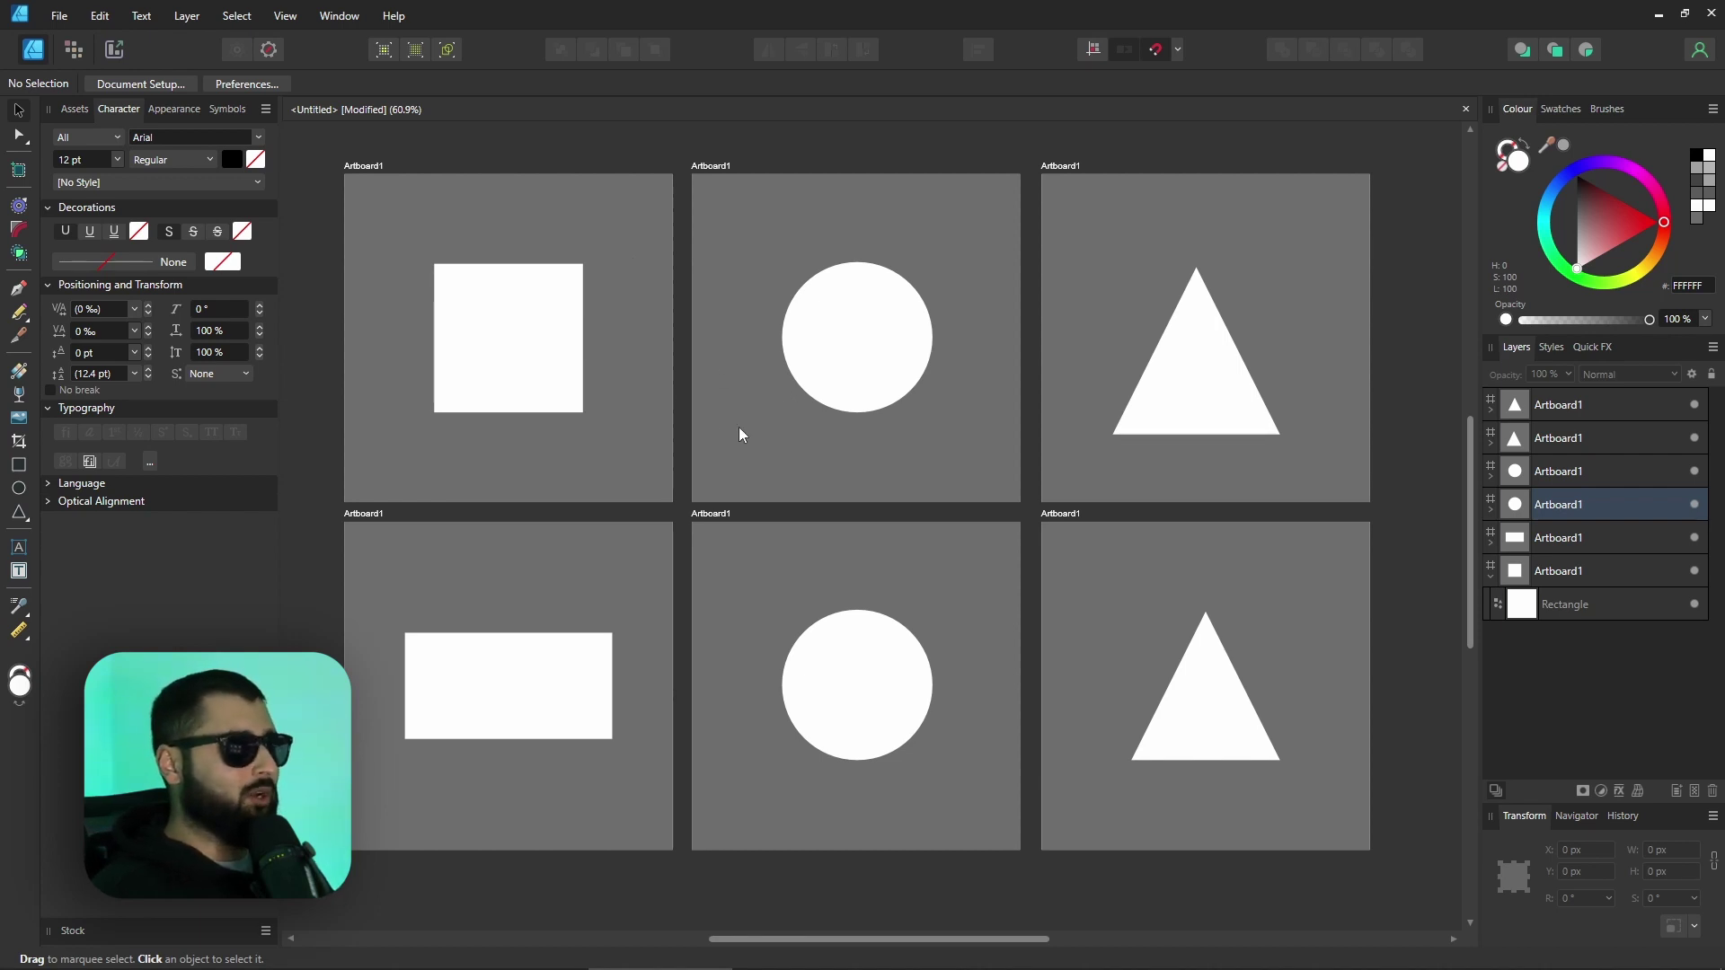
# - Duplicate the white square on the first artboard, offsetting the copy diagonally down and right to about X 230 px, Y 221 px
pyautogui.moveTo(593, 396); pyautogui.dragTo(871, 469)
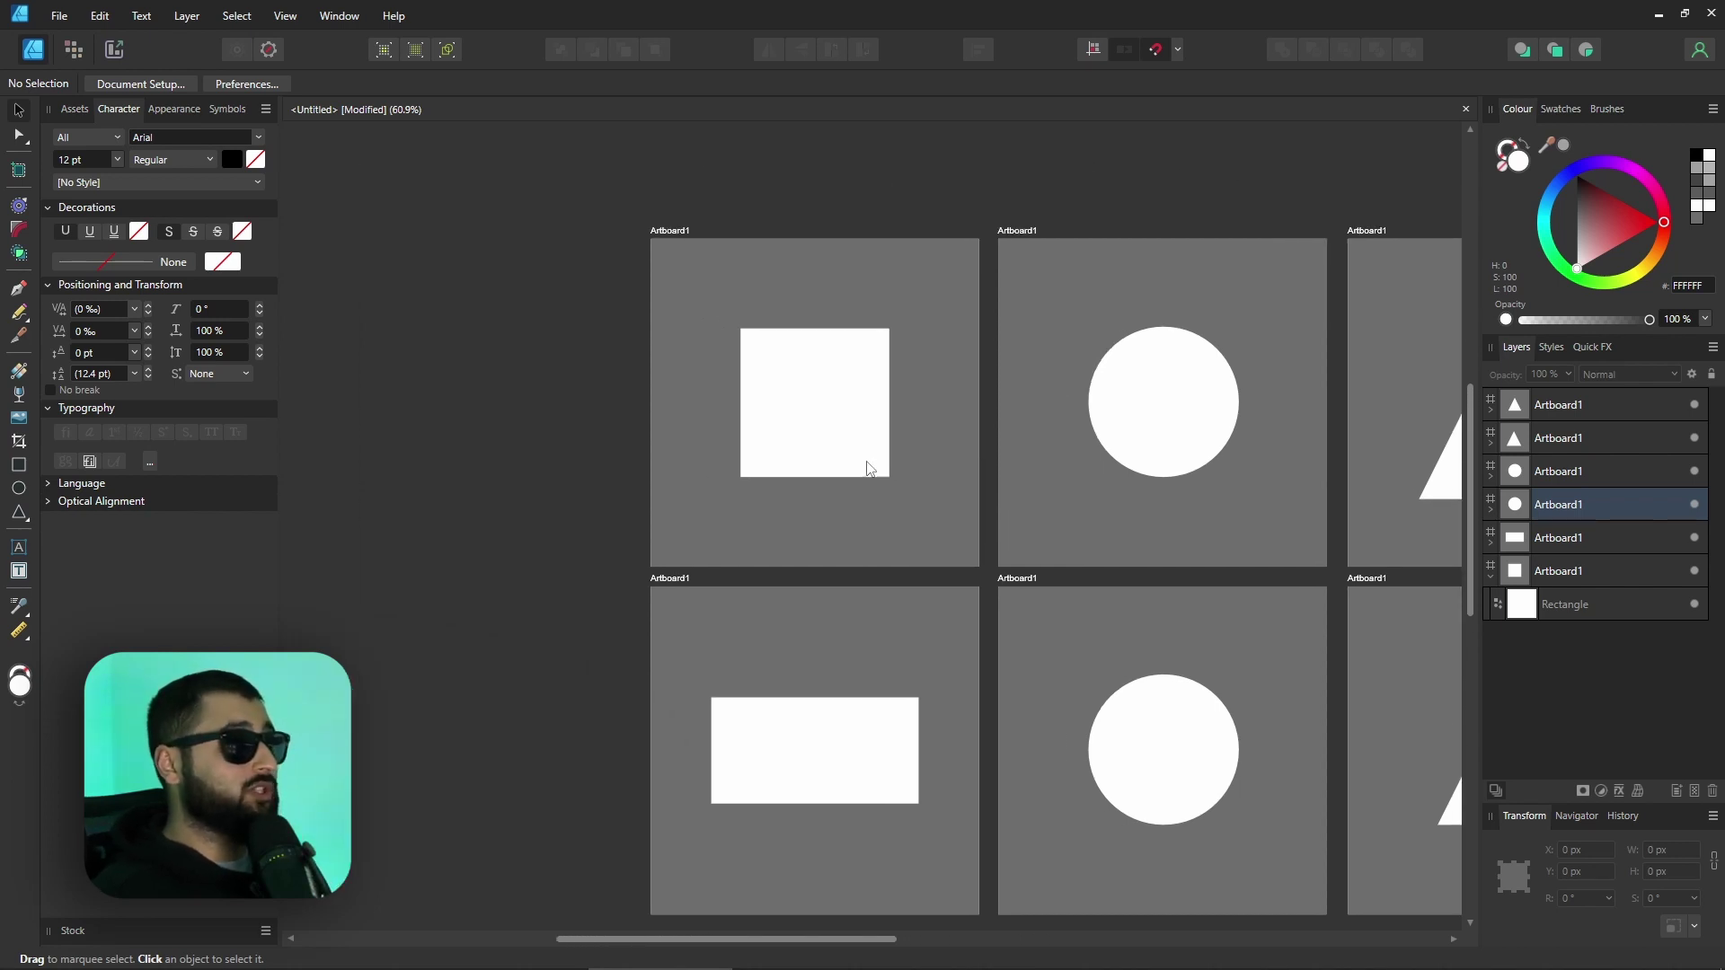
pyautogui.scroll(4, 899, 454)
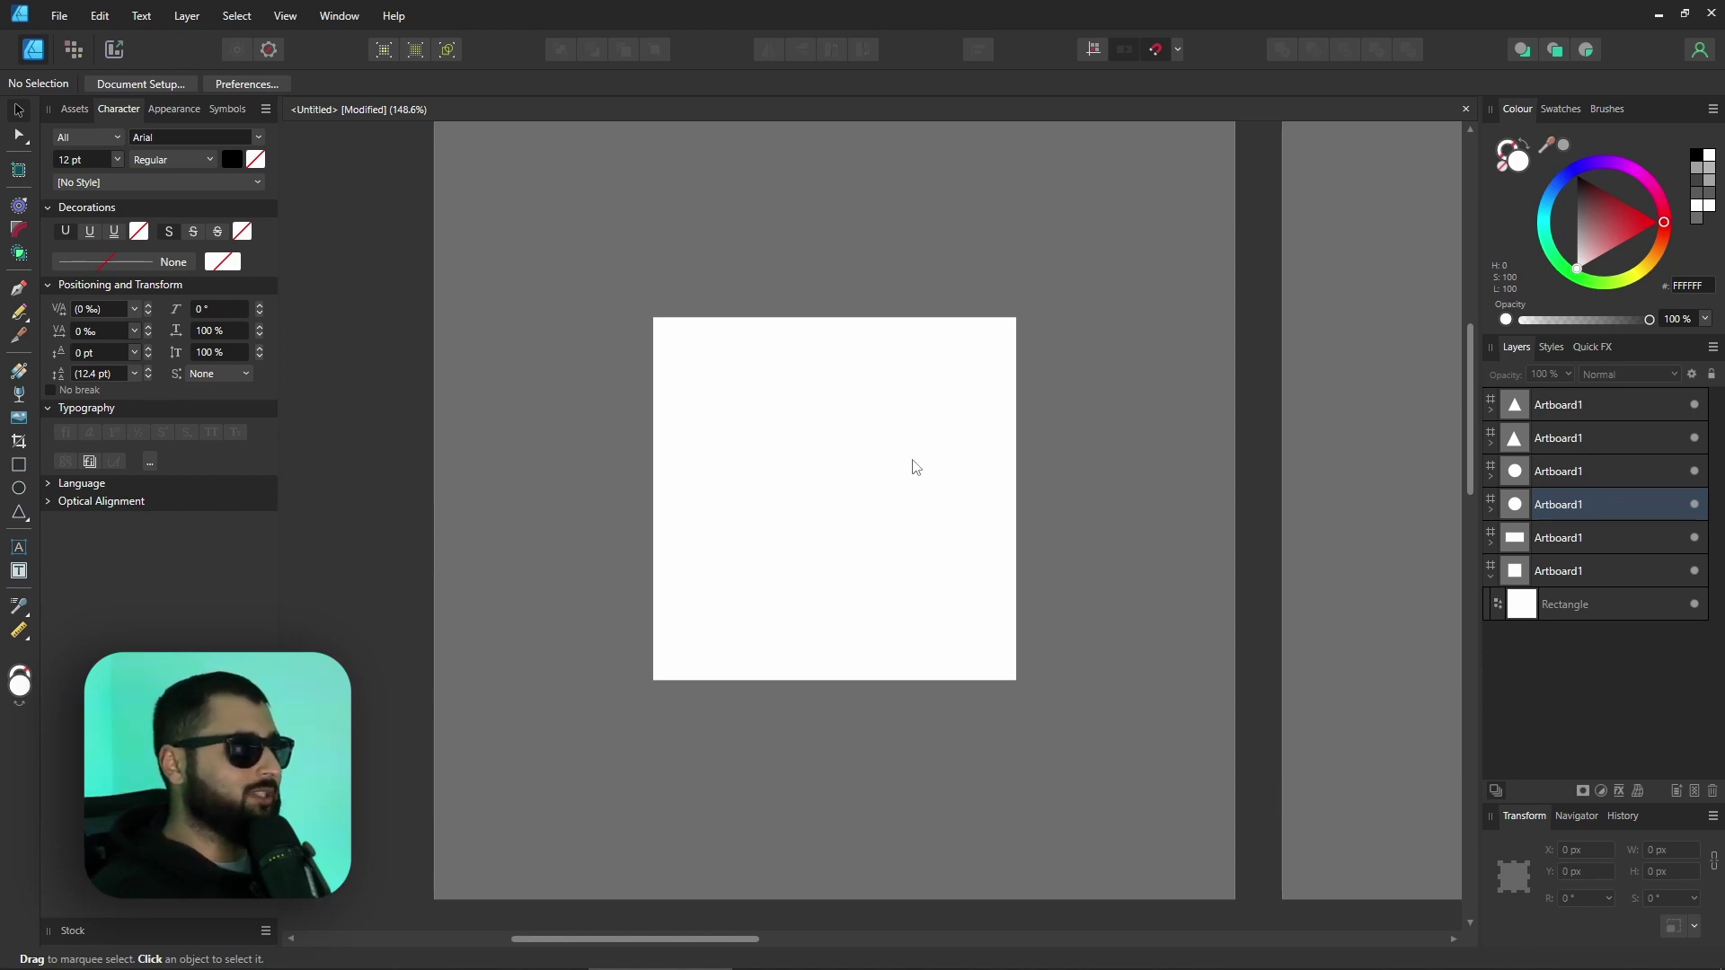
pyautogui.click(909, 461)
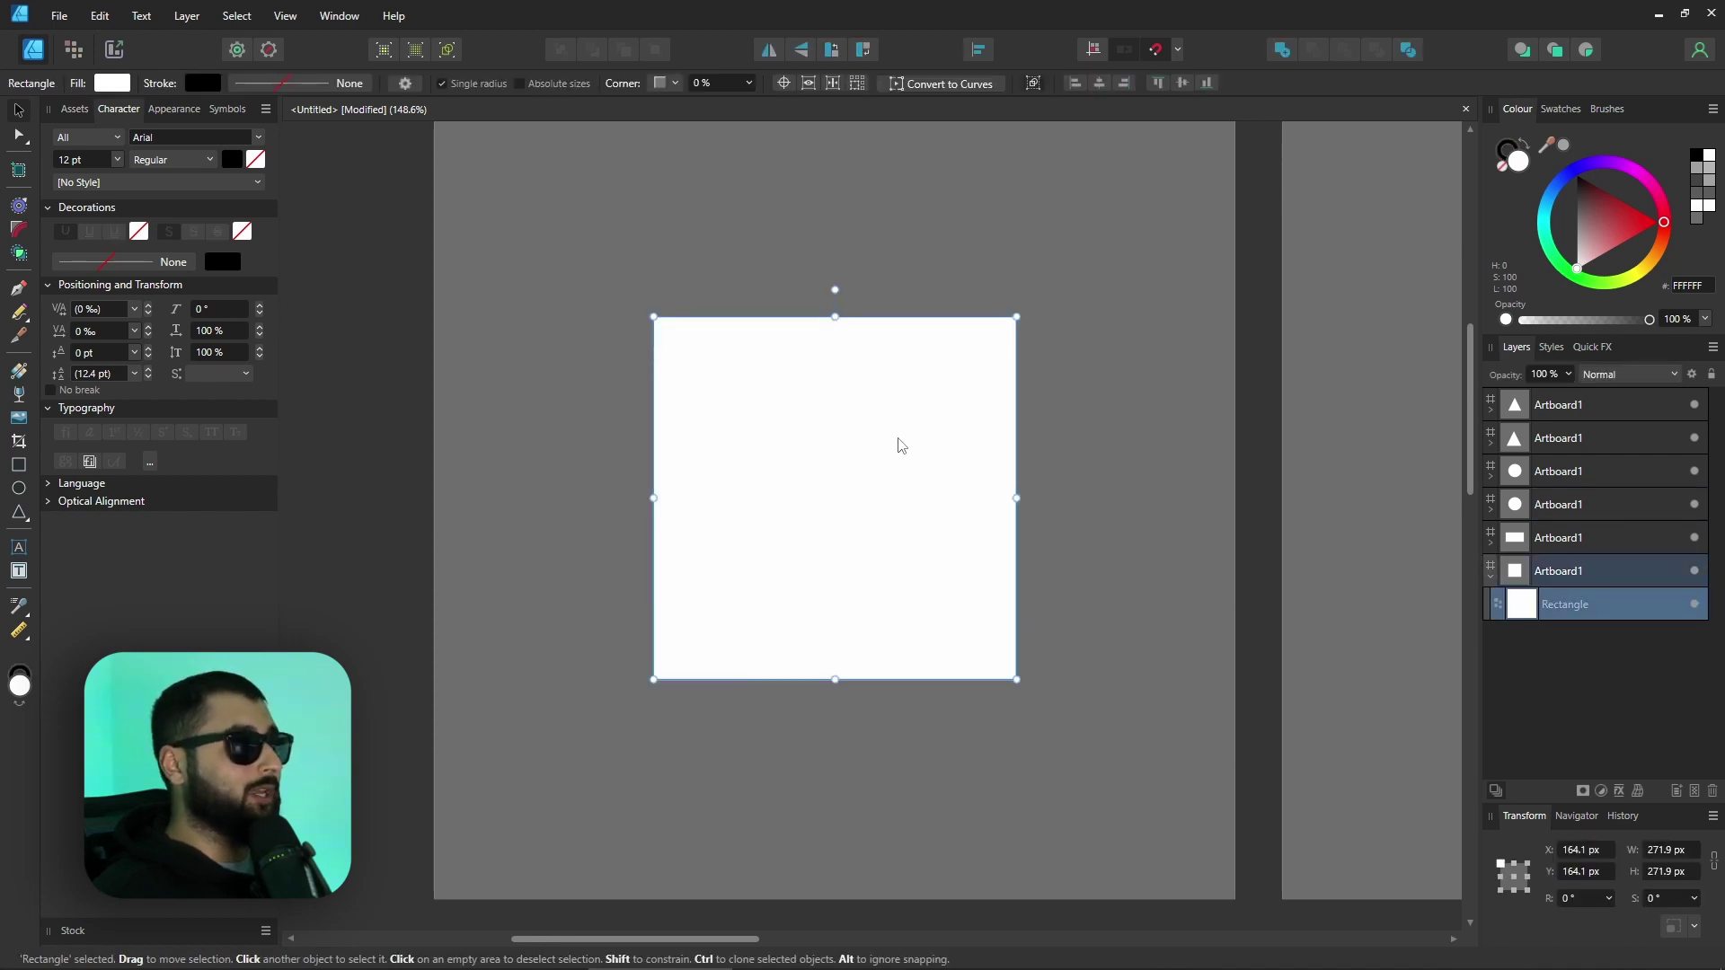
pyautogui.moveTo(835, 448); pyautogui.dragTo(924, 521)
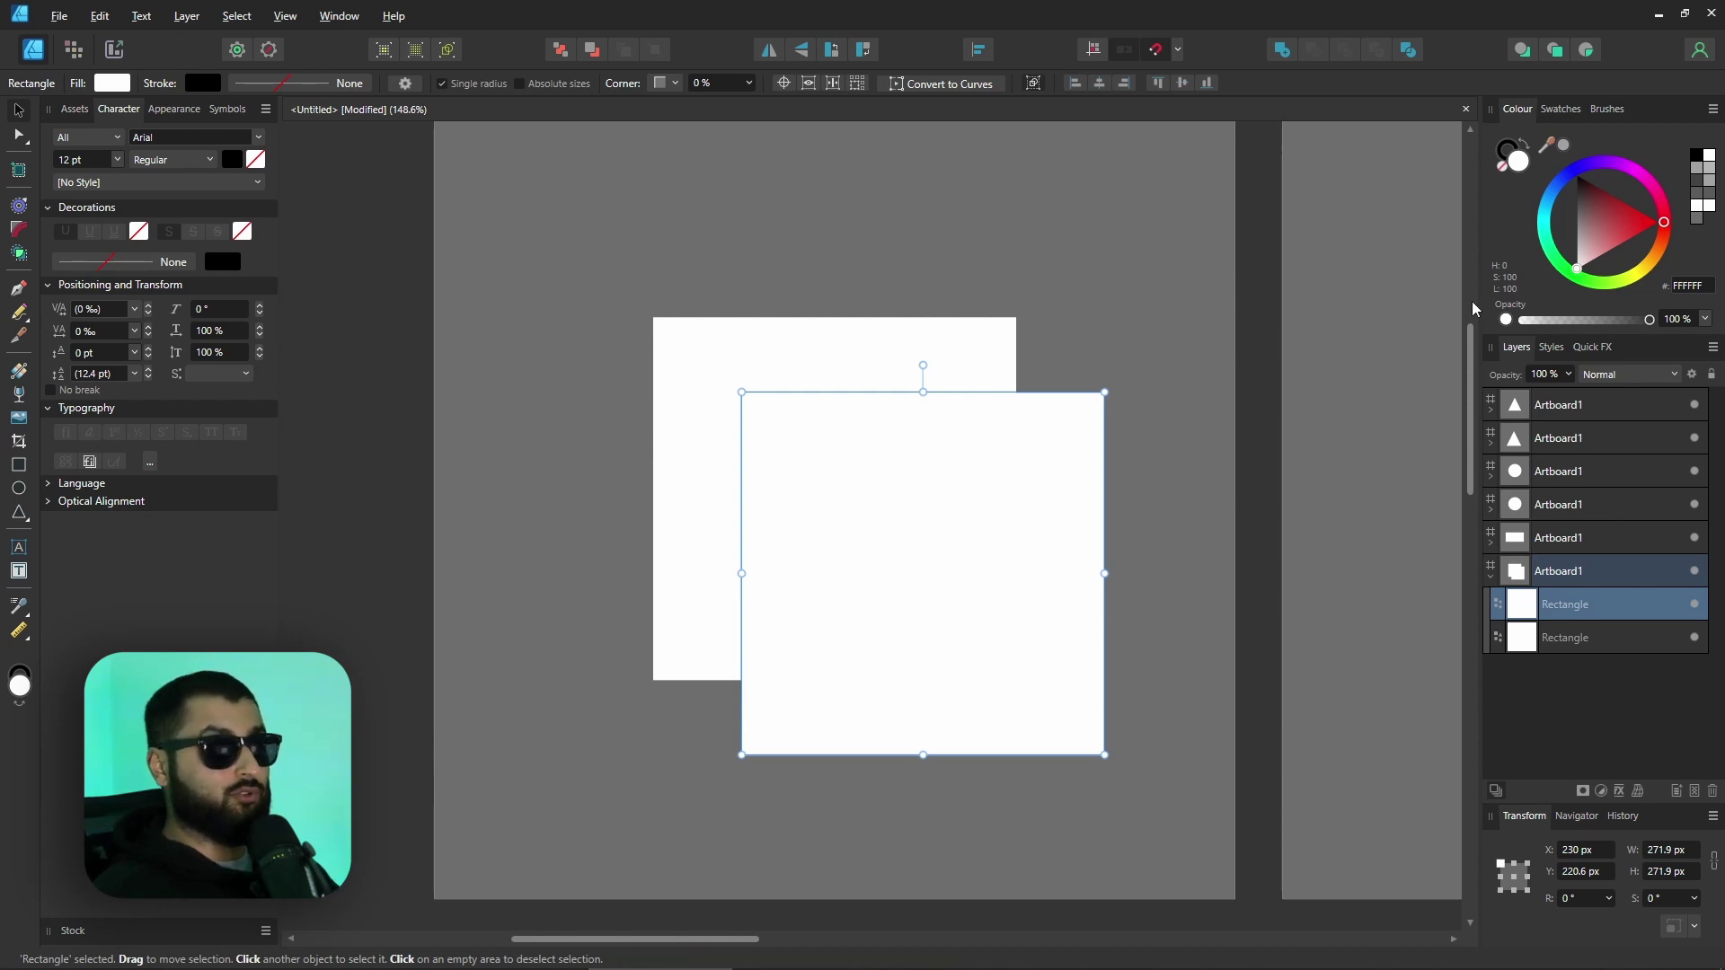
# - Fill the duplicate square with light grey ACACAC and place it behind the original white square
pyautogui.moveTo(1574, 265)
pyautogui.mouseDown()
pyautogui.moveTo(1565, 226)
pyautogui.moveTo(1564, 244)
pyautogui.mouseUp()
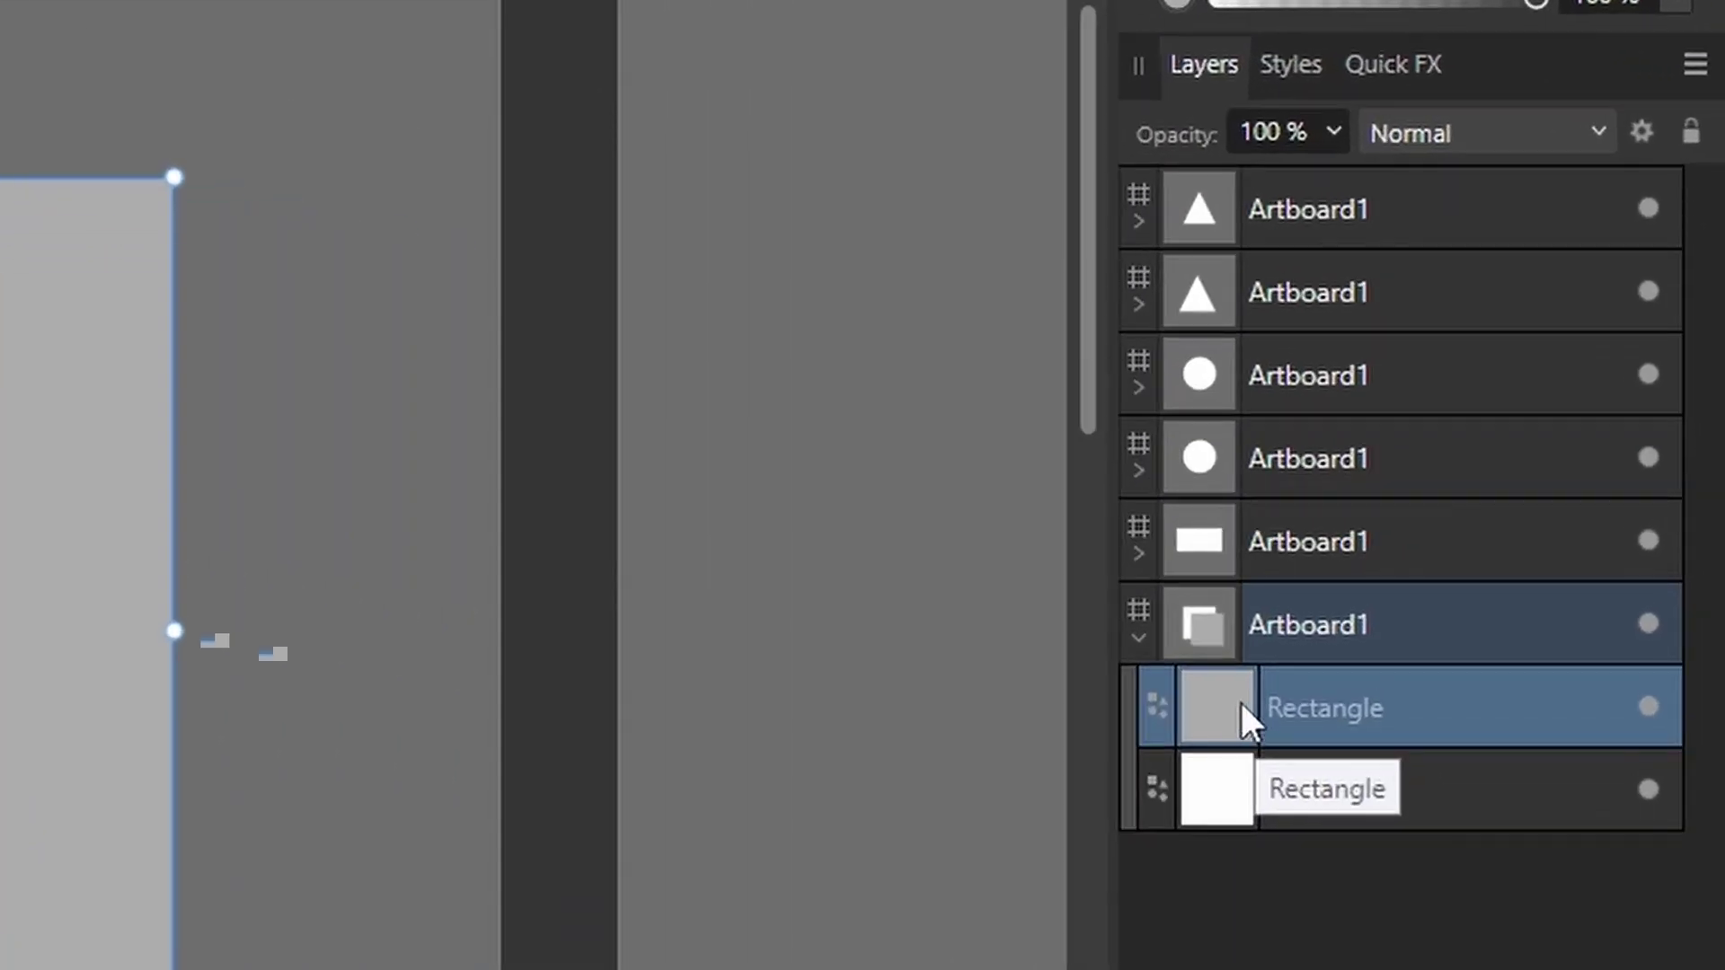
pyautogui.moveTo(1530, 600); pyautogui.dragTo(1530, 627)
pyautogui.moveTo(1238, 767); pyautogui.dragTo(1247, 814)
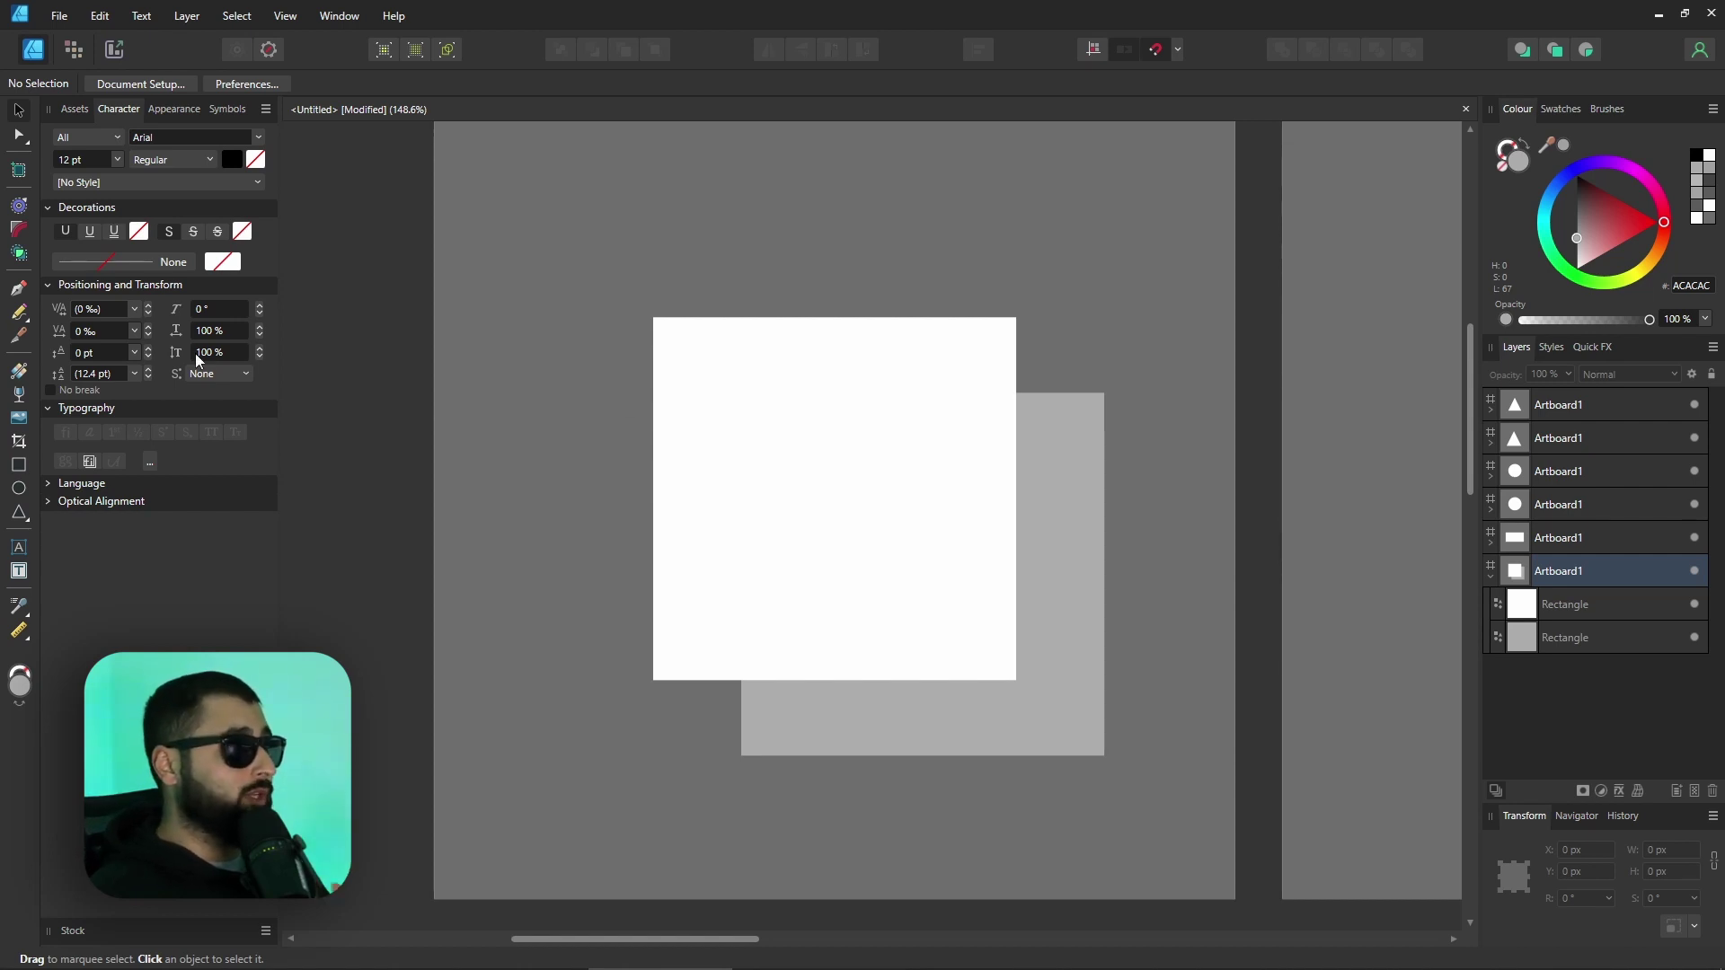
# - Draw a single closed Pen shape joining the white square's lower-left and upper-right corners to the grey square's outer corners
pyautogui.click(19, 289)
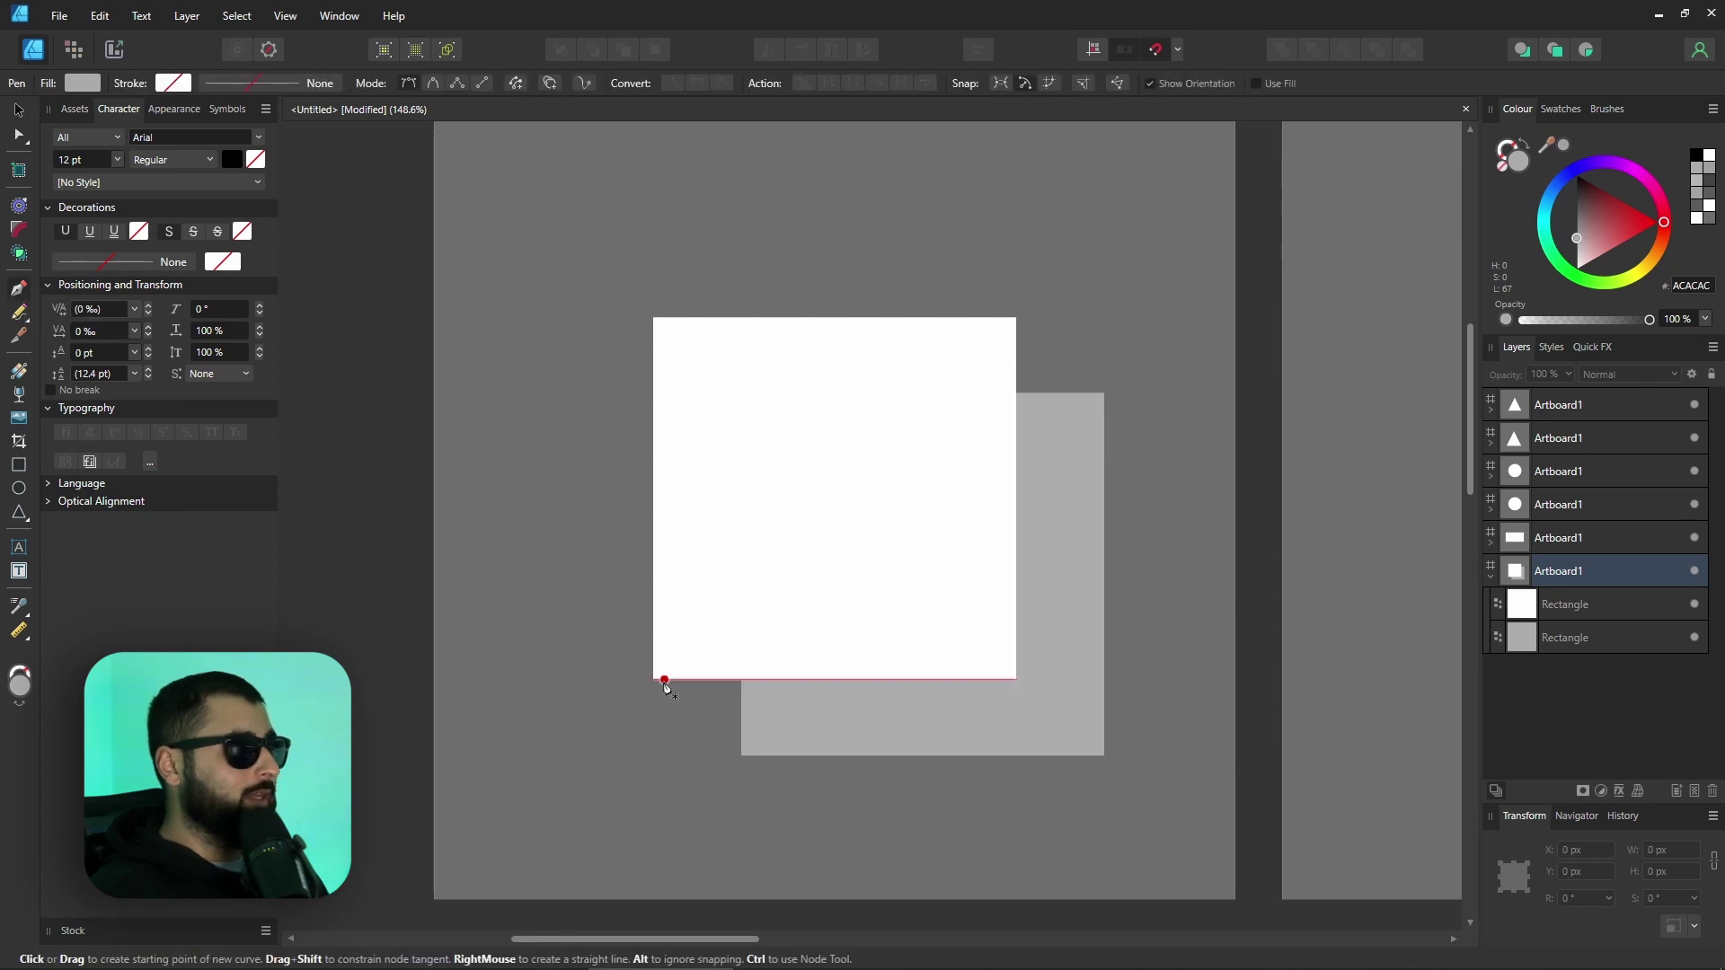
pyautogui.click(653, 680)
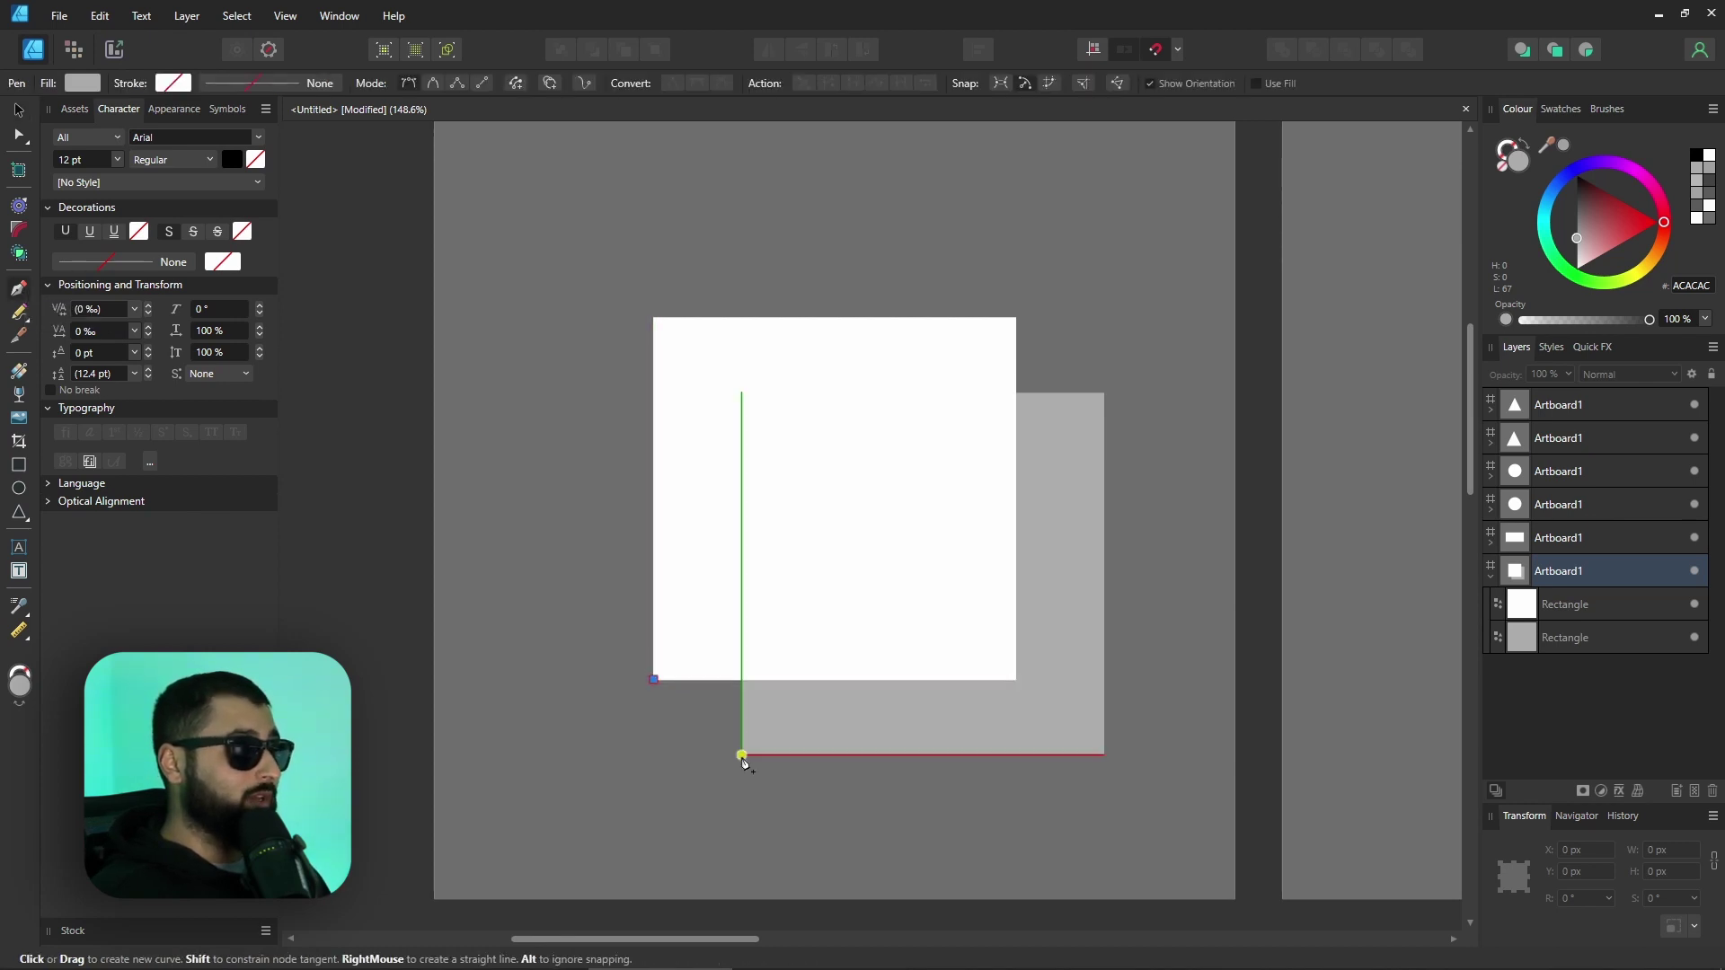
pyautogui.click(743, 756)
pyautogui.click(1105, 755)
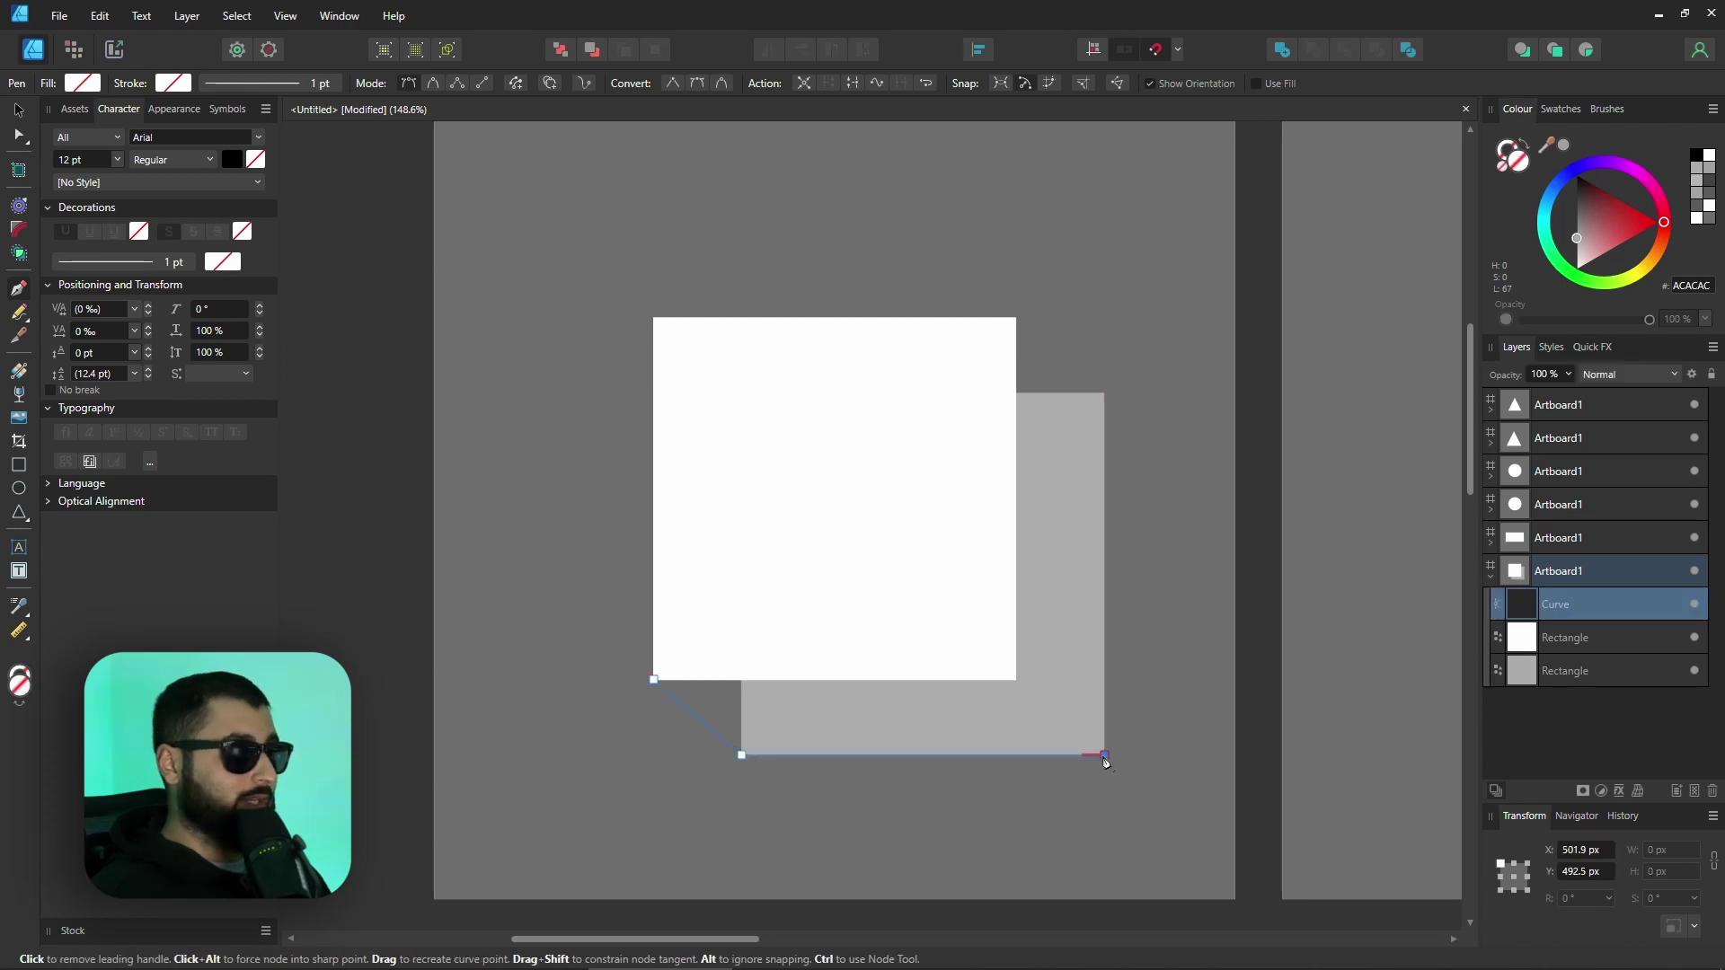
pyautogui.click(1105, 393)
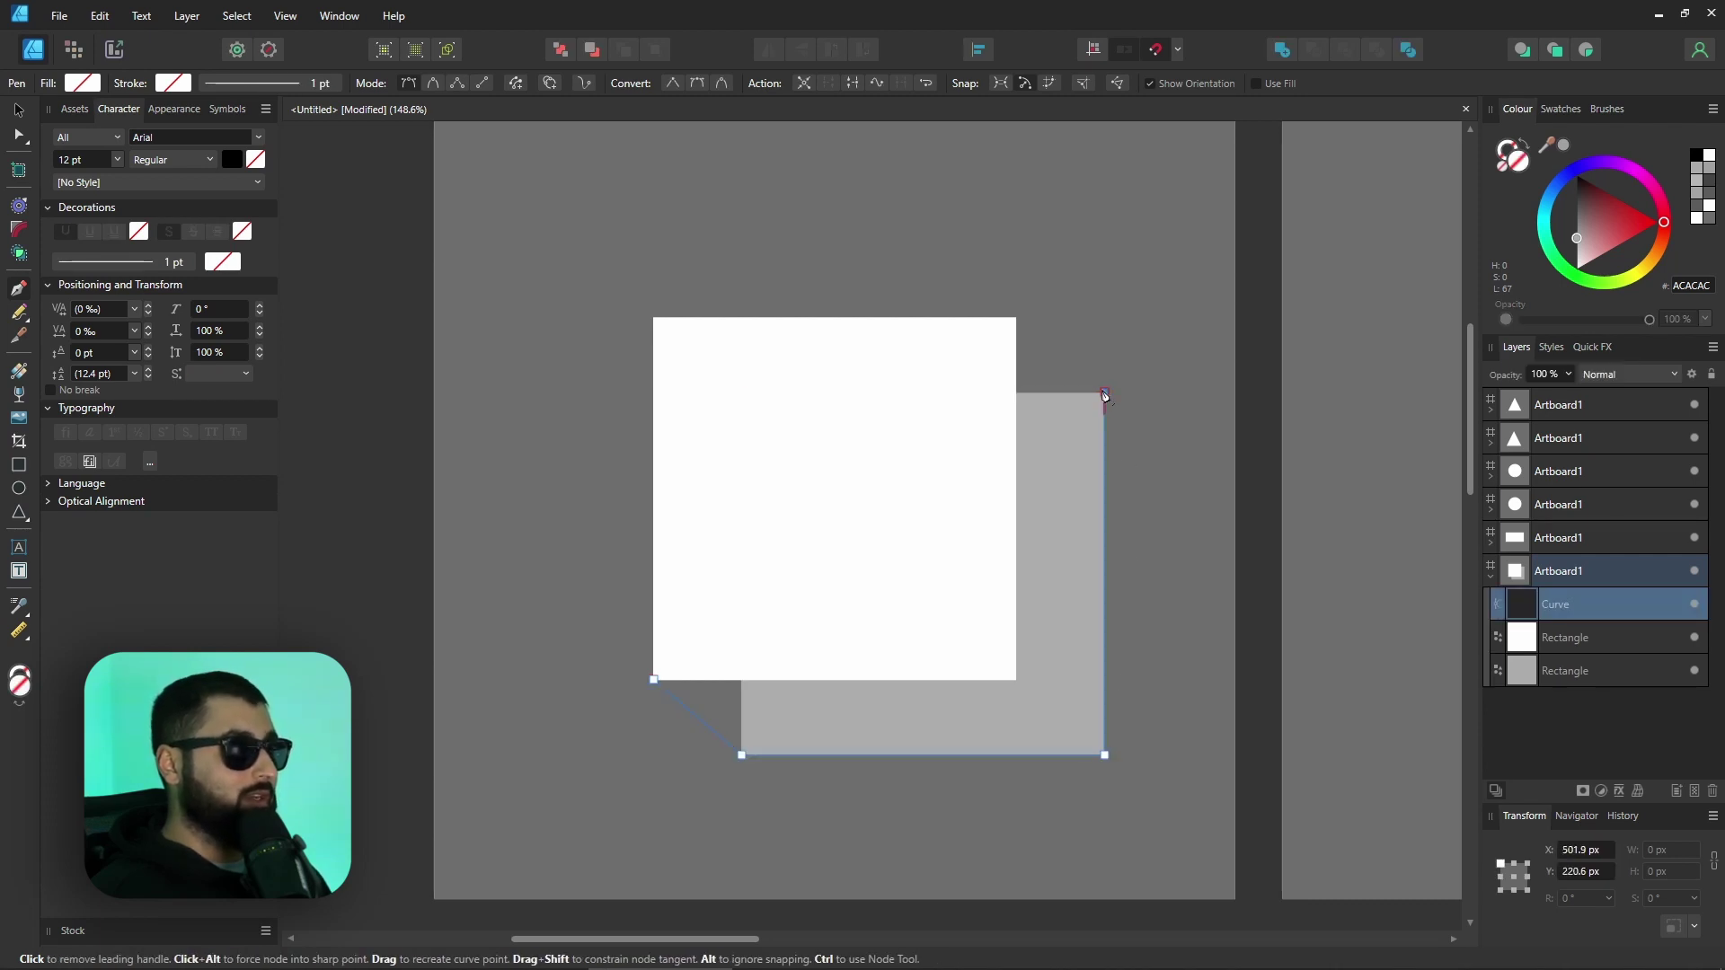
pyautogui.click(1017, 318)
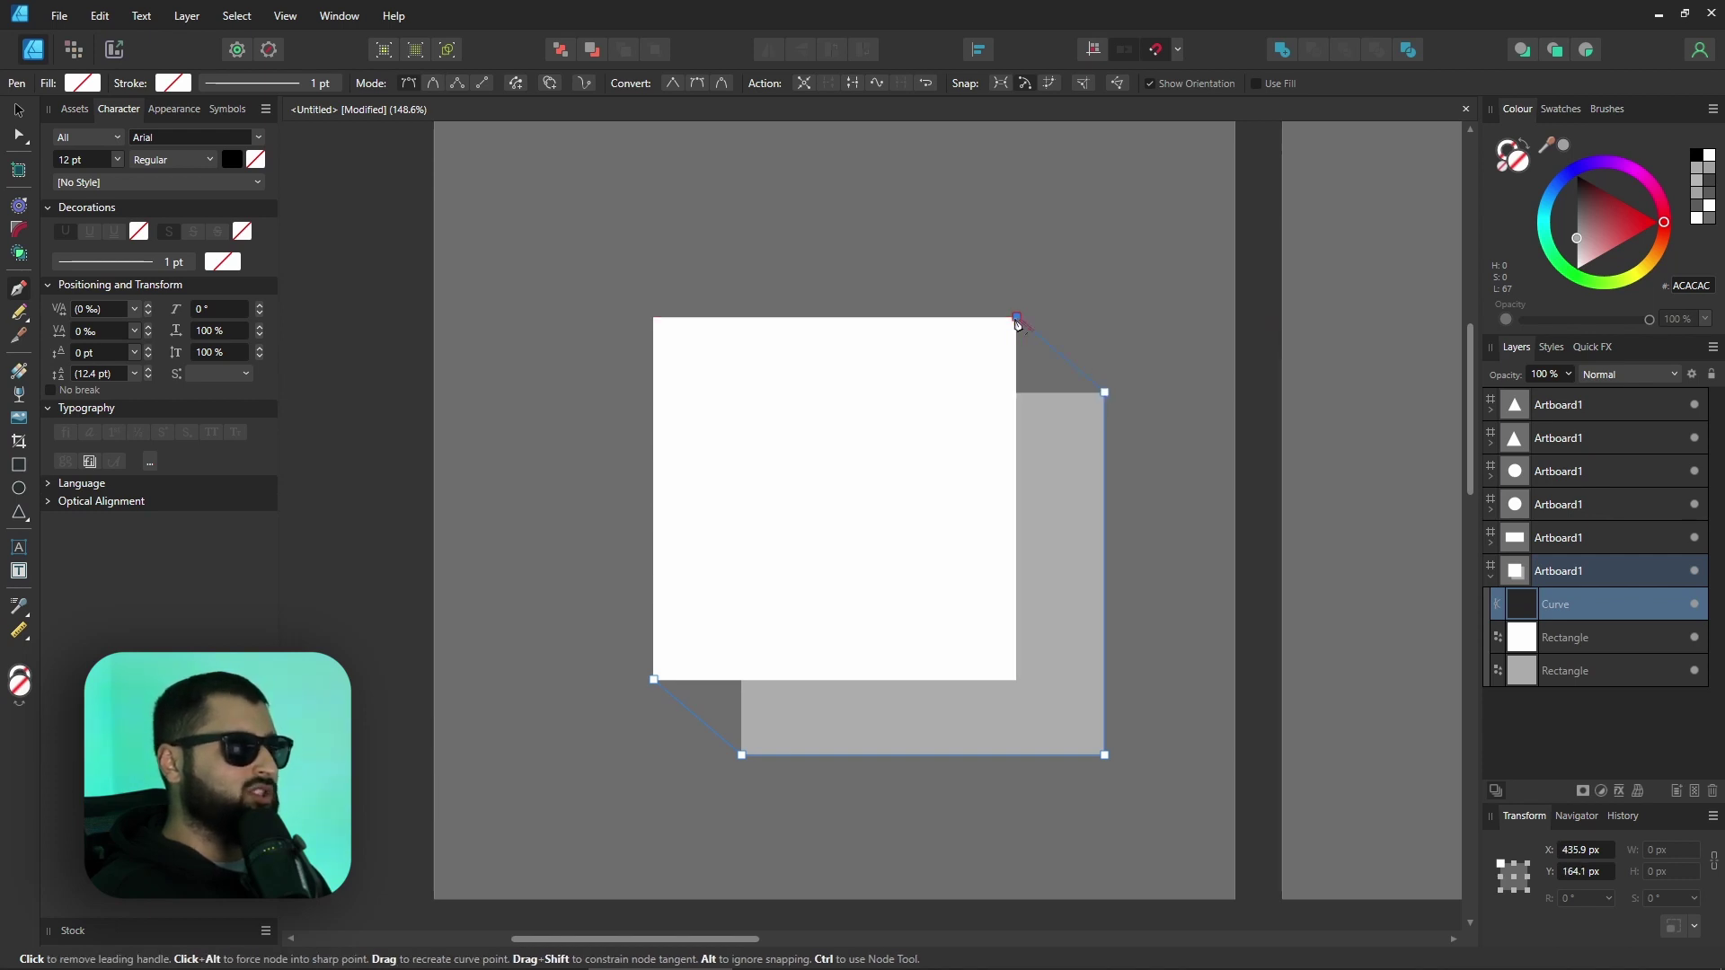
pyautogui.click(653, 681)
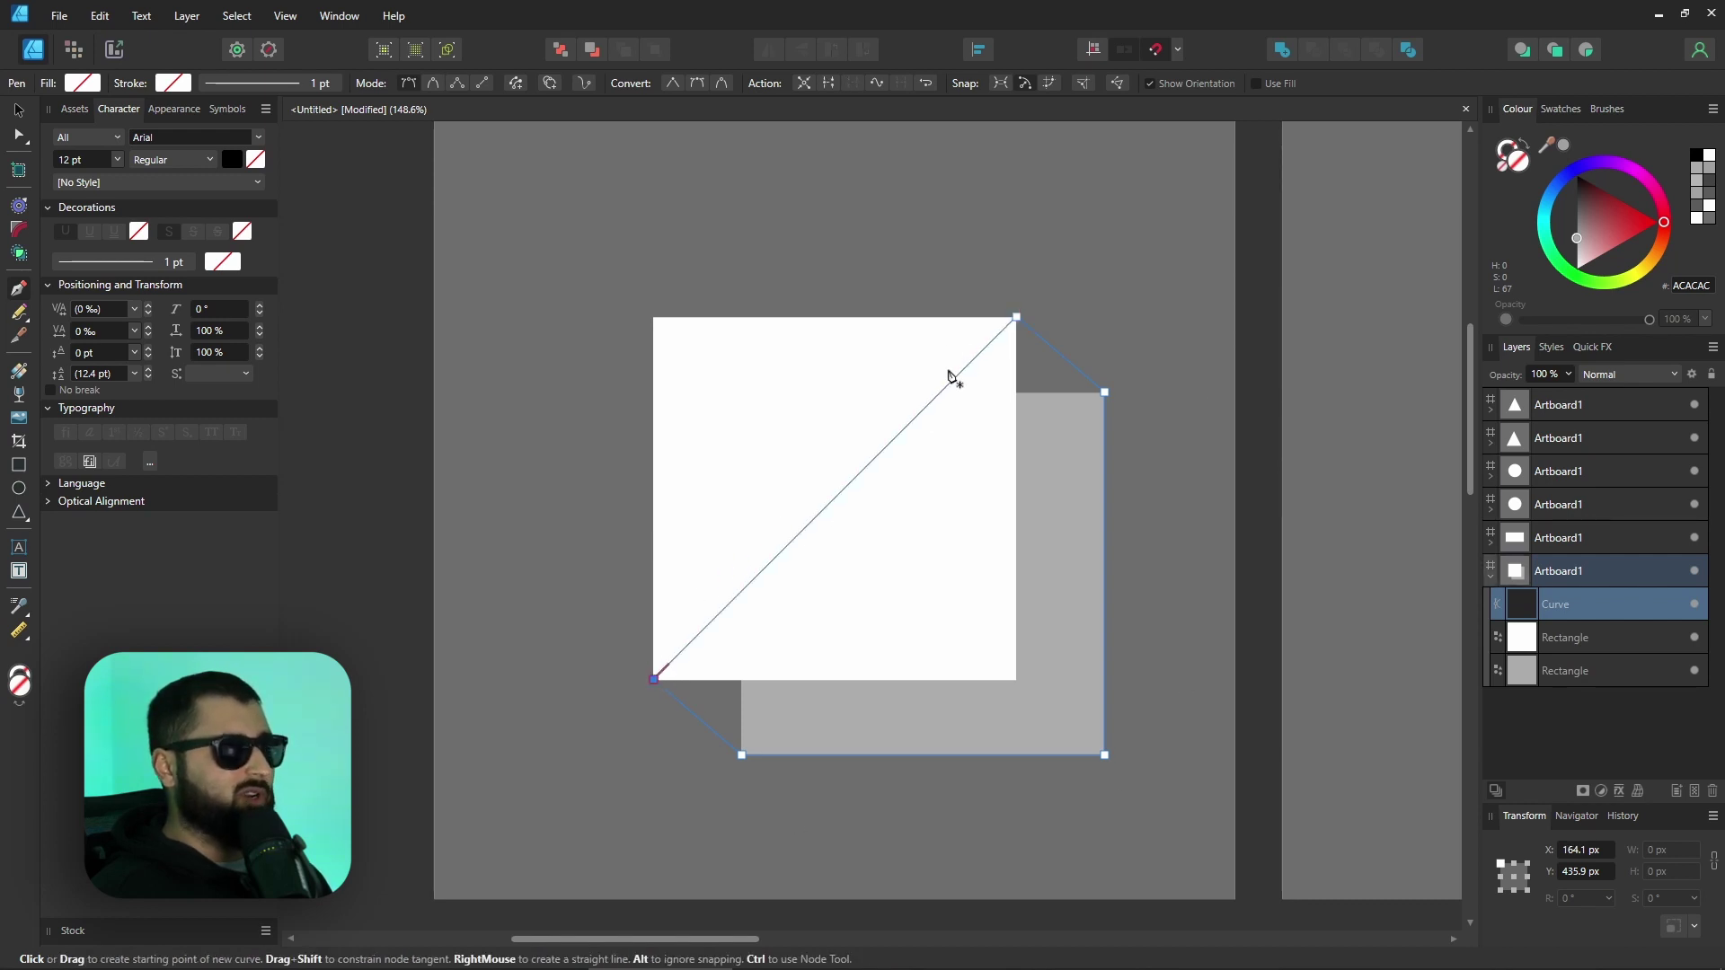
# - Fill the connecting shape with grey ACACAC and bring the white square in front of it
pyautogui.click(1565, 145)
pyautogui.click(1528, 642)
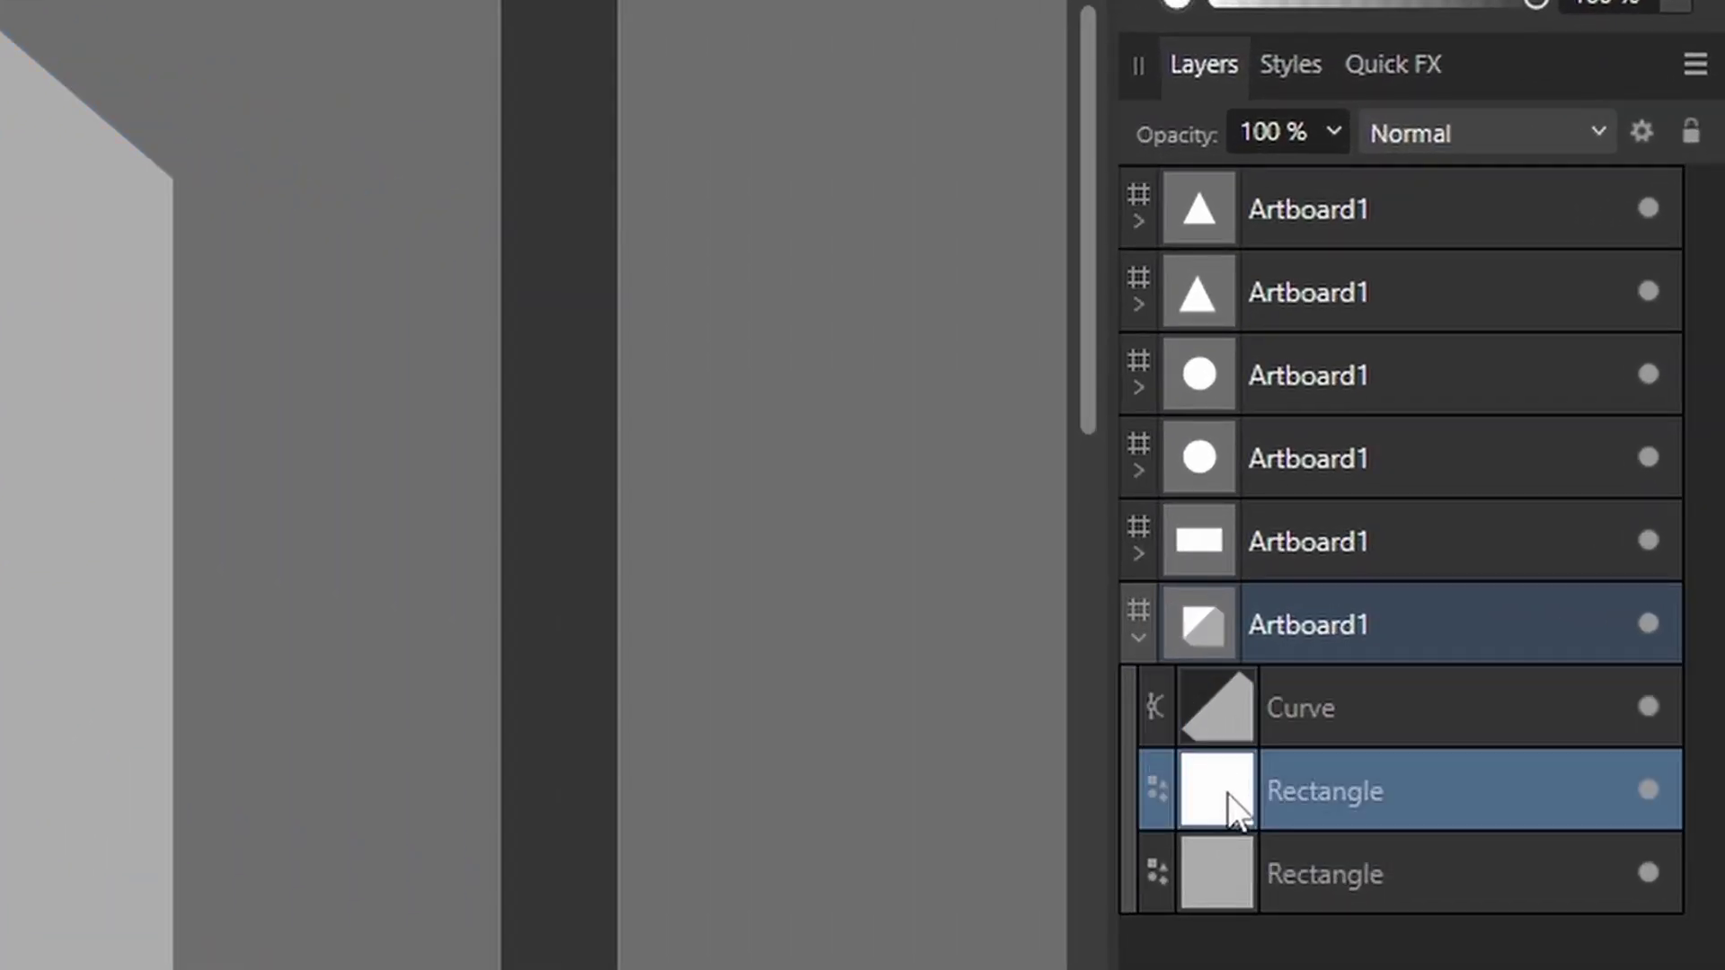
pyautogui.moveTo(1227, 792); pyautogui.dragTo(1242, 683)
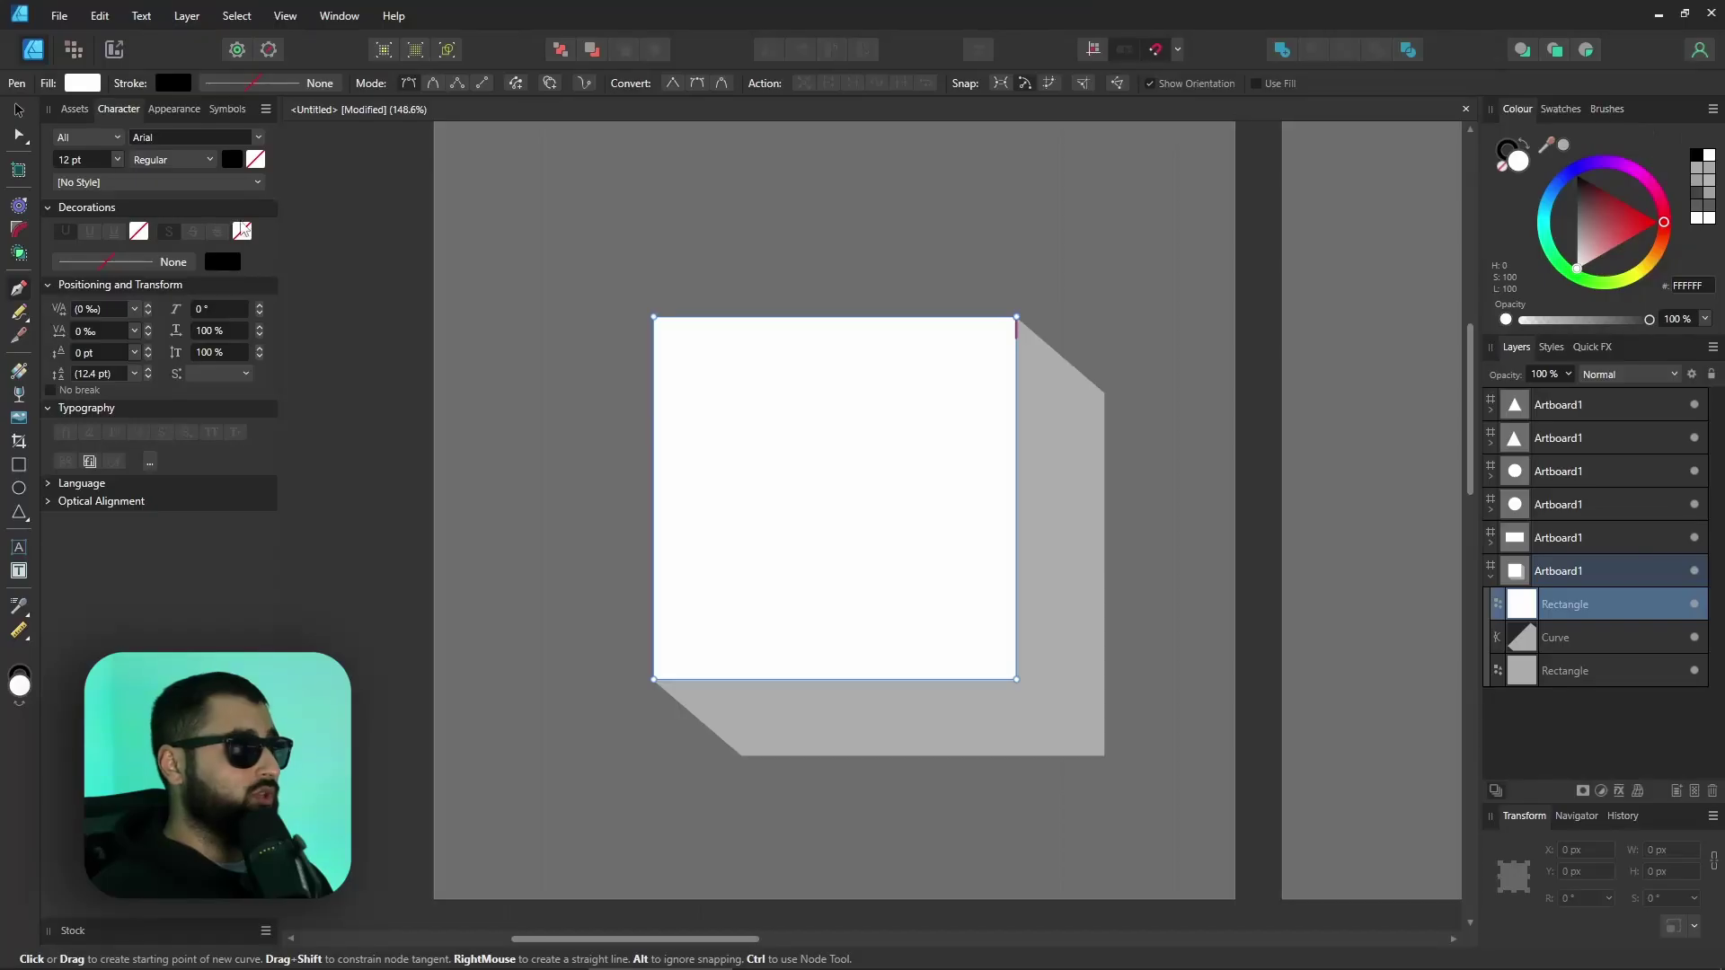
pyautogui.click(526, 289)
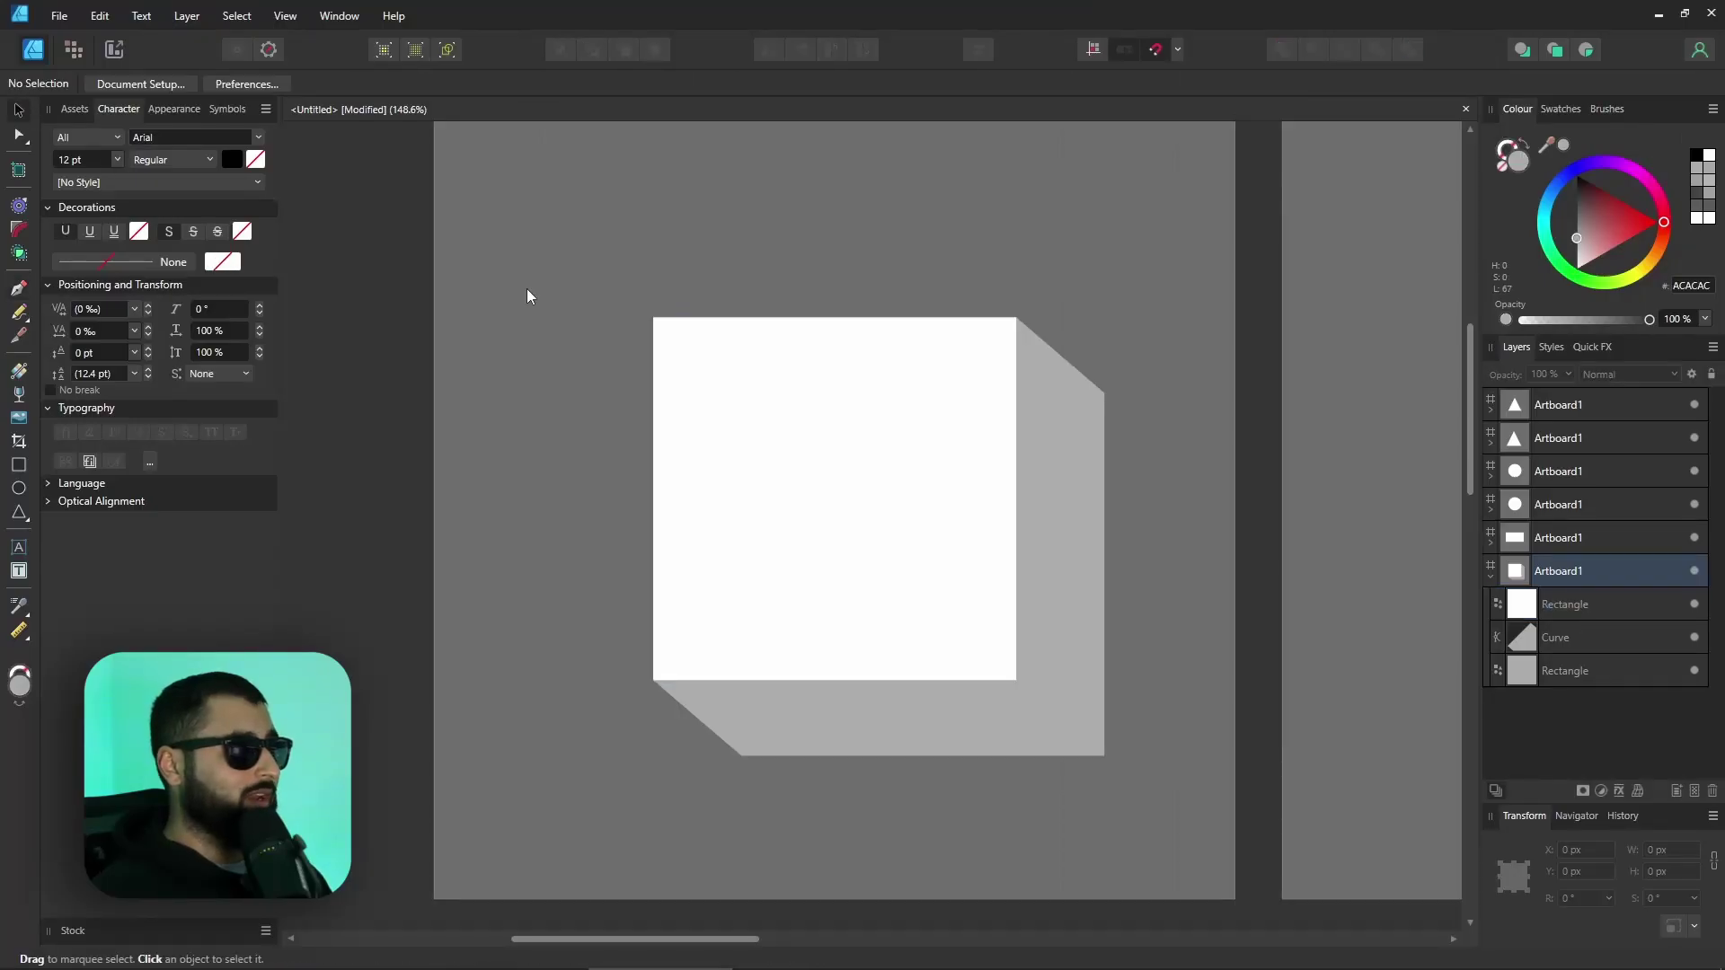
pyautogui.scroll(-3, 526, 288)
pyautogui.scroll(3, 526, 289)
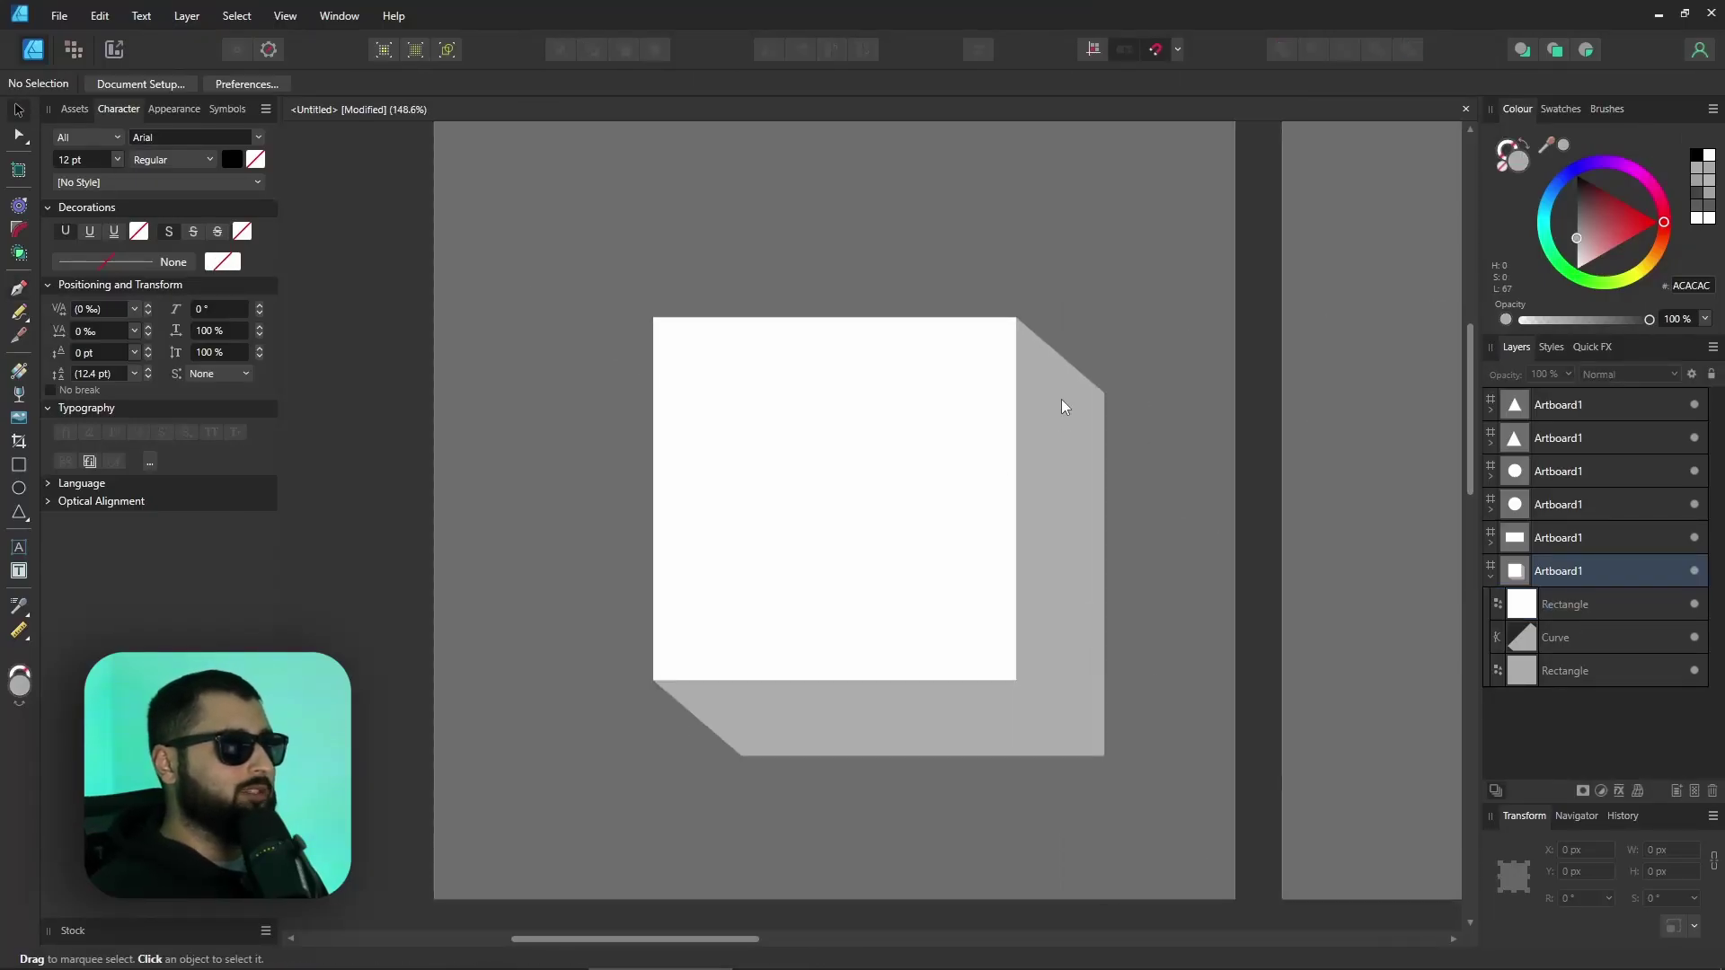
# - Try a darker grey fill, 848484, on the connecting shape and delete the shape
pyautogui.click(1067, 539)
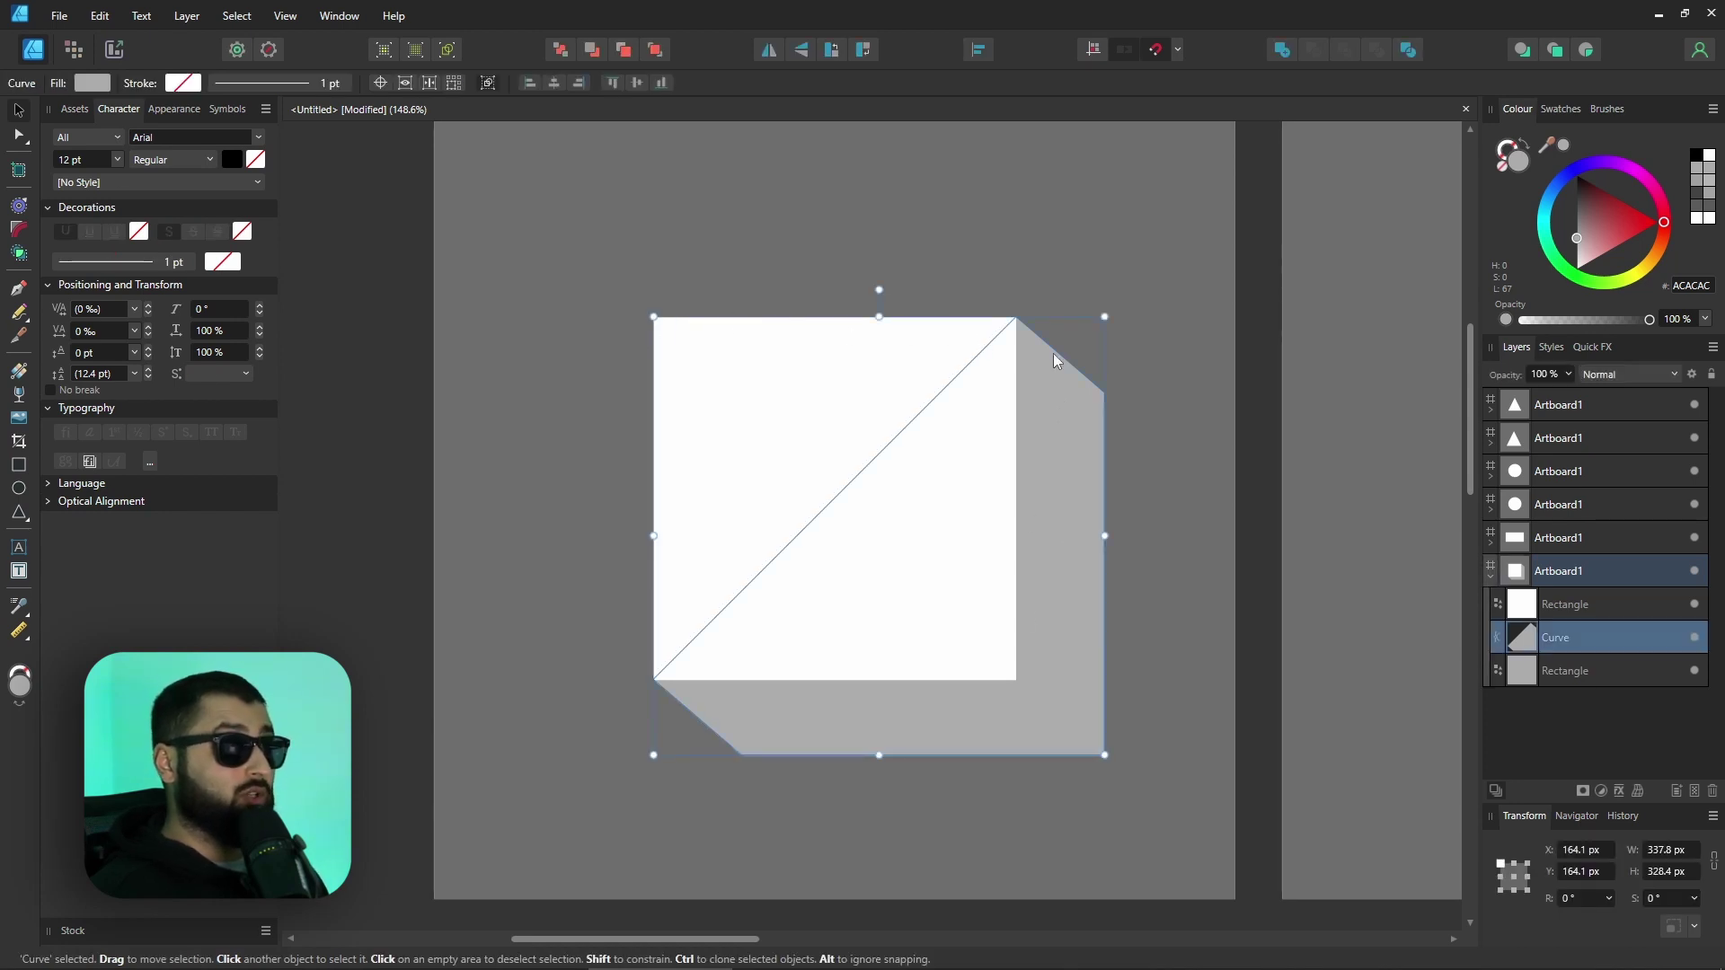
pyautogui.moveTo(1597, 233)
pyautogui.mouseDown()
pyautogui.moveTo(1577, 209)
pyautogui.moveTo(1577, 232)
pyautogui.mouseUp()
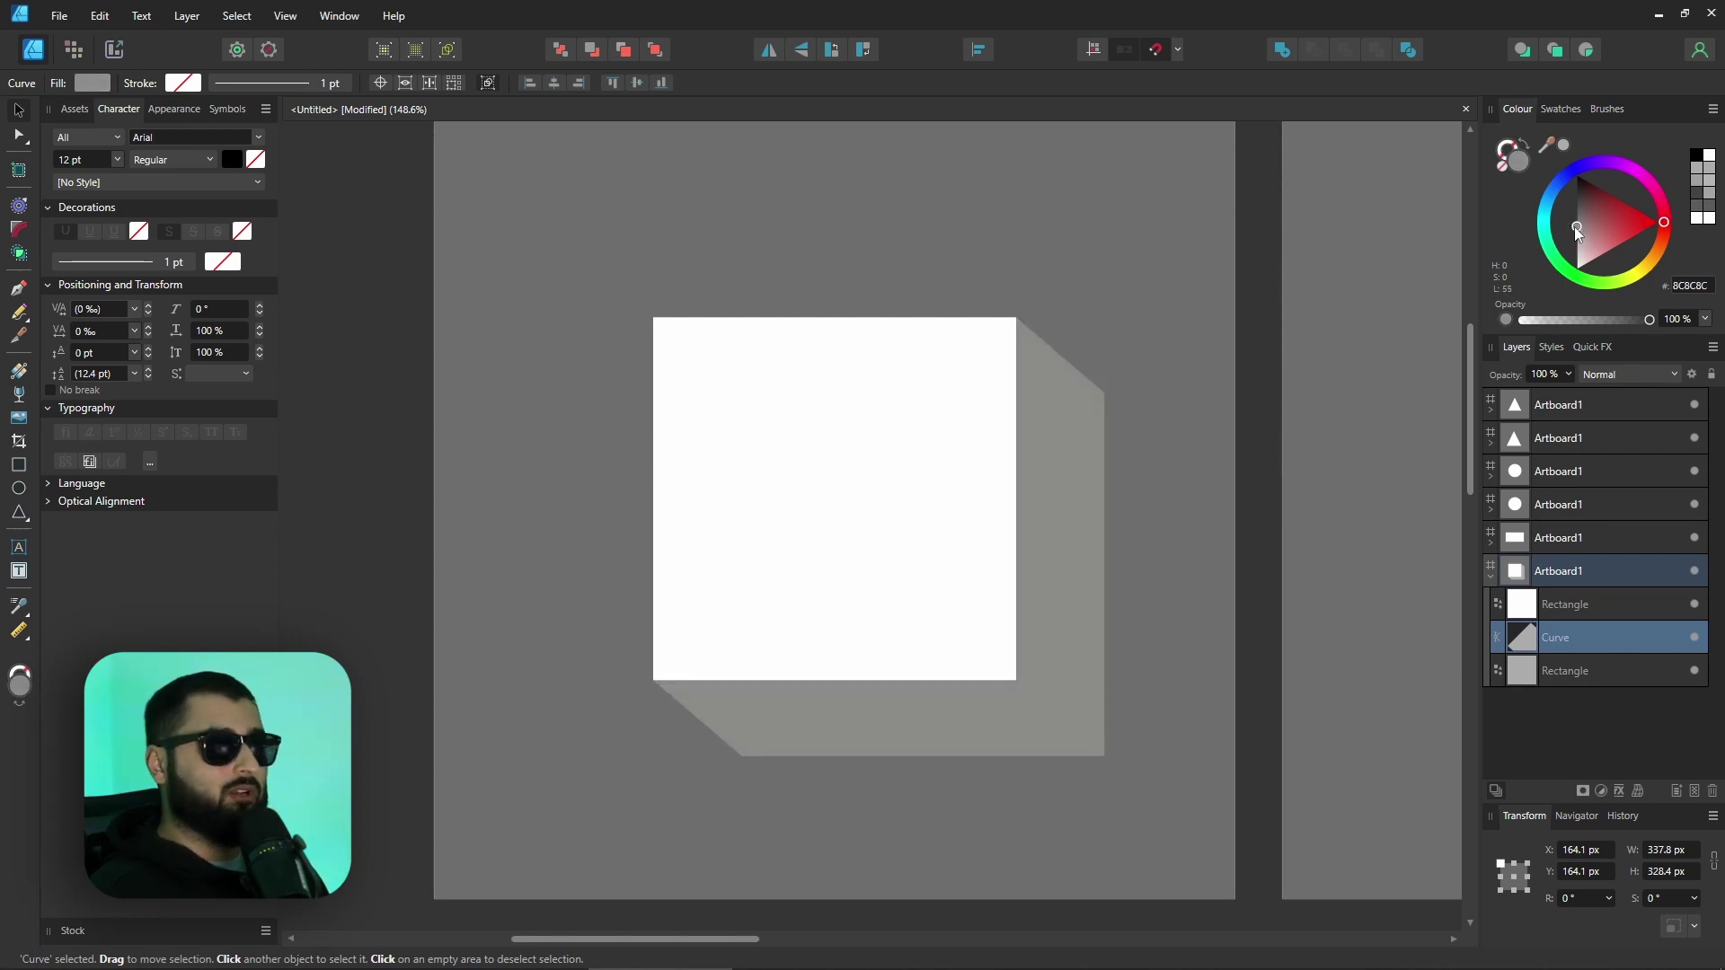
pyautogui.moveTo(1579, 233); pyautogui.dragTo(1578, 231)
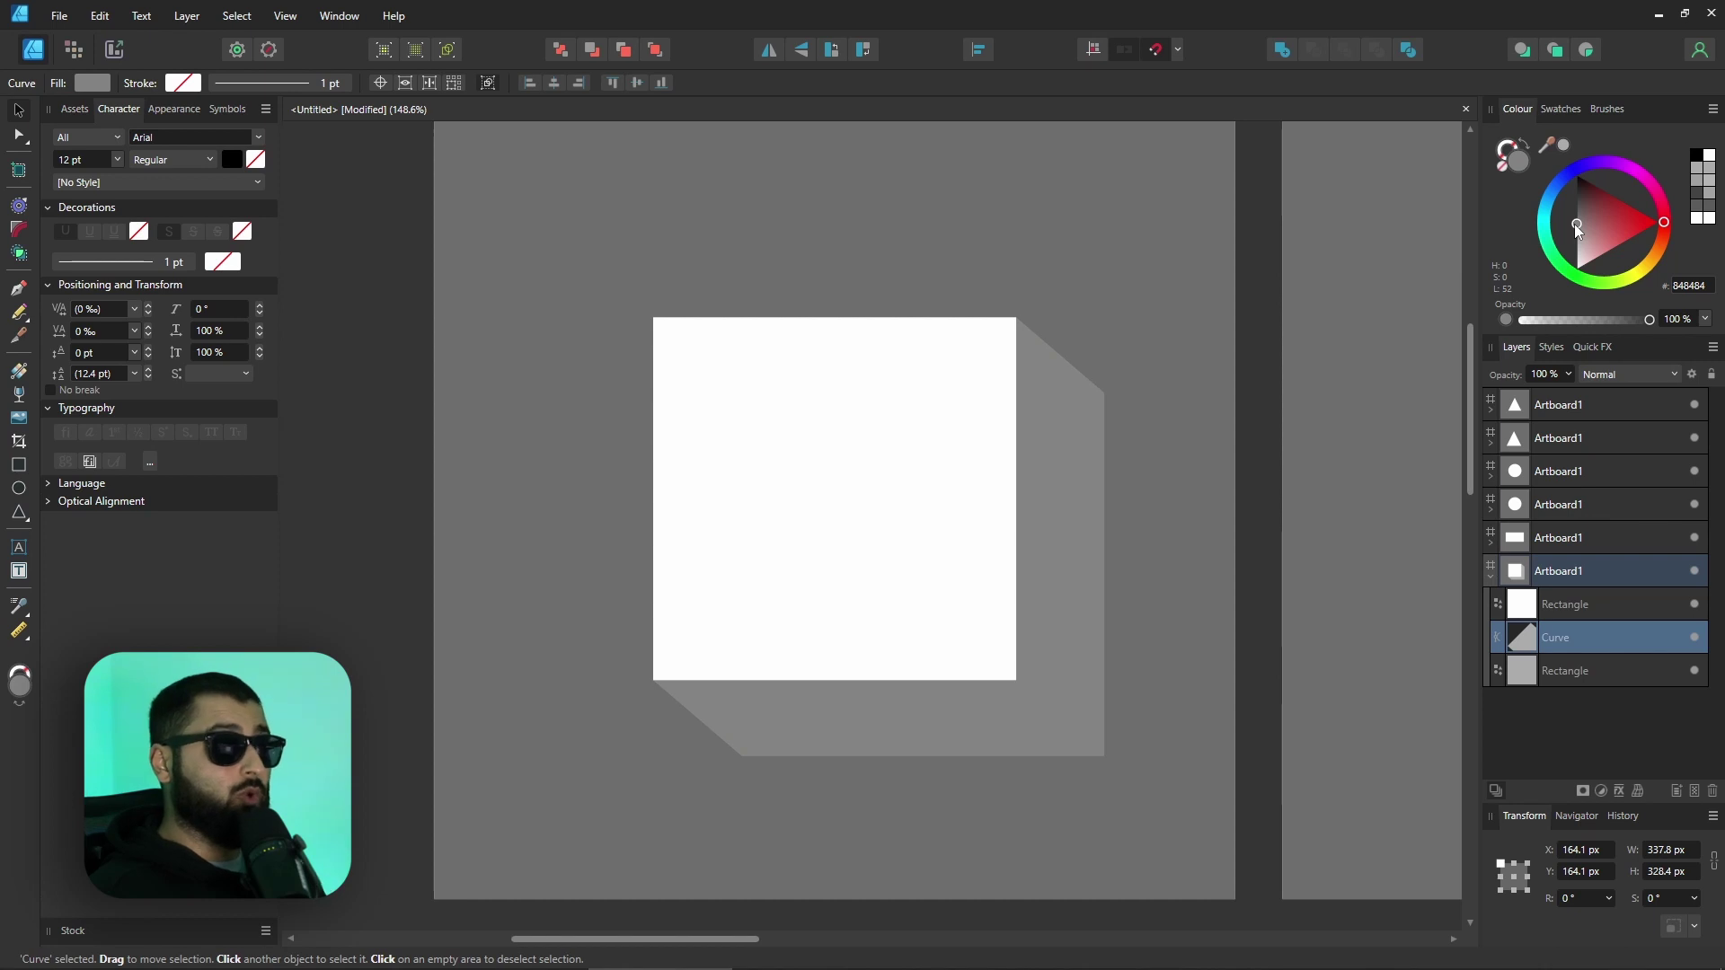
pyautogui.press('Delete')
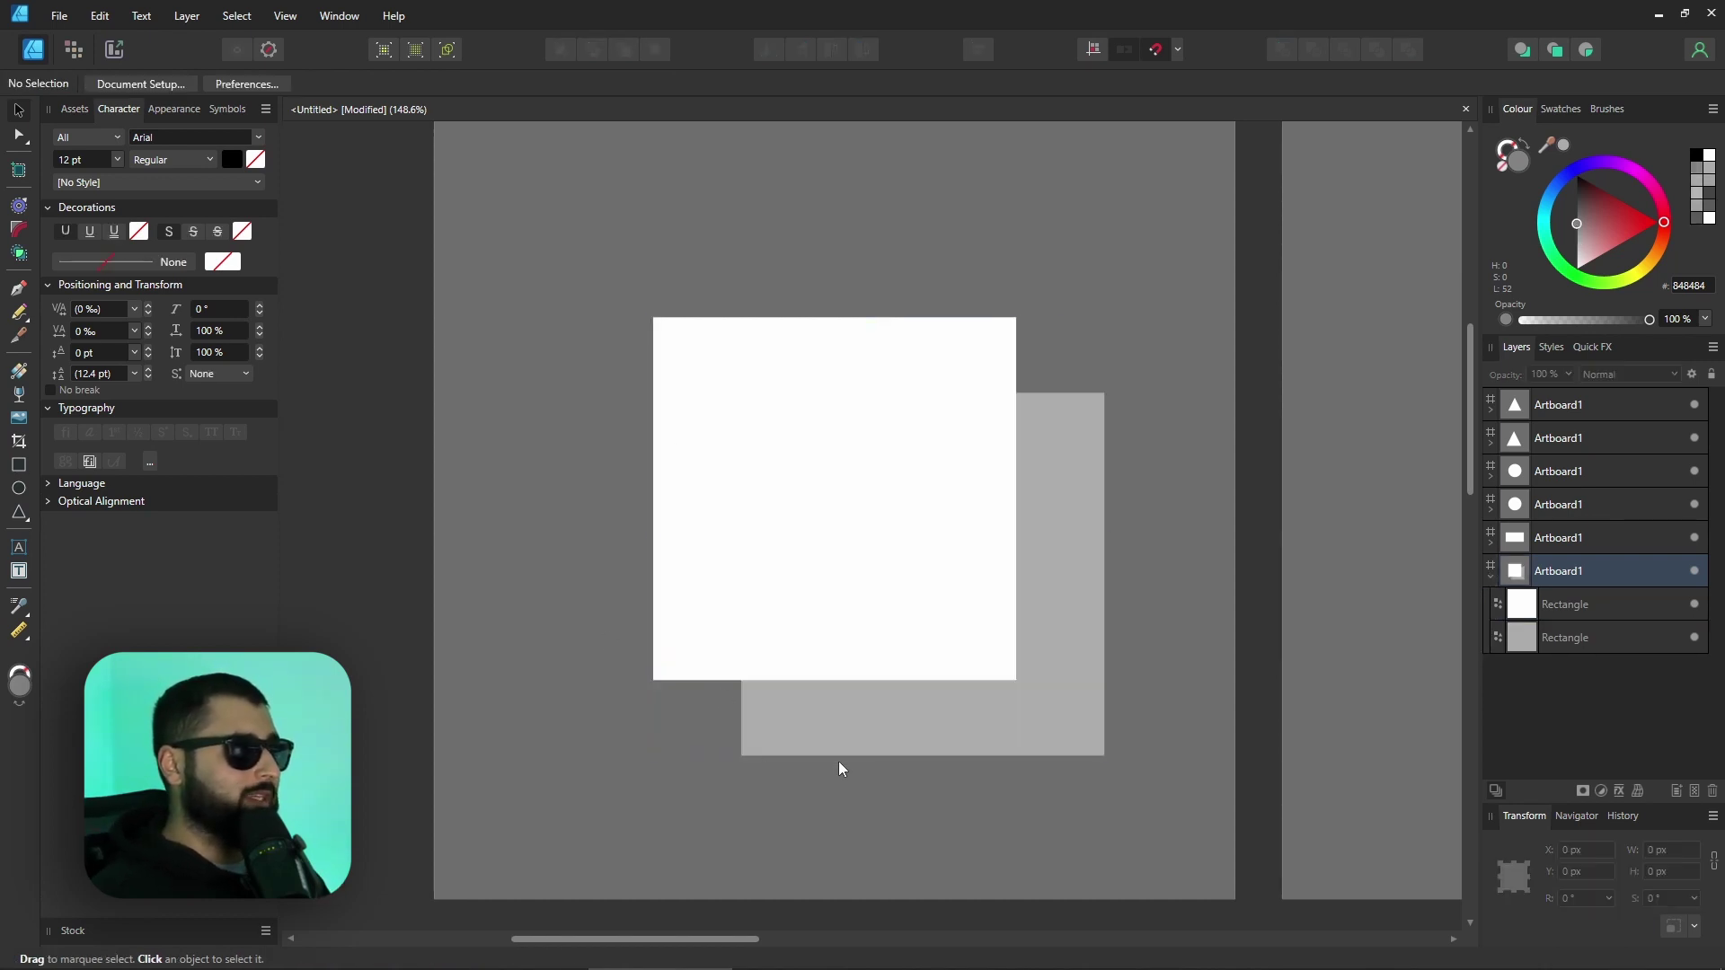
# - Draw the extrusion's bottom face as a closed Pen shape between the two squares' lower corners and fill it with grey ACACAC
pyautogui.click(19, 291)
pyautogui.click(653, 679)
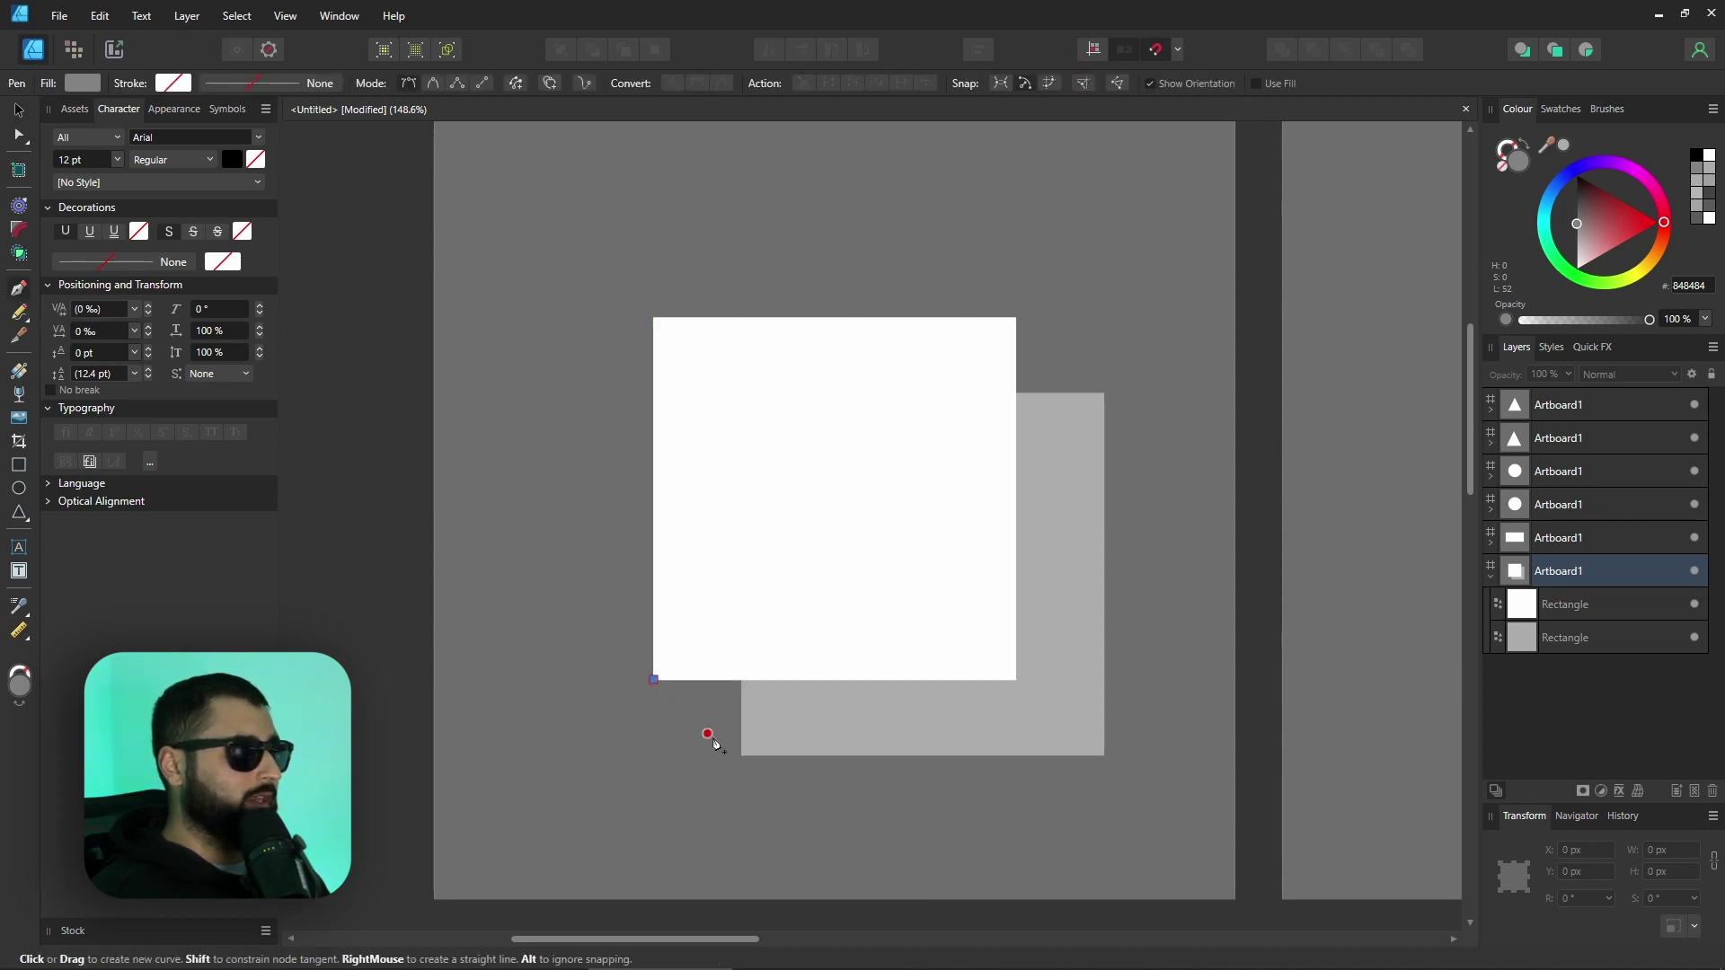
pyautogui.click(742, 756)
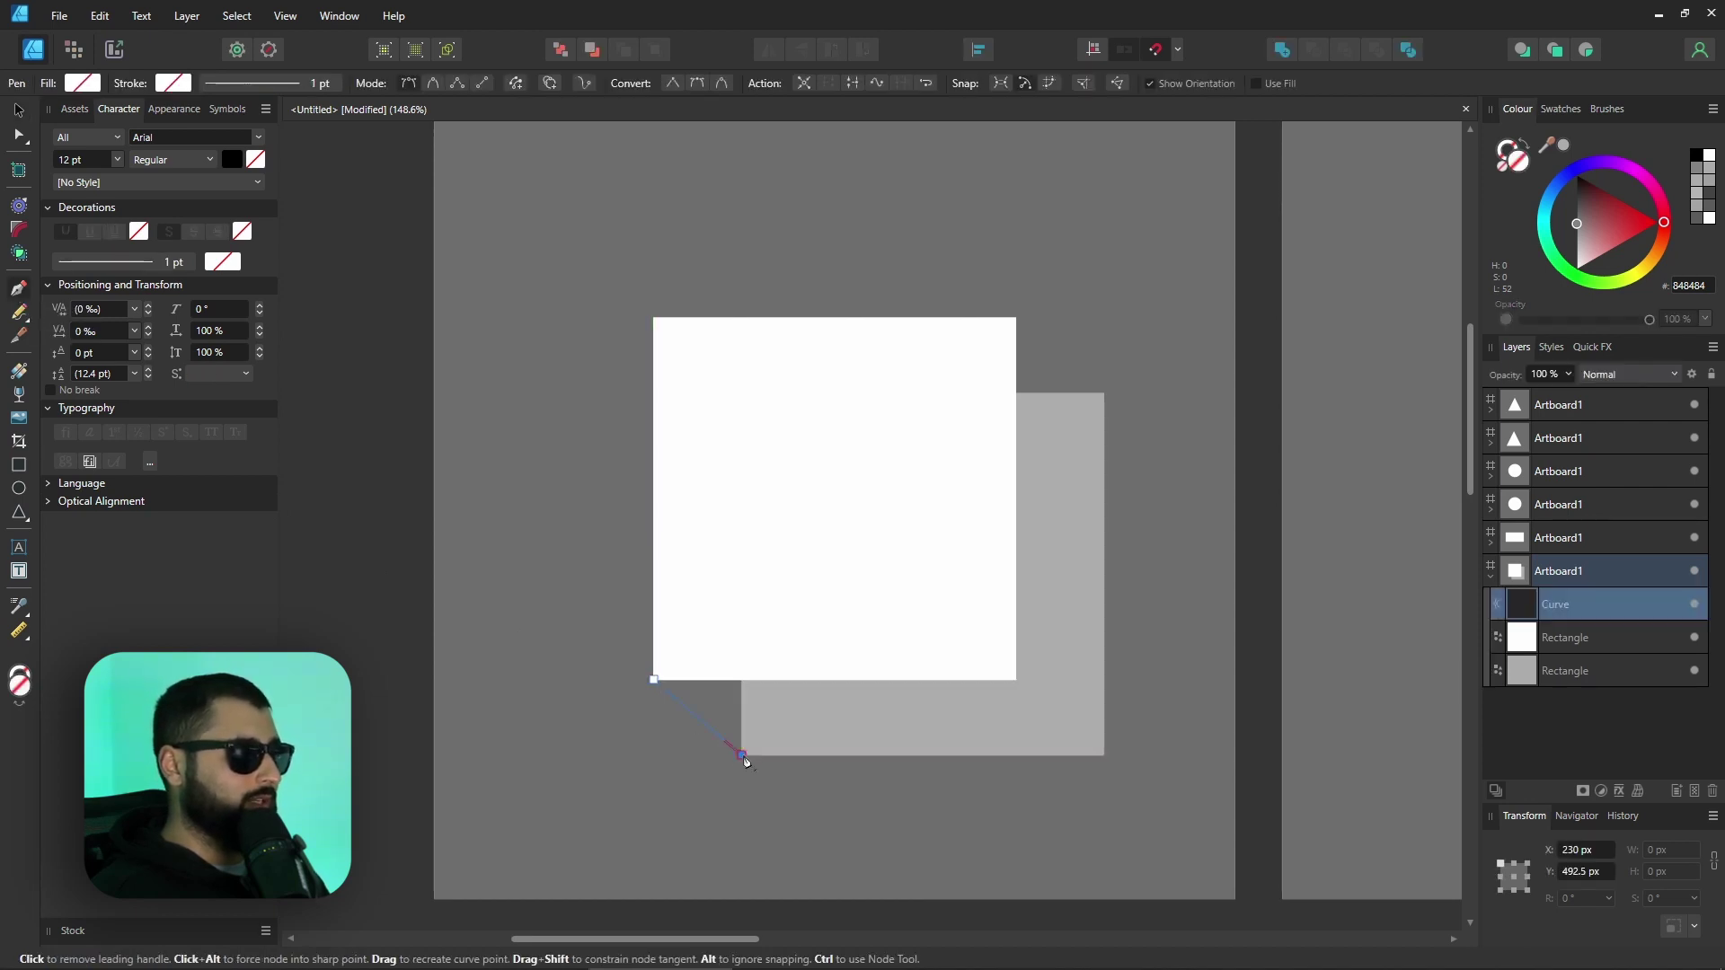
pyautogui.click(1105, 756)
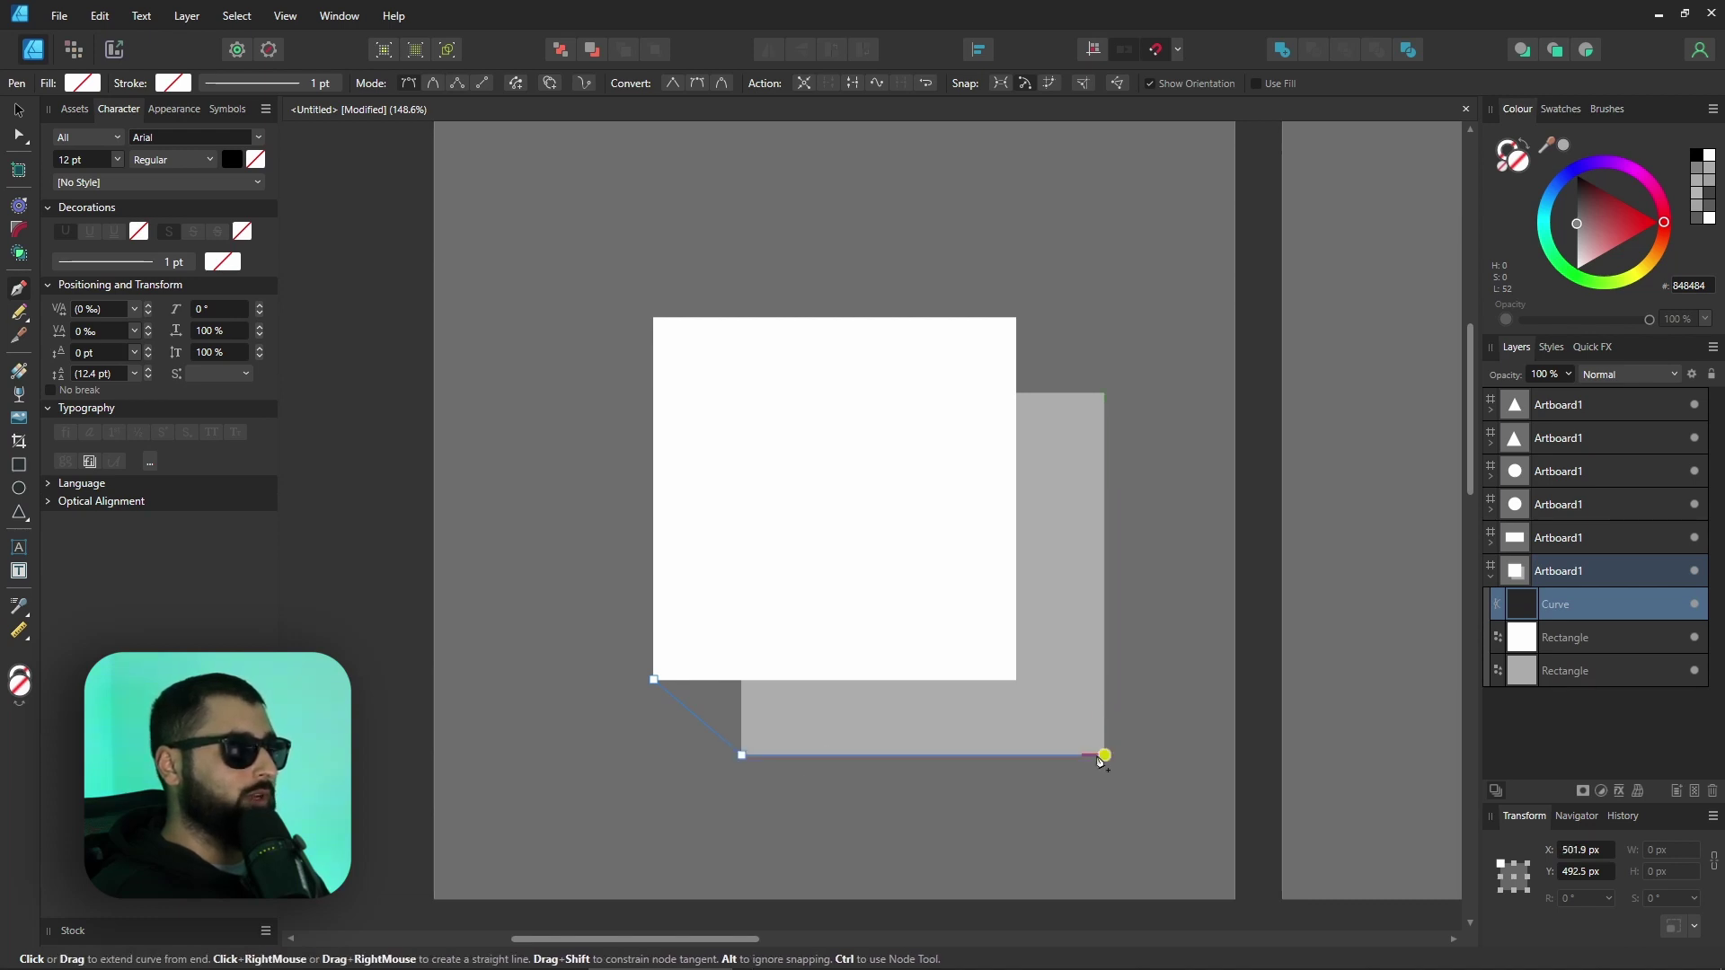
pyautogui.click(1017, 681)
pyautogui.click(654, 681)
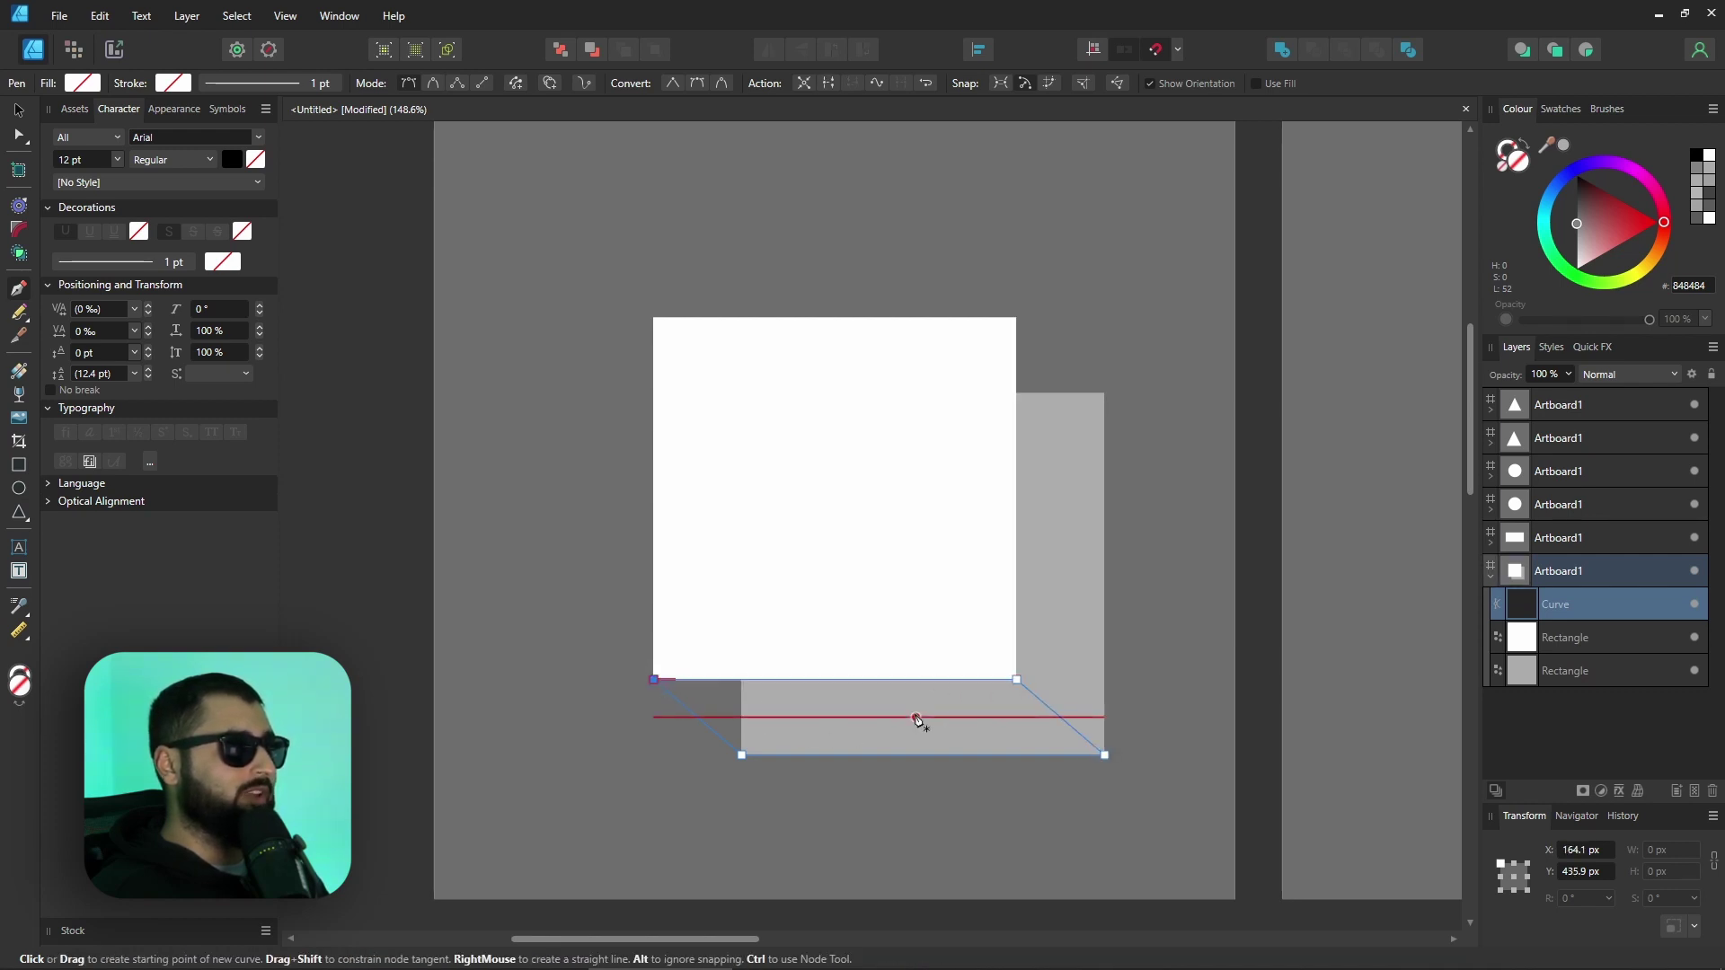
pyautogui.click(1563, 145)
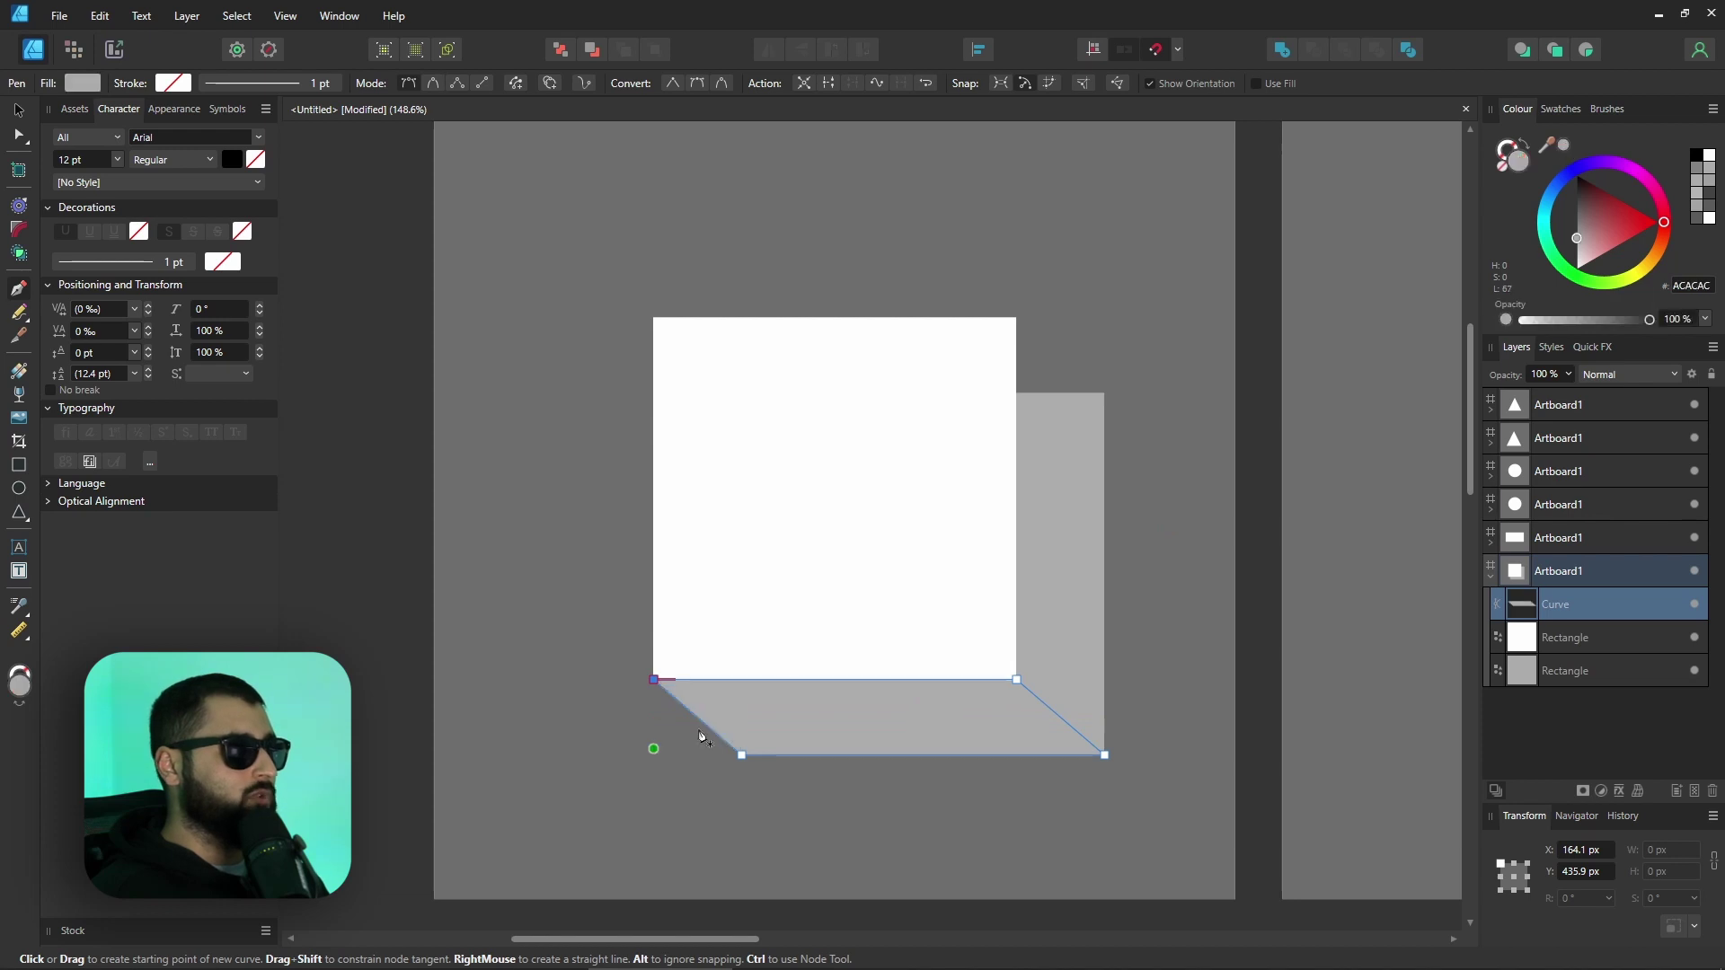
pyautogui.press('Escape')
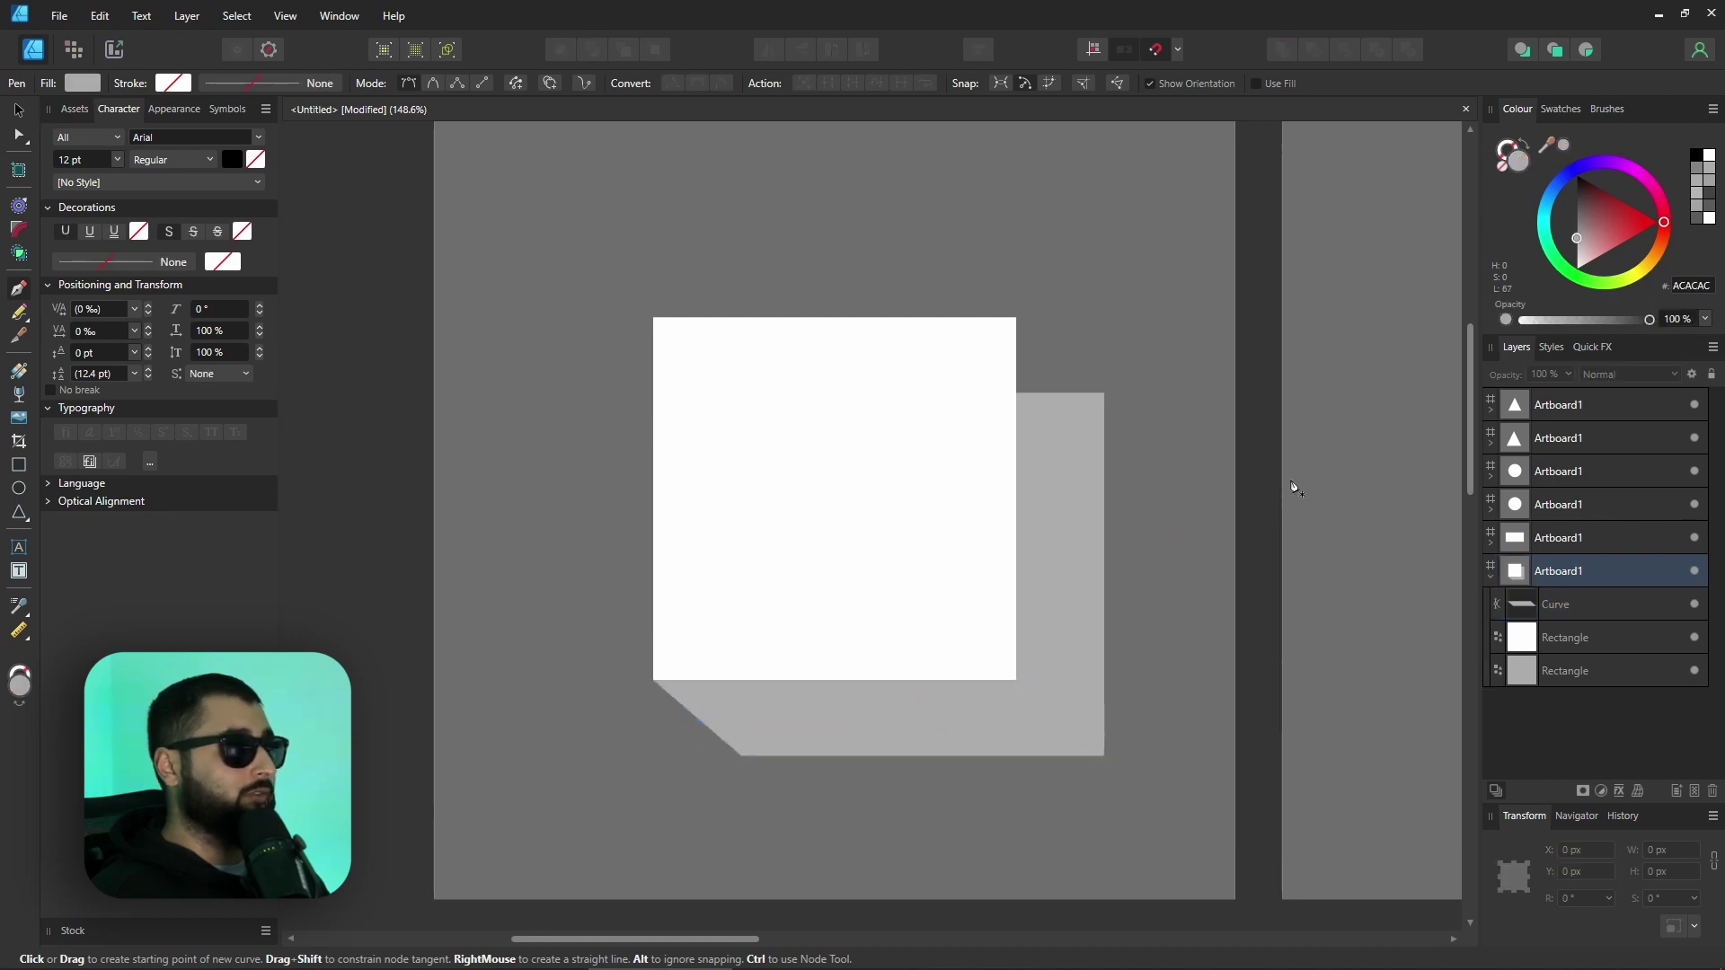
# - Draw the extrusion's right face as a closed Pen shape between the two squares' right-hand corners, filled with grey ACACAC
pyautogui.click(1016, 317)
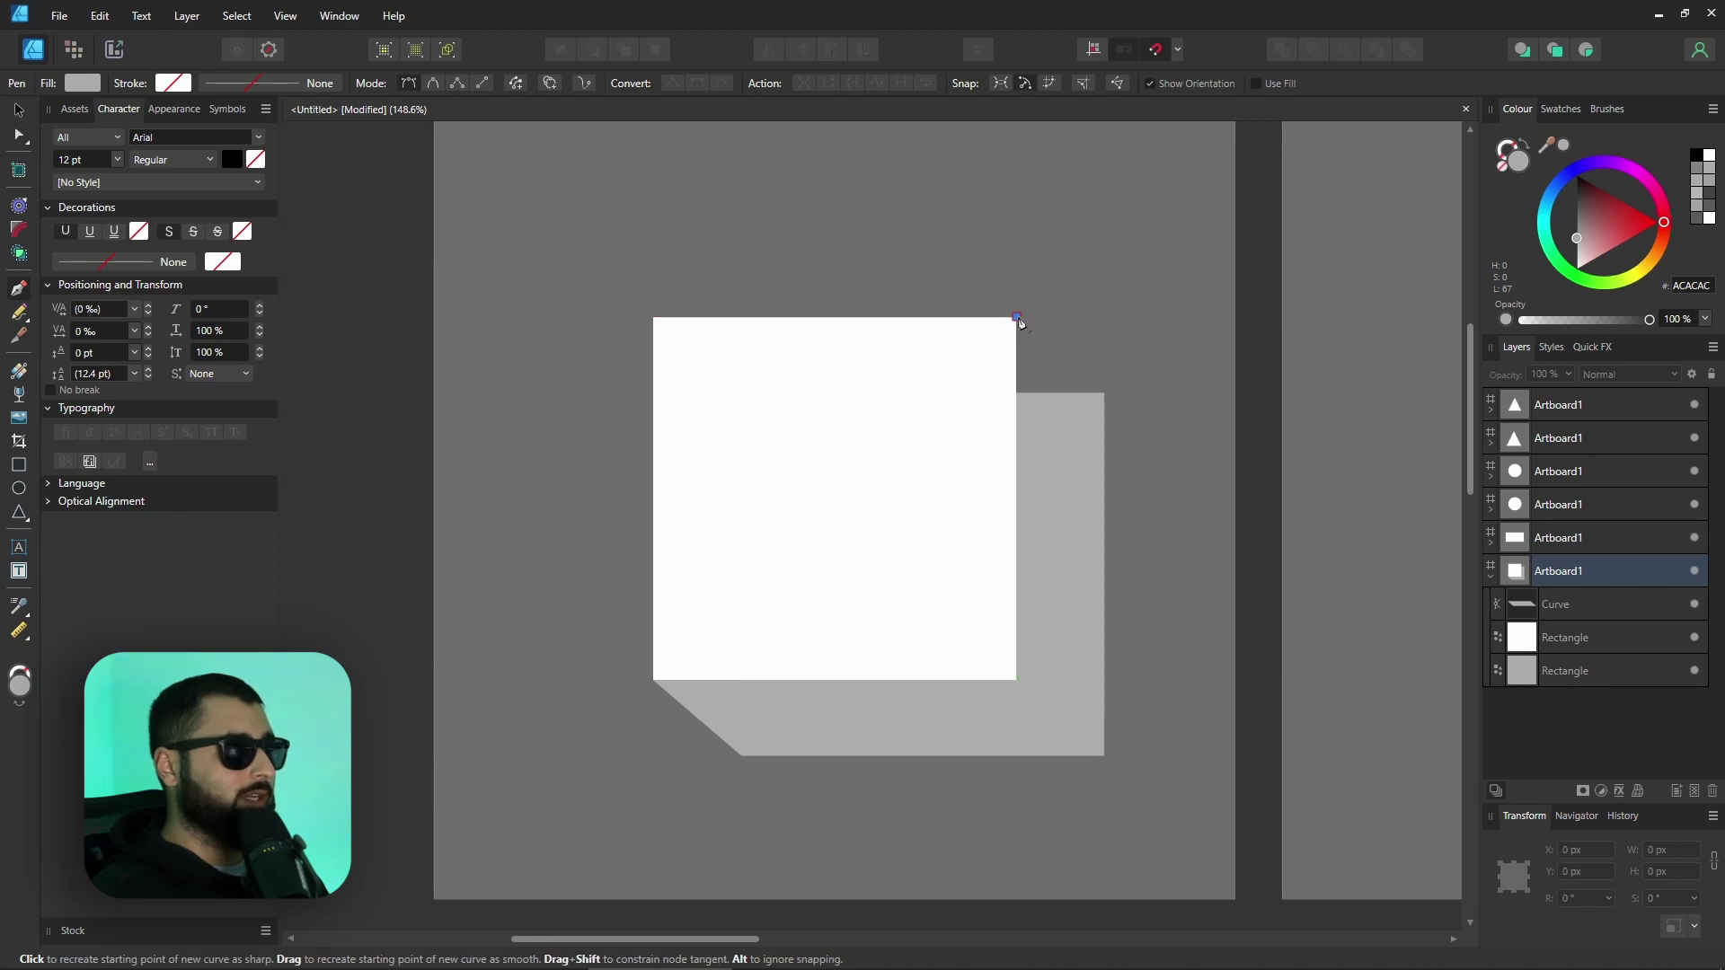
pyautogui.click(1105, 392)
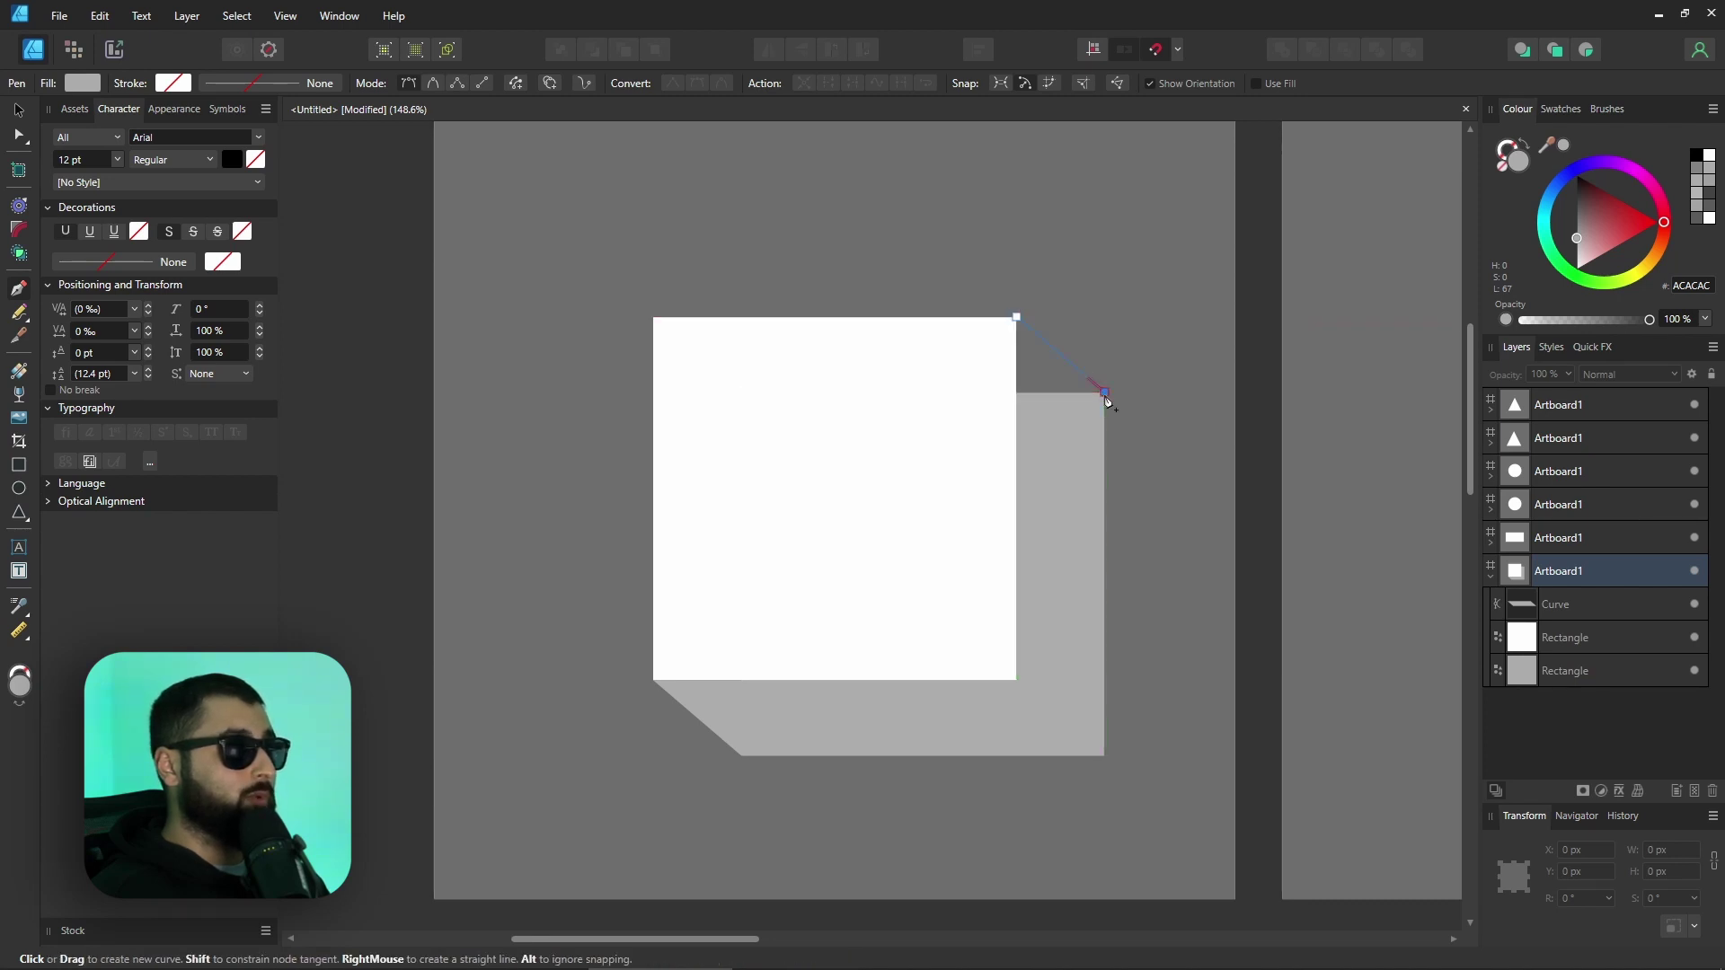
pyautogui.click(1105, 756)
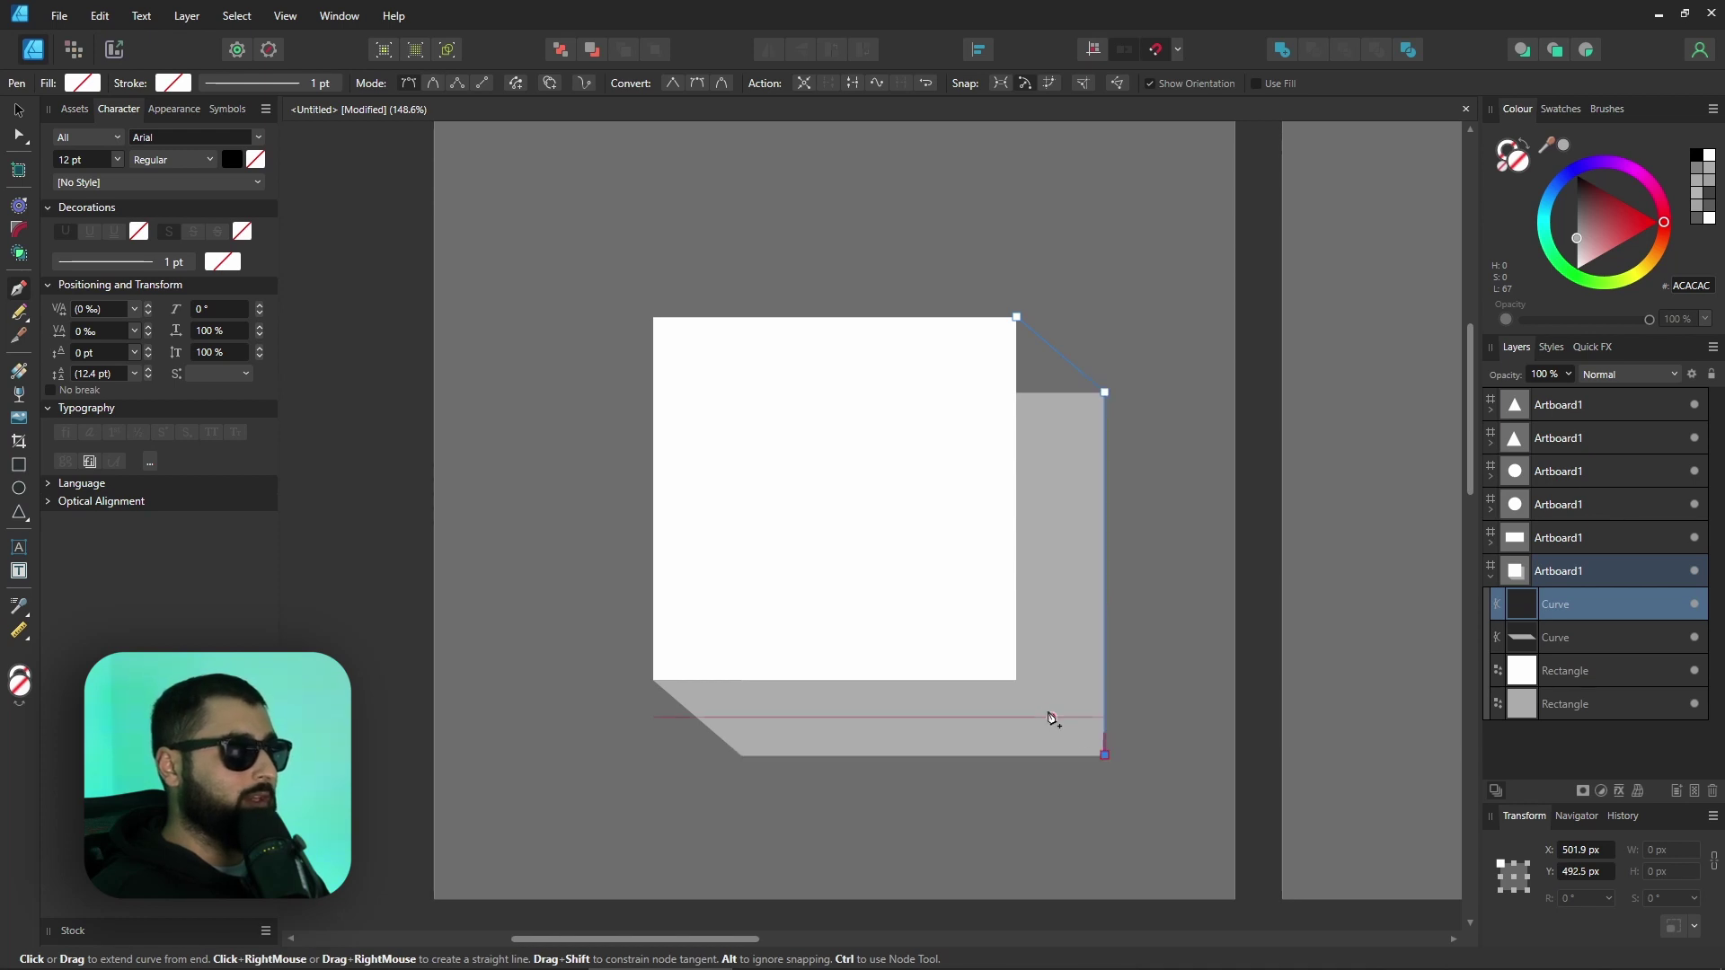
pyautogui.click(1016, 680)
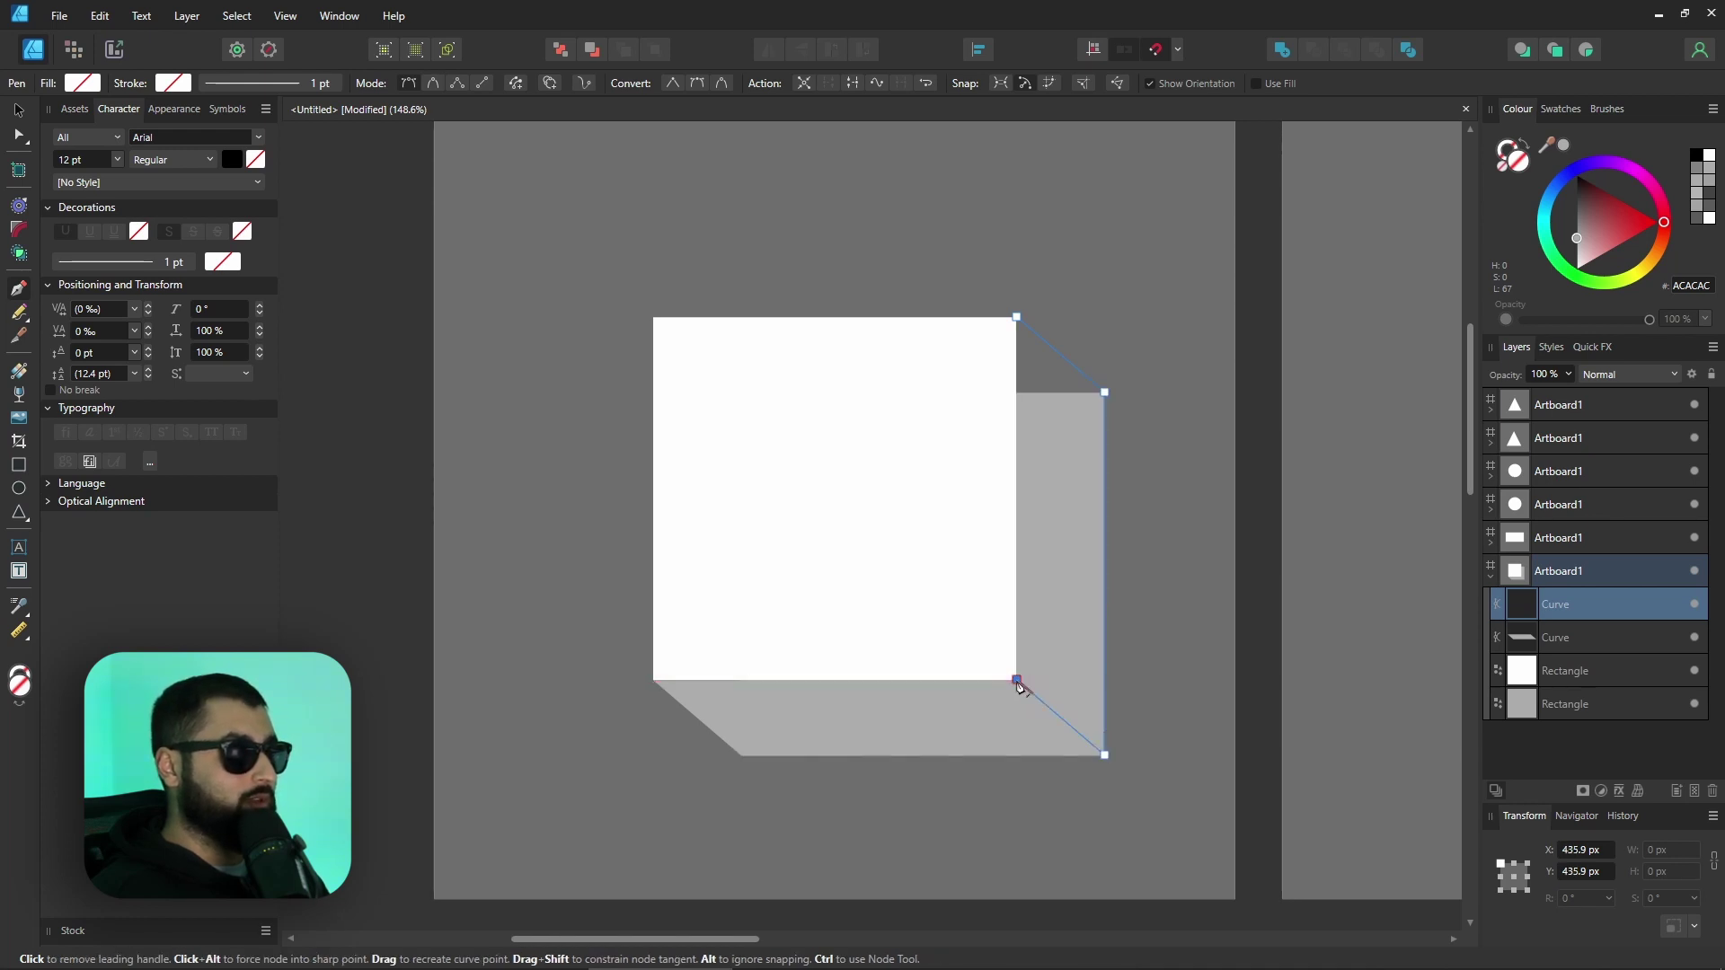
pyautogui.click(1017, 318)
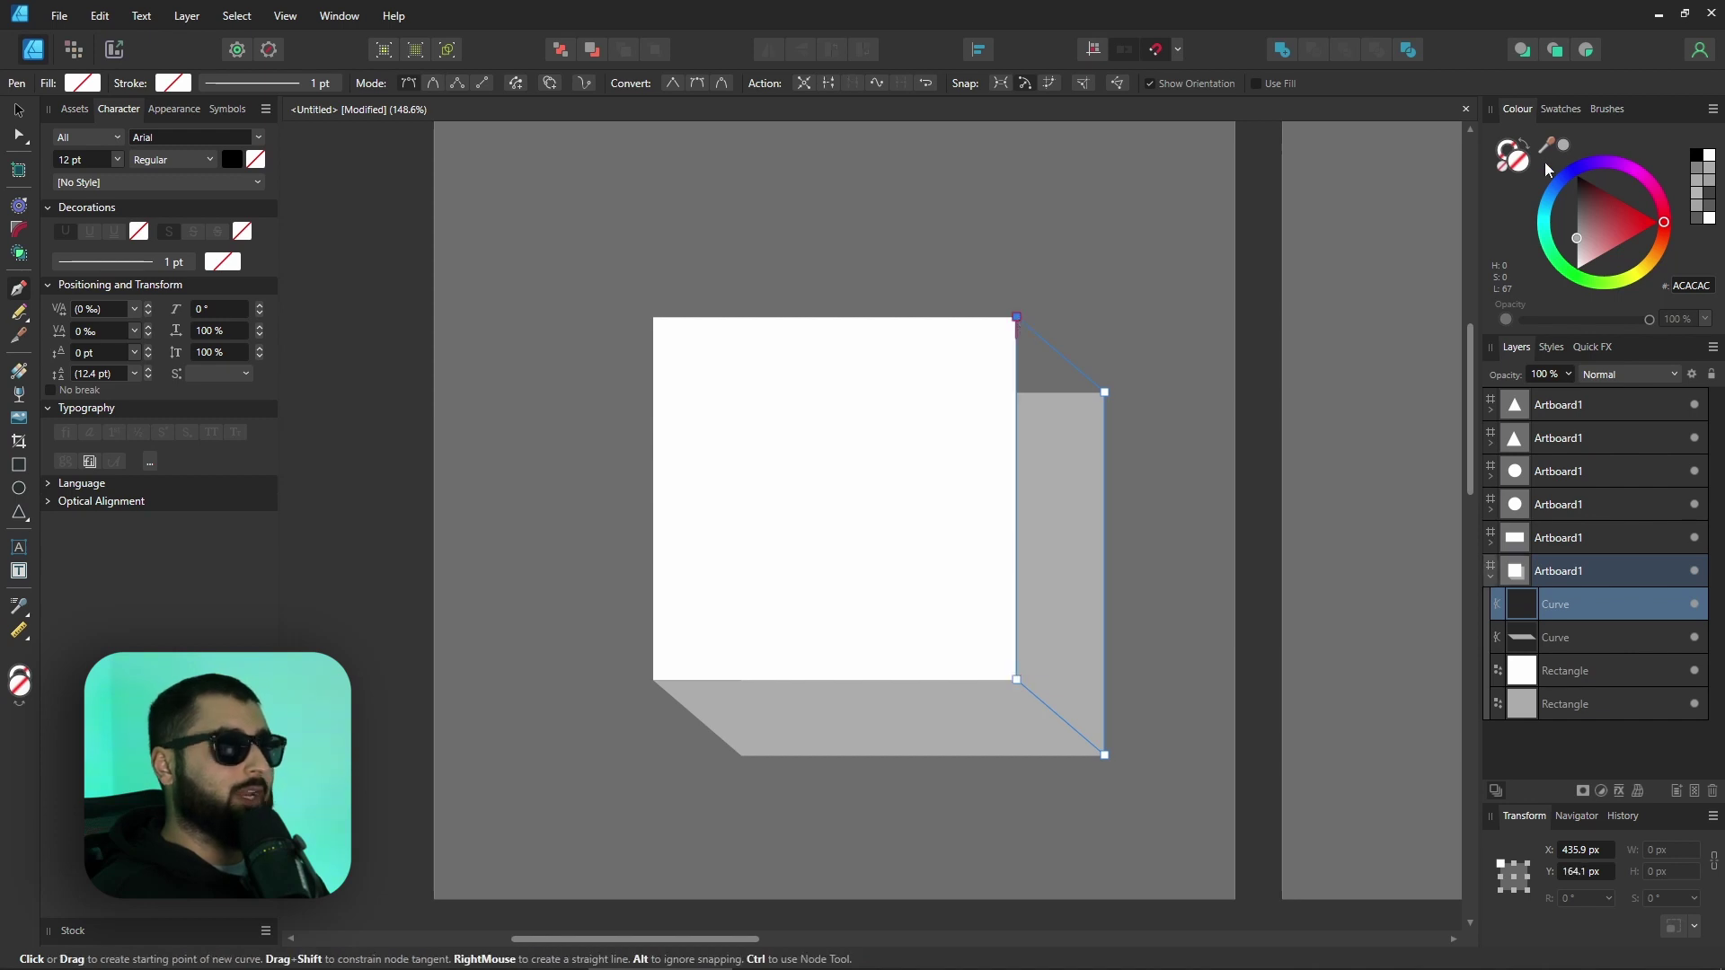
pyautogui.press('v')
pyautogui.click(550, 201)
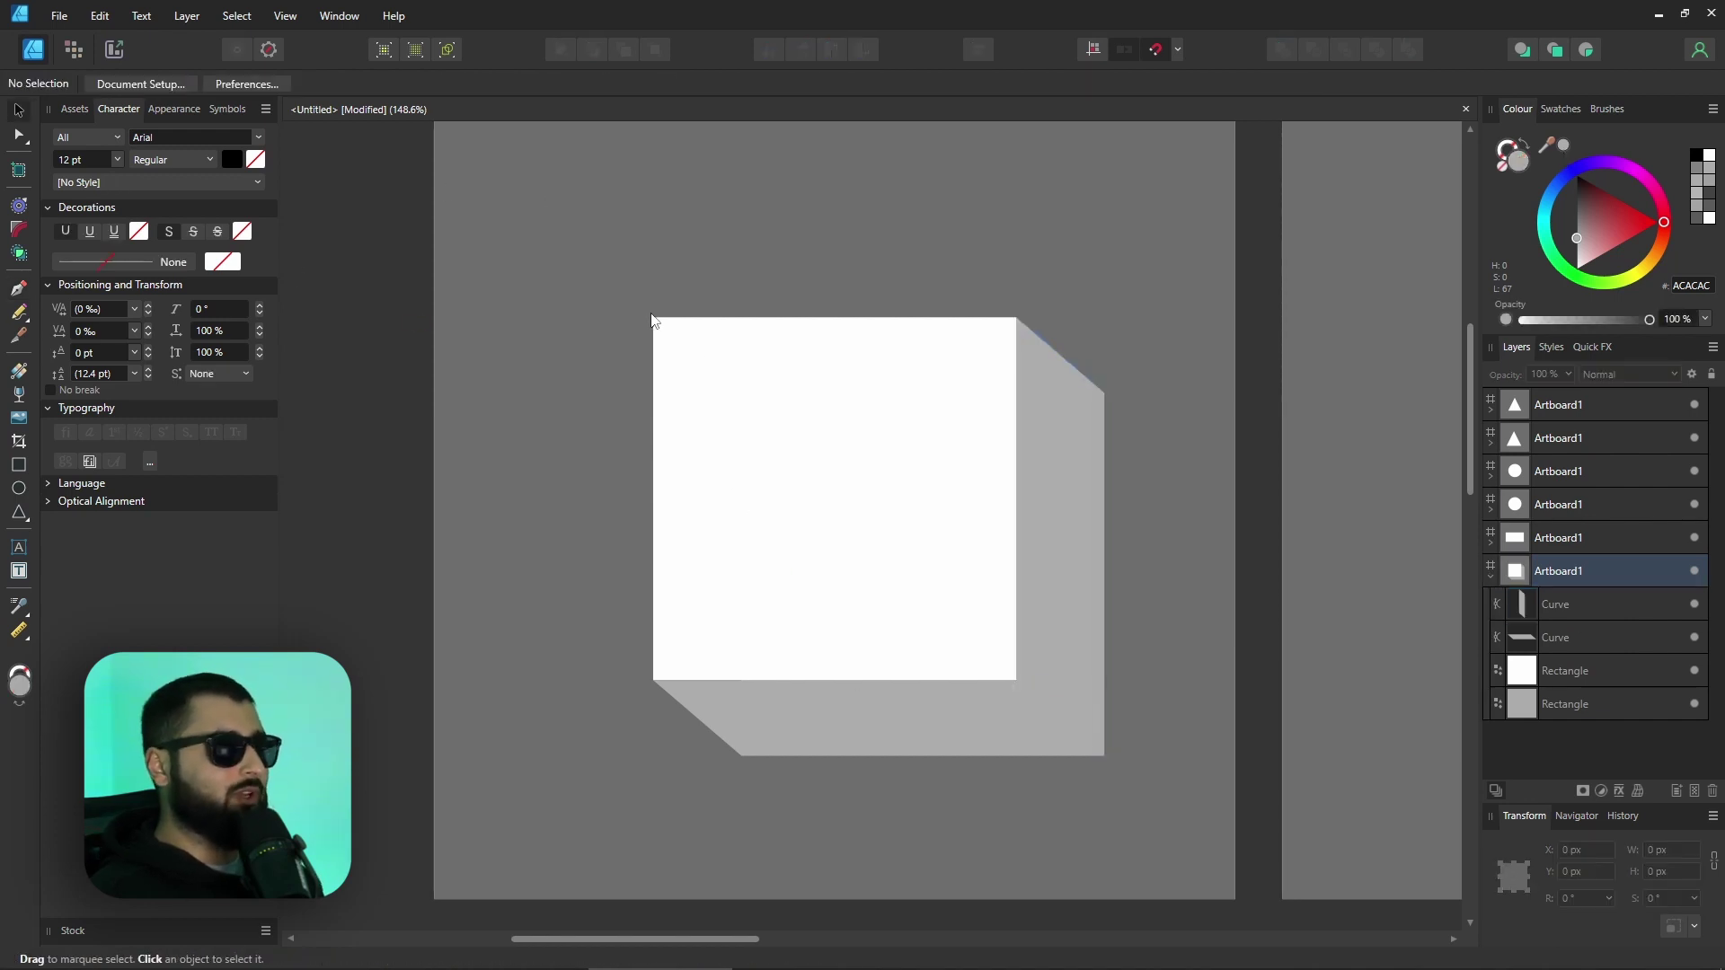
# - Shade the two extrusion faces differently, giving the bottom face a darker grey and the right face grey 989898
pyautogui.click(1081, 490)
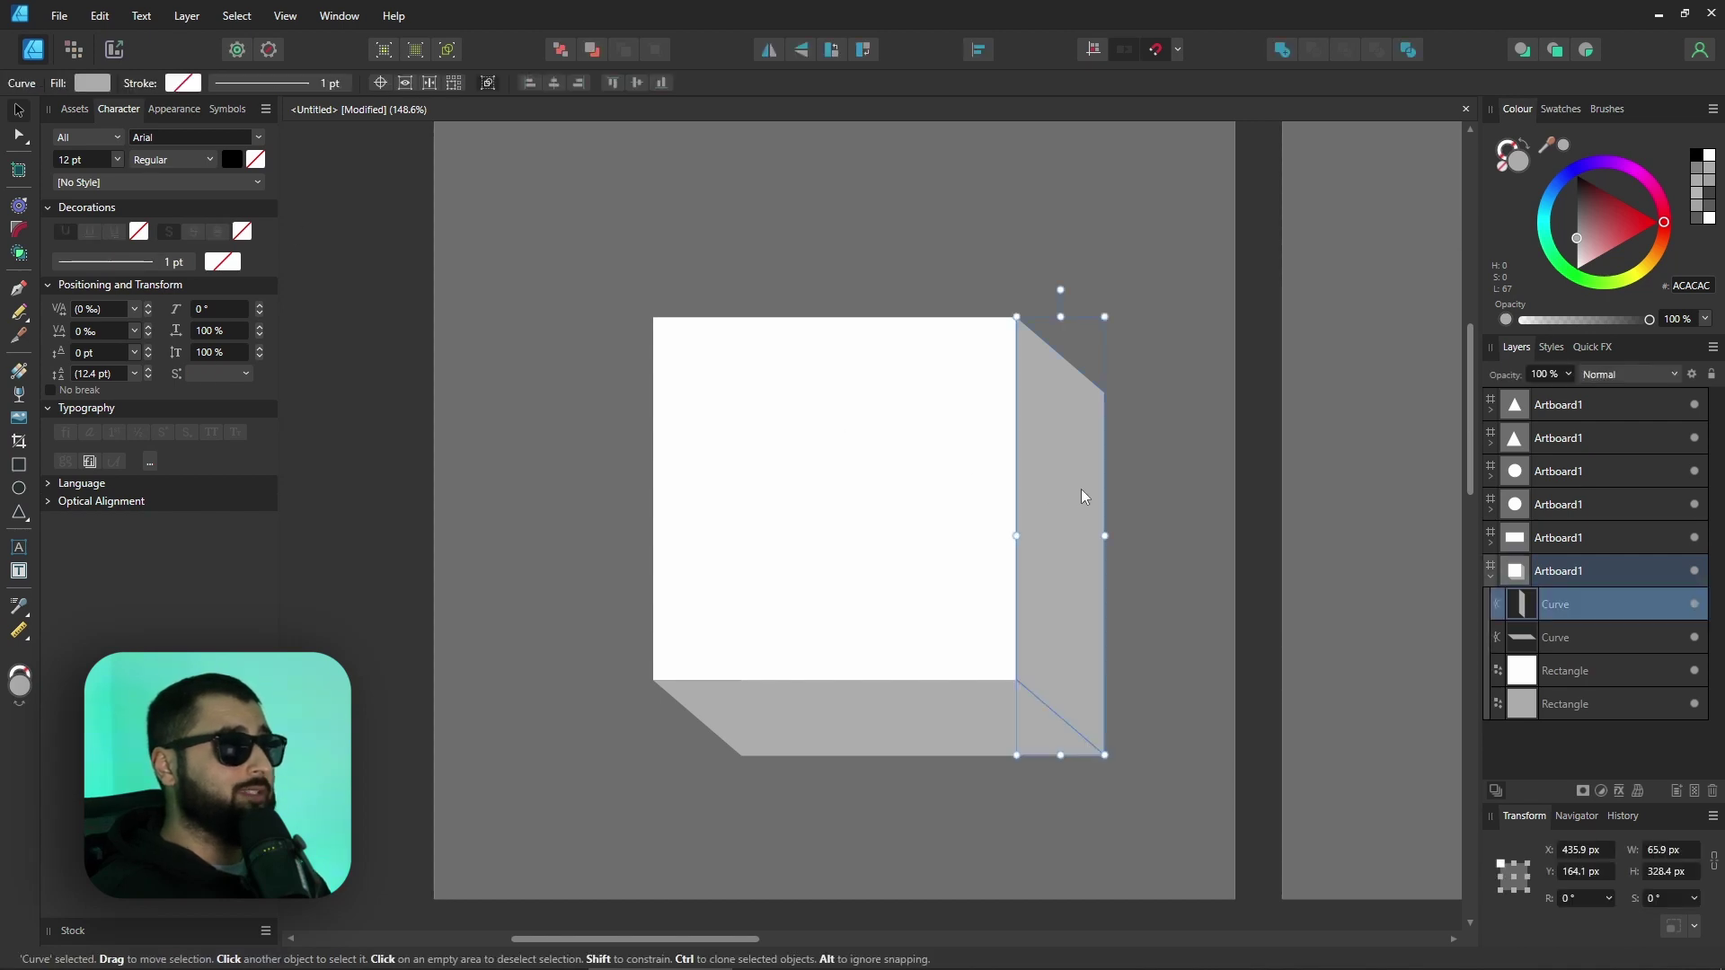
pyautogui.click(968, 704)
pyautogui.moveTo(1584, 235)
pyautogui.mouseDown()
pyautogui.moveTo(1583, 199)
pyautogui.moveTo(1576, 231)
pyautogui.mouseUp()
pyautogui.hotkey('alt', ']')
pyautogui.scroll(-4, 806, 388)
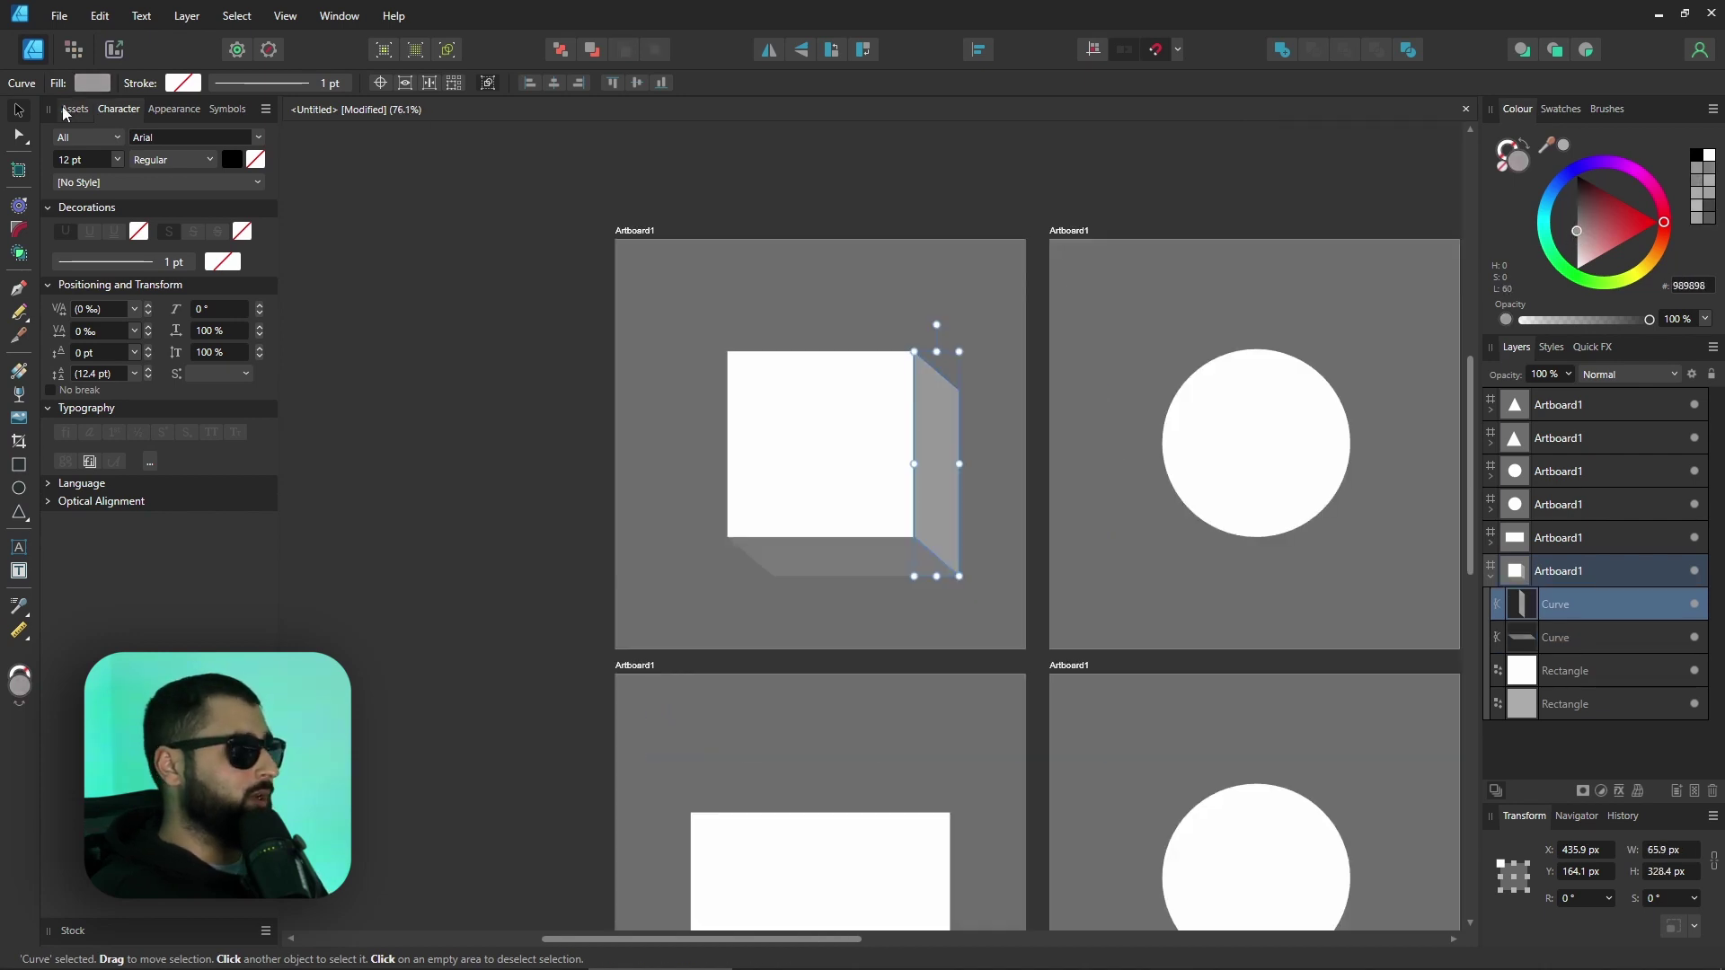
pyautogui.click(665, 455)
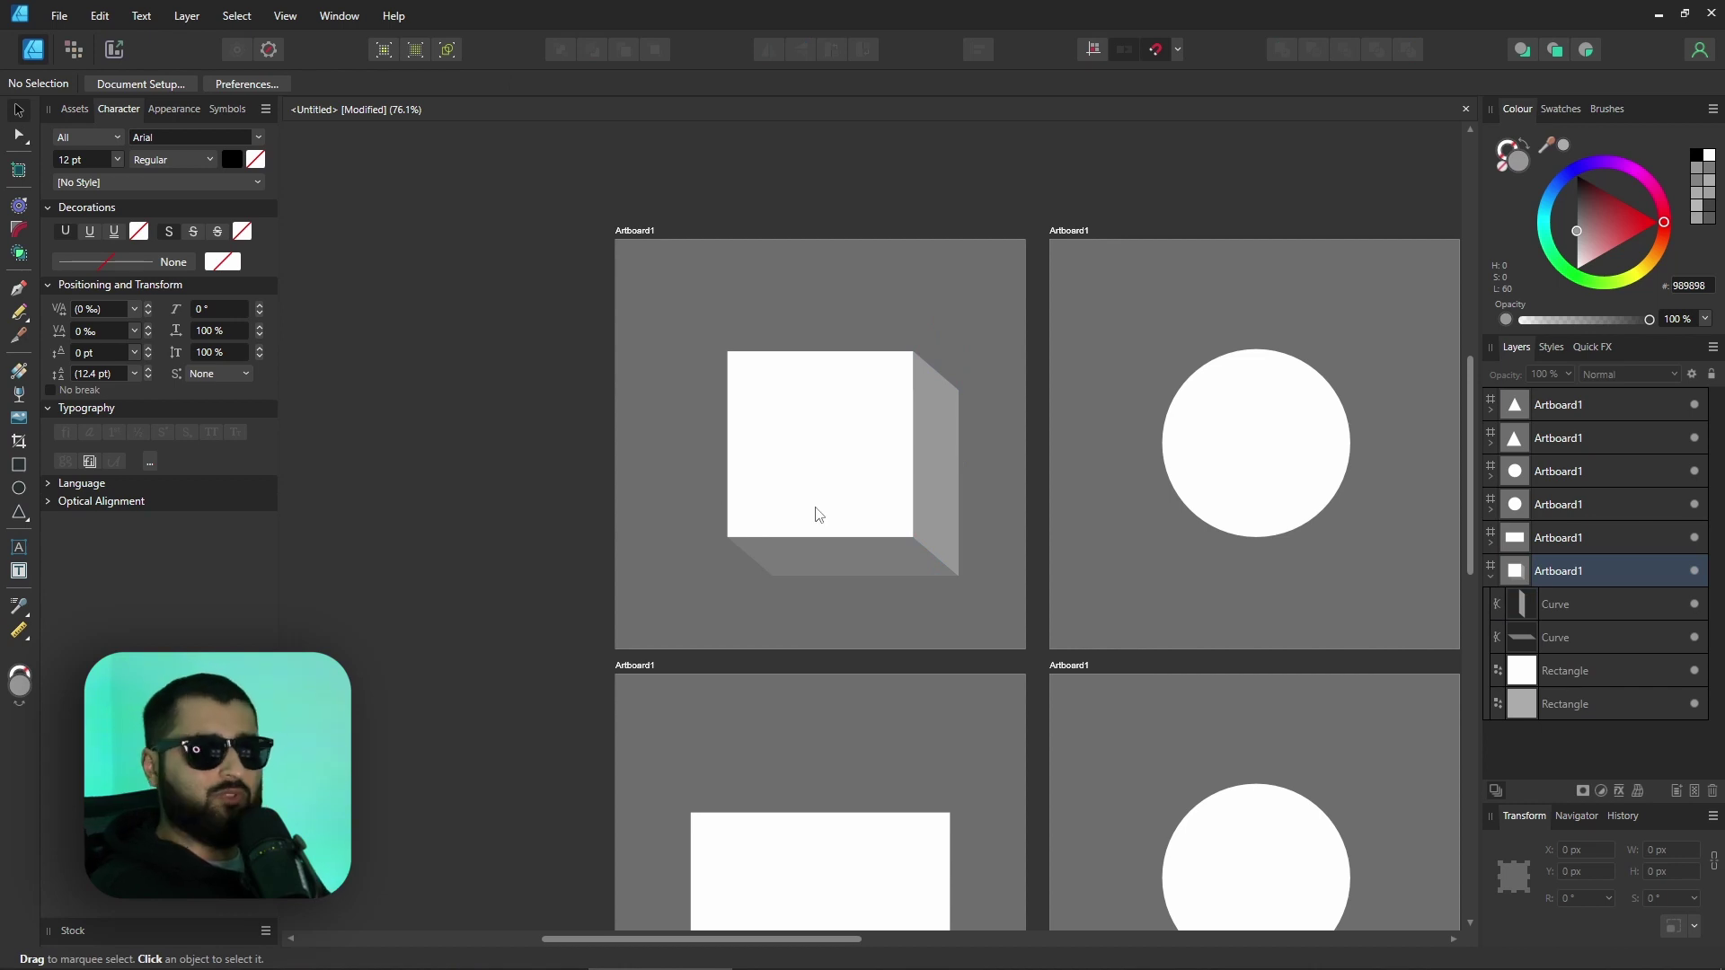
# - Give the square's white front face a horizontal linear gradient from white at its left edge to grey B2B2B2 at its right edge
pyautogui.scroll(3, 813, 530)
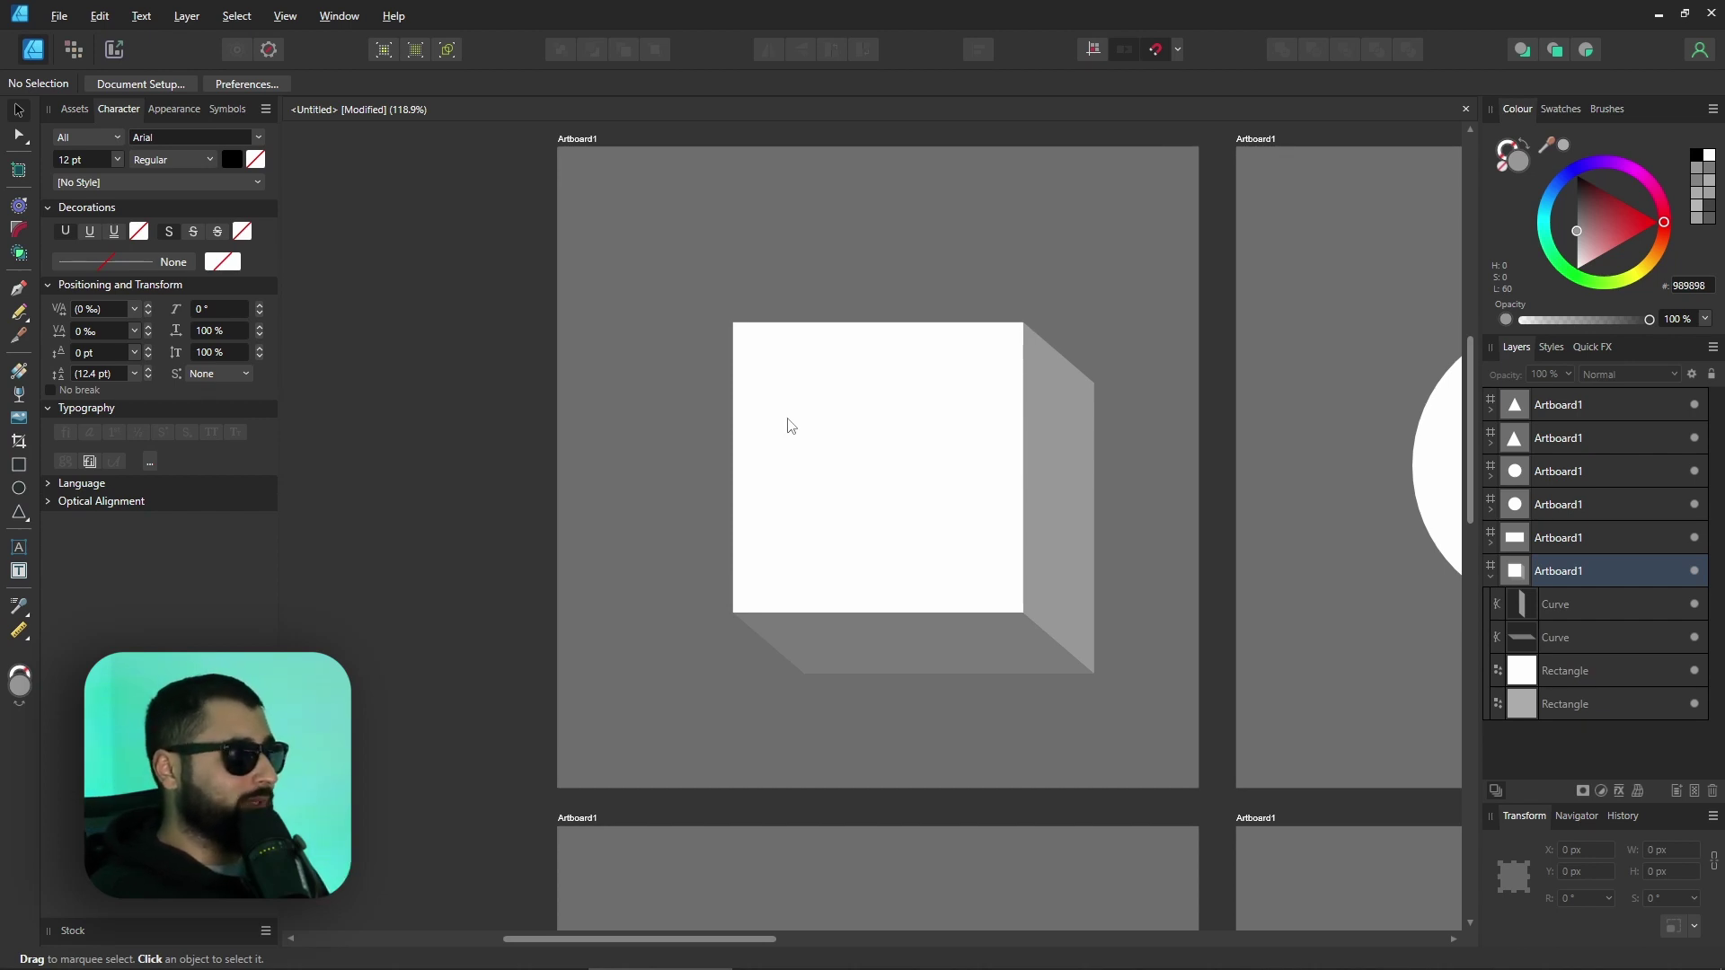
pyautogui.click(20, 372)
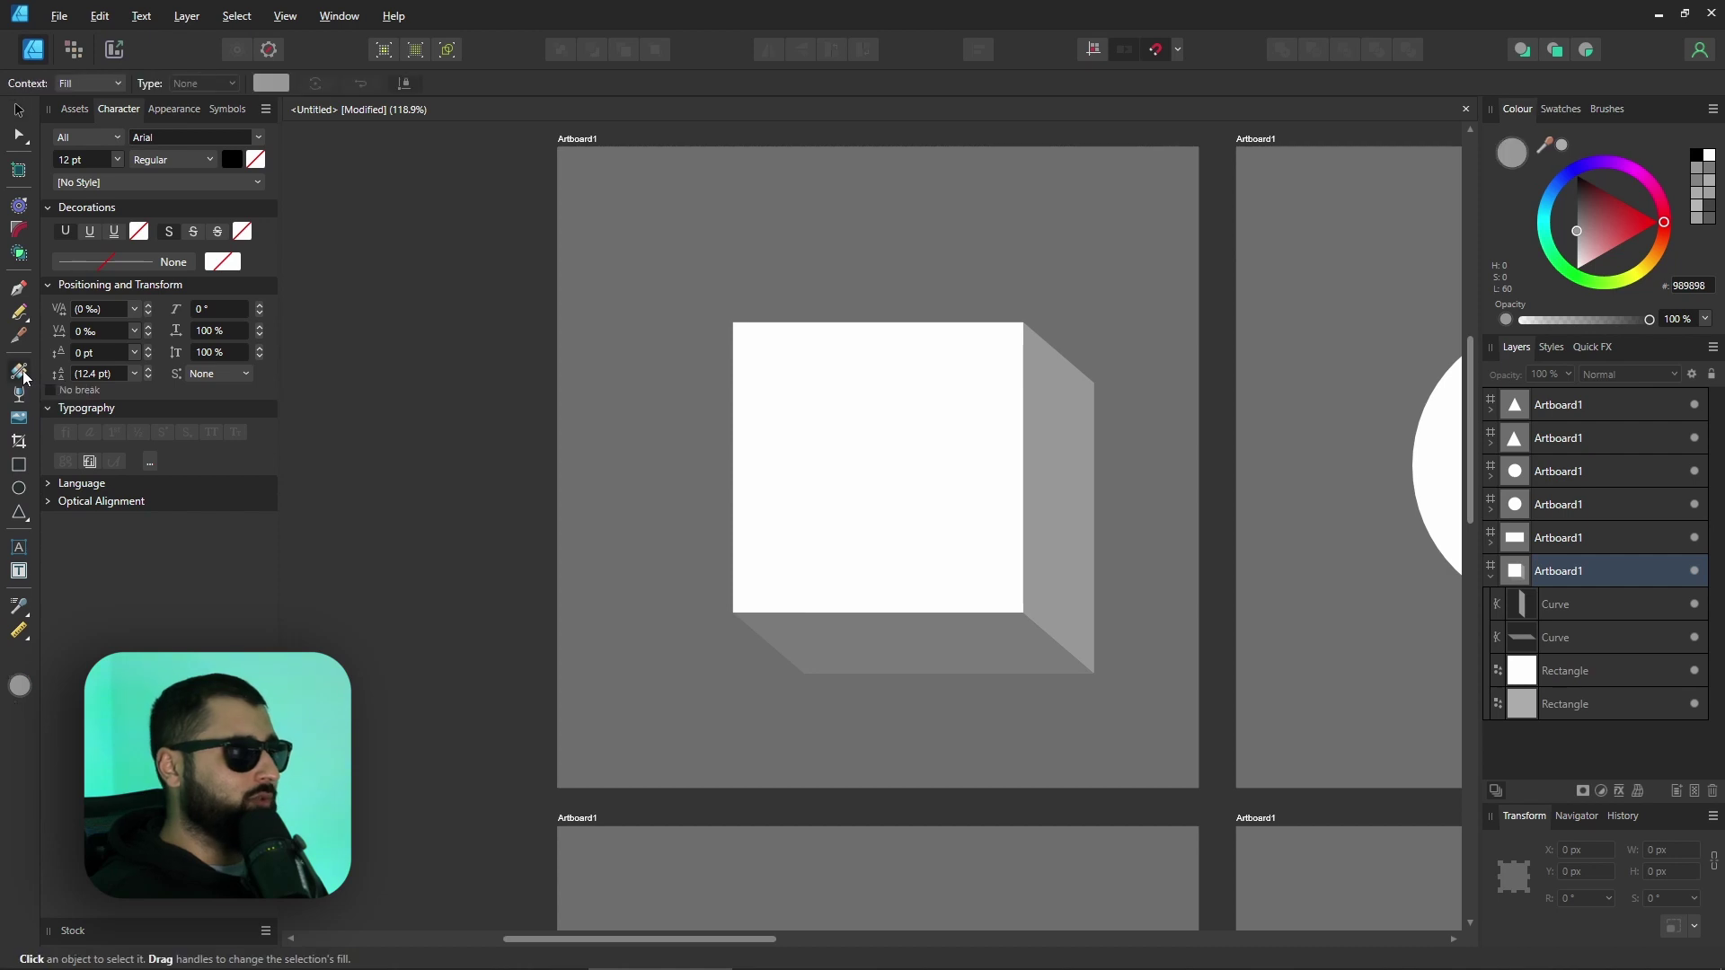
pyautogui.click(1524, 678)
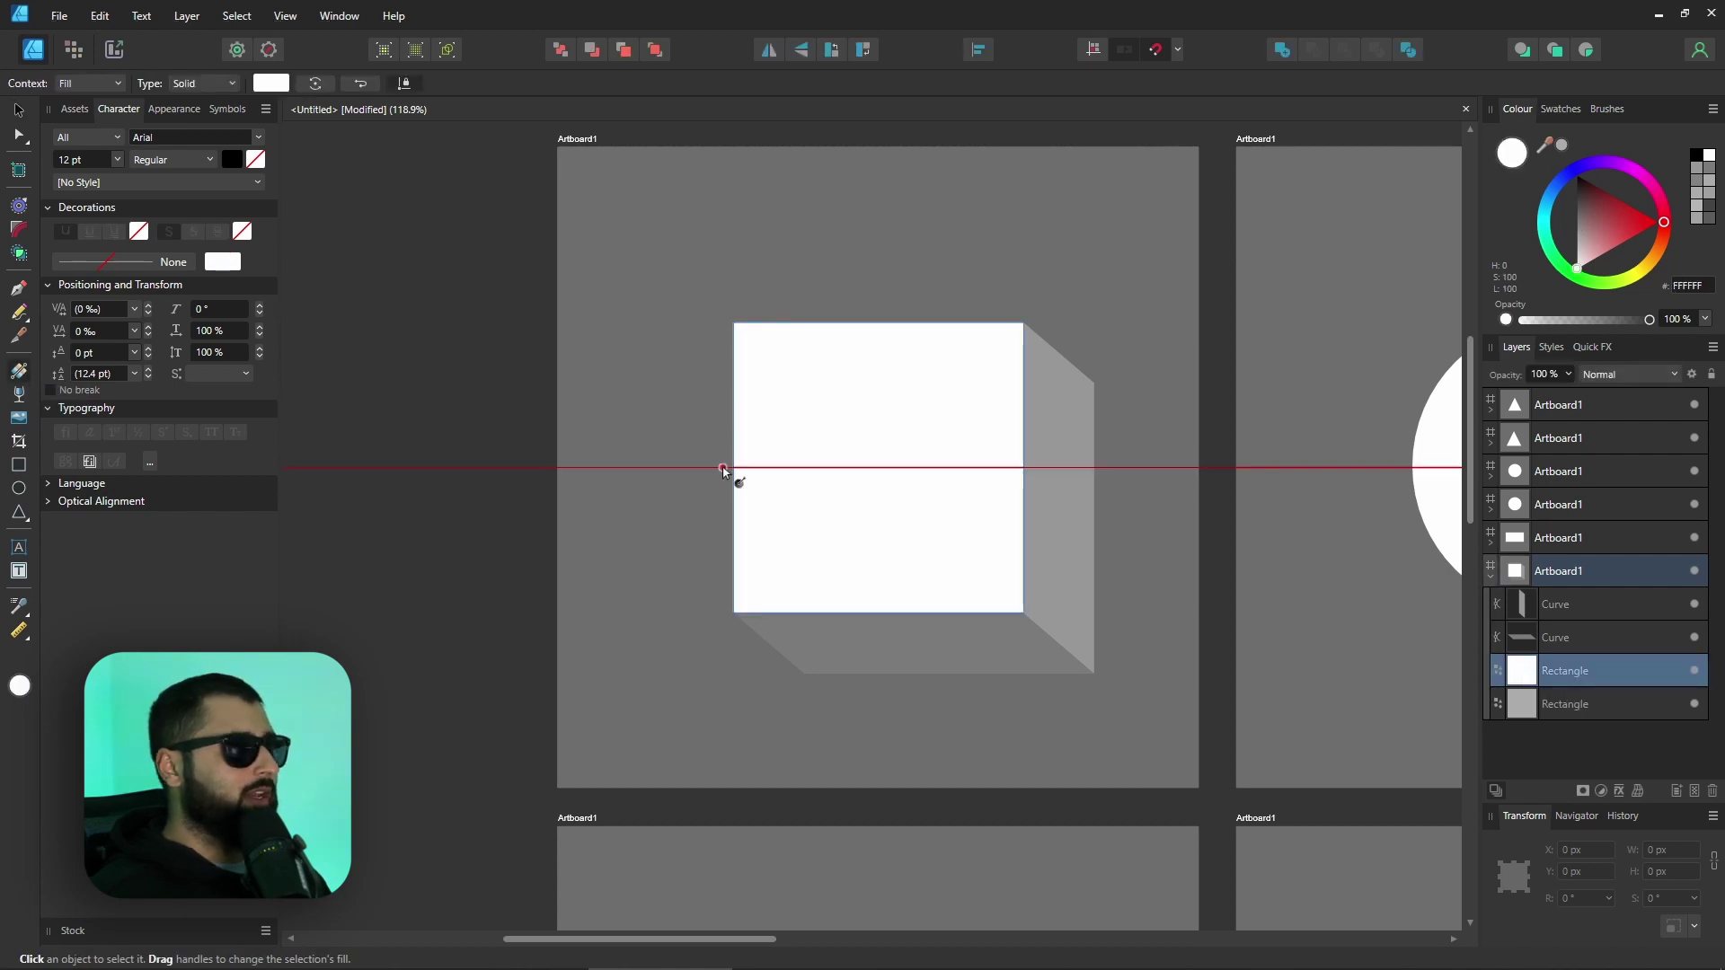
pyautogui.moveTo(742, 478); pyautogui.dragTo(1024, 469)
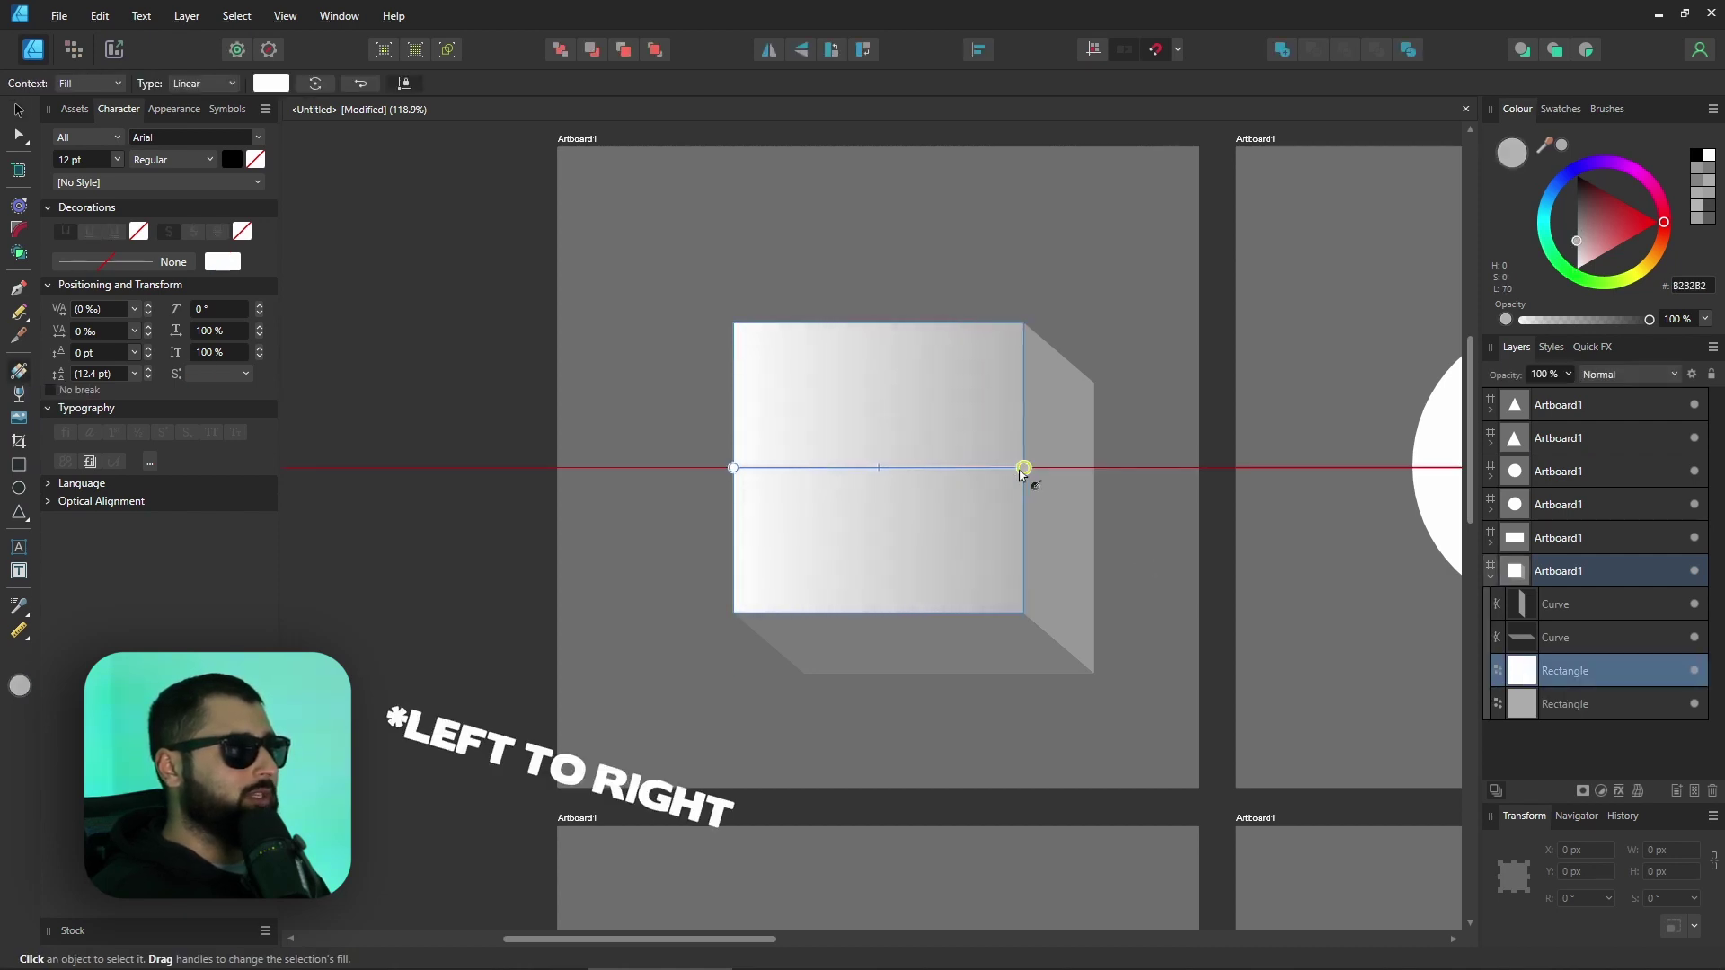
# - Give the cube's right face a horizontal linear gradient running from its inner edge to a darker grey at its outer edge
pyautogui.scroll(3, 1222, 507)
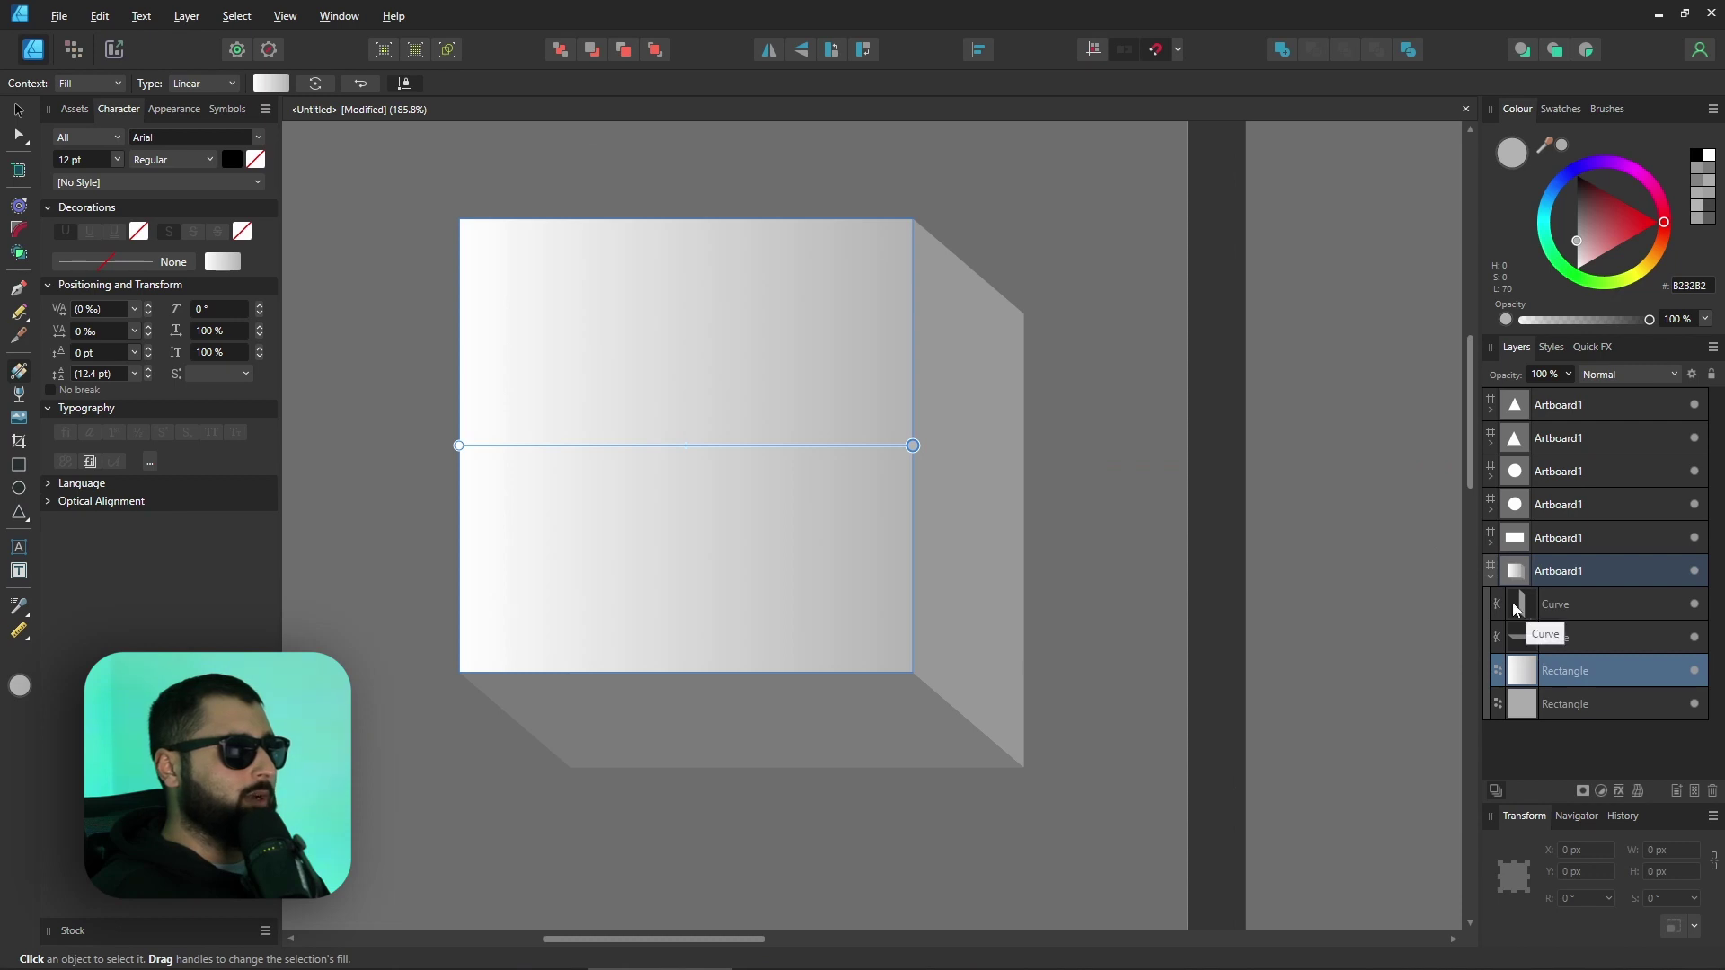
pyautogui.click(1527, 611)
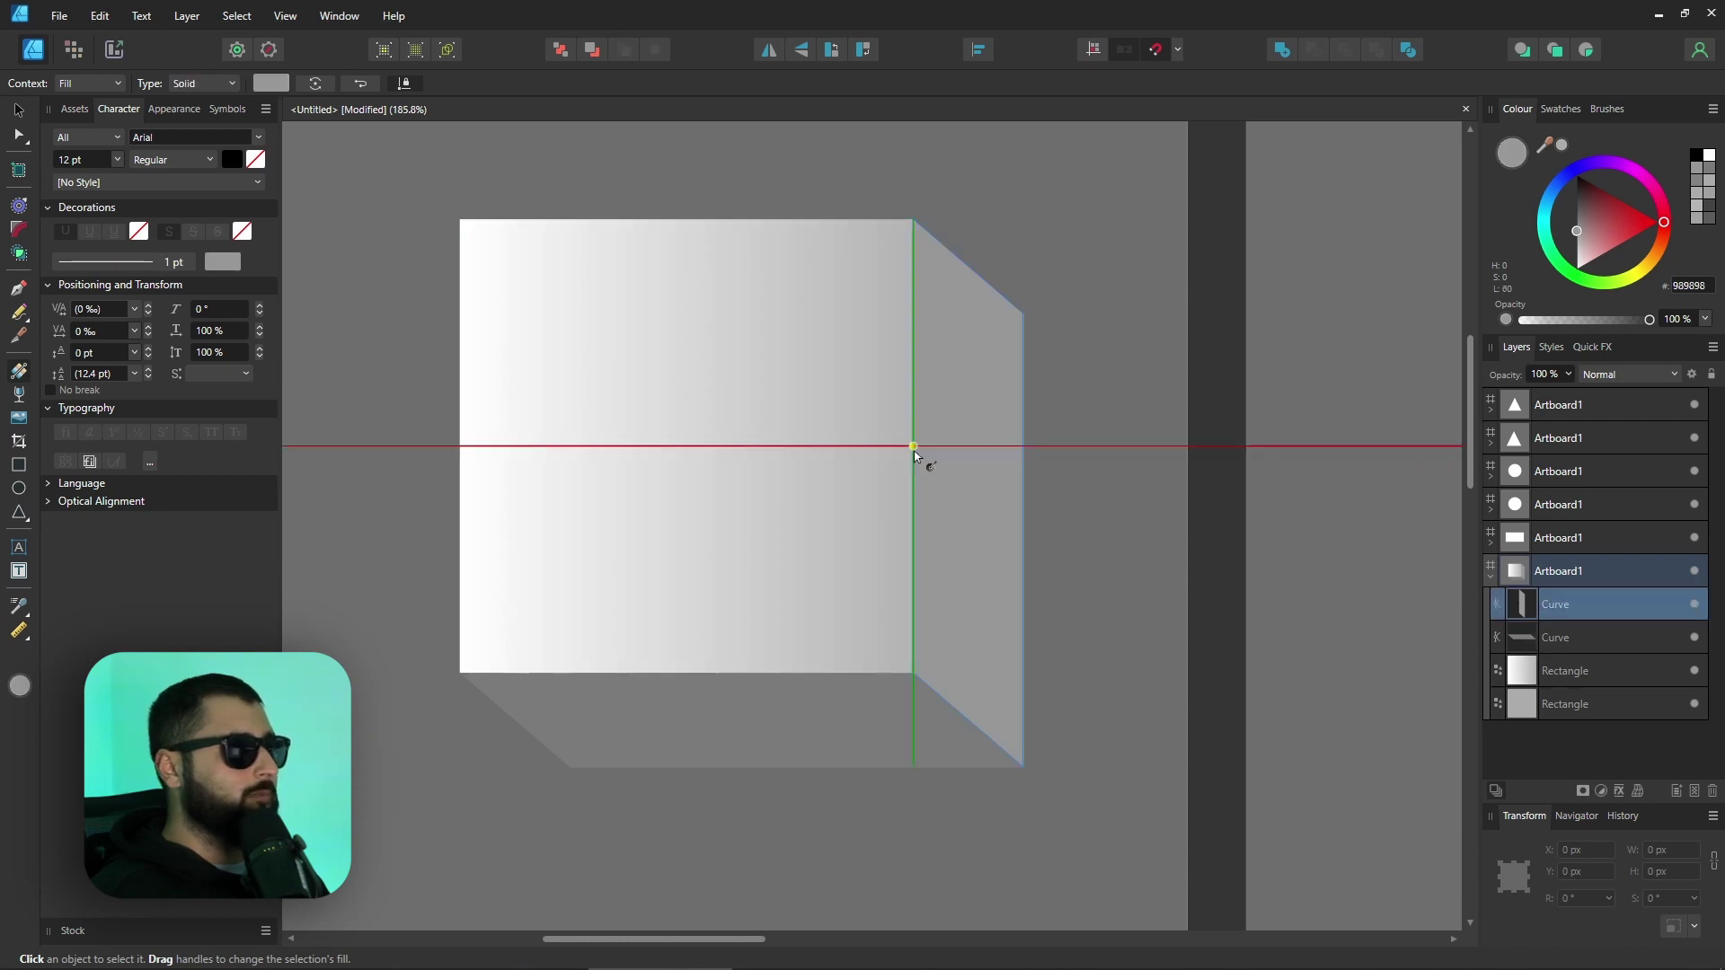
pyautogui.moveTo(913, 446); pyautogui.dragTo(1023, 455)
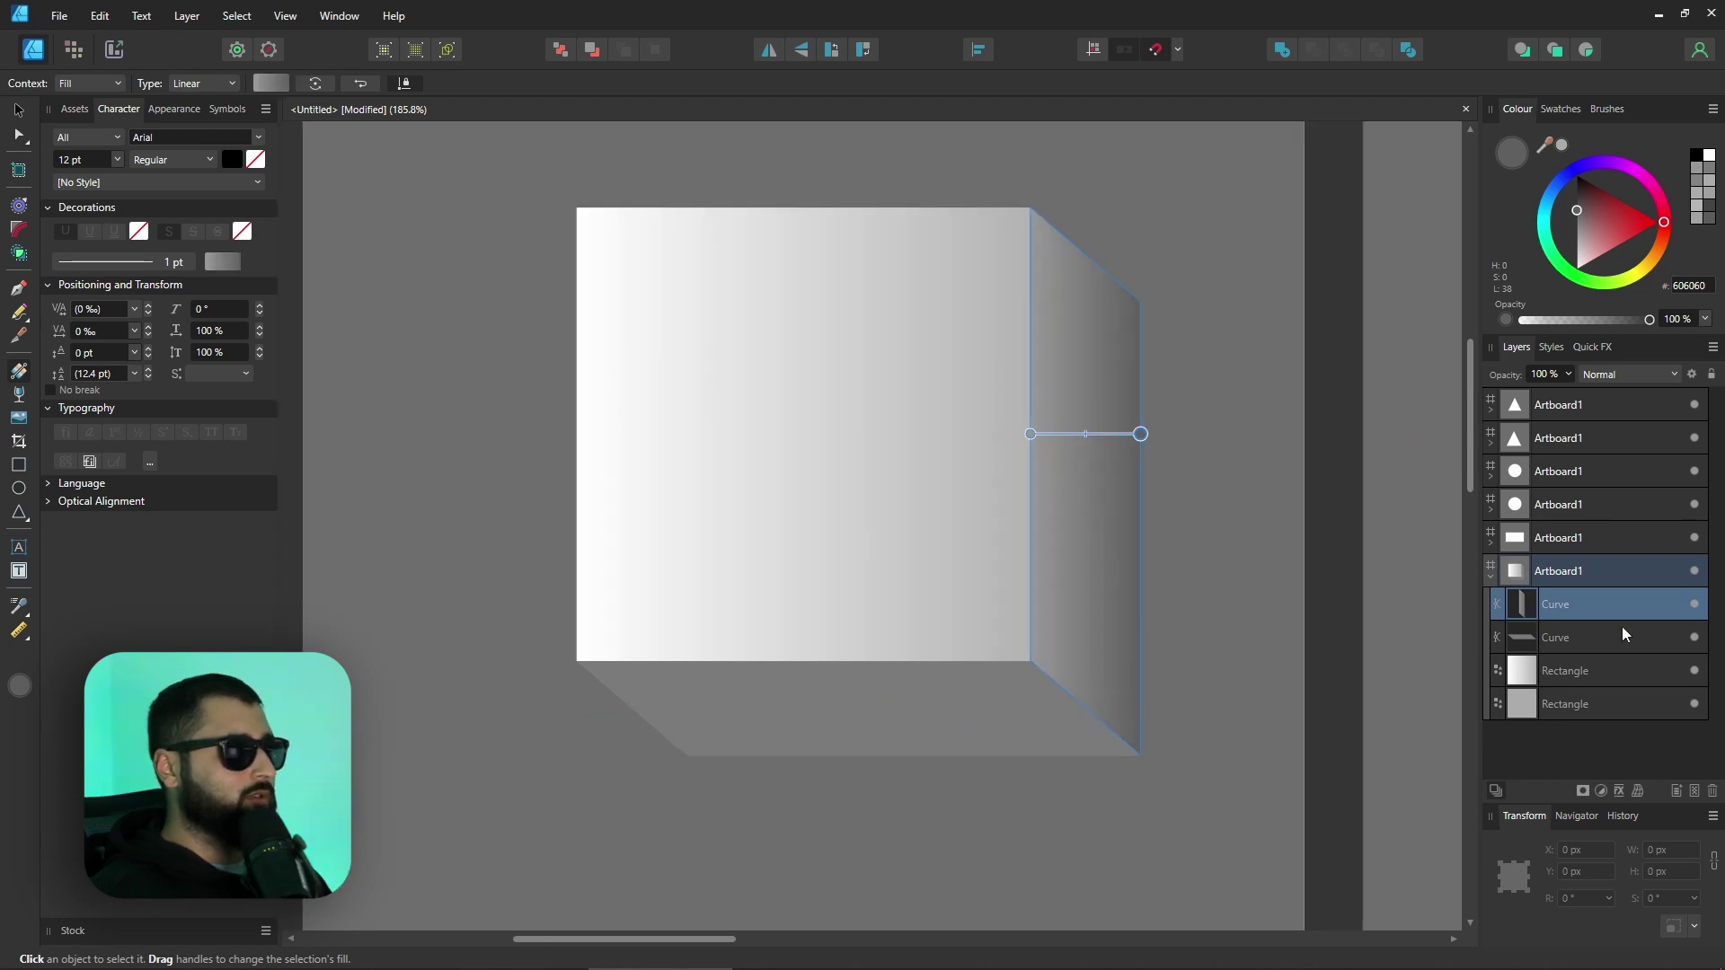
# - Give the cube's bottom face a vertical linear gradient that darkens from the front face's edge downwards, and clear the selection
pyautogui.click(829, 696)
pyautogui.moveTo(803, 662); pyautogui.dragTo(806, 780)
pyautogui.press('v')
pyautogui.hotkey('ctrl', 'd')
pyautogui.scroll(-5, 493, 551)
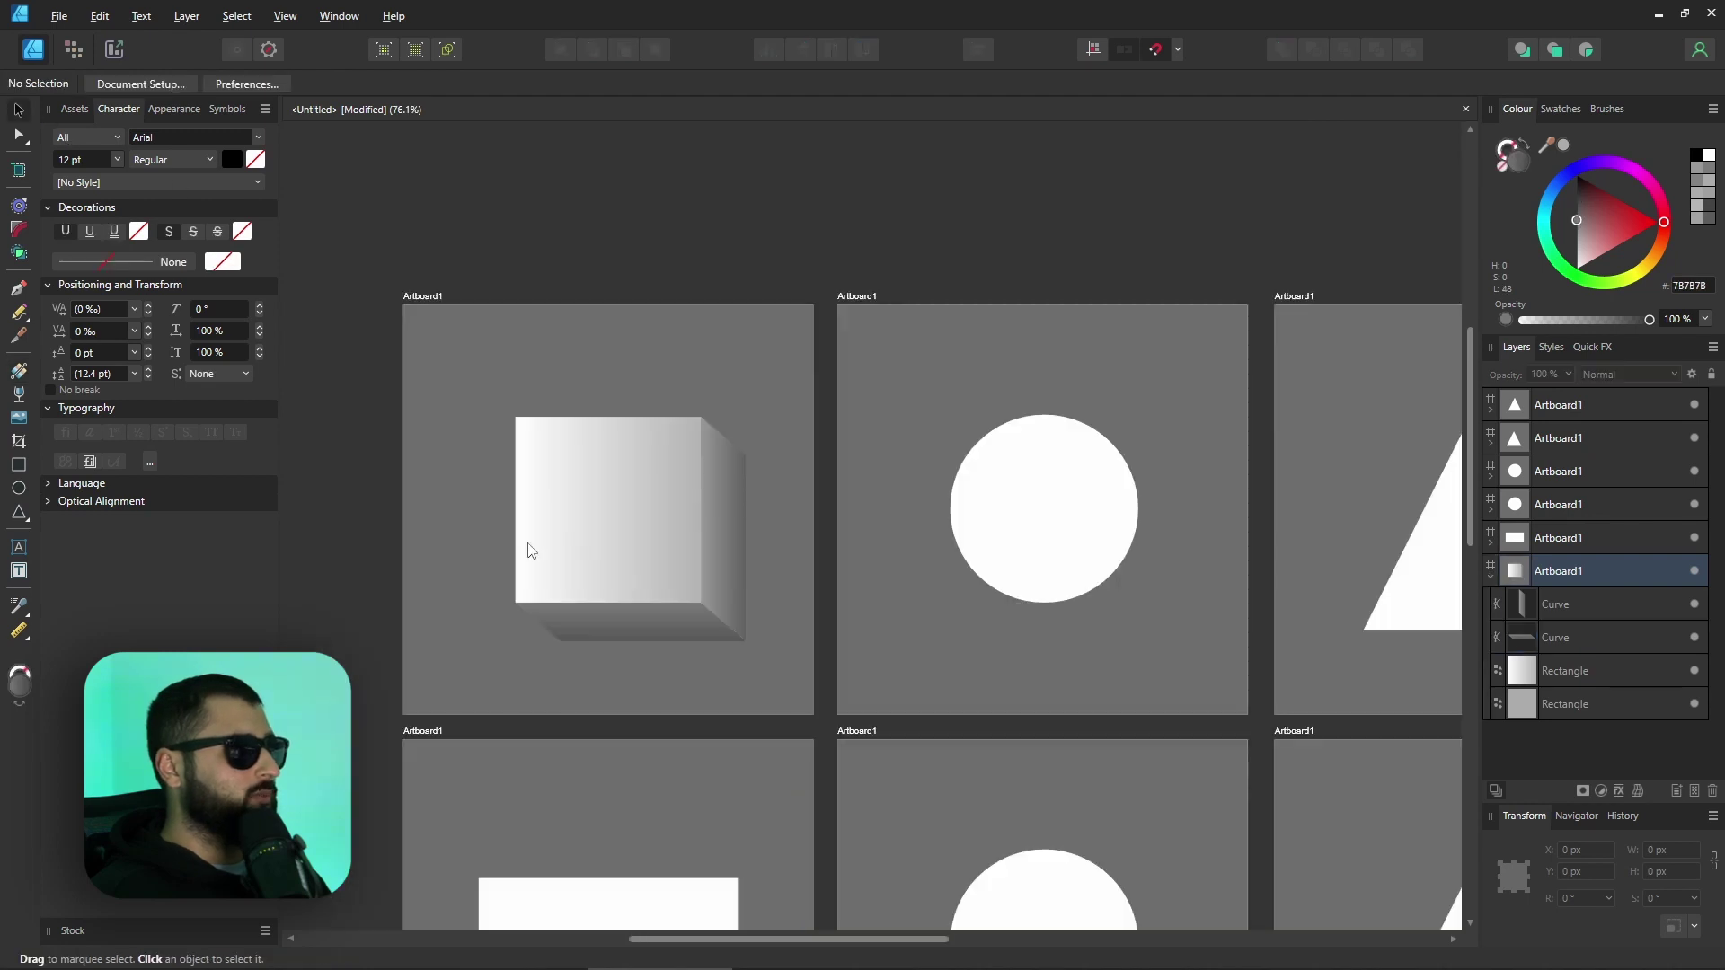
pyautogui.scroll(-1, 812, 550)
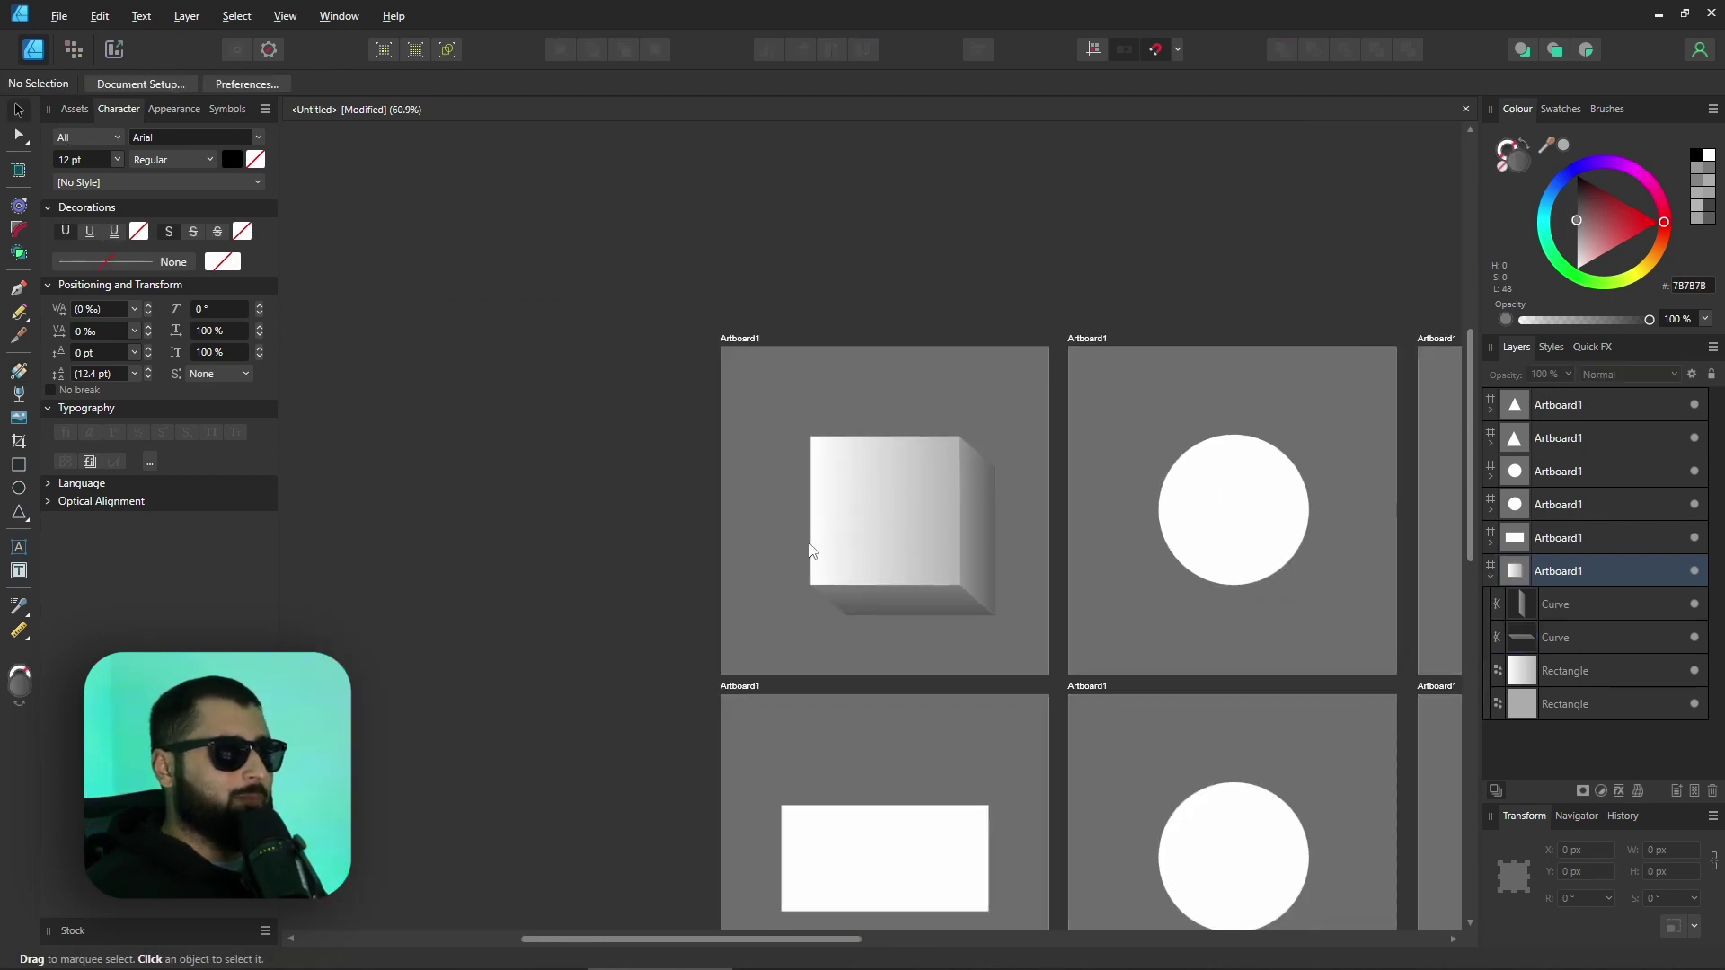
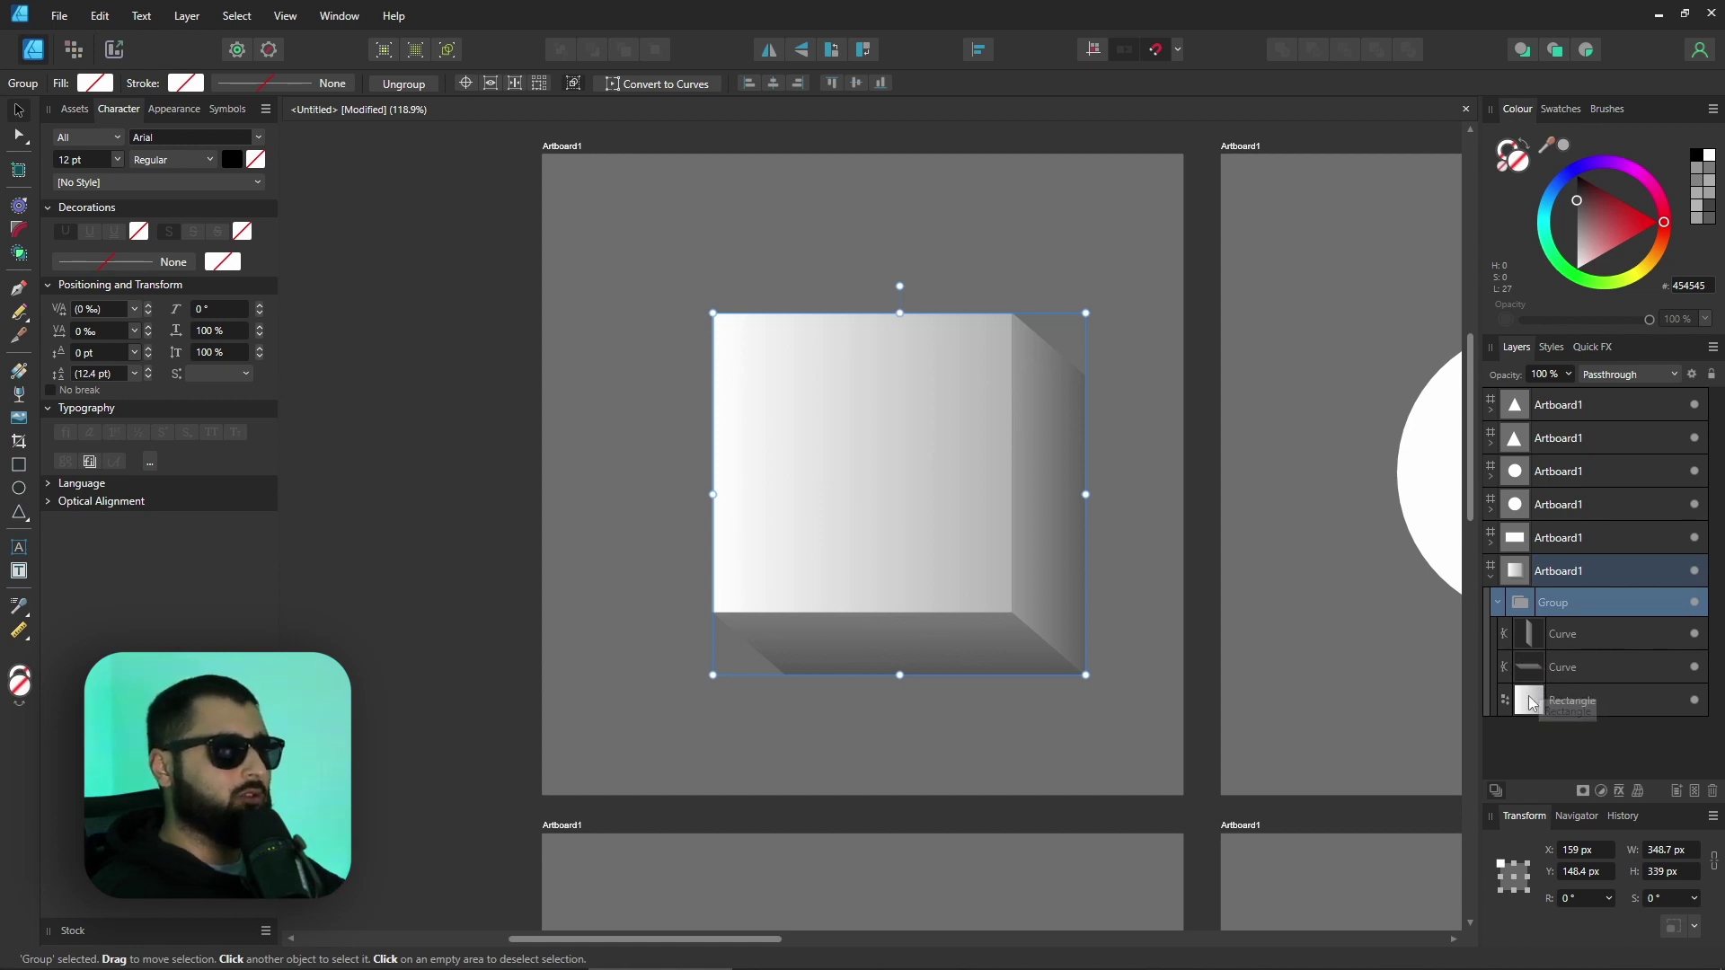
# - Try magenta E900FF as the start colour of the front face's gradient, and undo the colour change
pyautogui.click(1538, 693)
pyautogui.press('g')
pyautogui.click(712, 463)
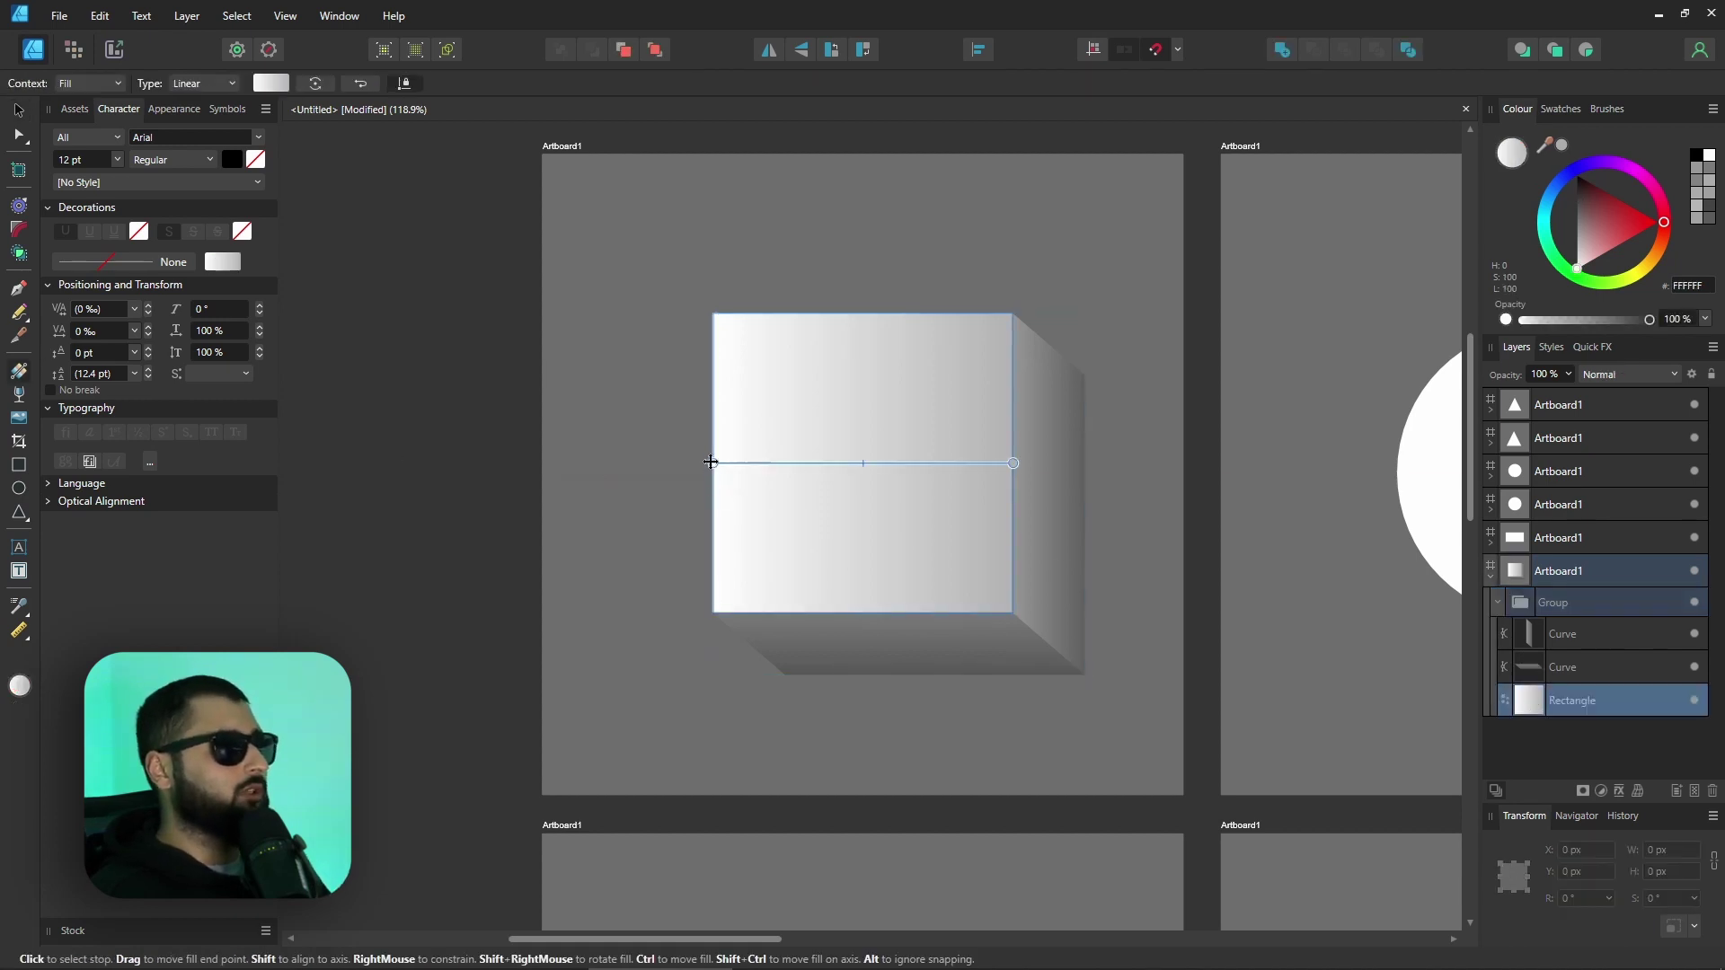
pyautogui.click(268, 84)
pyautogui.click(212, 242)
pyautogui.moveTo(275, 350); pyautogui.dragTo(250, 316)
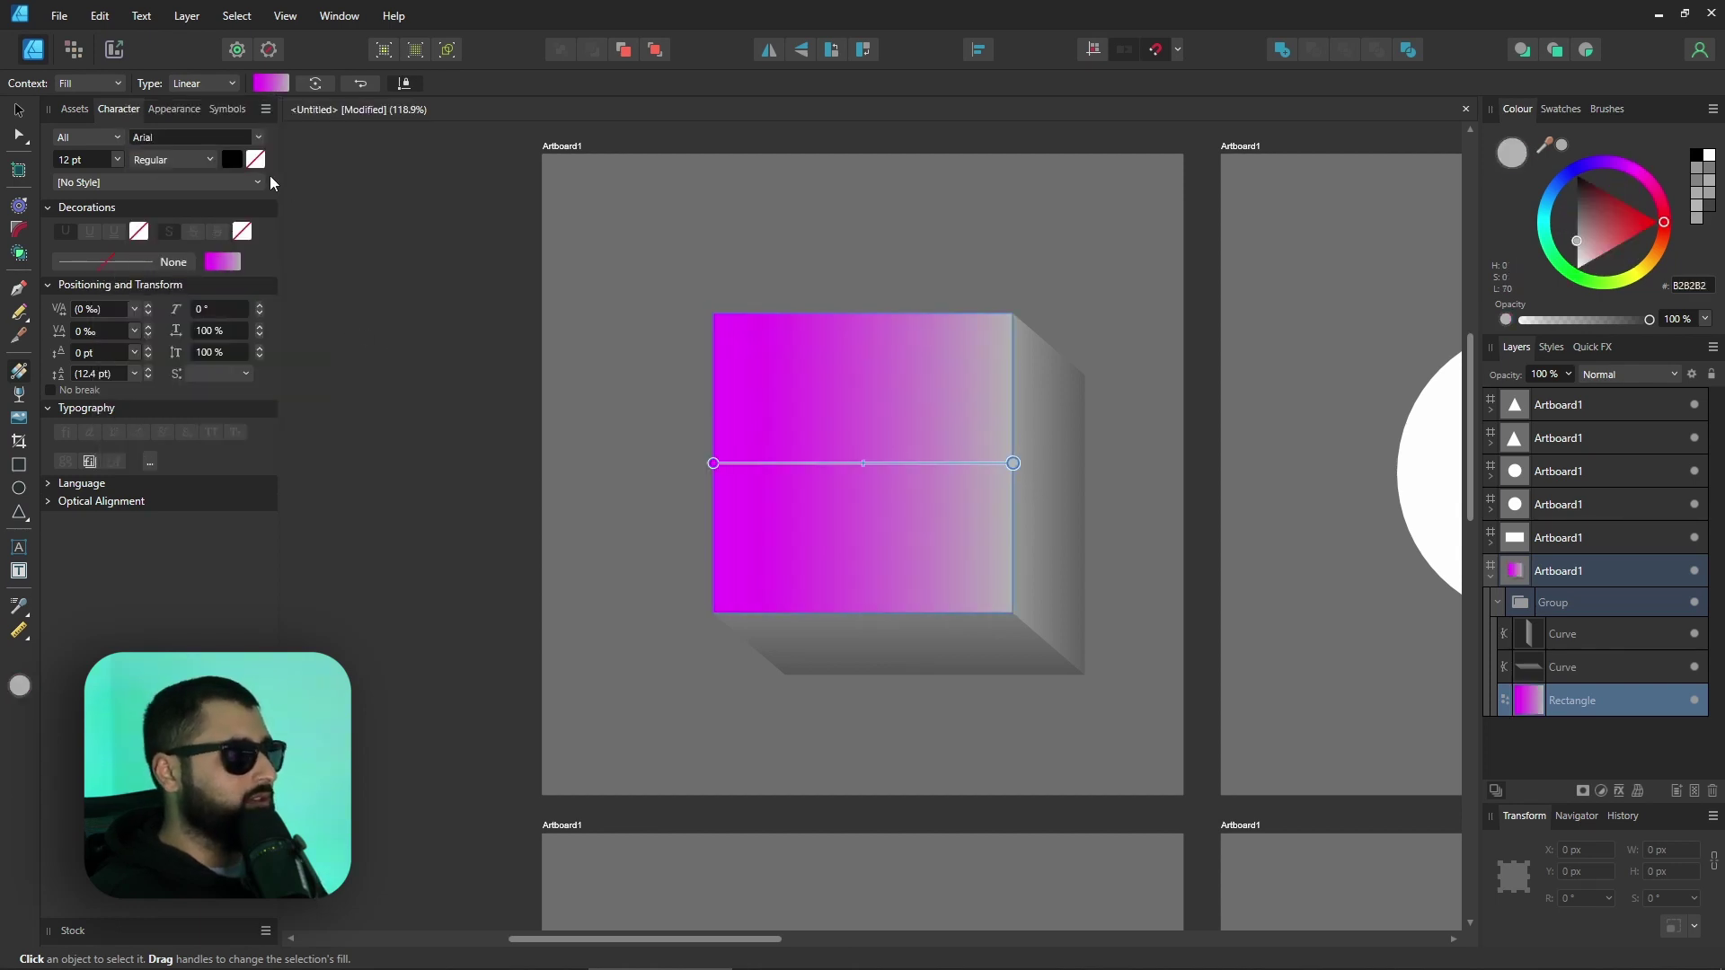
pyautogui.click(271, 83)
pyautogui.click(212, 243)
pyautogui.moveTo(245, 314)
pyautogui.mouseDown()
pyautogui.moveTo(198, 304)
pyautogui.moveTo(235, 317)
pyautogui.mouseUp()
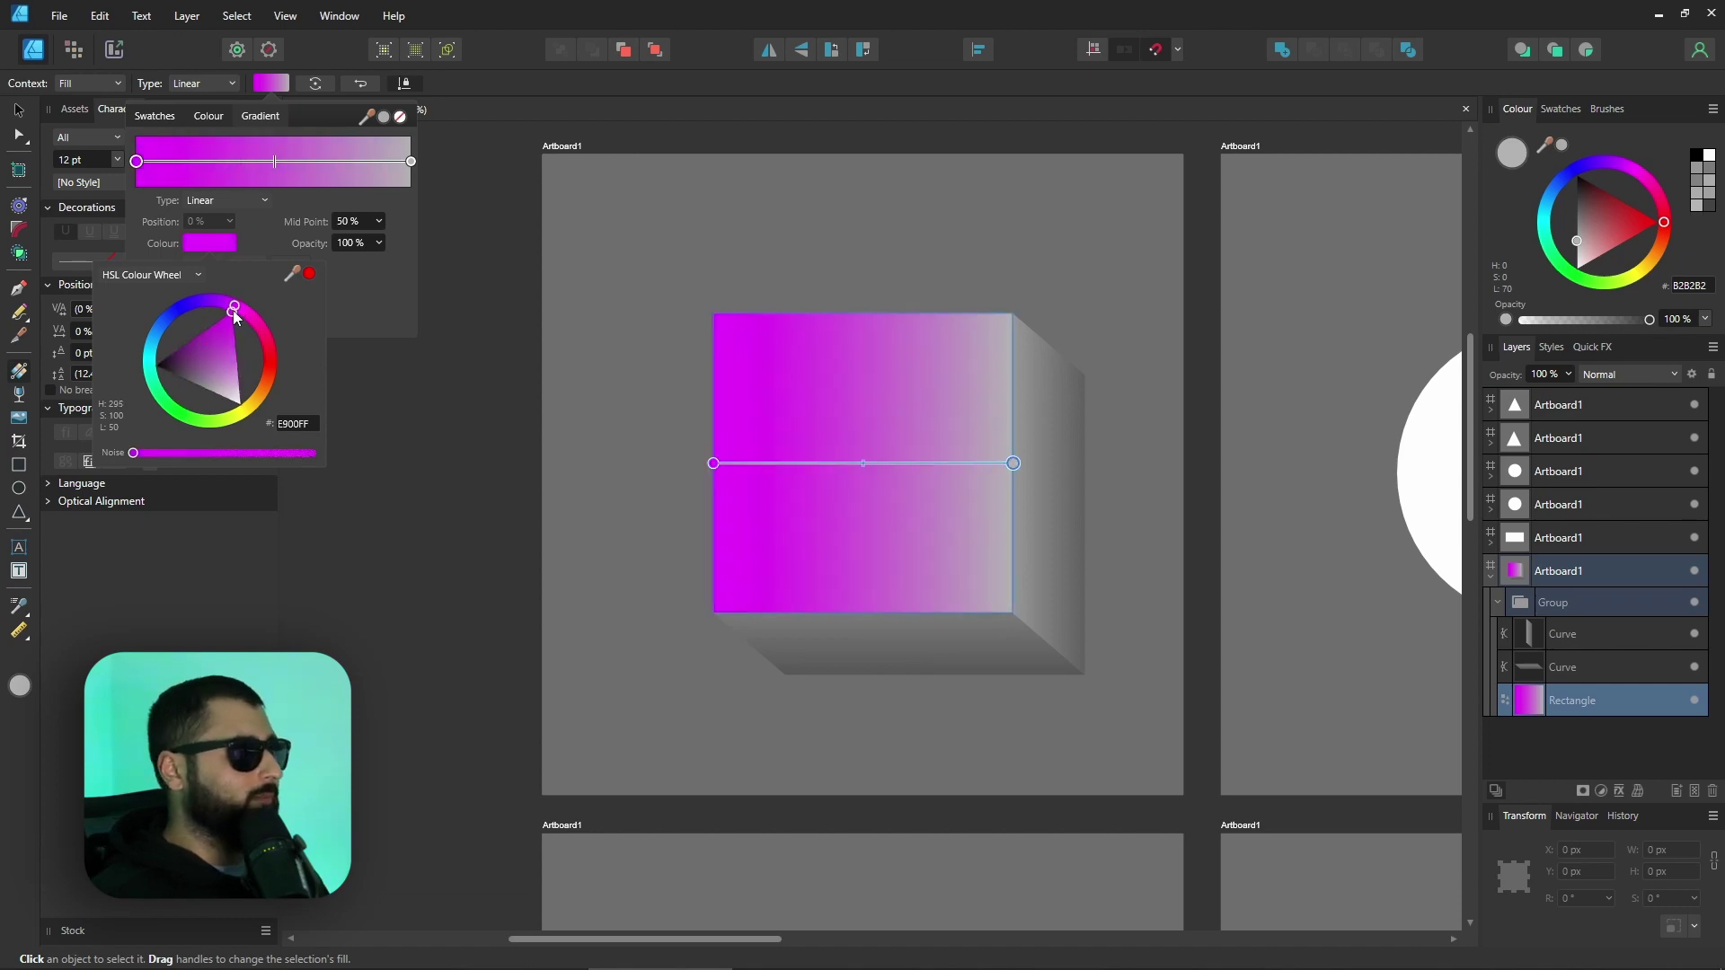
pyautogui.hotkey('ctrl', 'z')
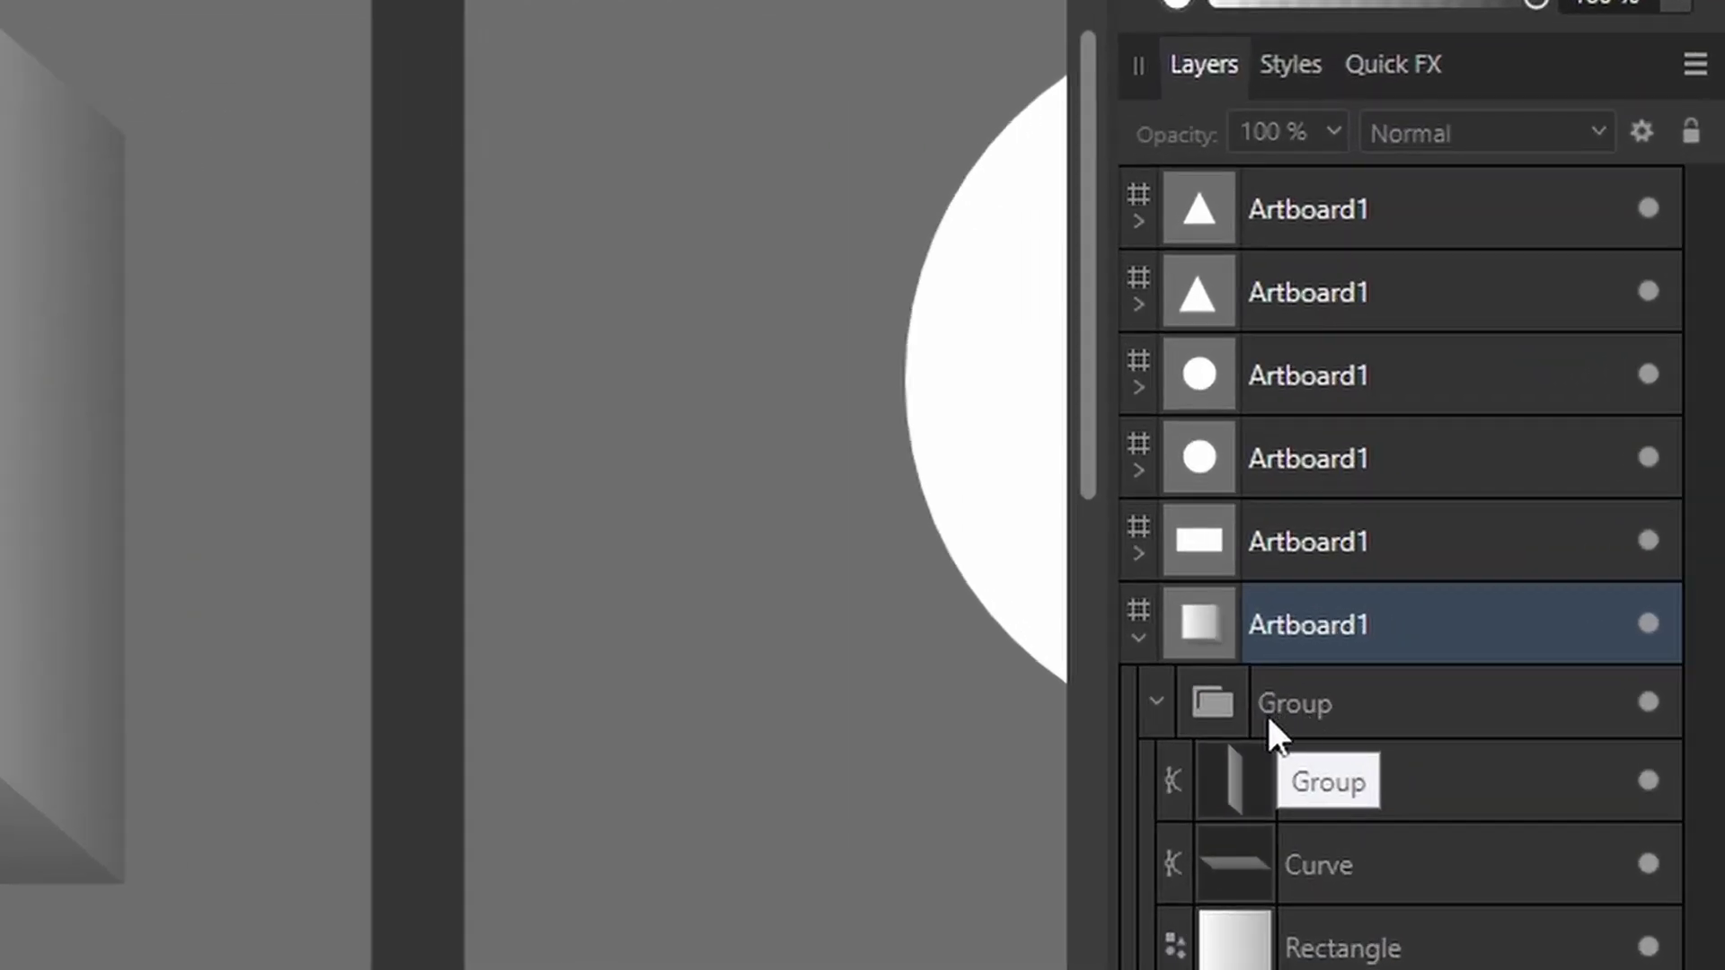
# - Add a Recolour adjustment to the cube's group with saturation at 43 % and lightness at -20 %
pyautogui.click(1528, 609)
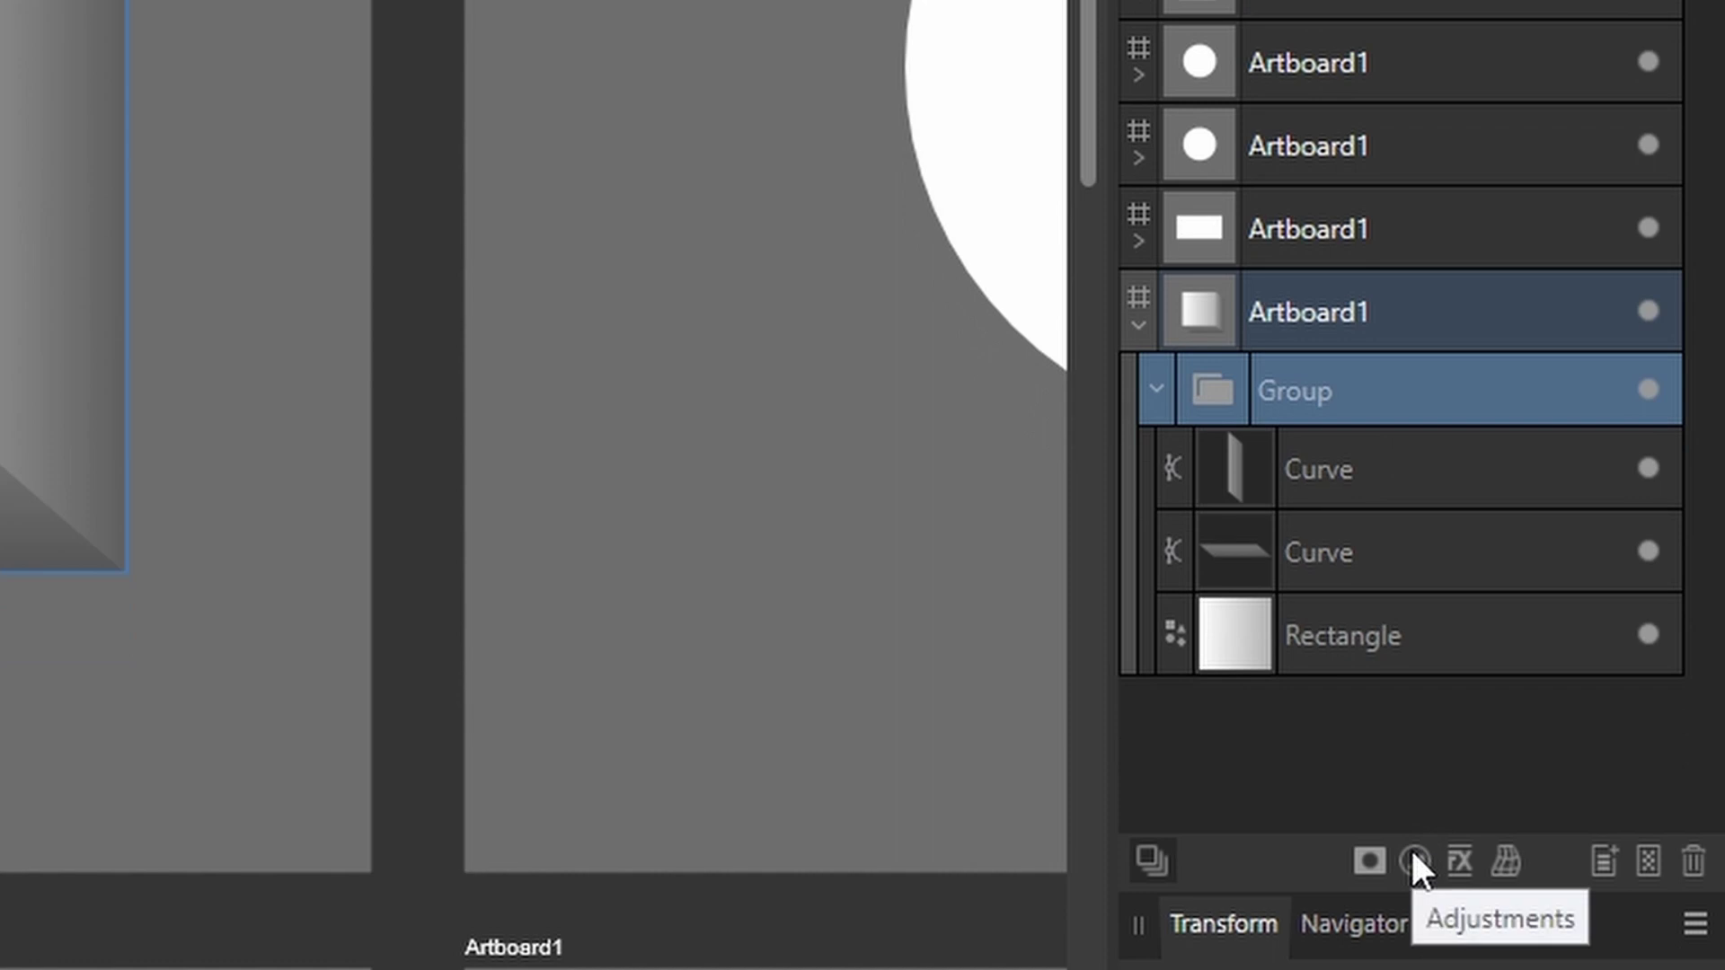
pyautogui.click(1415, 860)
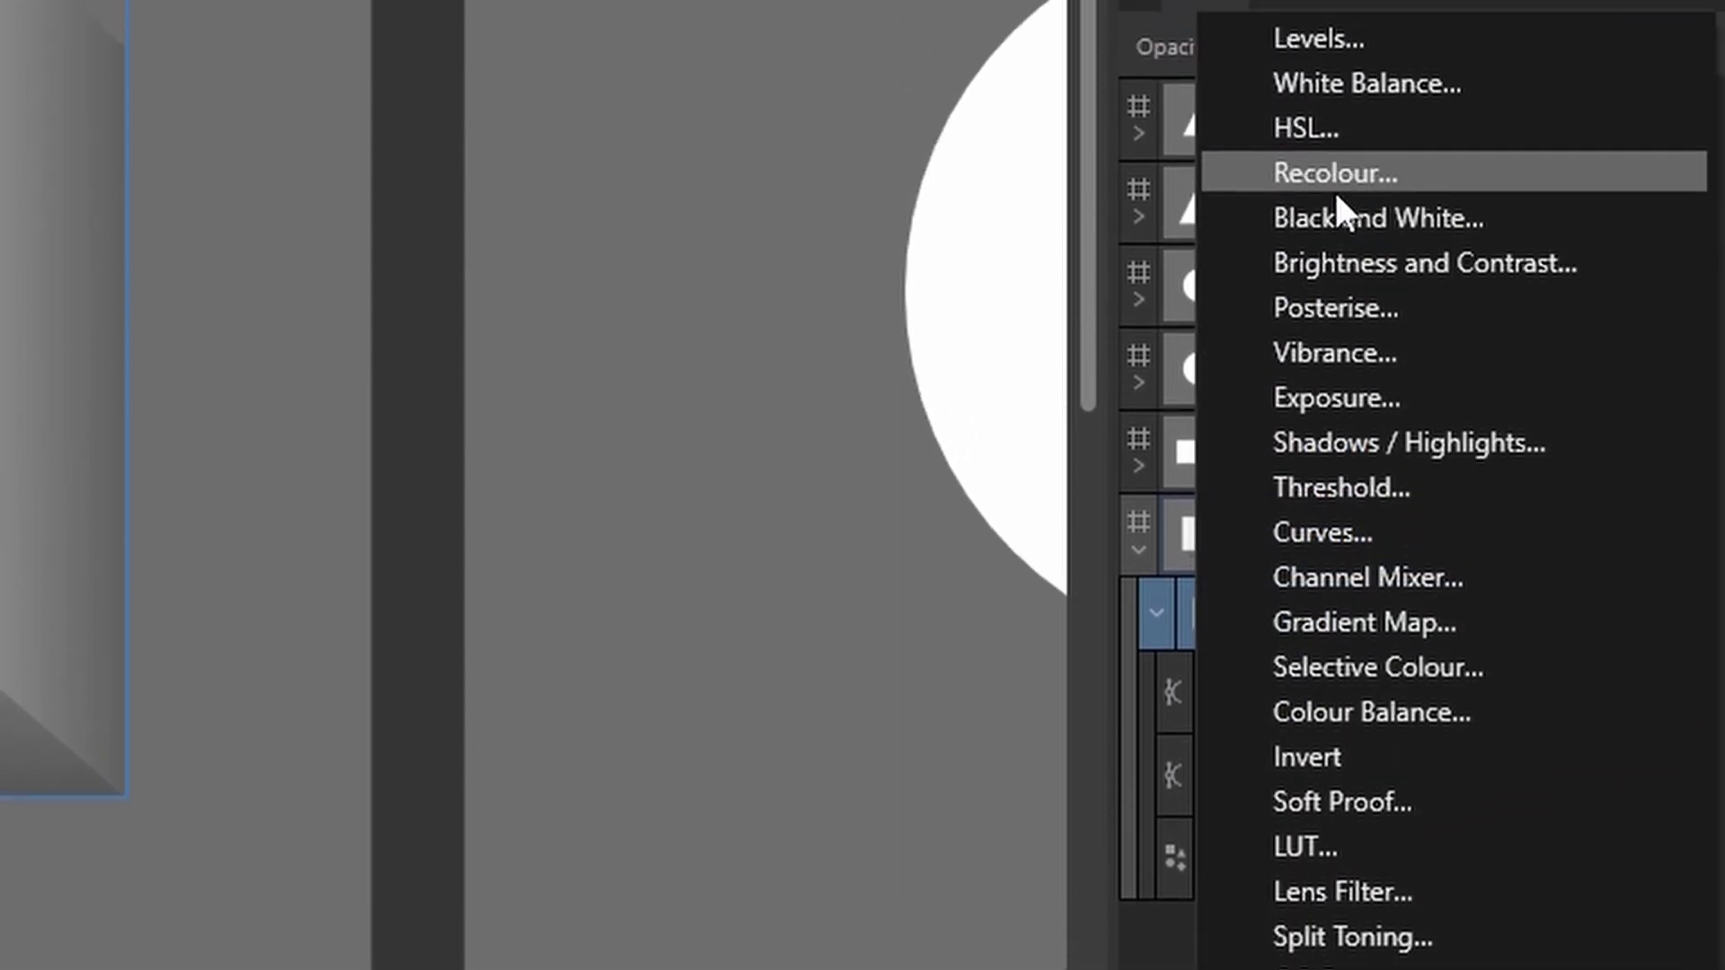
pyautogui.click(1333, 40)
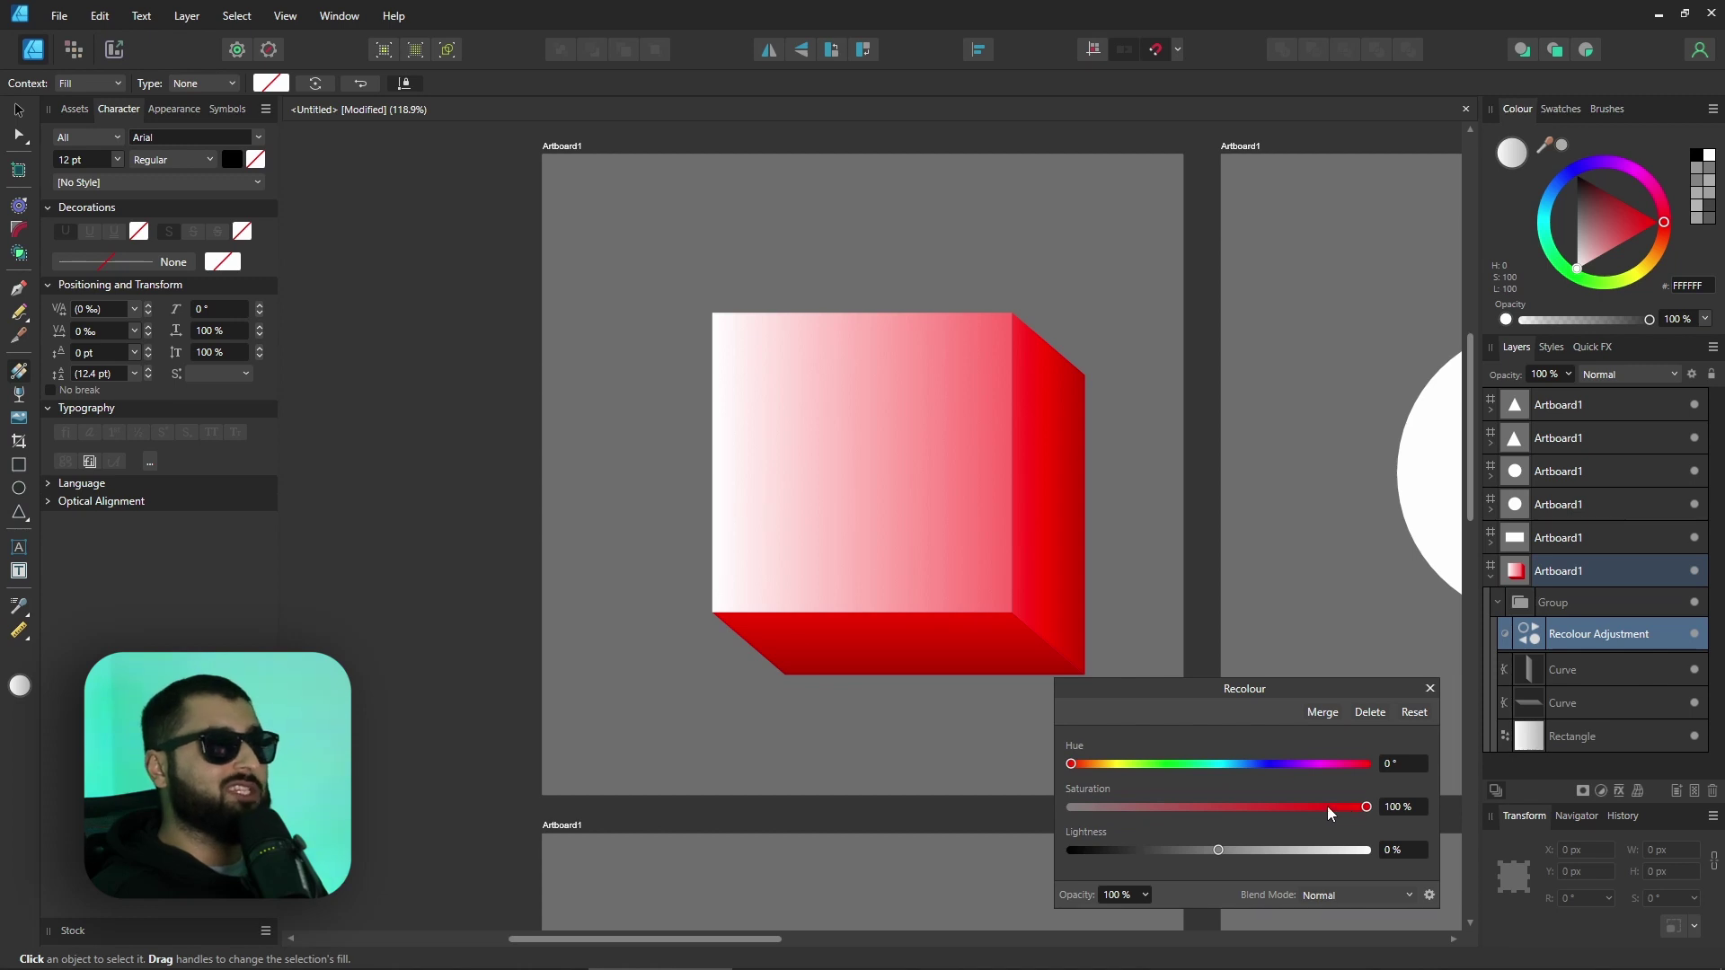
pyautogui.moveTo(1366, 806); pyautogui.dragTo(1200, 816)
pyautogui.moveTo(1217, 850); pyautogui.dragTo(1189, 852)
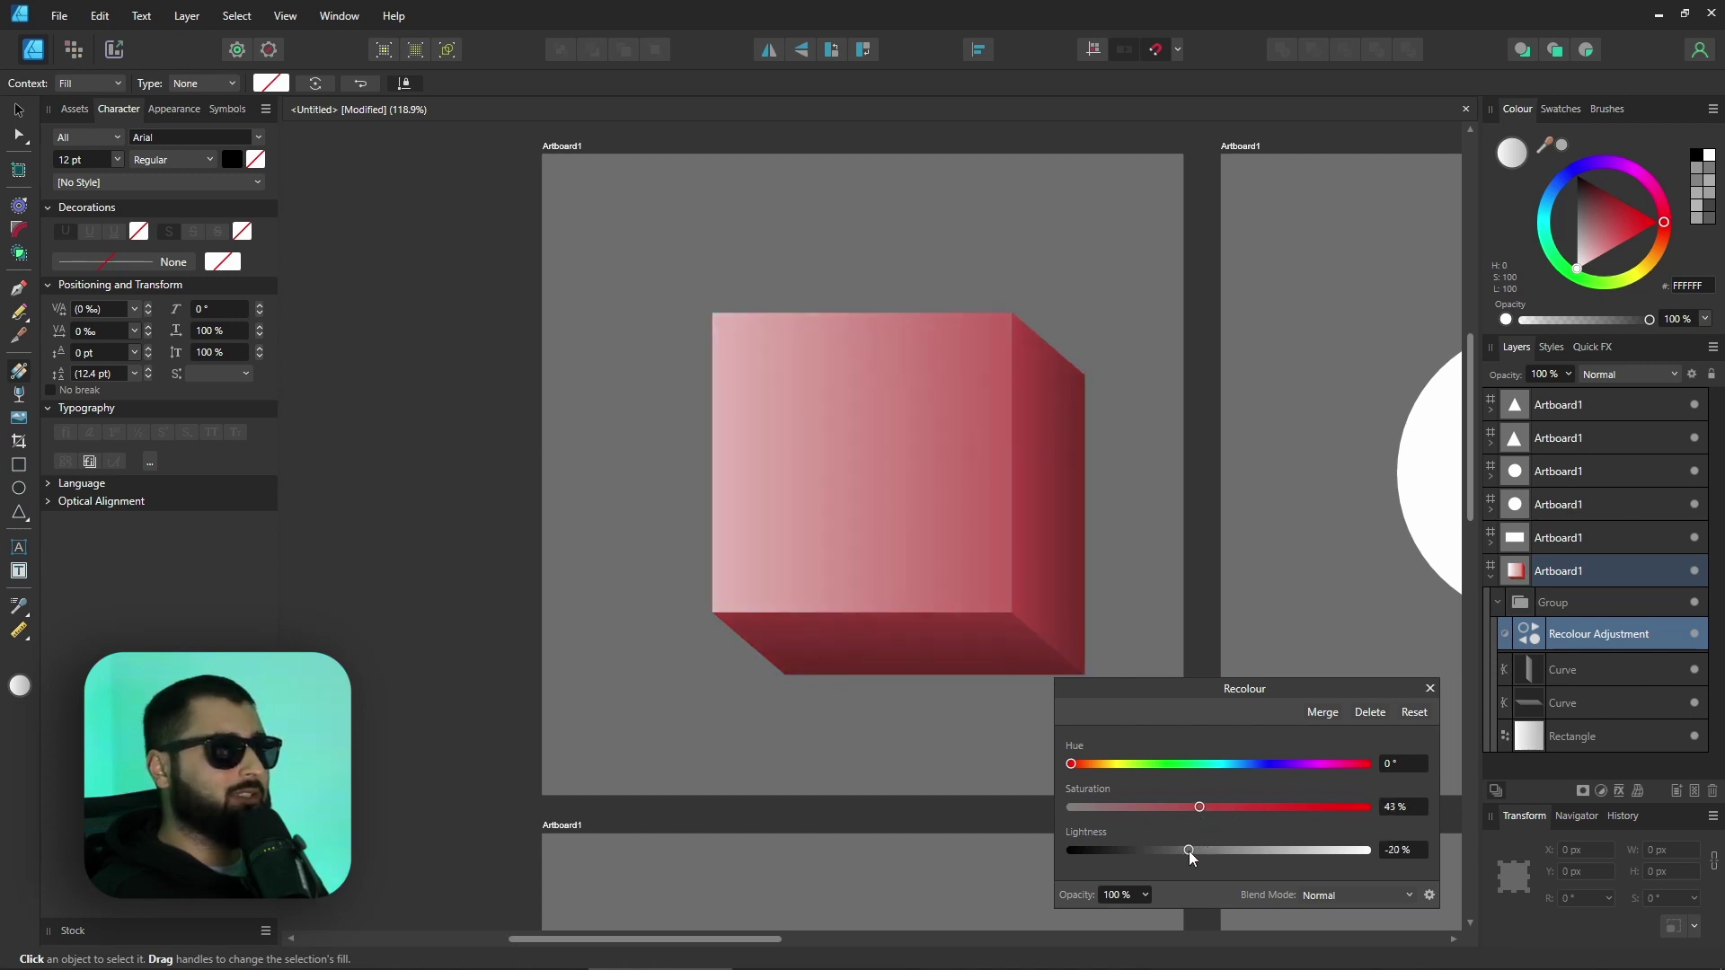
# - Shift the Recolour adjustment's hue to purple and close its settings
pyautogui.moveTo(1076, 771); pyautogui.dragTo(1319, 767)
pyautogui.click(1232, 645)
pyautogui.moveTo(1244, 654); pyautogui.dragTo(1182, 648)
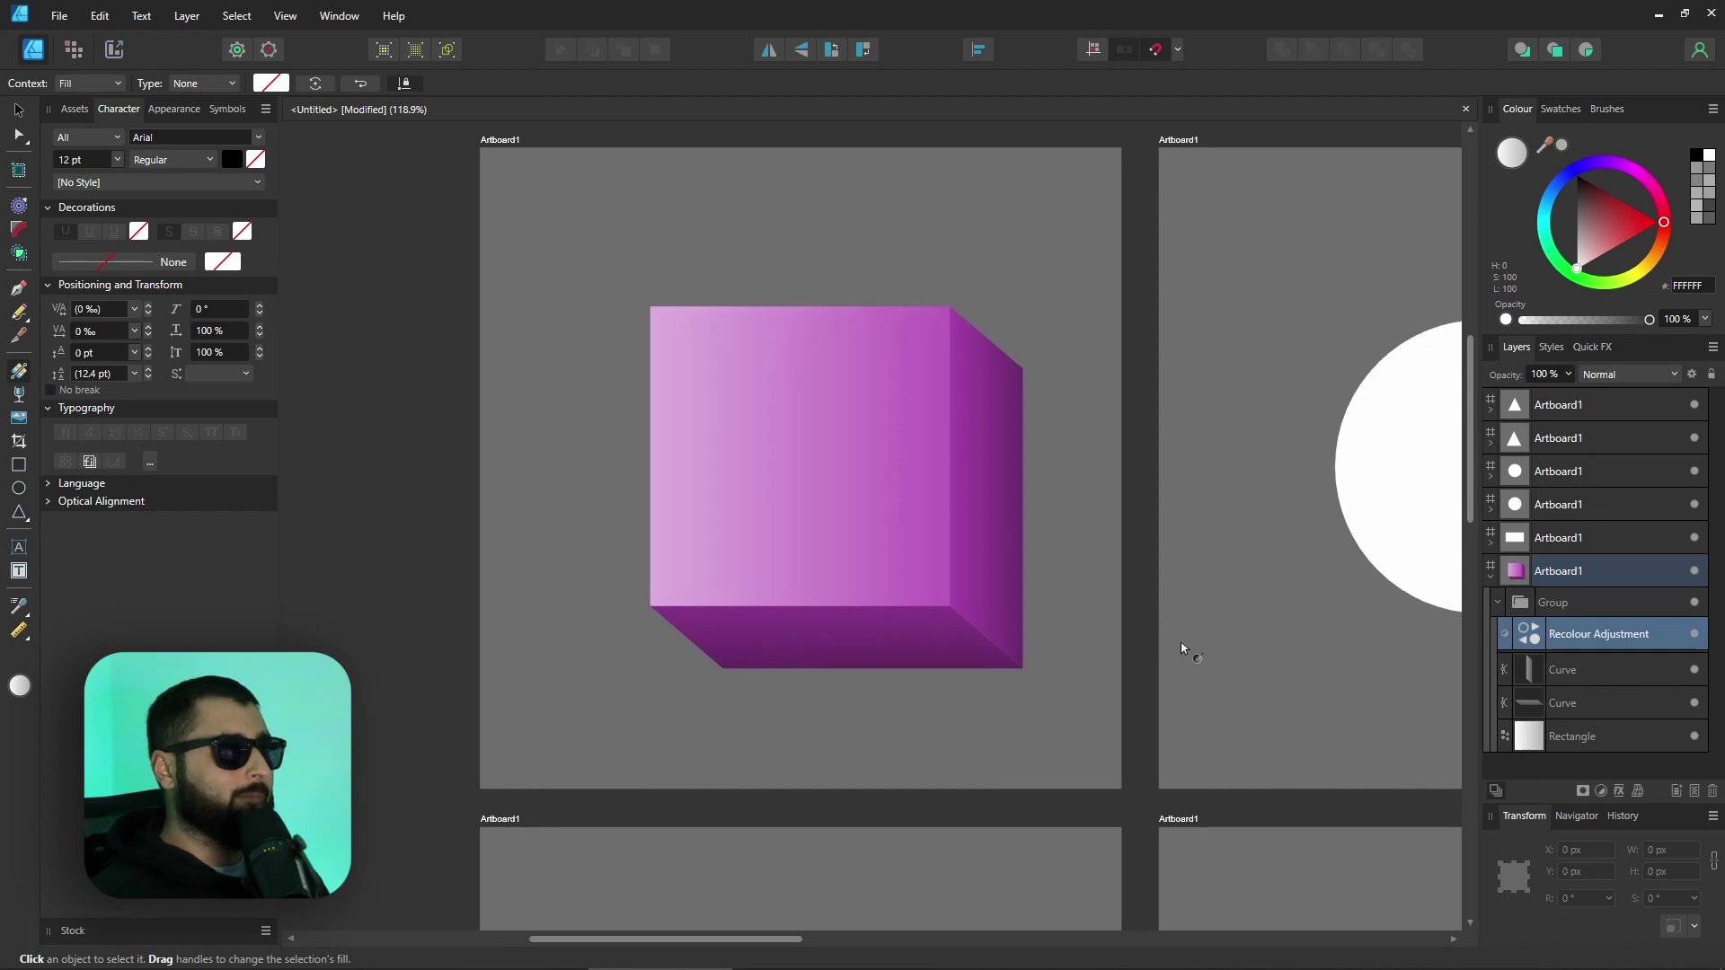
# - Reopen the cube's Recolour adjustment and set hue to 161.9°, saturation to 41 % and lightness to -31 %
pyautogui.click(1529, 640)
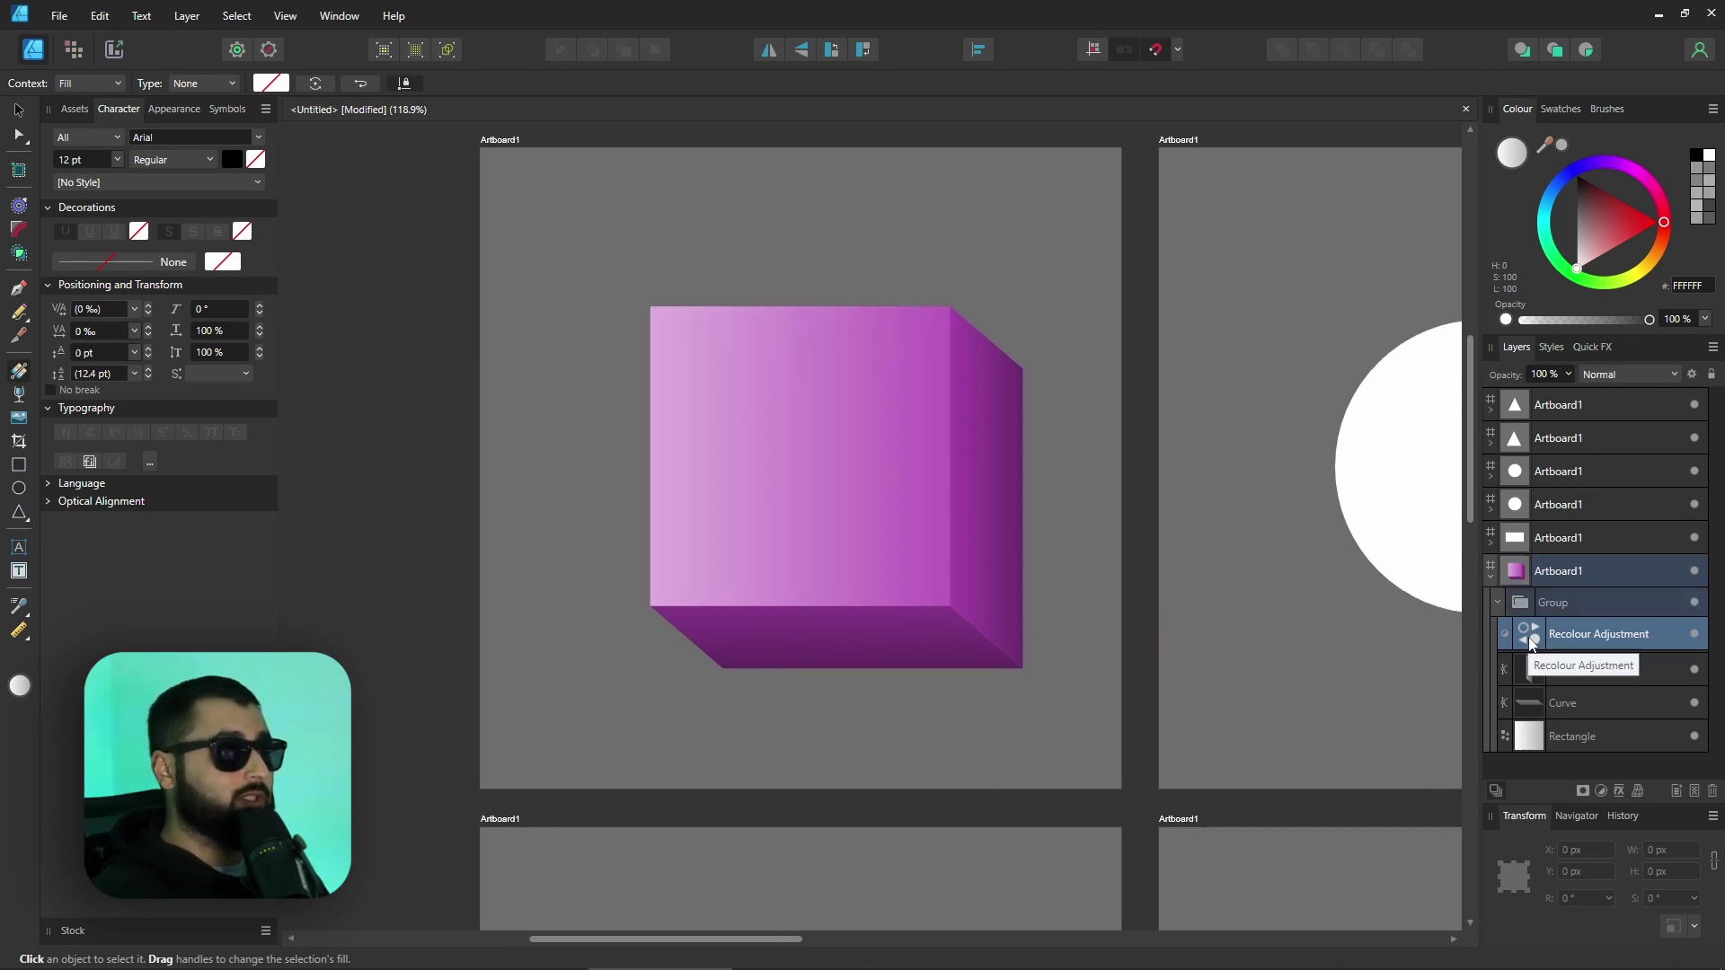
pyautogui.doubleClick(1531, 641)
pyautogui.moveTo(1069, 764); pyautogui.dragTo(1204, 763)
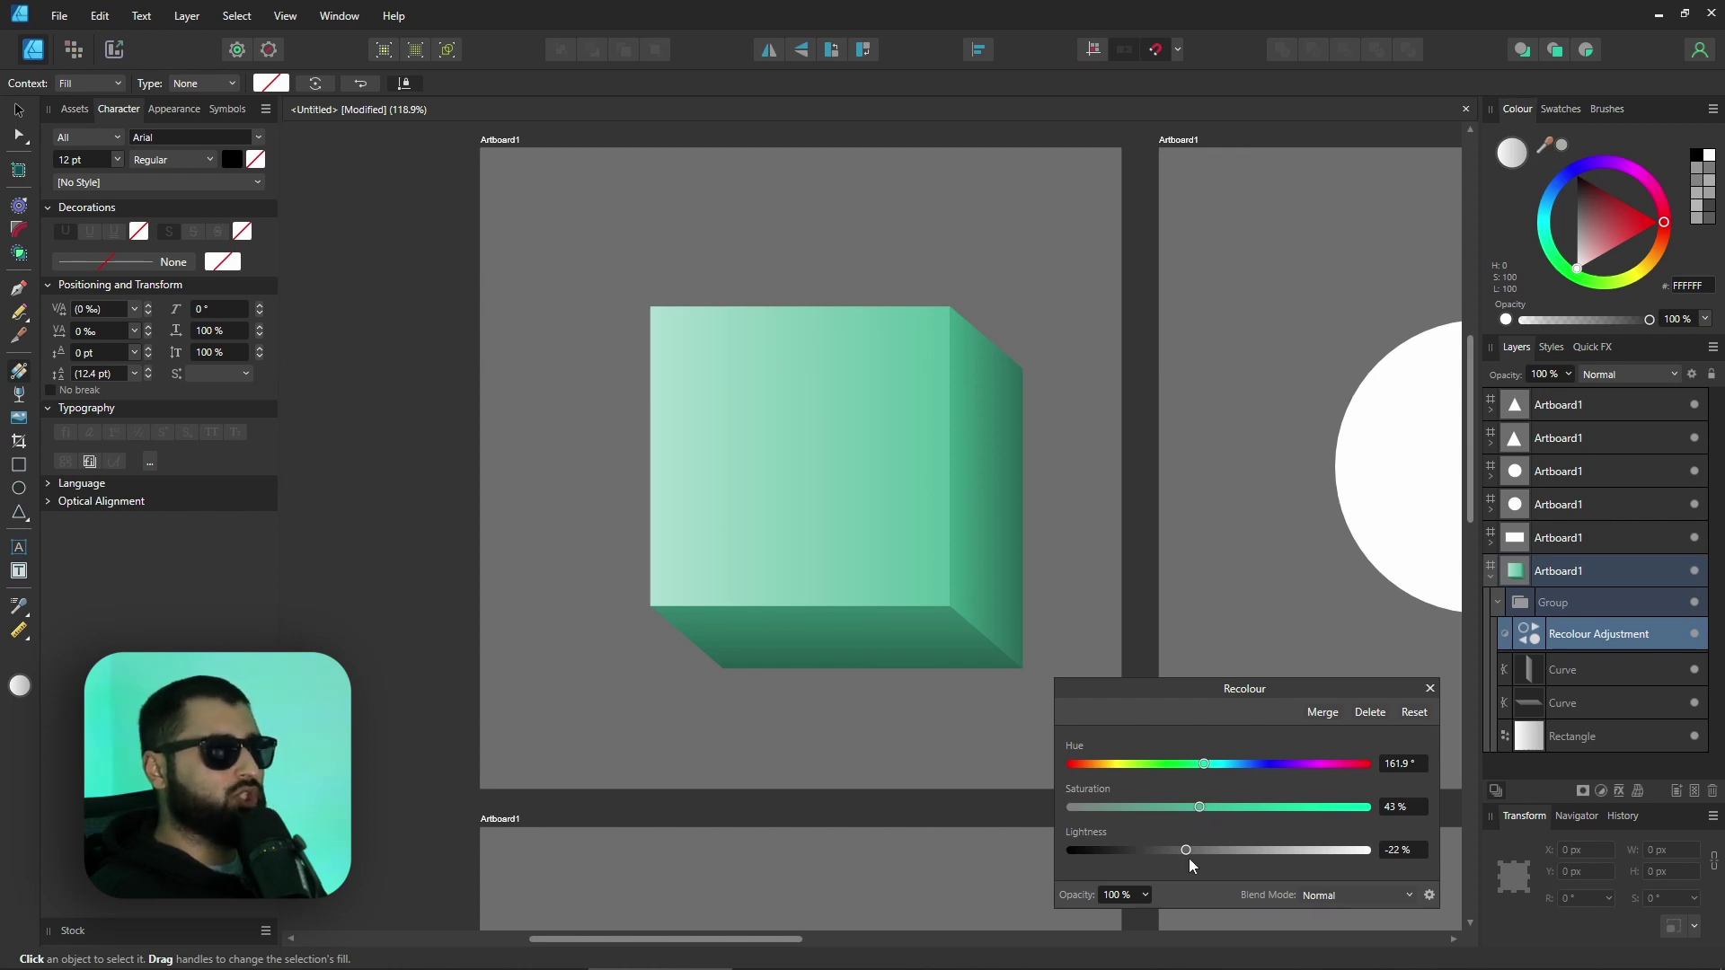
pyautogui.moveTo(1200, 810); pyautogui.dragTo(1446, 807)
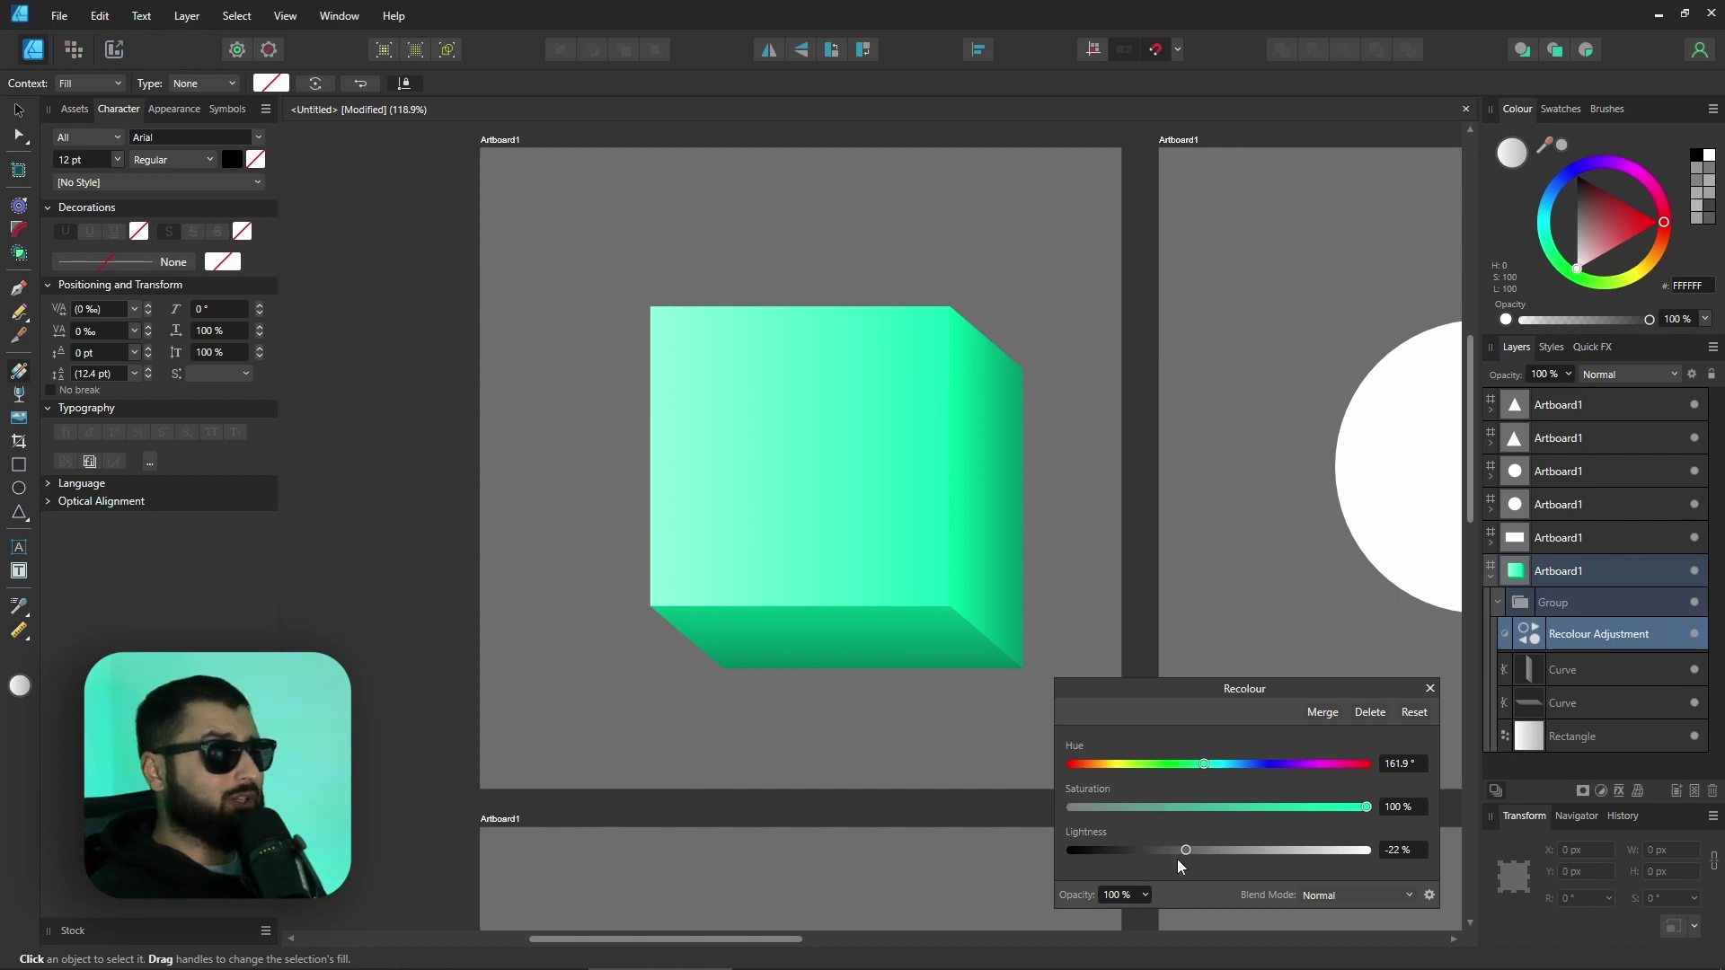
pyautogui.moveTo(1231, 848); pyautogui.dragTo(1177, 849)
pyautogui.moveTo(1218, 807); pyautogui.dragTo(1206, 810)
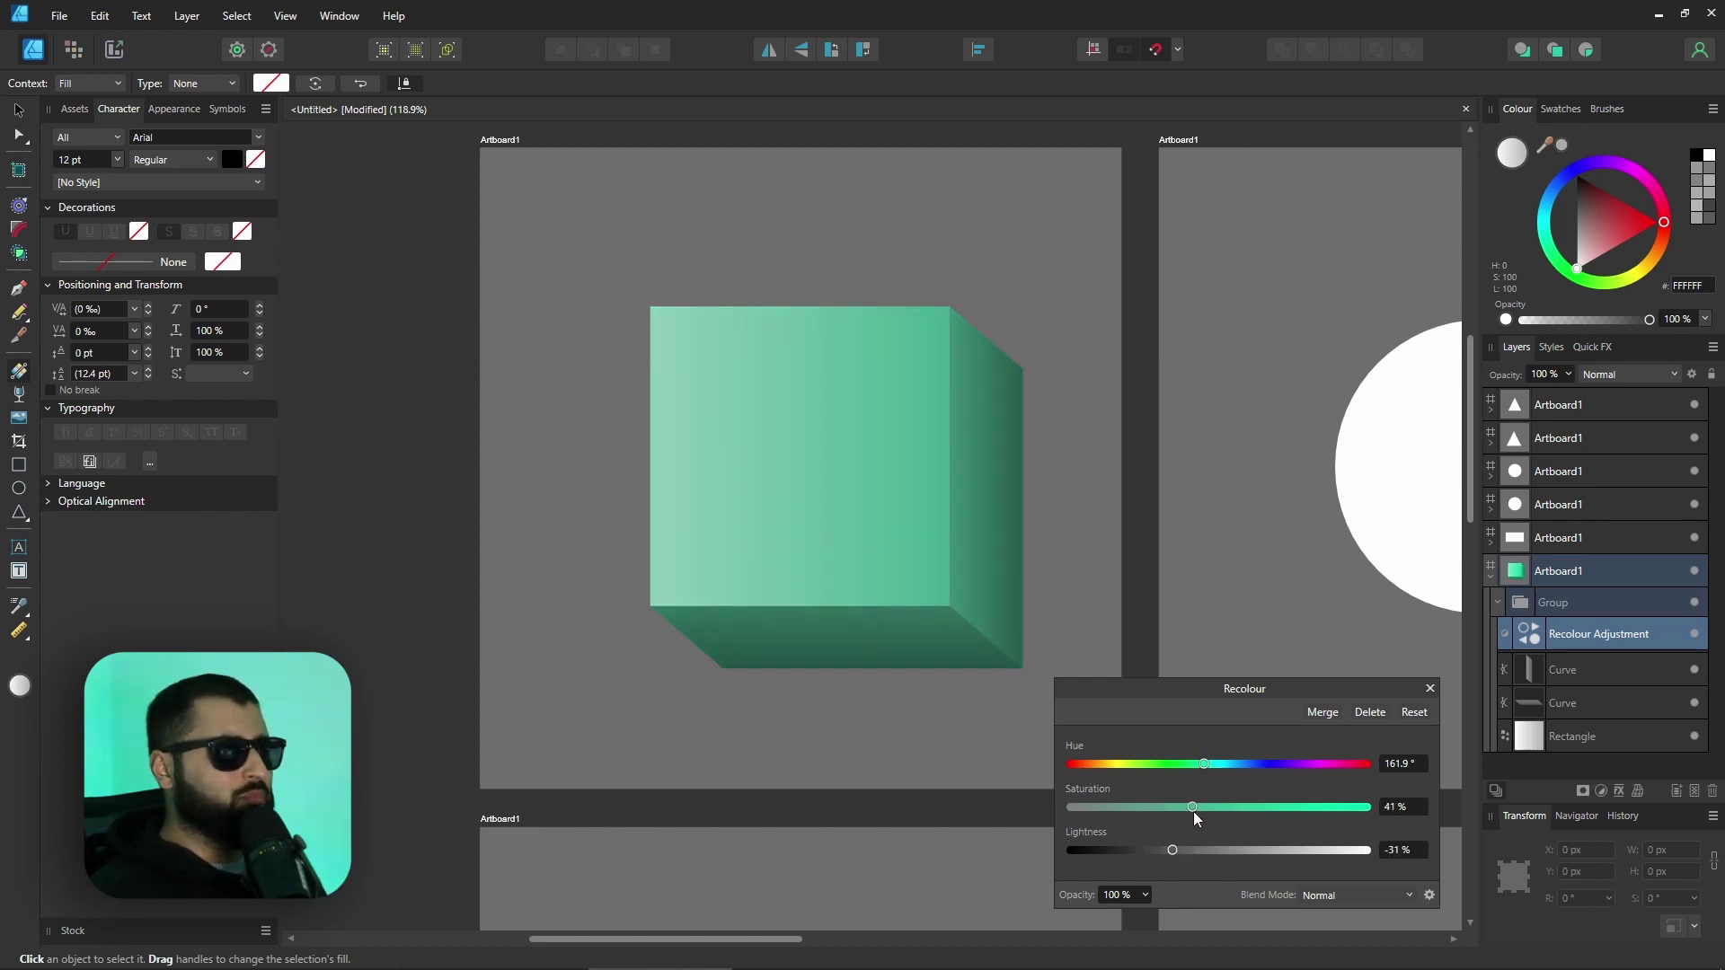
pyautogui.click(553, 488)
# - Place a copy of the white rectangle offset down and to the left of the original, at about X 43.1 px, Y 244.6 px
pyautogui.scroll(-3, 554, 489)
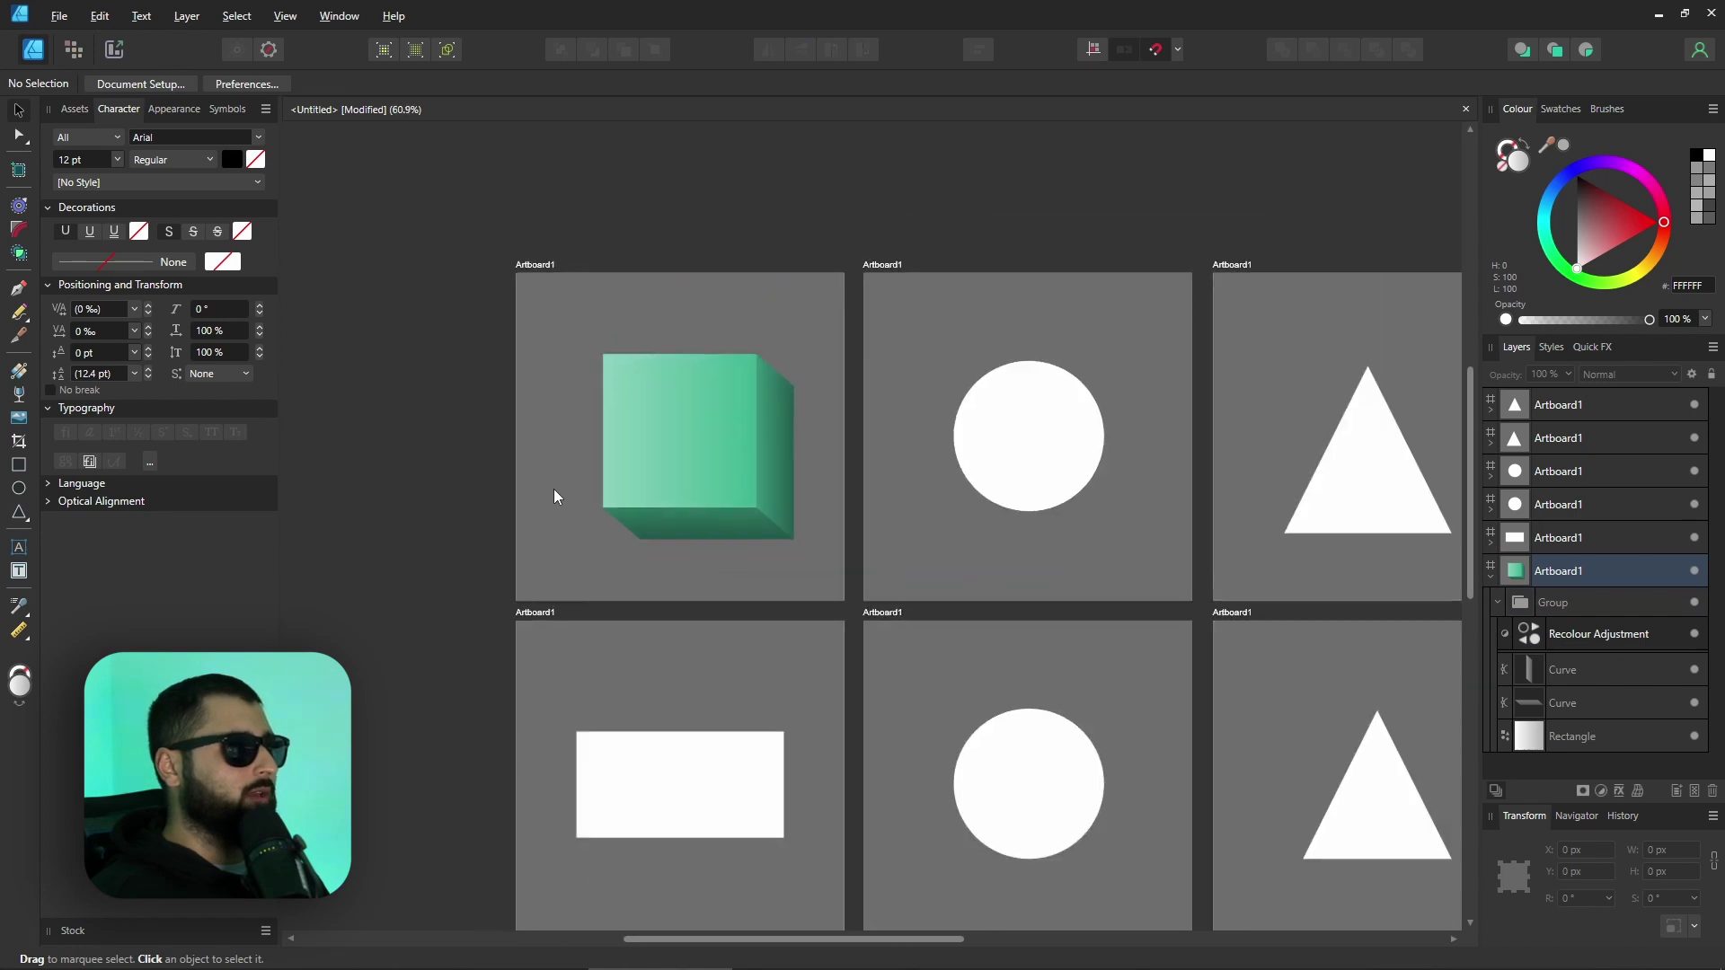
pyautogui.hscroll(-5, 554, 488)
pyautogui.scroll(-2, 866, 647)
pyautogui.scroll(2, 866, 647)
pyautogui.scroll(-1, 866, 647)
pyautogui.scroll(1, 866, 646)
pyautogui.scroll(1, 868, 653)
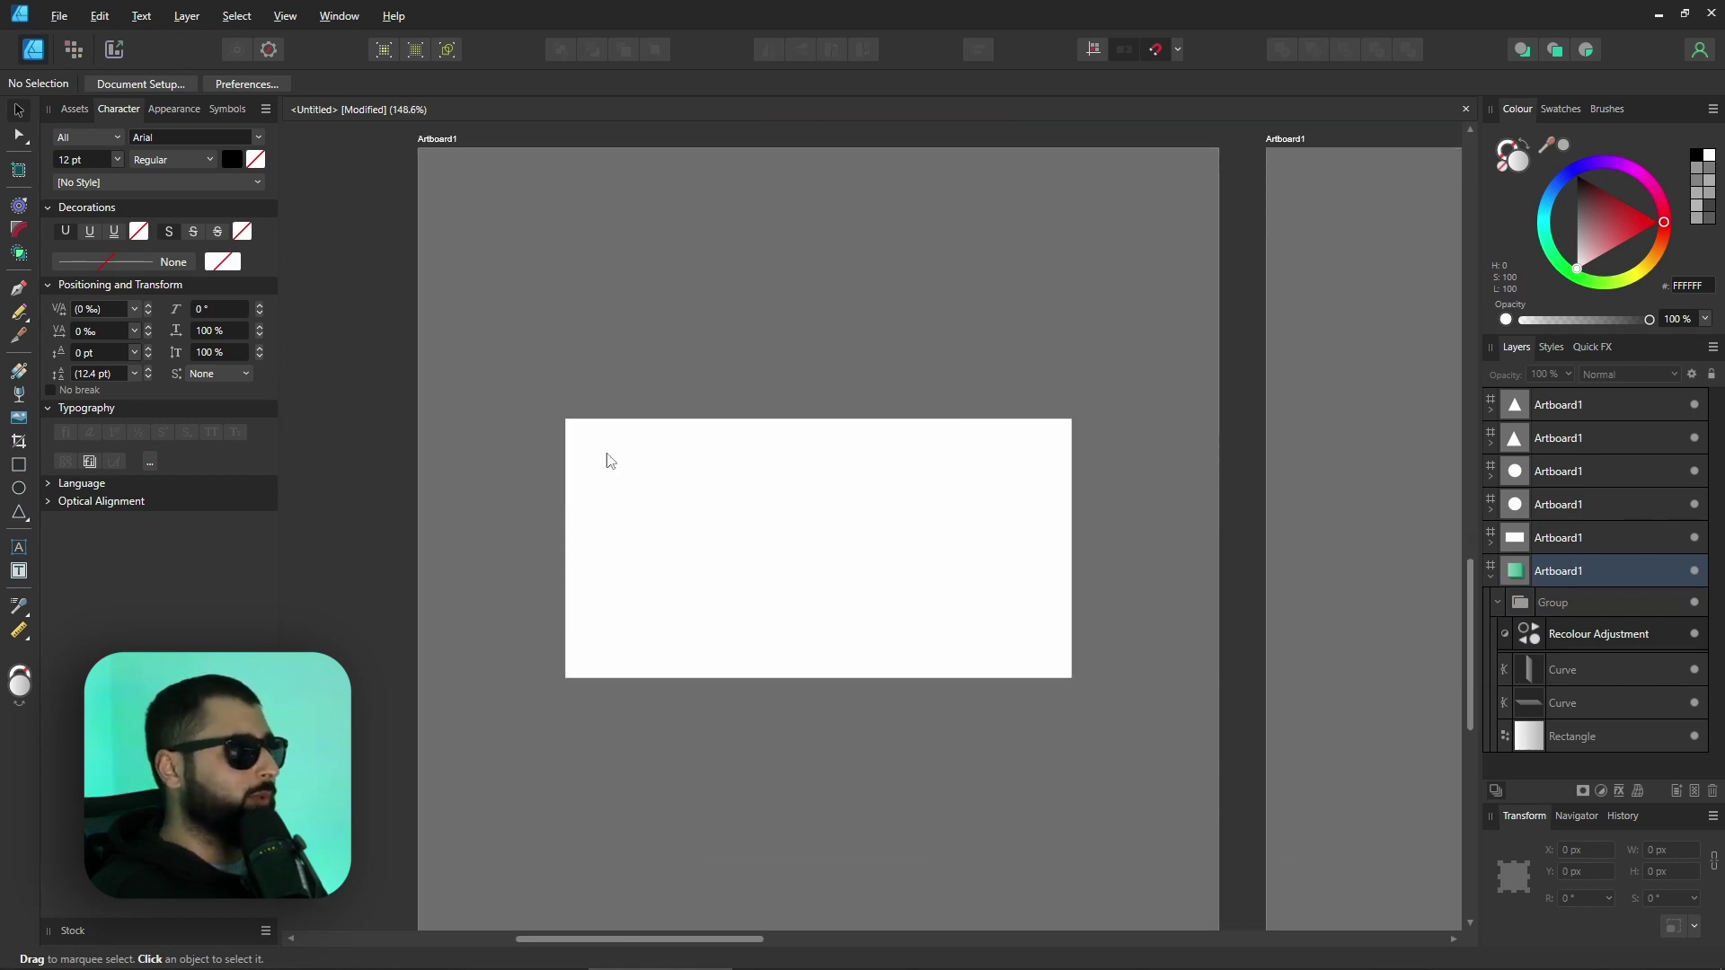
pyautogui.click(924, 563)
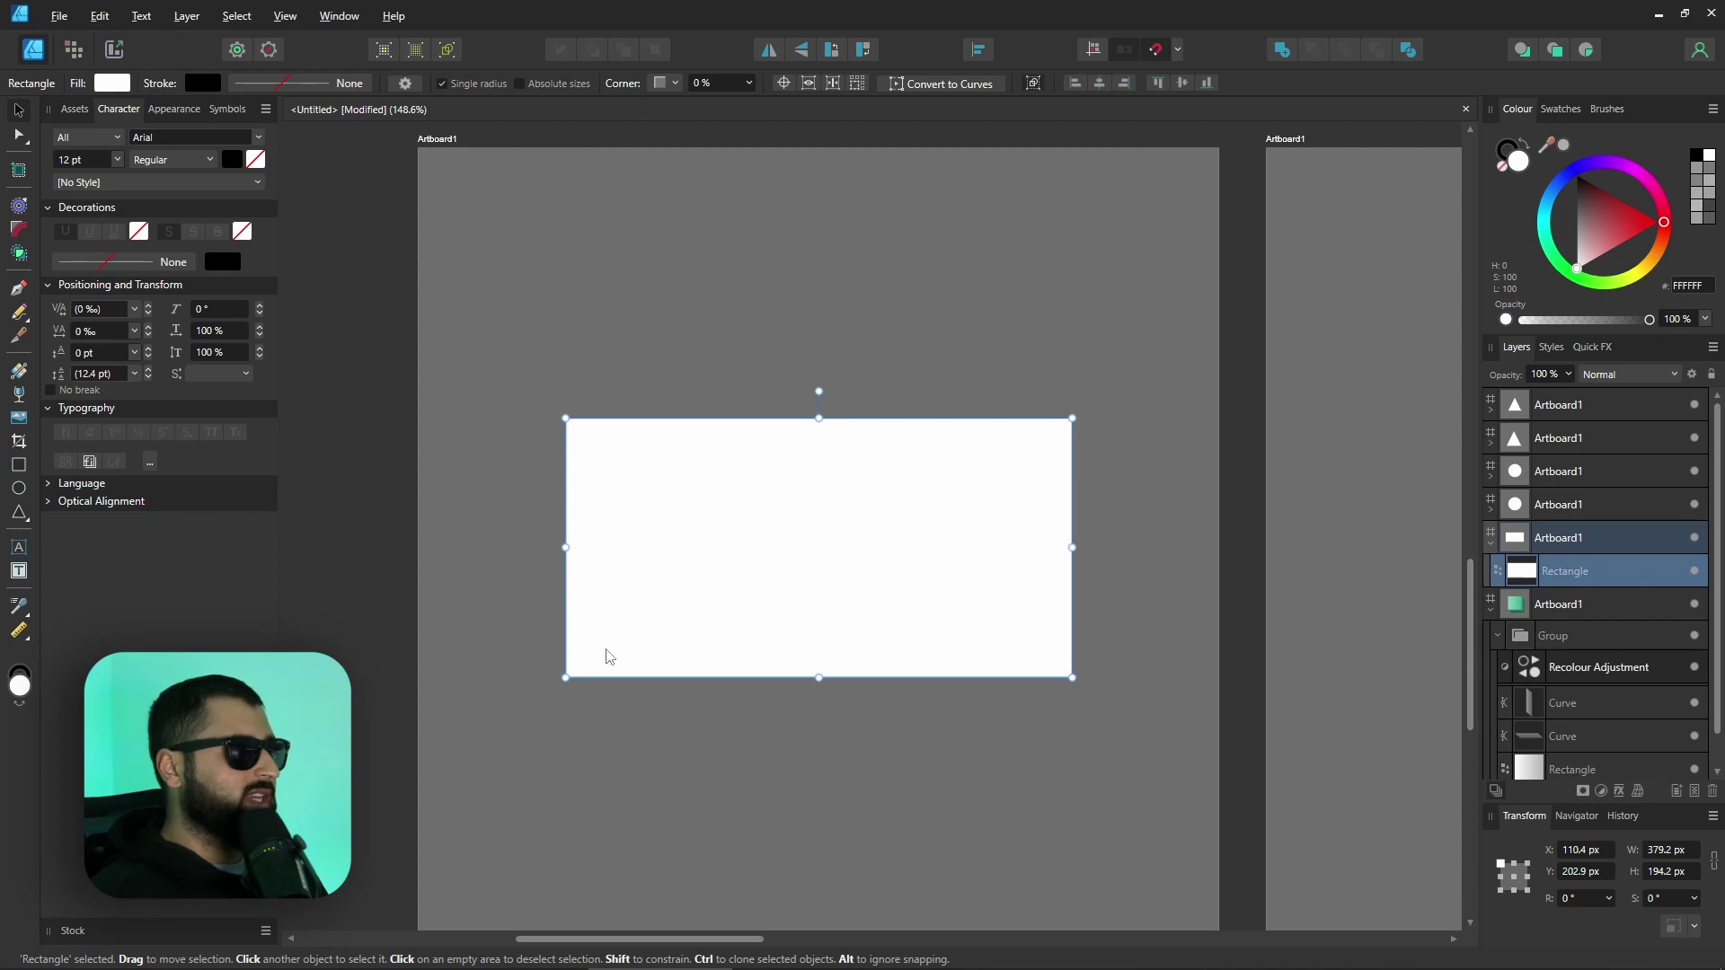
pyautogui.moveTo(849, 499); pyautogui.dragTo(759, 555)
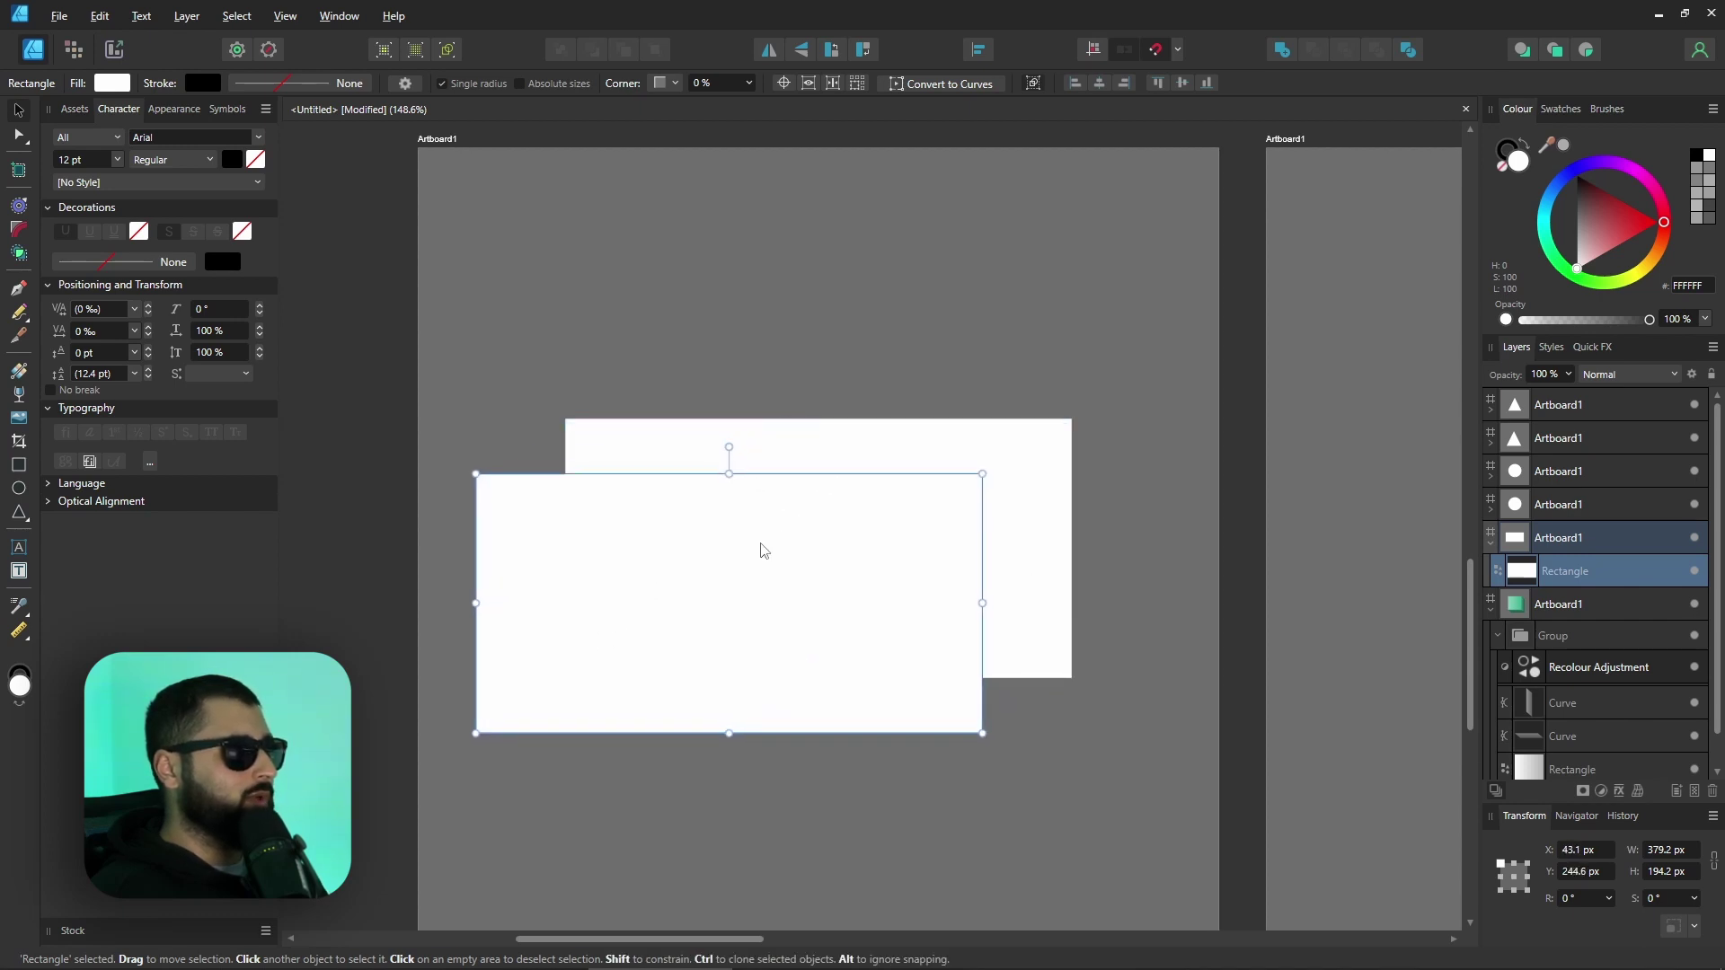
# - Fill the offset rectangle copy with grey 9D9D9D and stack the white rectangle in front of it
pyautogui.click(1578, 235)
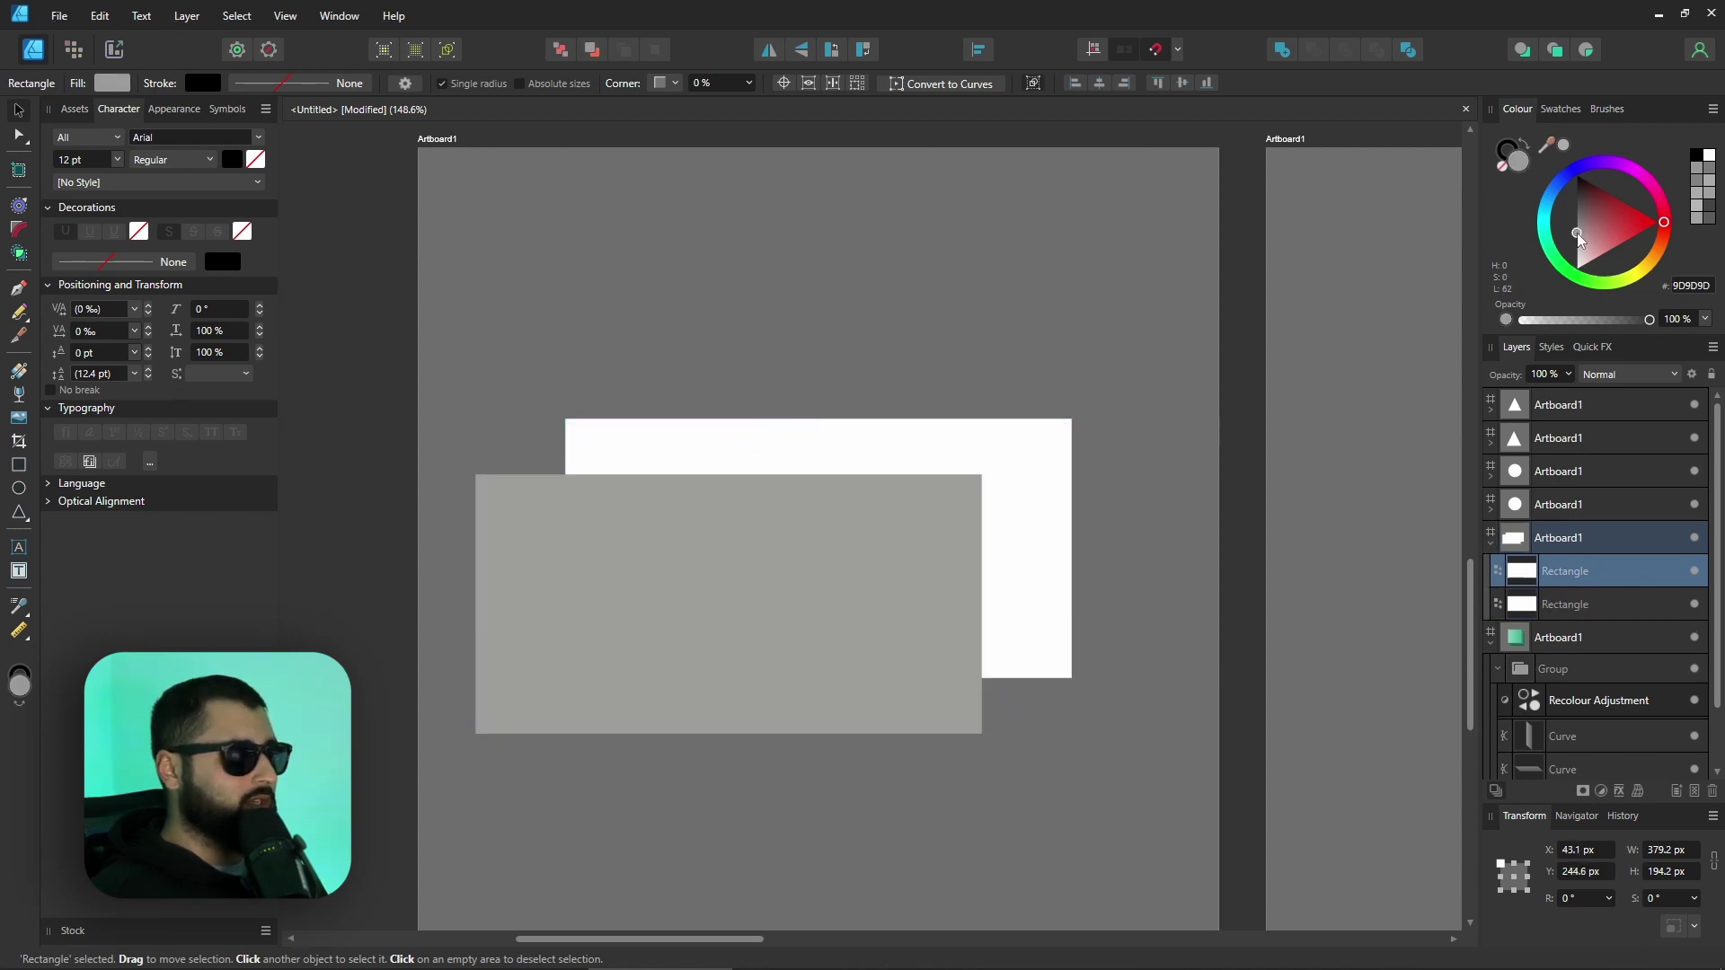
pyautogui.click(1530, 607)
pyautogui.moveTo(1530, 578); pyautogui.dragTo(1530, 573)
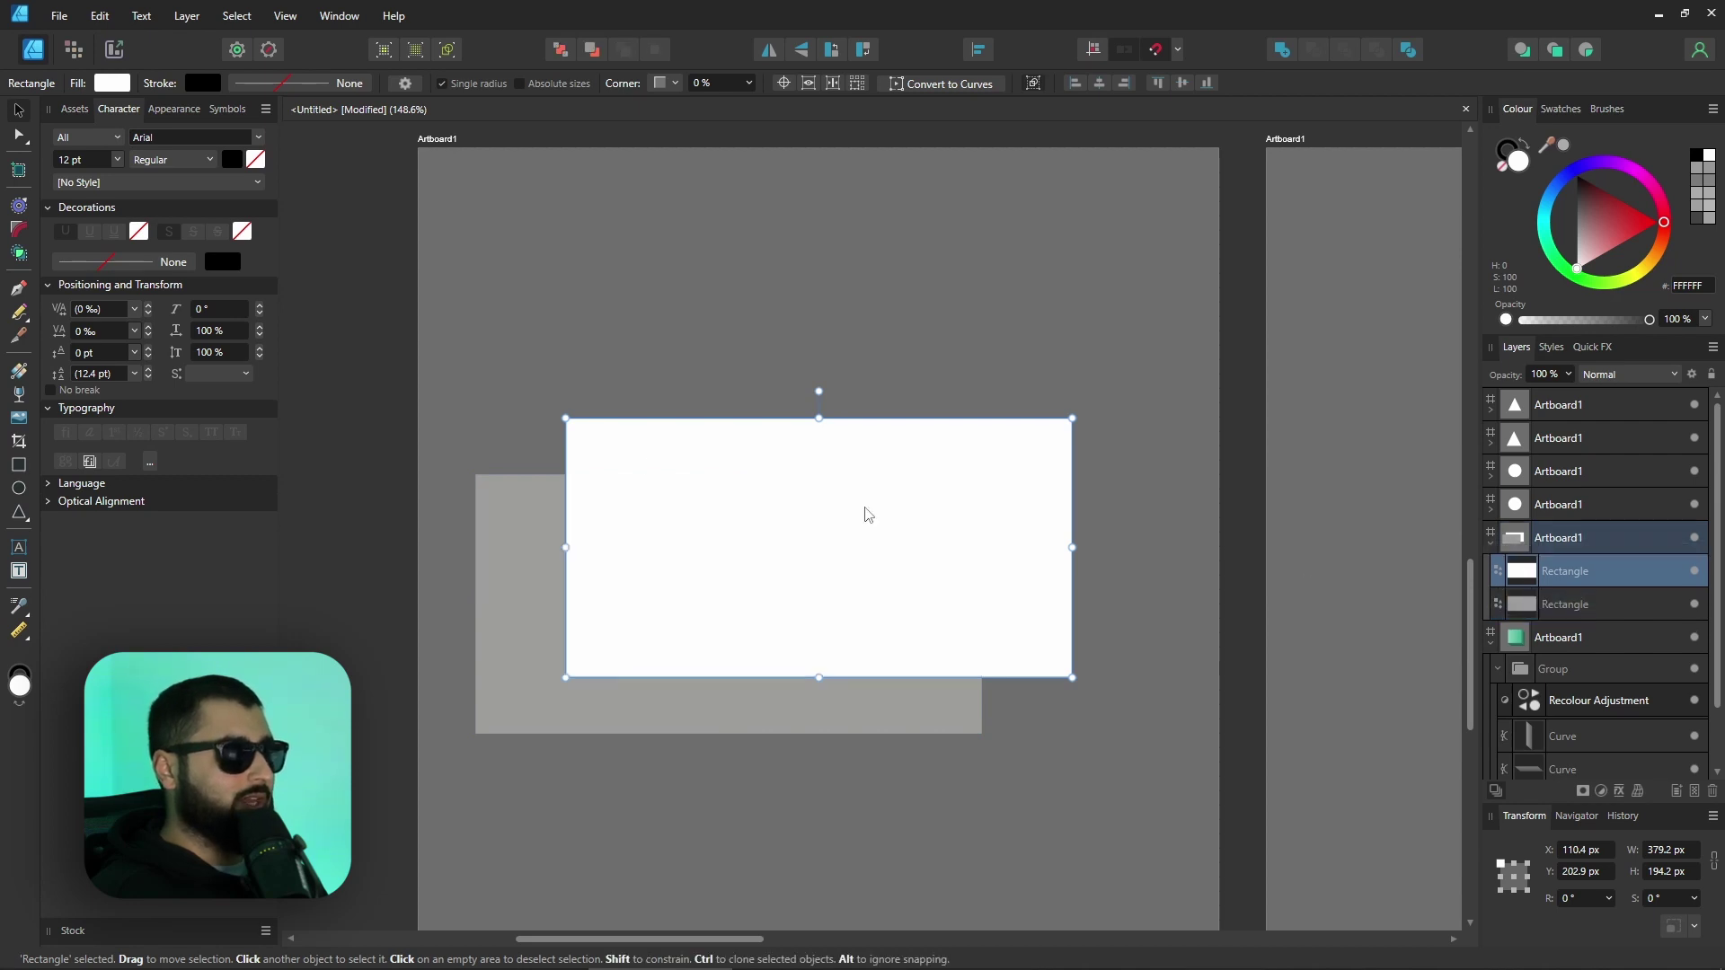
# - Draw the extrusion's left face as a closed Pen shape between the two rectangles' left-hand corners and fill it with grey ACACAC
pyautogui.click(24, 296)
pyautogui.click(565, 418)
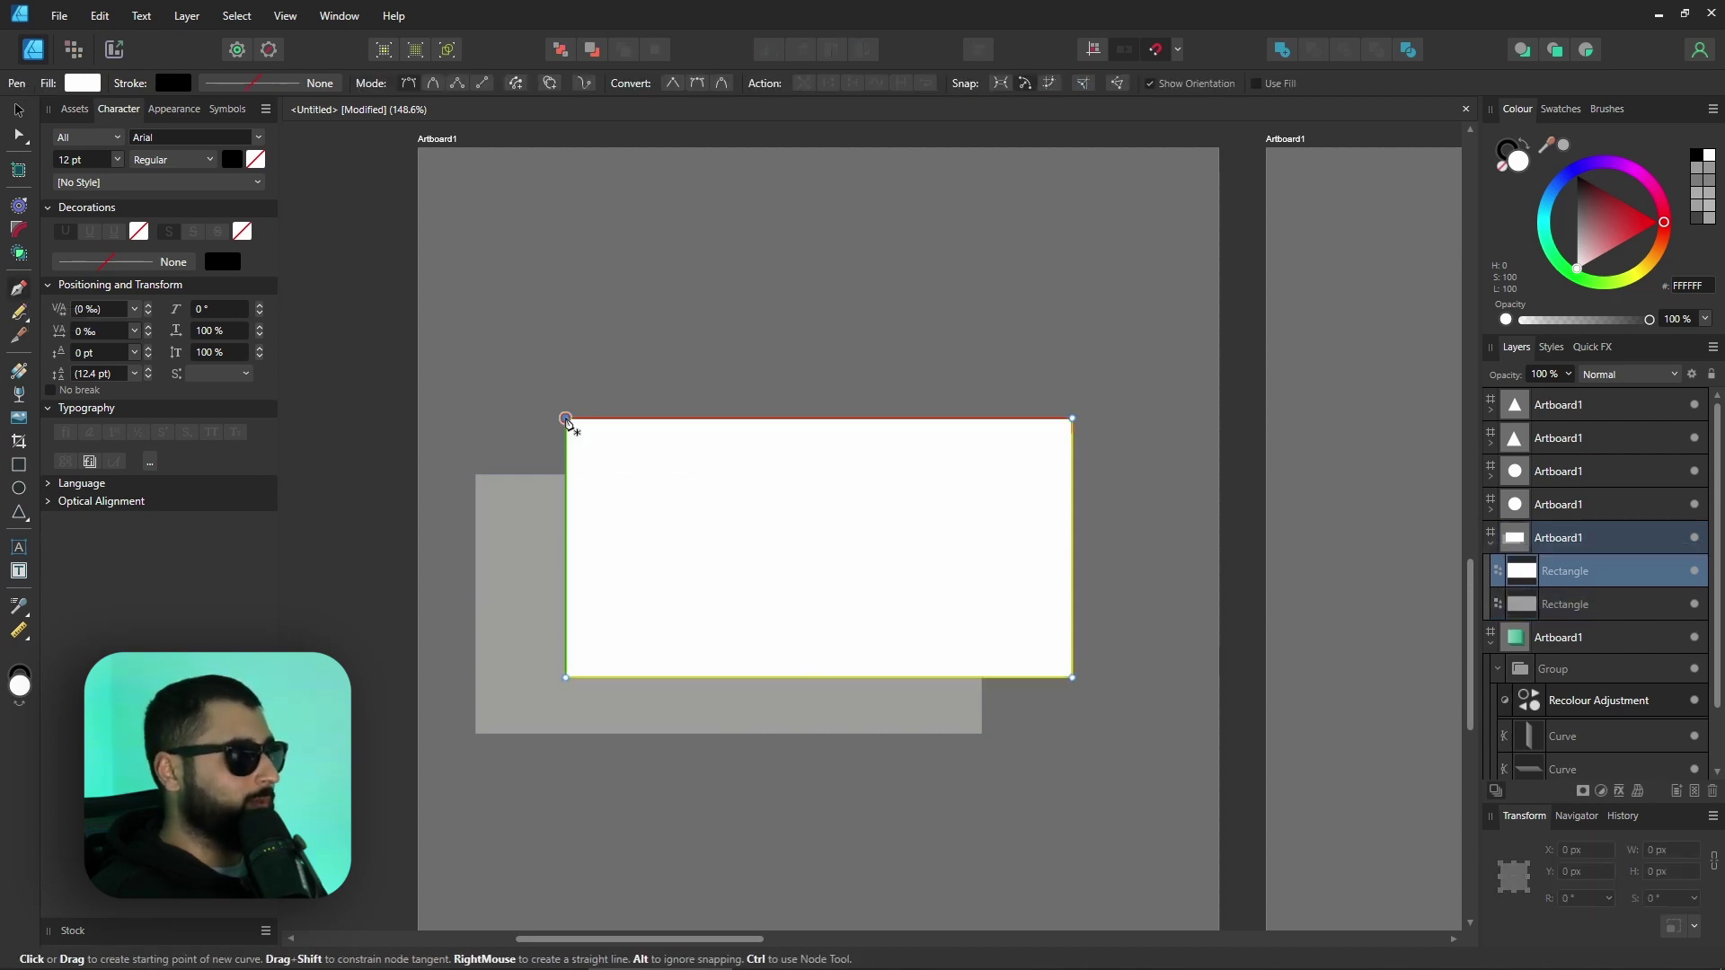
pyautogui.click(476, 475)
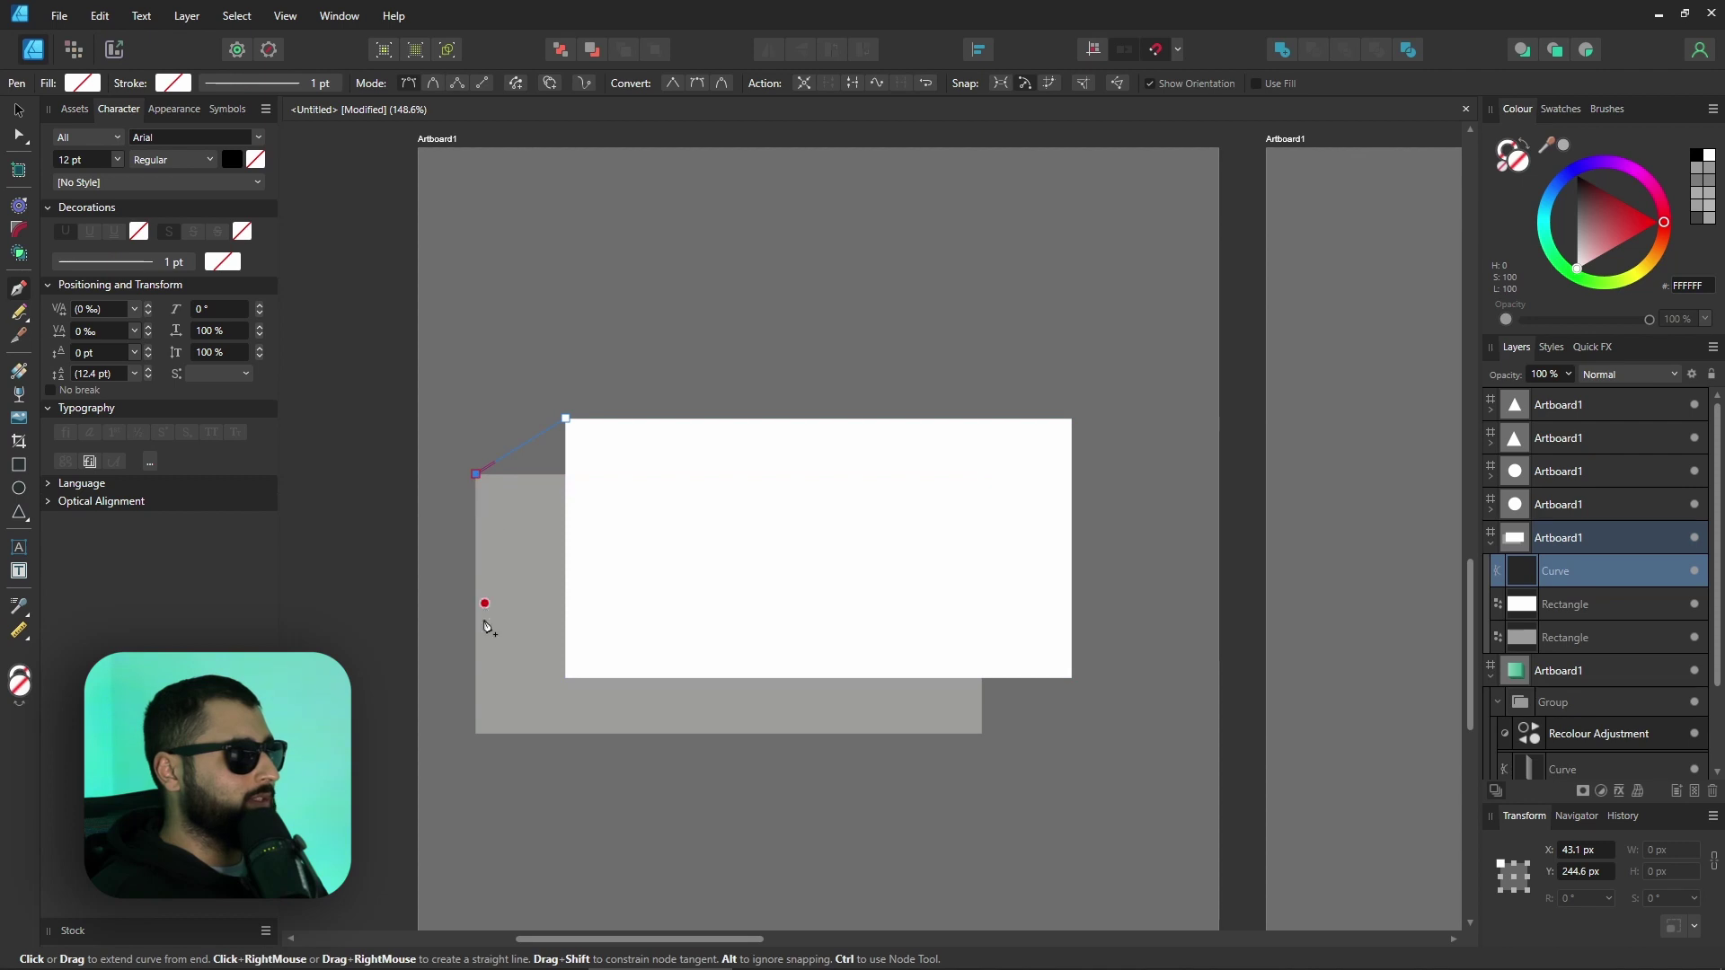
pyautogui.click(476, 733)
pyautogui.click(565, 677)
pyautogui.click(565, 418)
pyautogui.click(1564, 145)
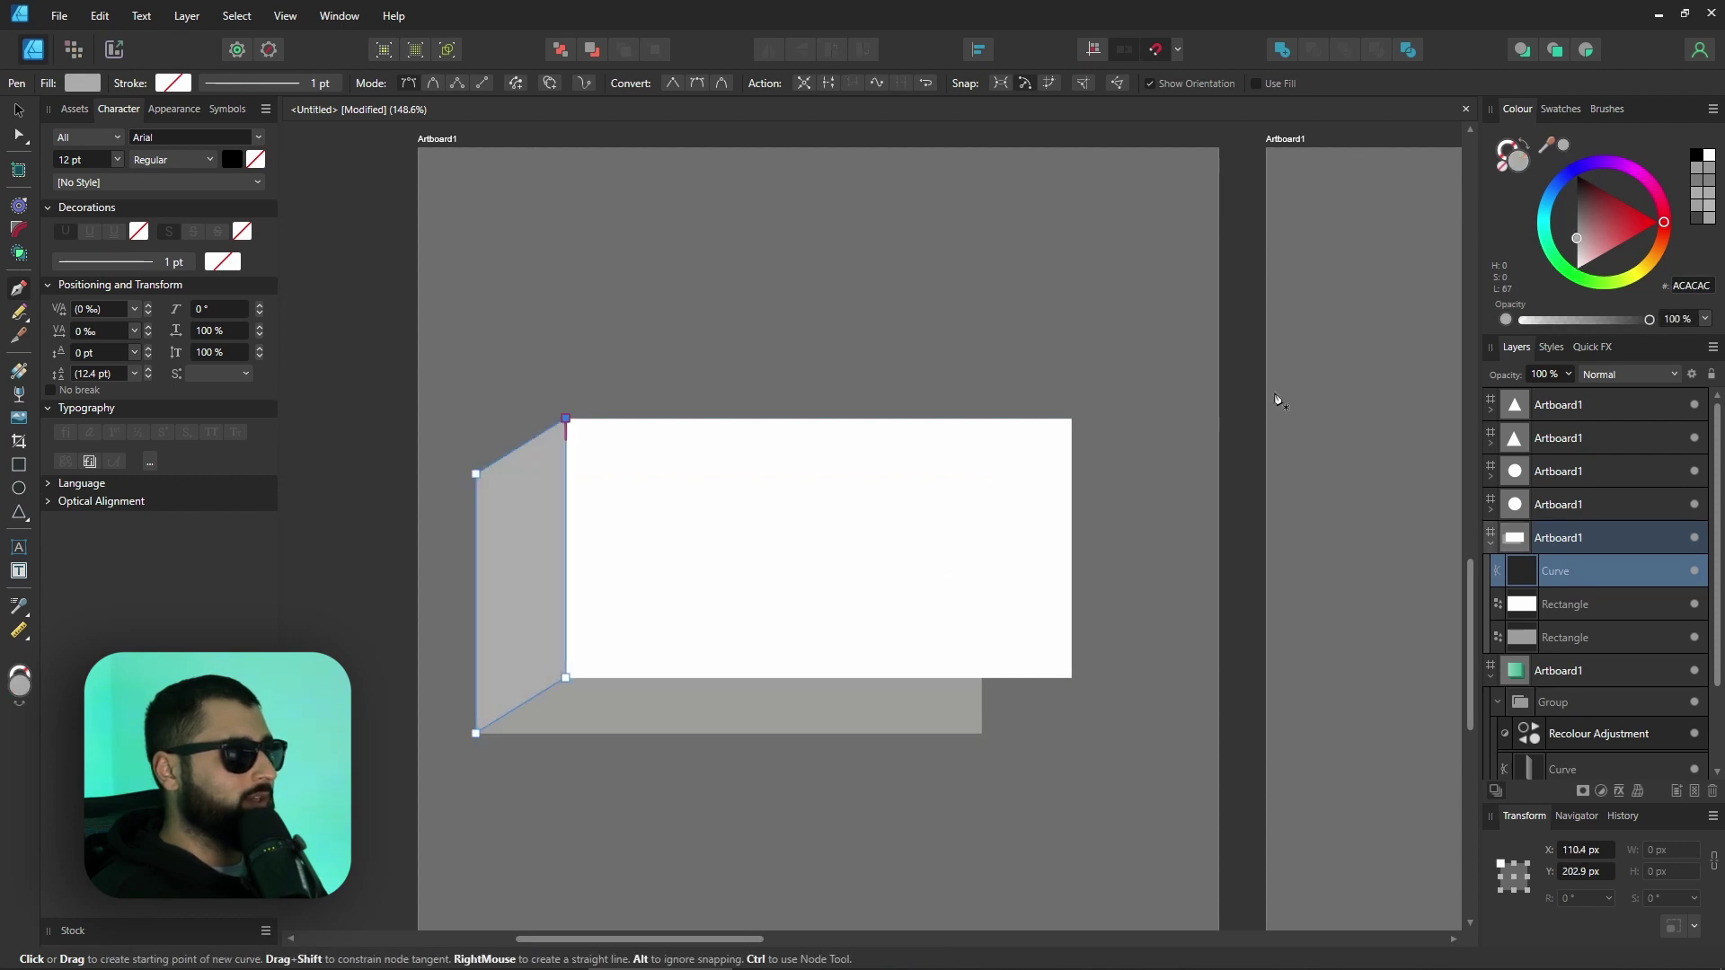
# - Try to draw the extrusion's bottom face with the Pen between the two rectangles' lower corners, and undo the points
pyautogui.click(1072, 677)
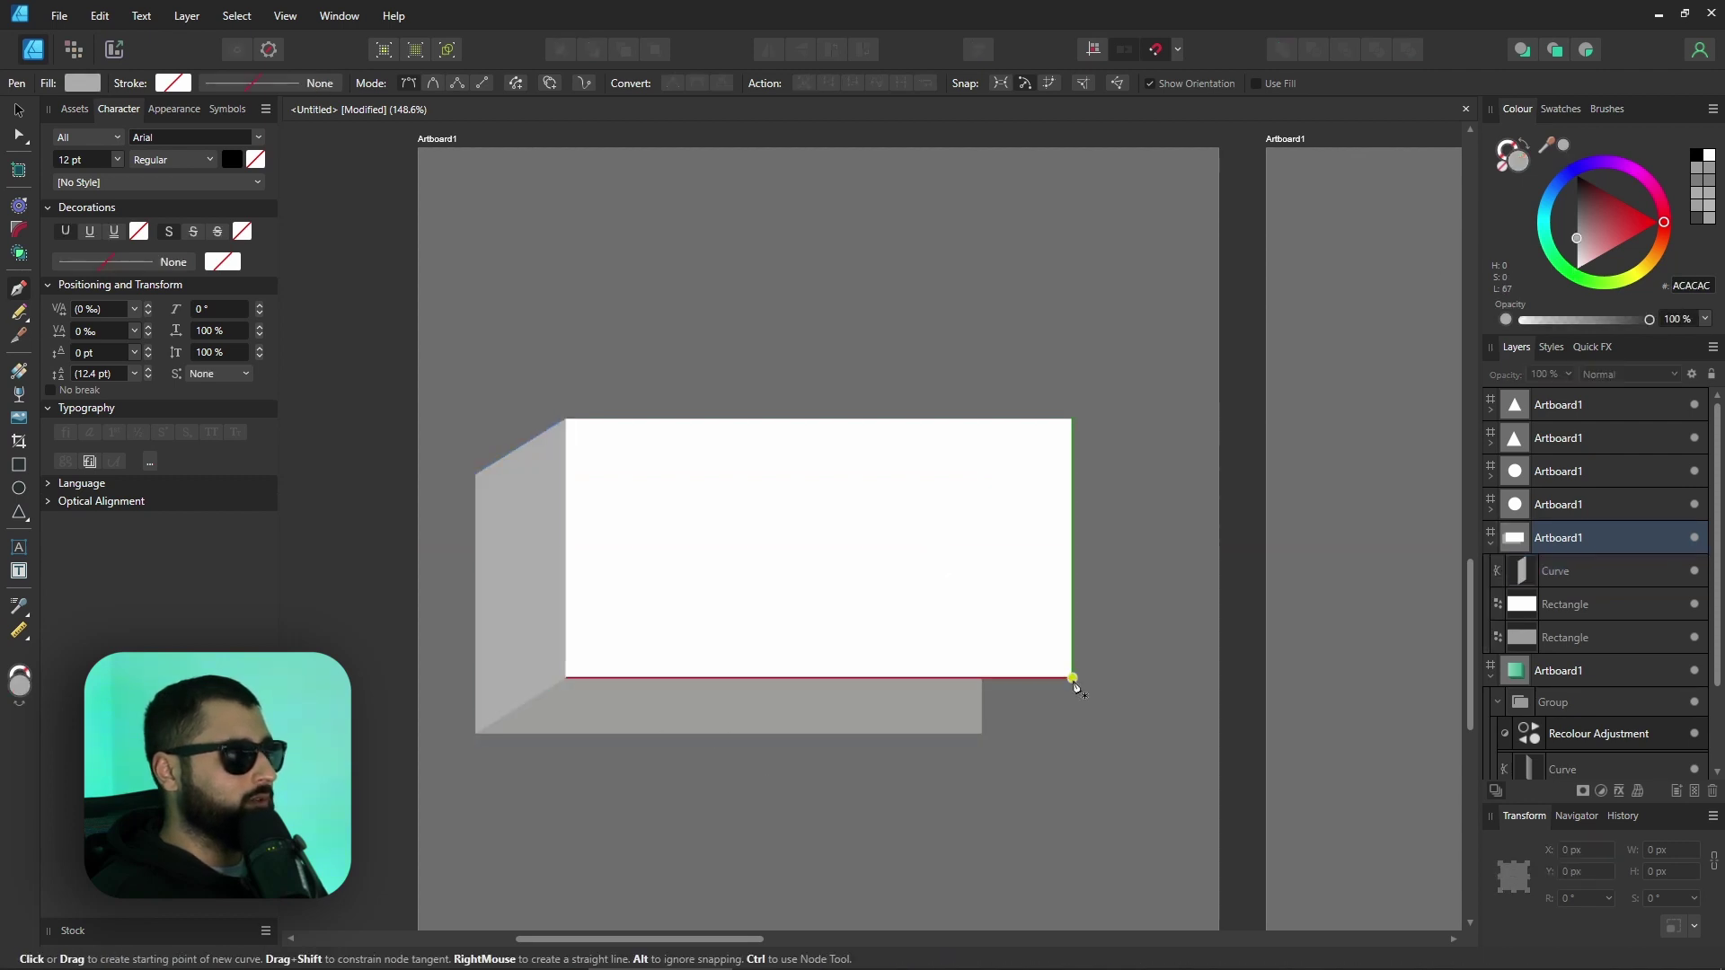
pyautogui.click(982, 733)
pyautogui.click(475, 733)
pyautogui.hotkey('ctrl', 'z')
pyautogui.hotkey('ctrl', 'z')
pyautogui.hotkey('ctrl', 'z')
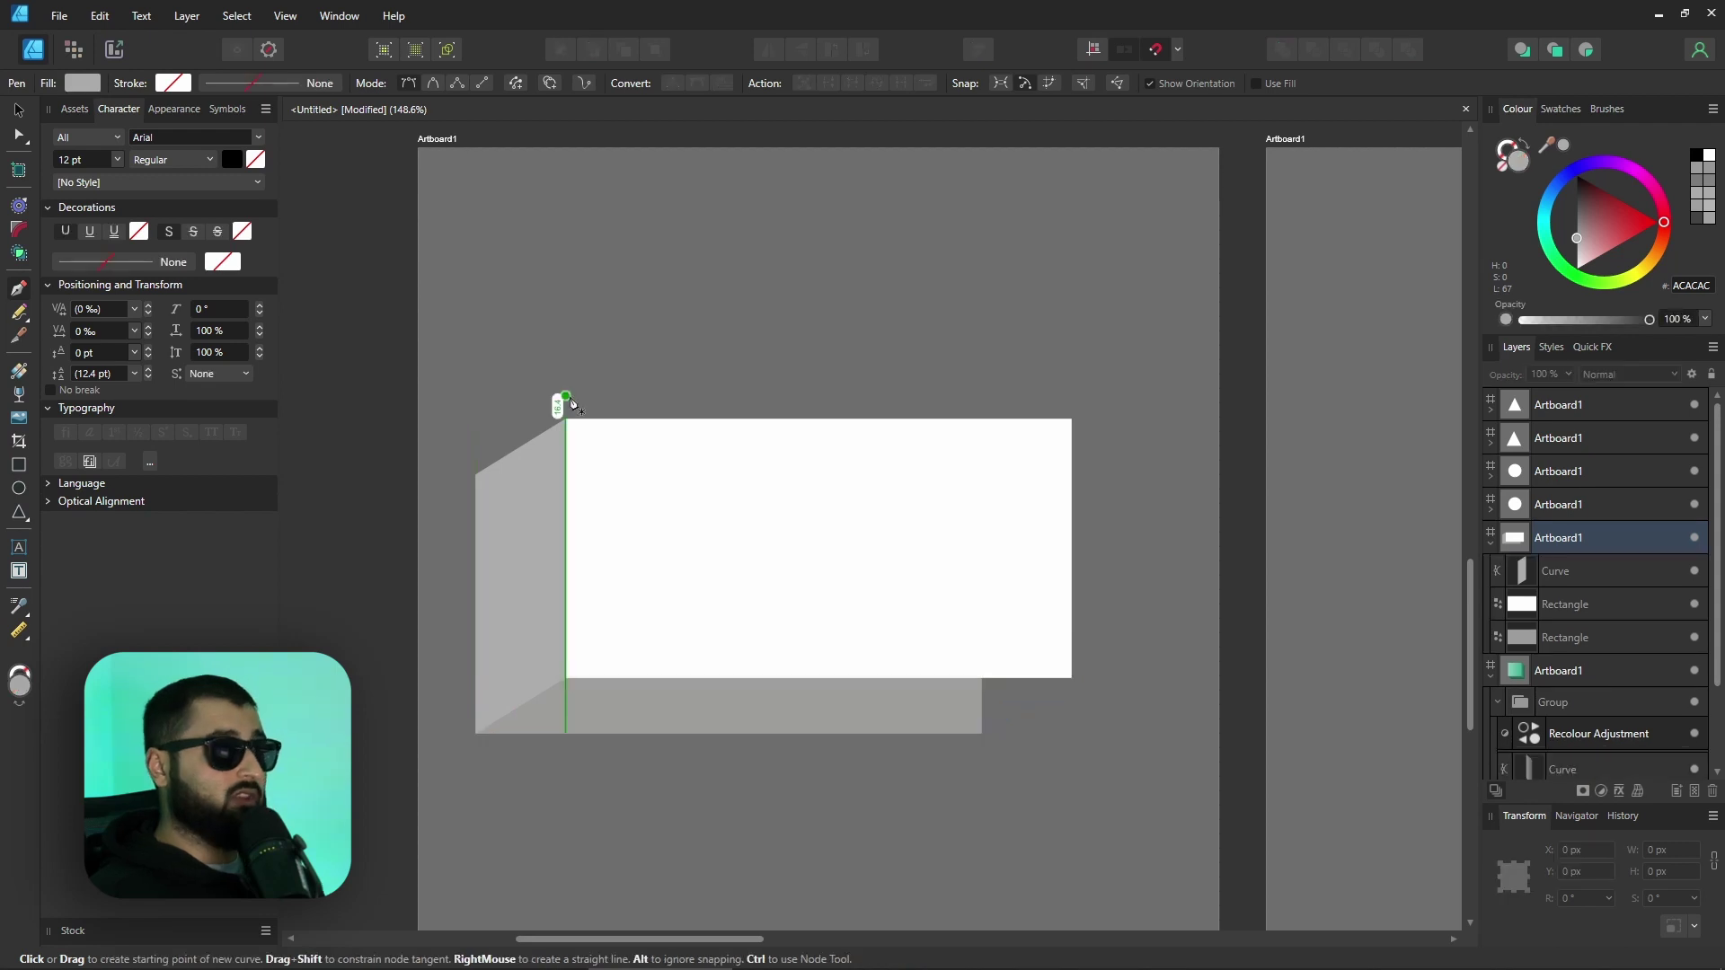
# - Draw a grey ACACAC rectangle along the white rectangle's lower edge, matching its width, and convert it to curves
pyautogui.click(18, 464)
pyautogui.moveTo(567, 684); pyautogui.dragTo(1073, 772)
pyautogui.click(925, 90)
# - Reshape the lower grey curve into the extrusion's bottom face by snapping its two lower nodes to the offset rectangle's lower corners
pyautogui.moveTo(565, 773); pyautogui.dragTo(483, 736)
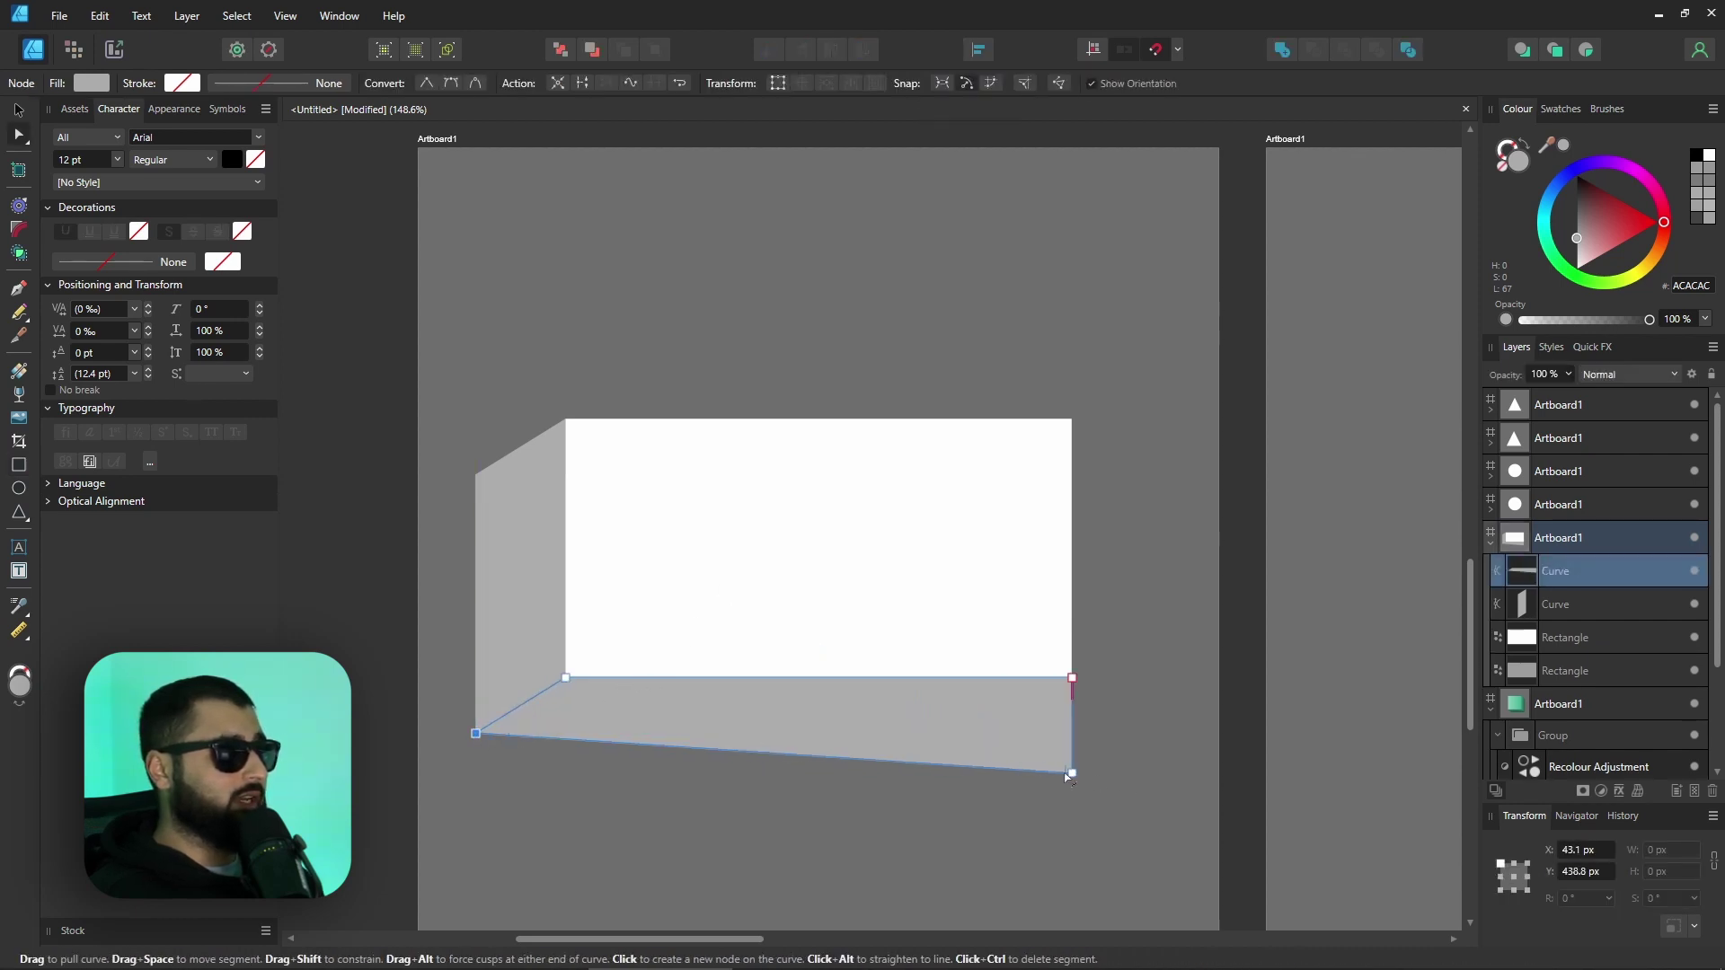
pyautogui.moveTo(1072, 773); pyautogui.dragTo(982, 733)
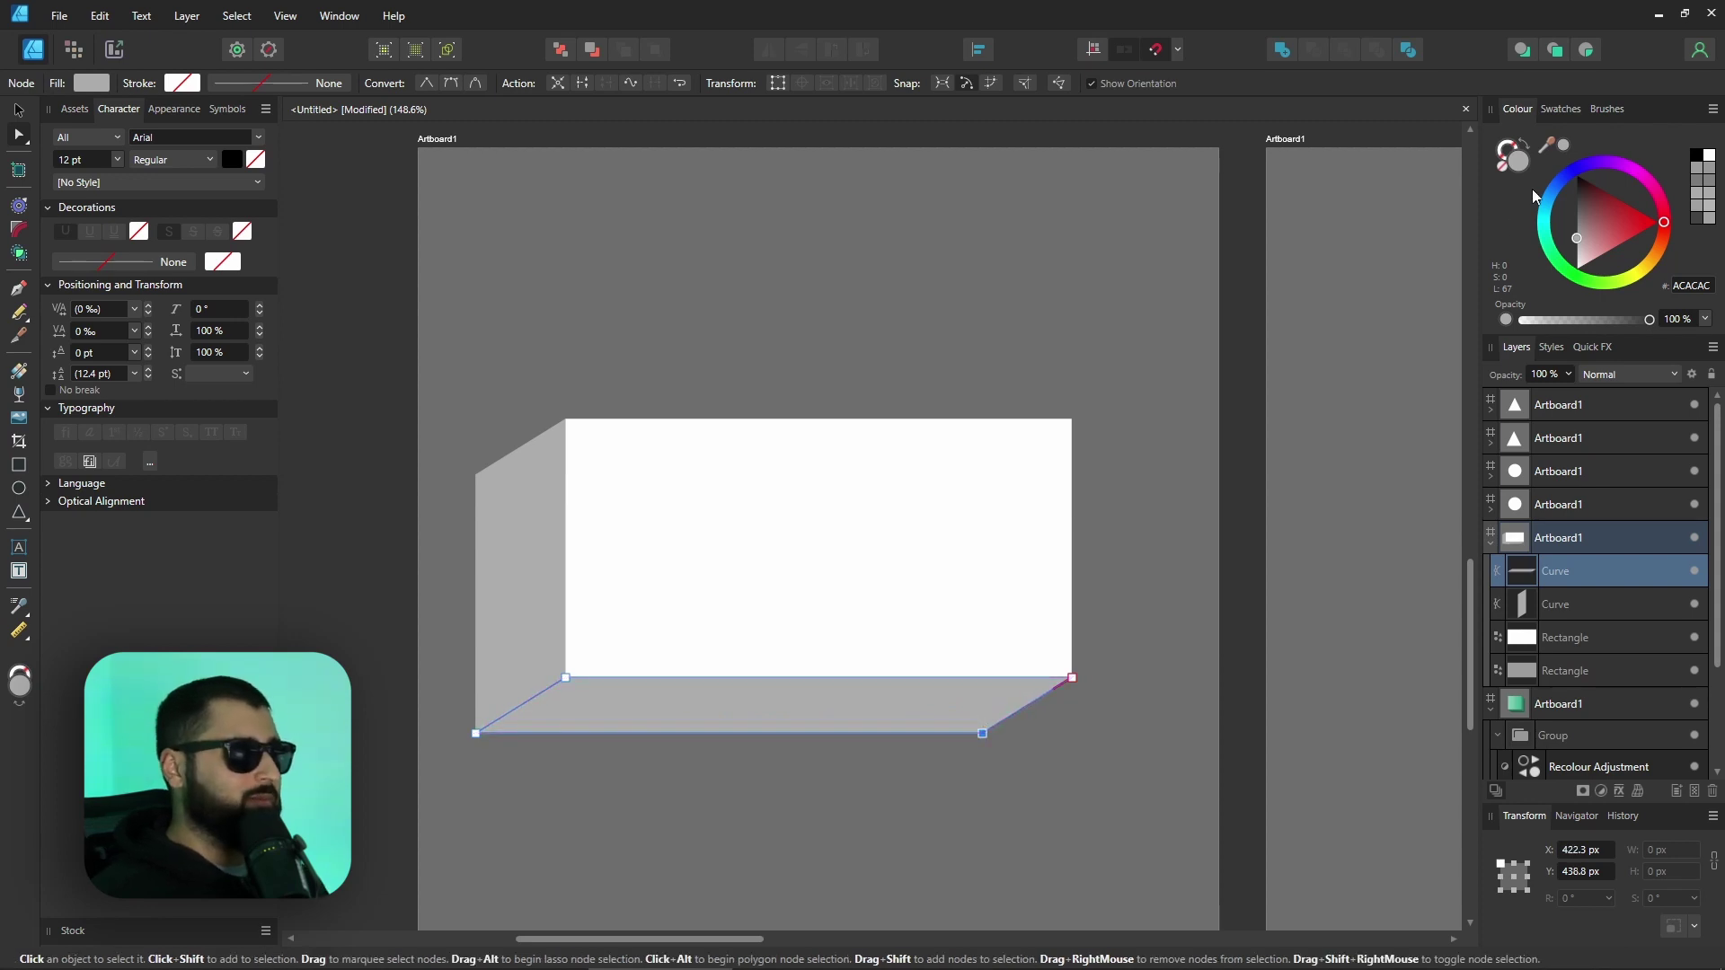
# - Apply linear gradients to the box: the front darkening leftward, the left face darkening to 707070 at its outer edge, the bottom face darkening downward
pyautogui.click(924, 545)
pyautogui.press('g')
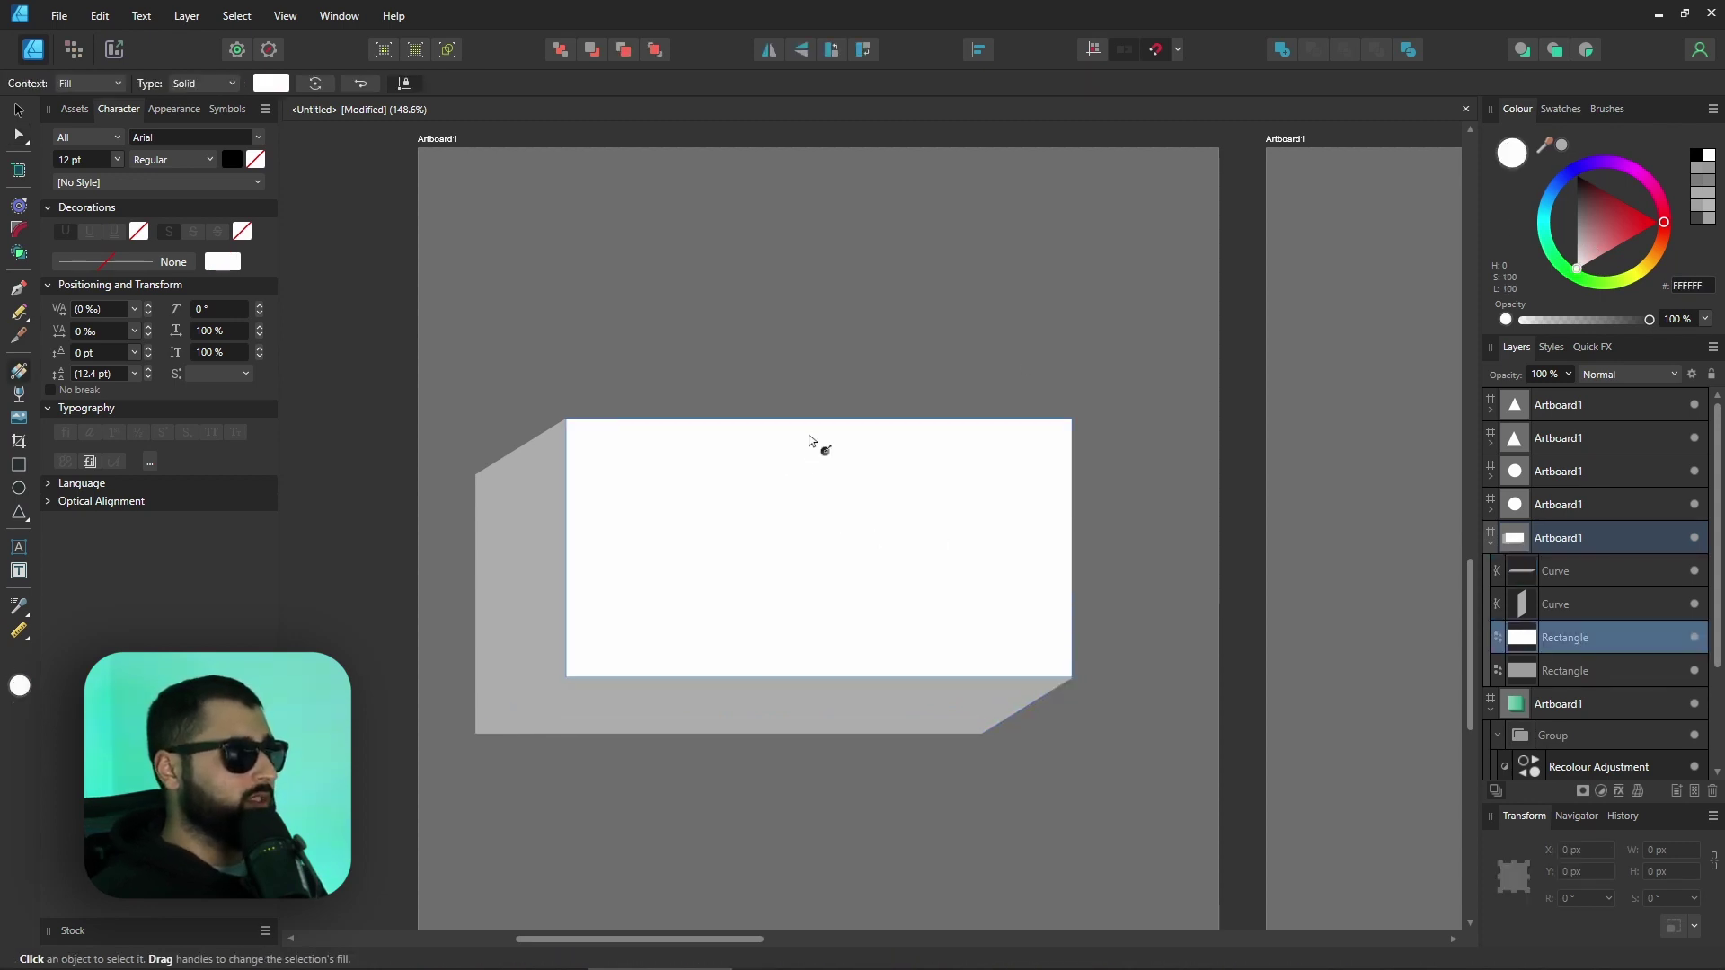
pyautogui.moveTo(1071, 547); pyautogui.dragTo(477, 550)
pyautogui.click(559, 557)
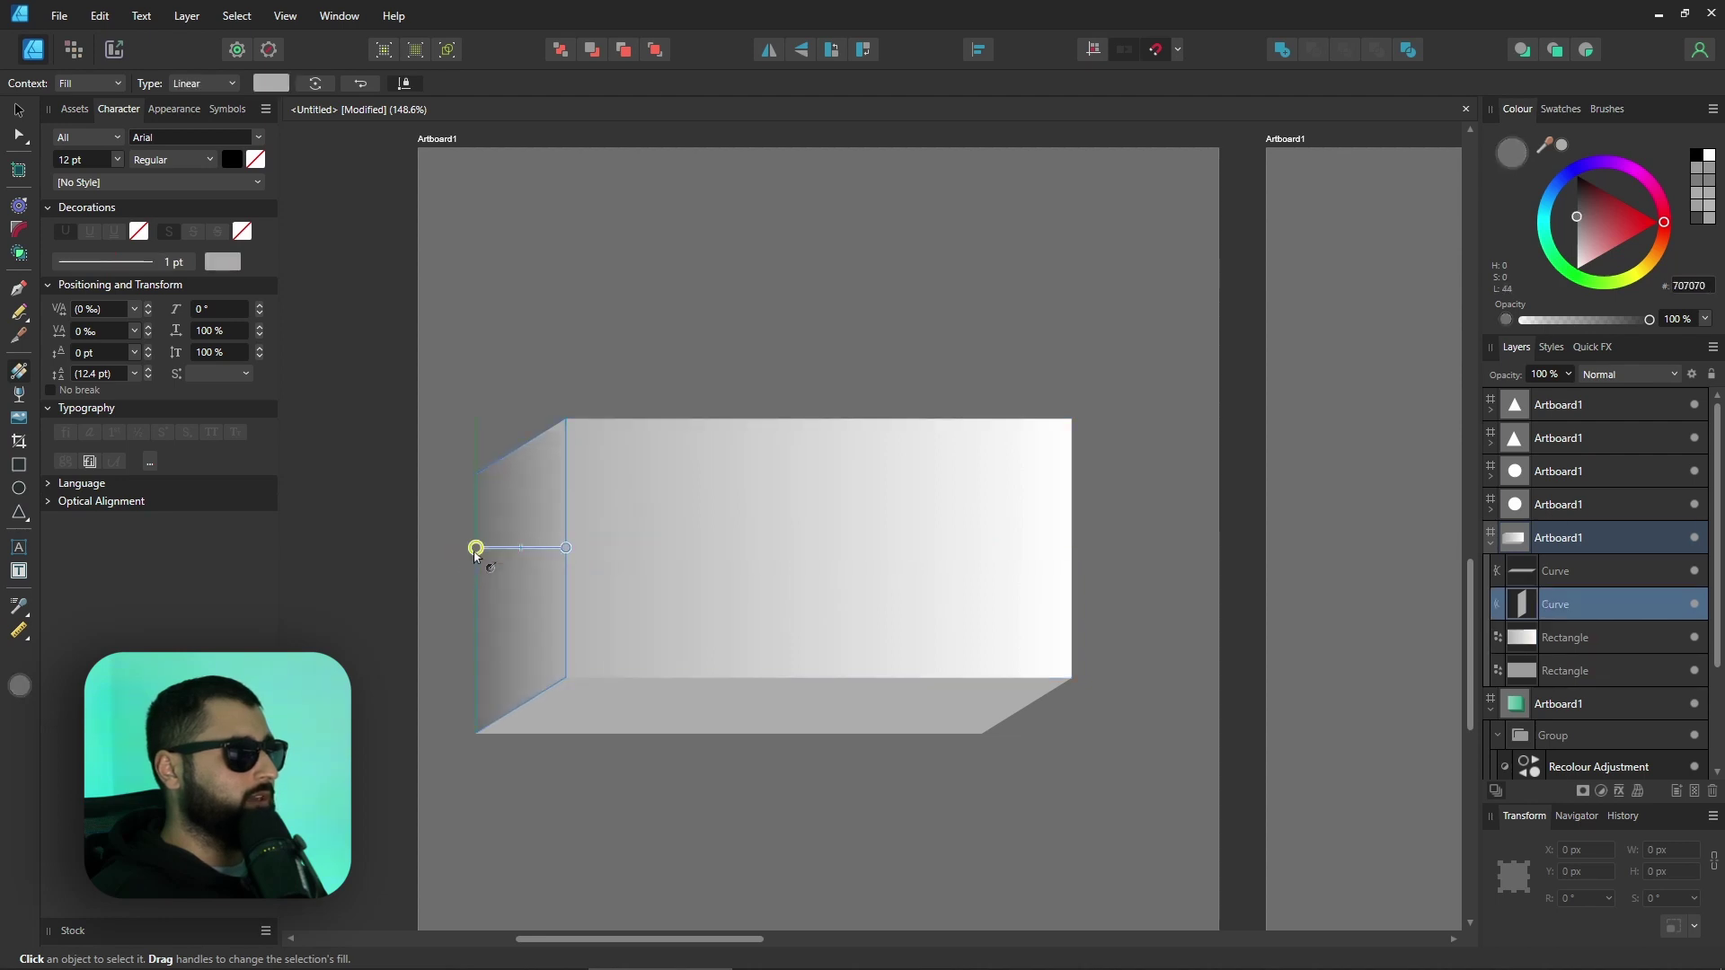
pyautogui.click(794, 685)
pyautogui.moveTo(794, 686); pyautogui.dragTo(789, 790)
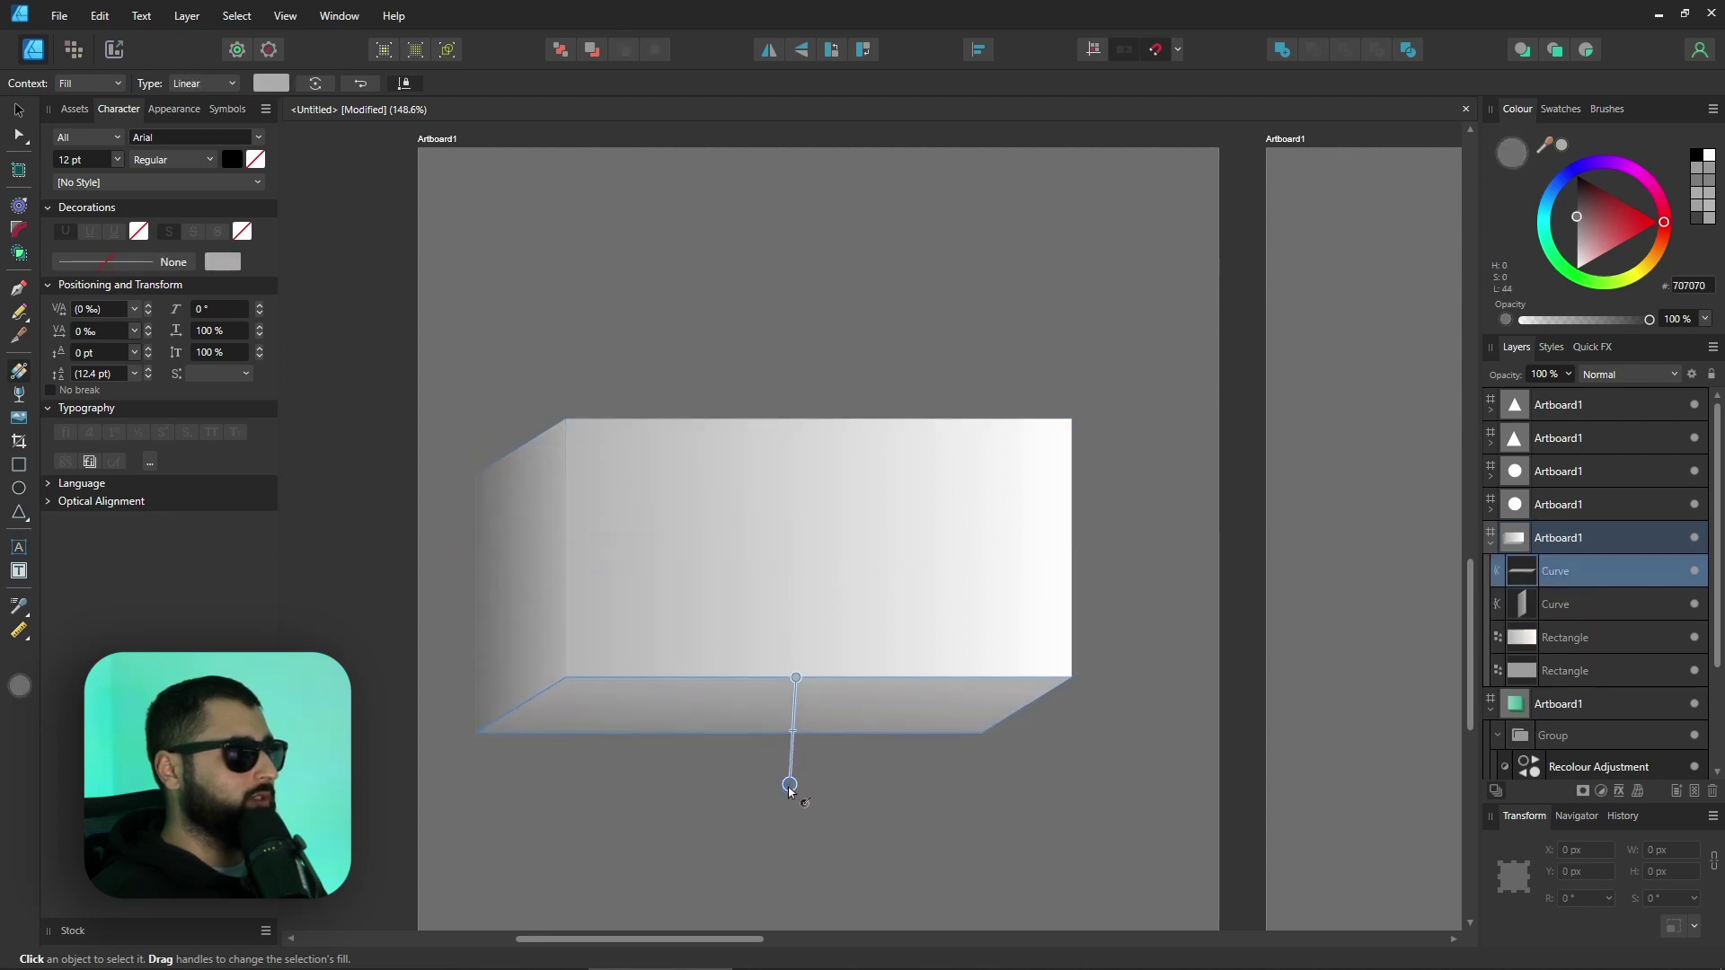
pyautogui.press('v')
pyautogui.click(790, 790)
# - Give the upper circle a diagonal linear gradient from white near its upper left to grey B2B2B2 at its lower-right edge
pyautogui.hscroll(3, 952, 539)
pyautogui.scroll(-2, 913, 534)
pyautogui.scroll(2, 913, 534)
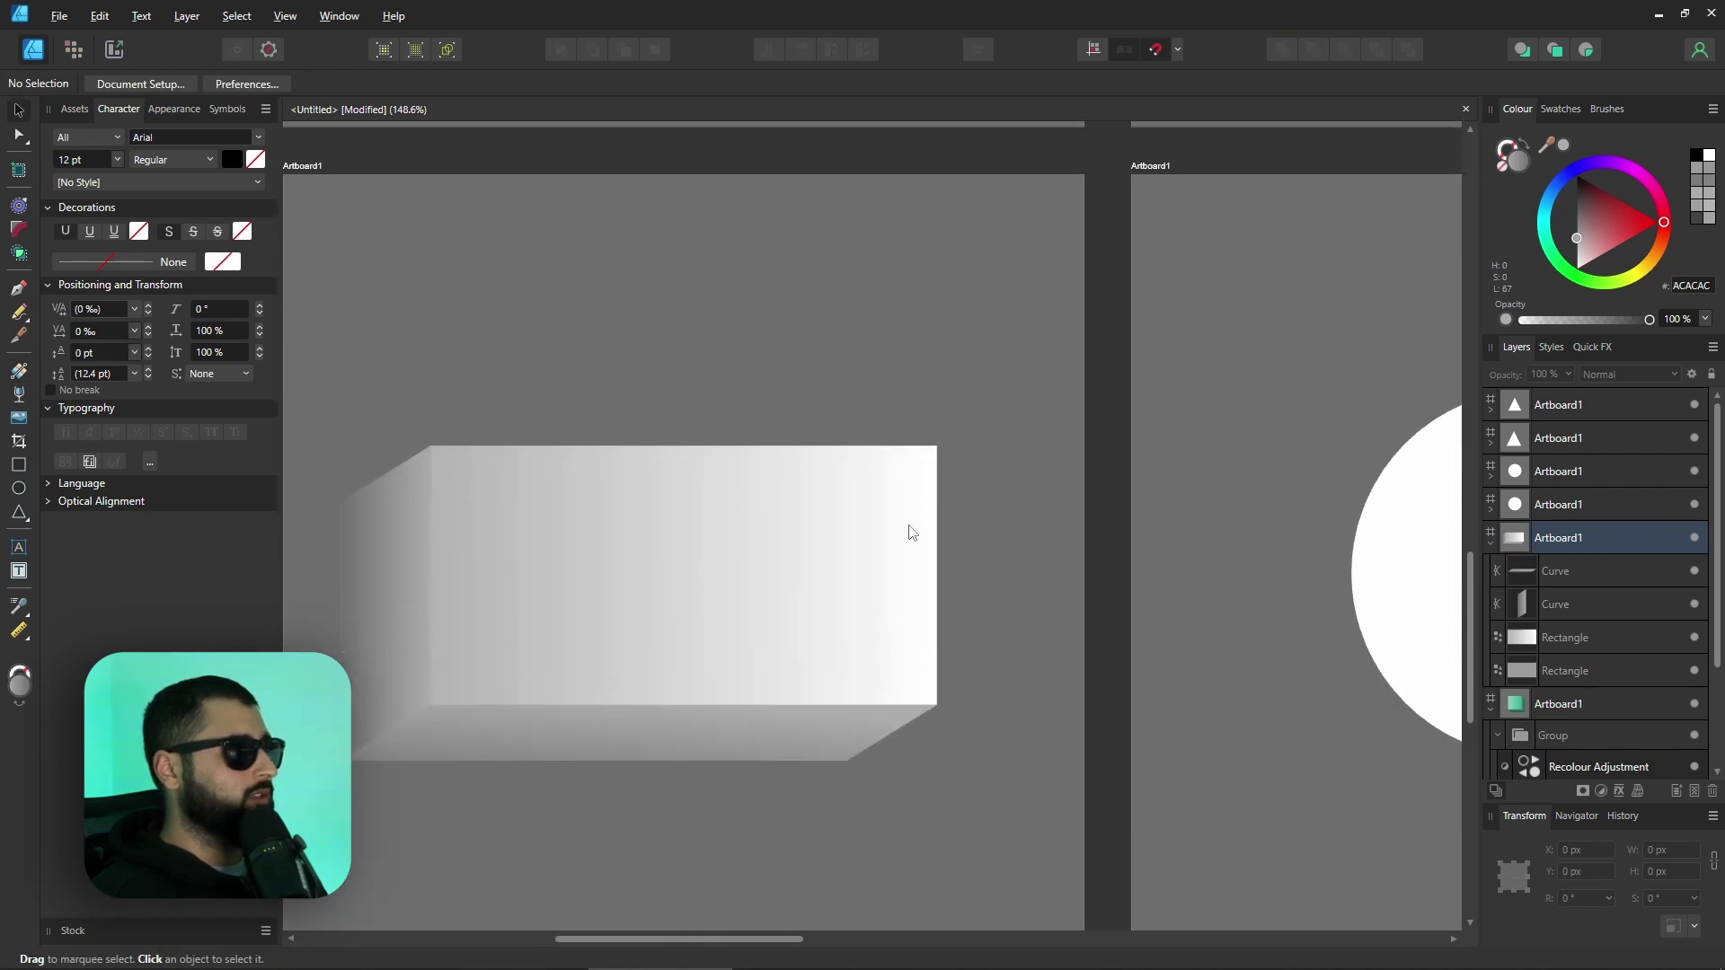
pyautogui.keyDown('ctrl'); pyautogui.scroll(-5, 912, 533); pyautogui.keyUp('ctrl')
pyautogui.scroll(5, 912, 575)
pyautogui.hscroll(3, 665, 491)
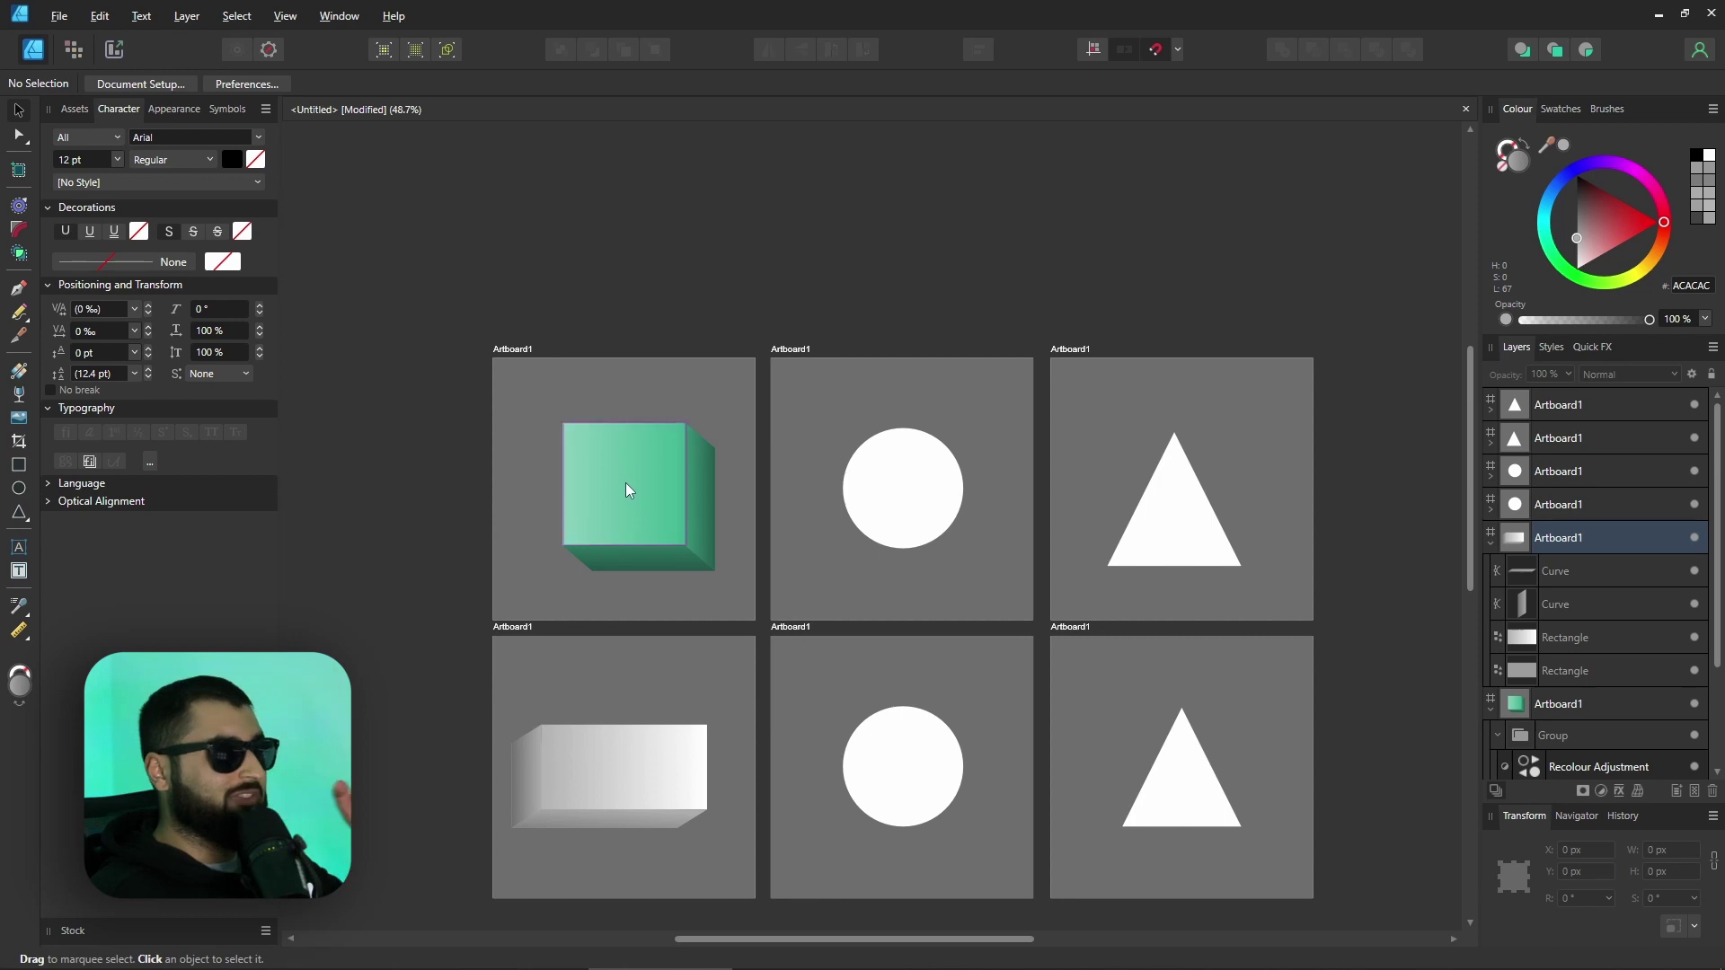
pyautogui.scroll(1, 929, 501)
pyautogui.keyDown('ctrl'); pyautogui.scroll(3, 959, 559); pyautogui.keyUp('ctrl')
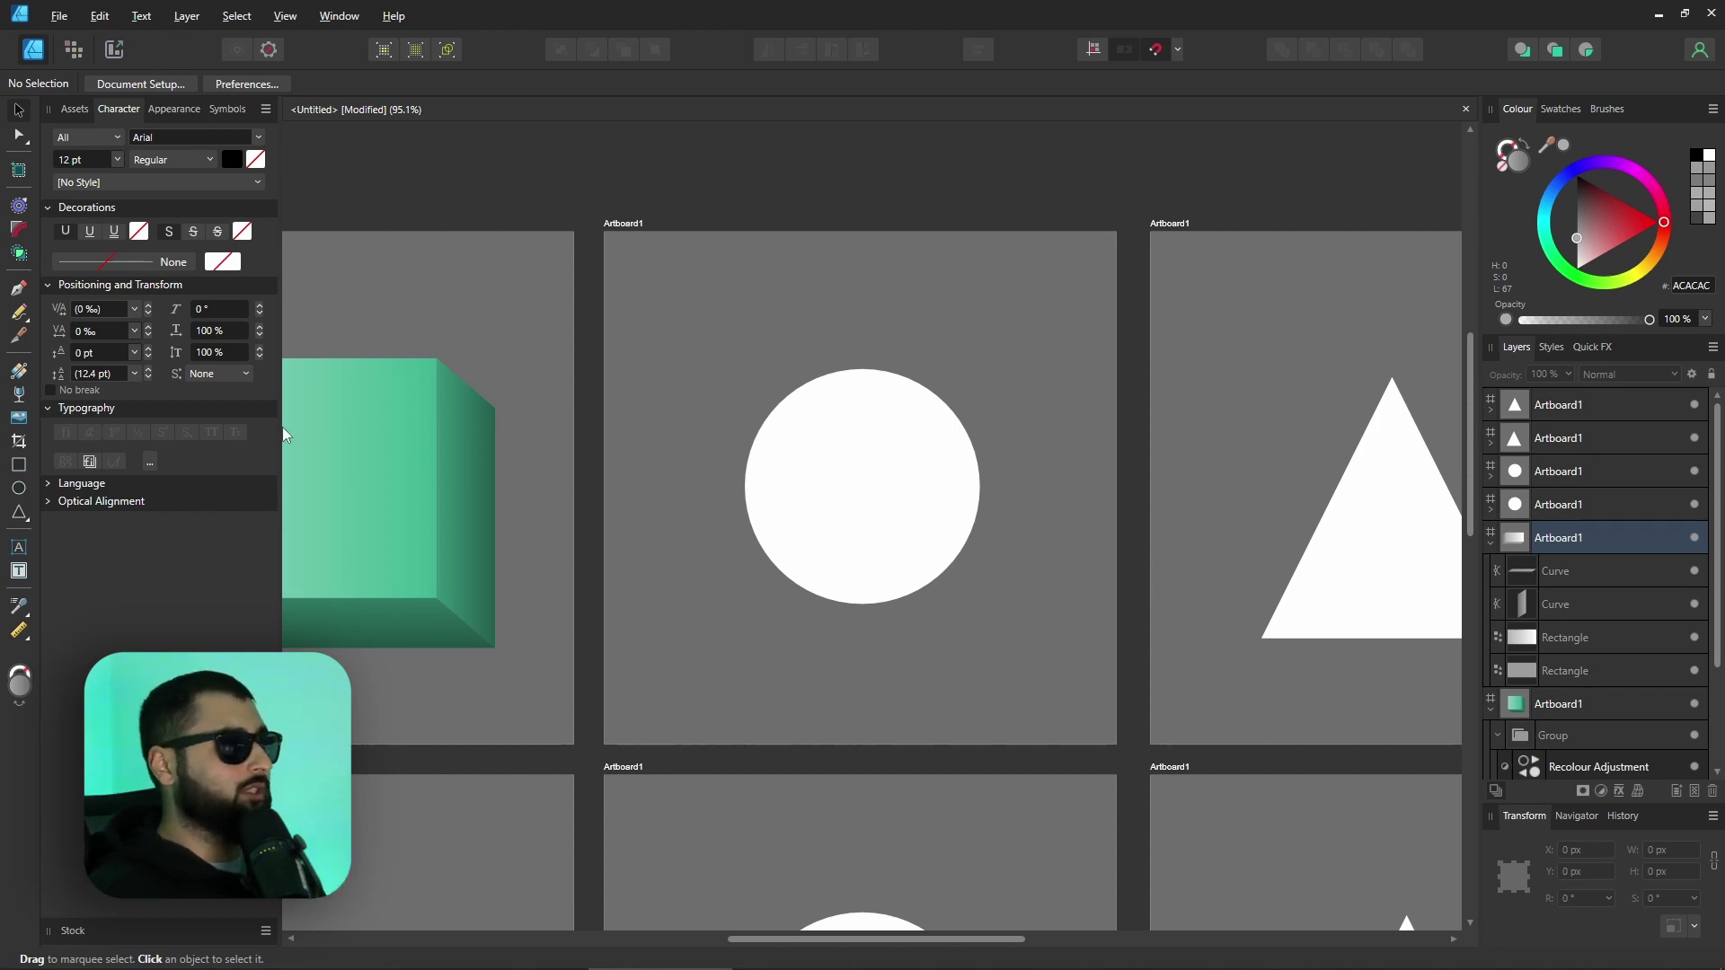
pyautogui.keyDown('ctrl'); pyautogui.scroll(2, 905, 526); pyautogui.keyUp('ctrl')
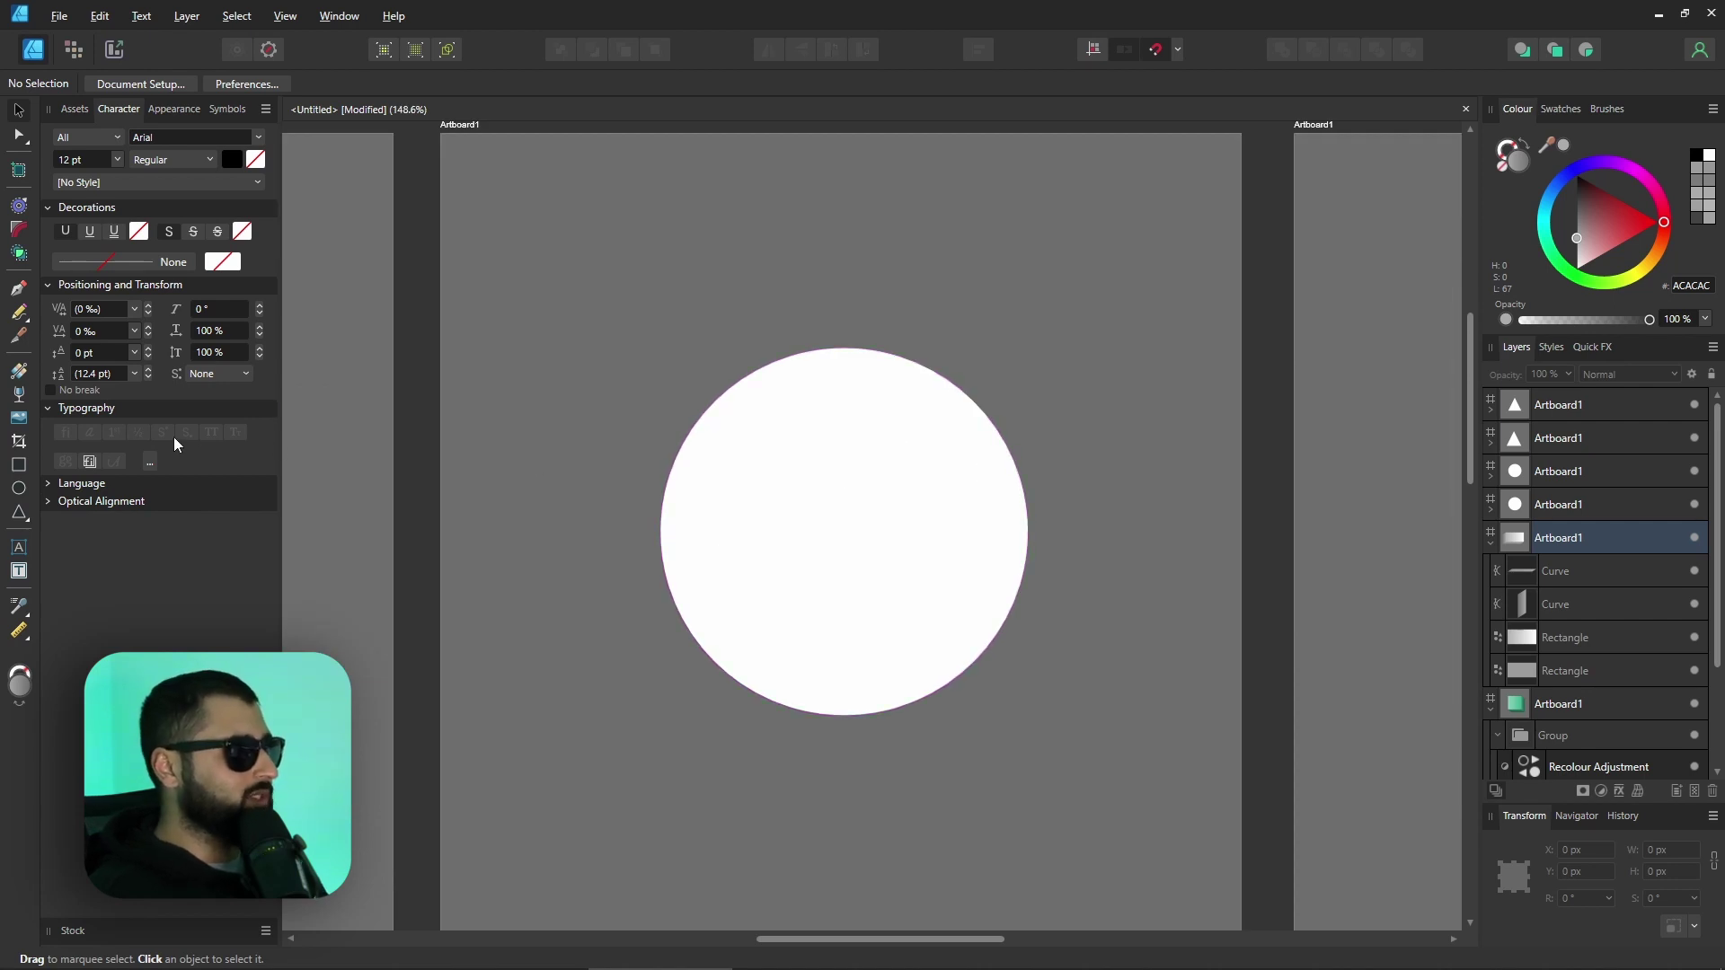
pyautogui.click(20, 373)
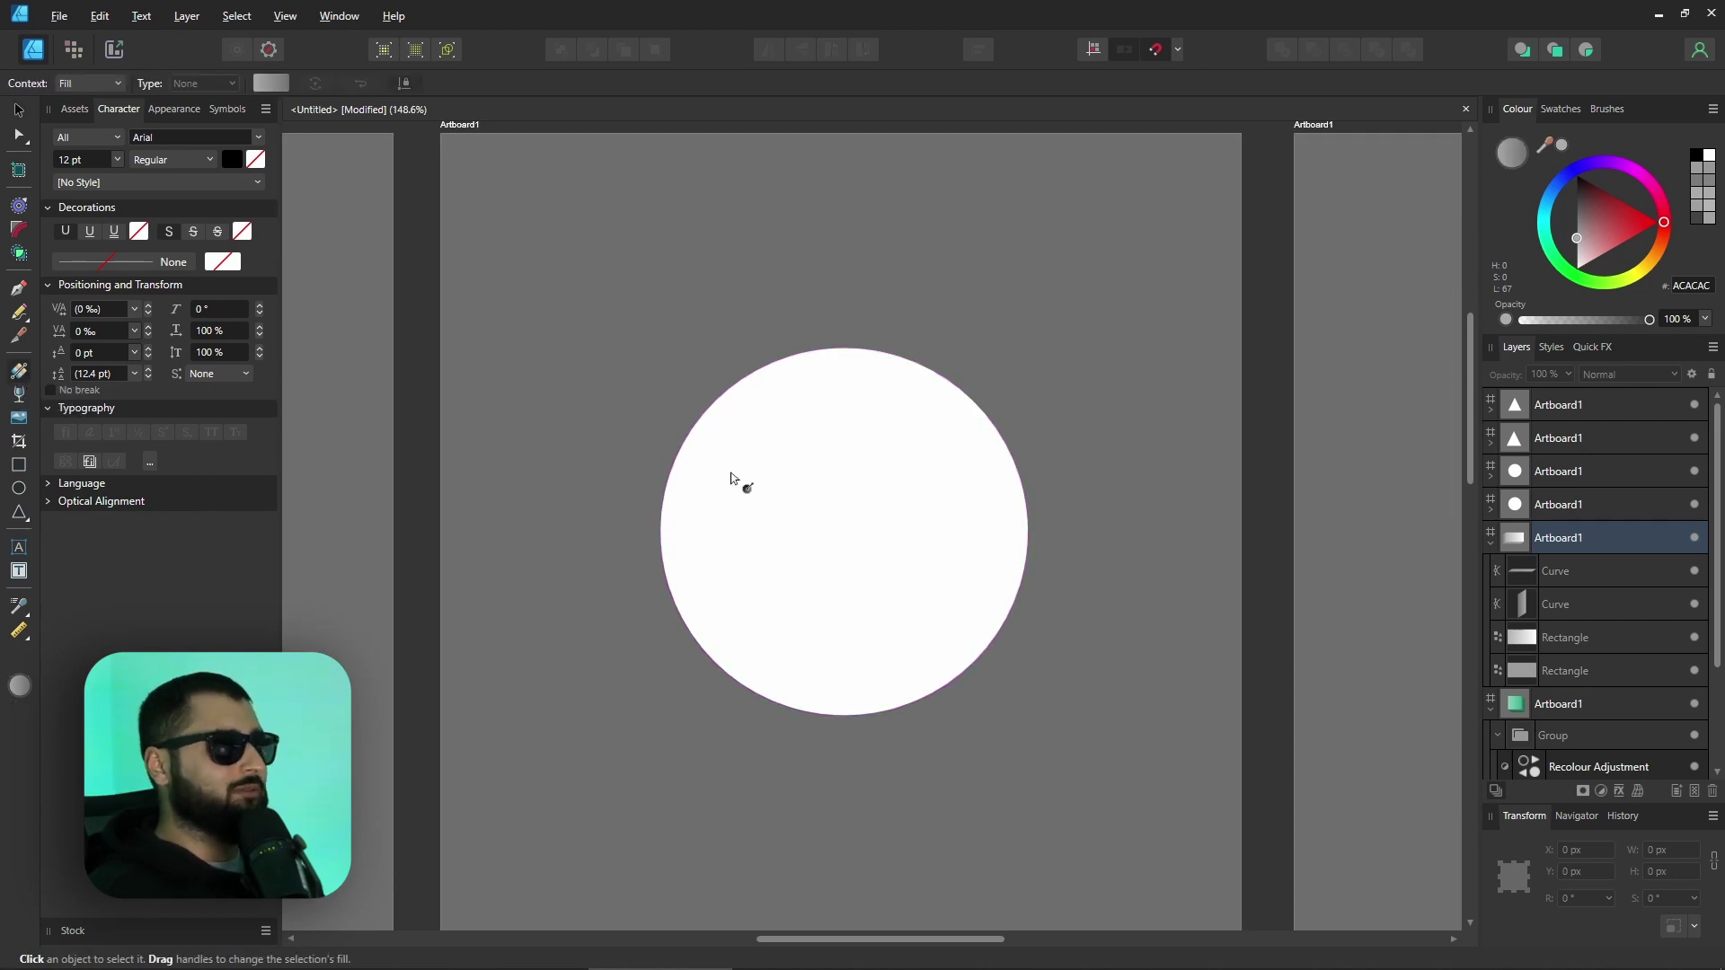
pyautogui.keyDown('ctrl'); pyautogui.scroll(1, 759, 462); pyautogui.keyUp('ctrl')
pyautogui.keyDown('ctrl'); pyautogui.click(808, 517); pyautogui.keyUp('ctrl')
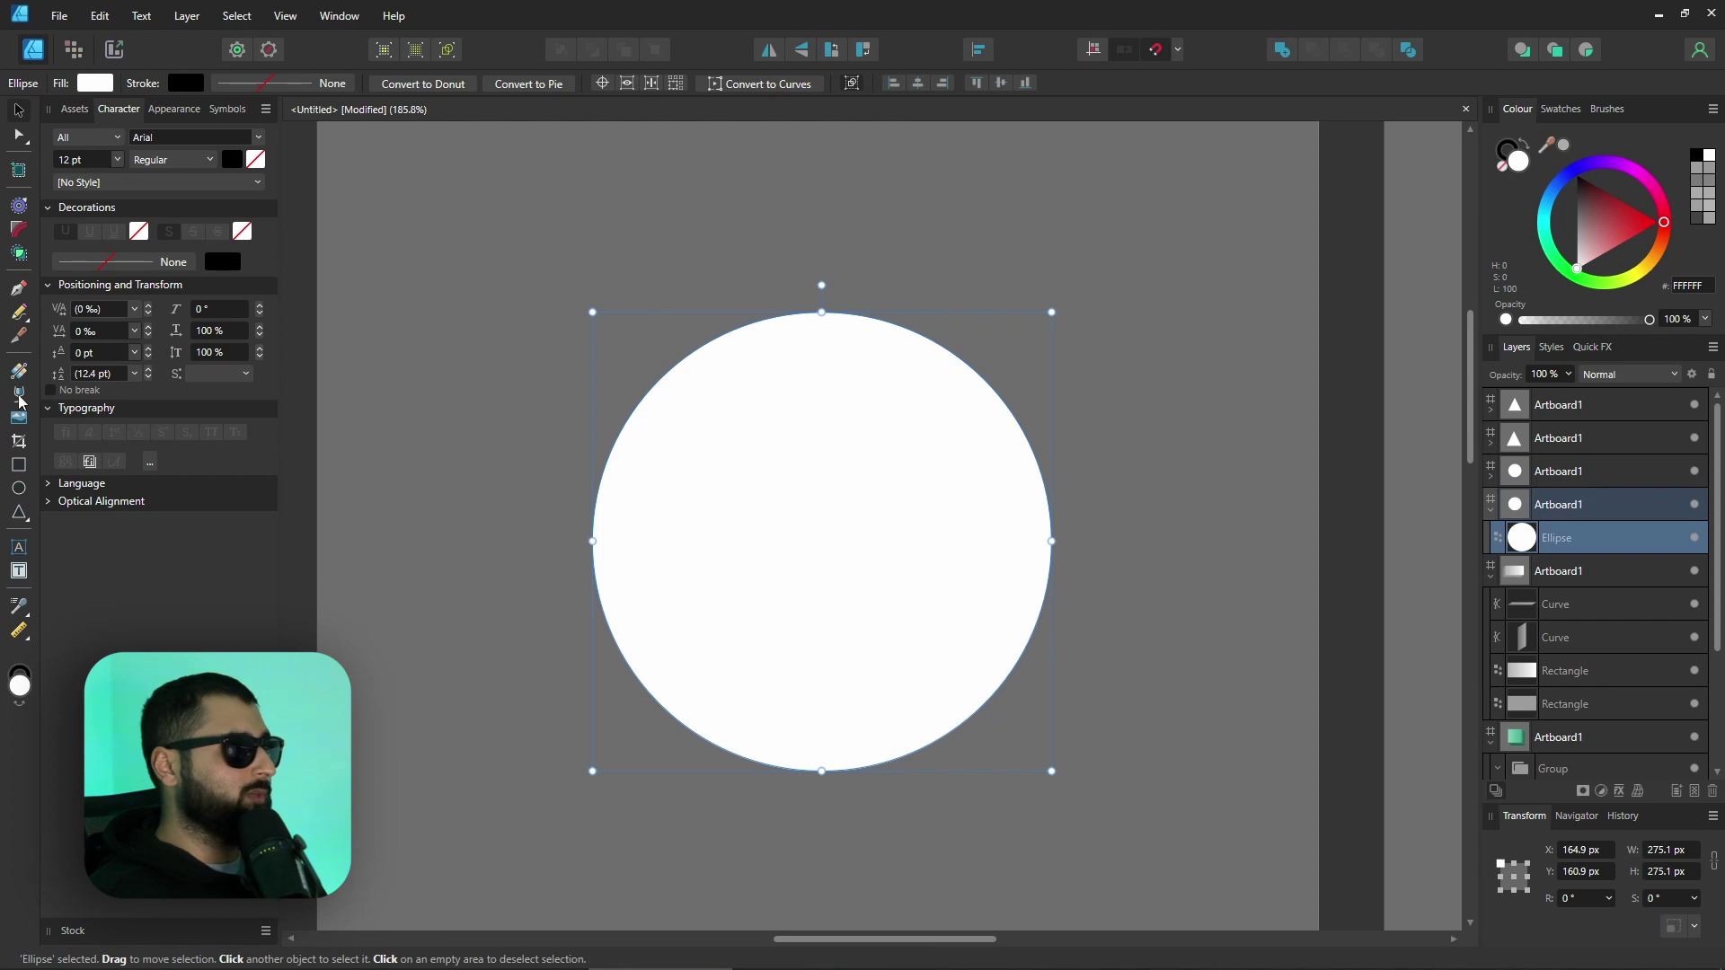
pyautogui.moveTo(710, 430); pyautogui.dragTo(1003, 693)
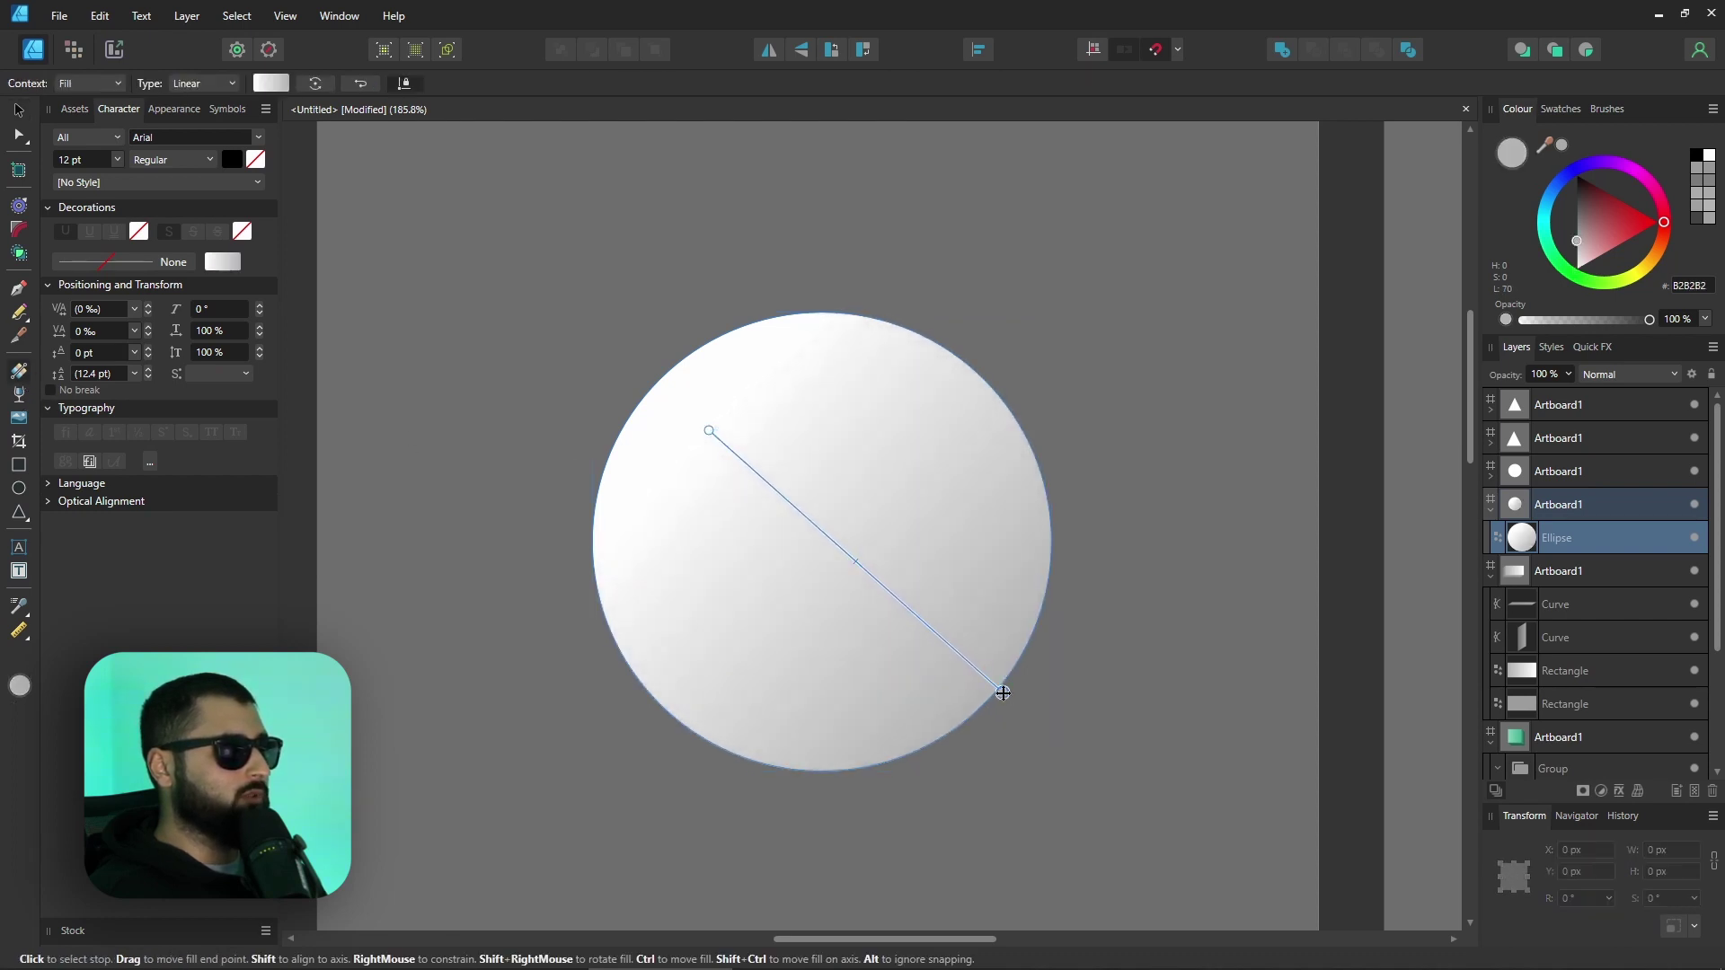
# - Darken the circle gradient's end stop to about 737373 and extend its white start point to the circle's upper-left edge
pyautogui.doubleClick(1003, 692)
pyautogui.click(411, 162)
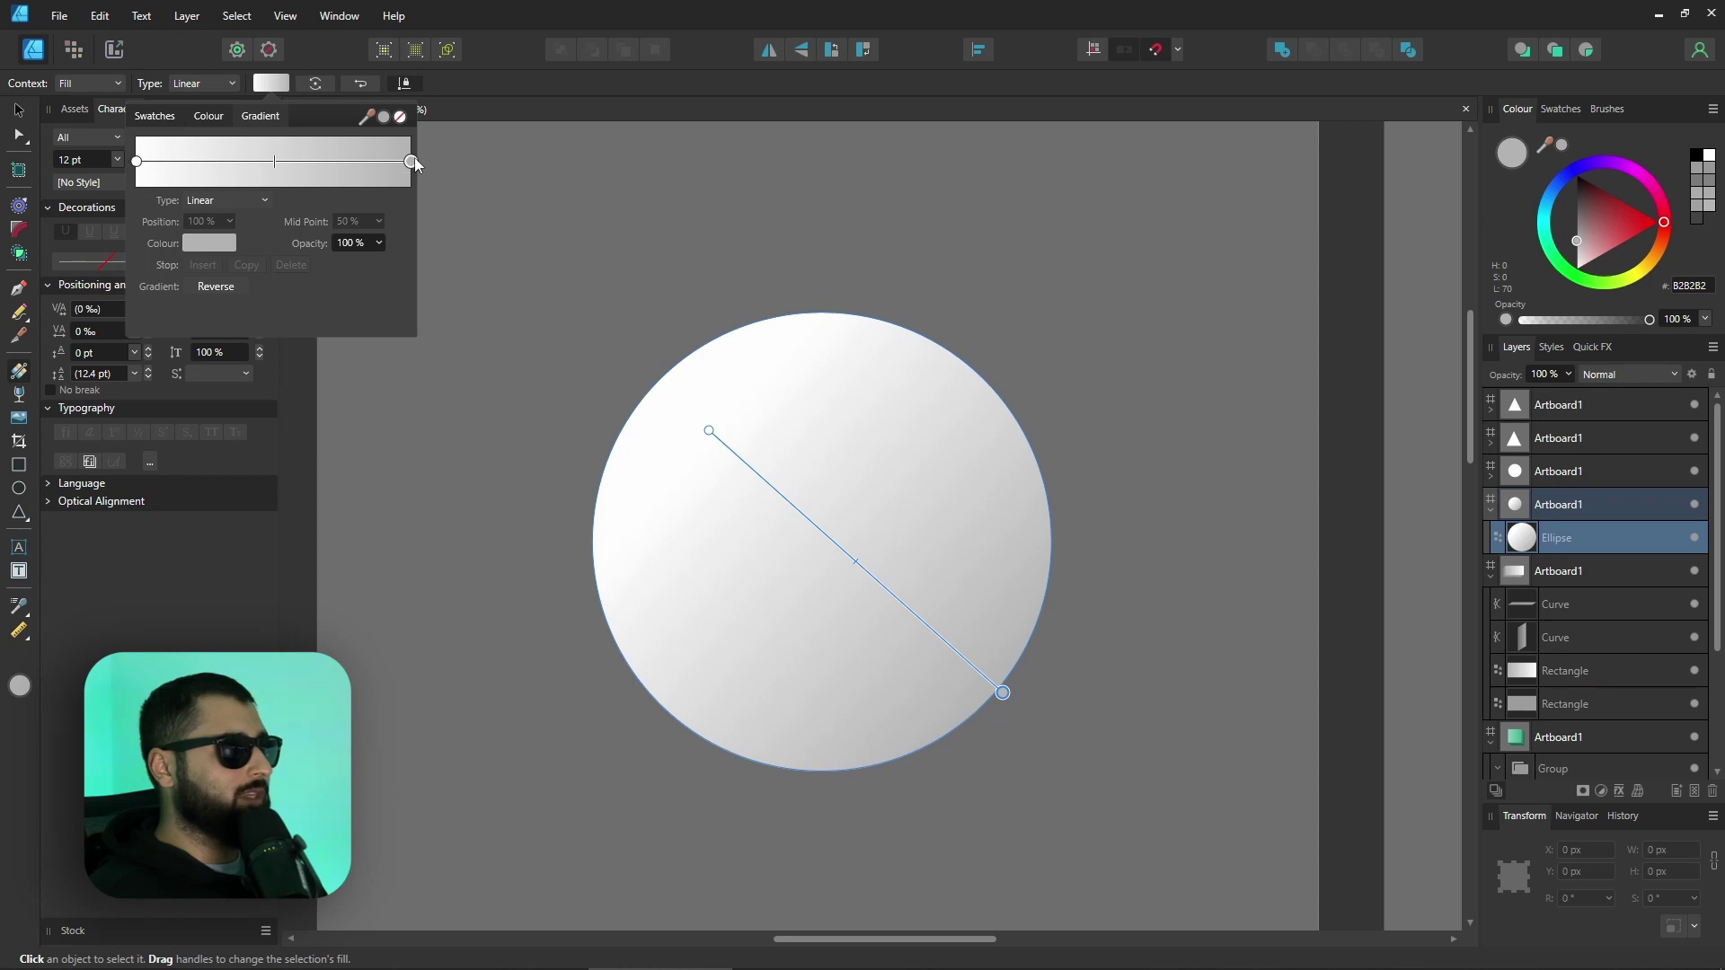
pyautogui.click(208, 242)
pyautogui.moveTo(182, 380); pyautogui.dragTo(177, 363)
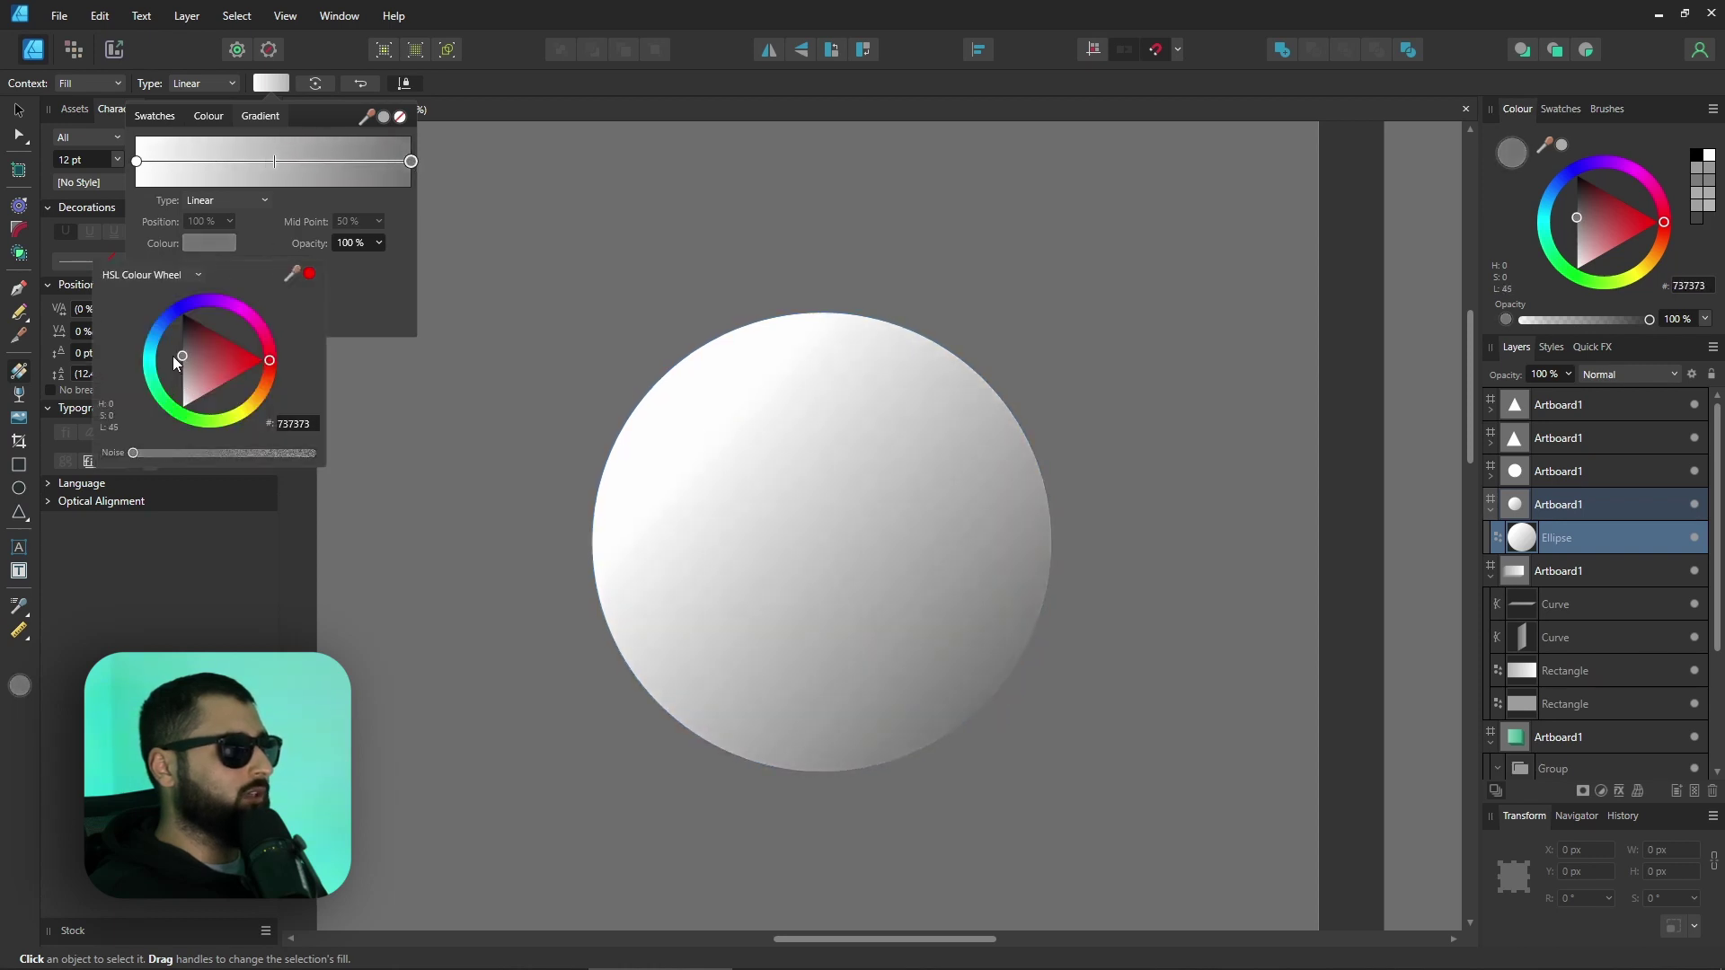
pyautogui.click(662, 375)
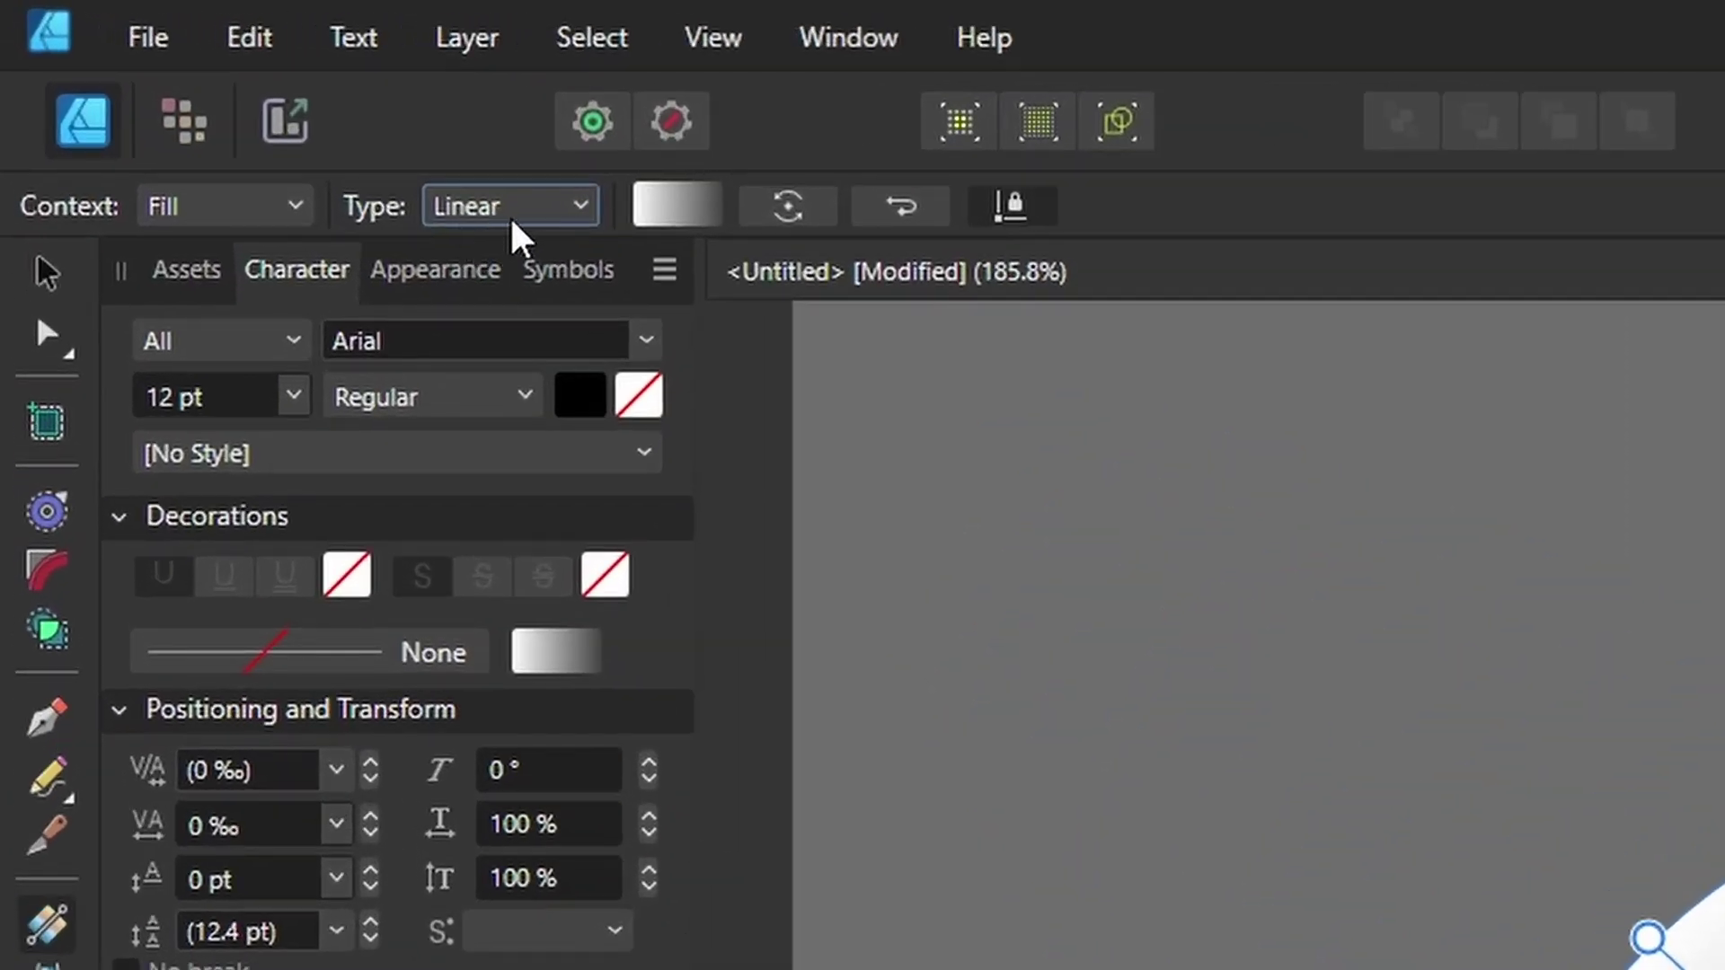
# - Change the circle's gradient type to Elliptical so it shades like a sphere, and deselect the circle
pyautogui.click(510, 214)
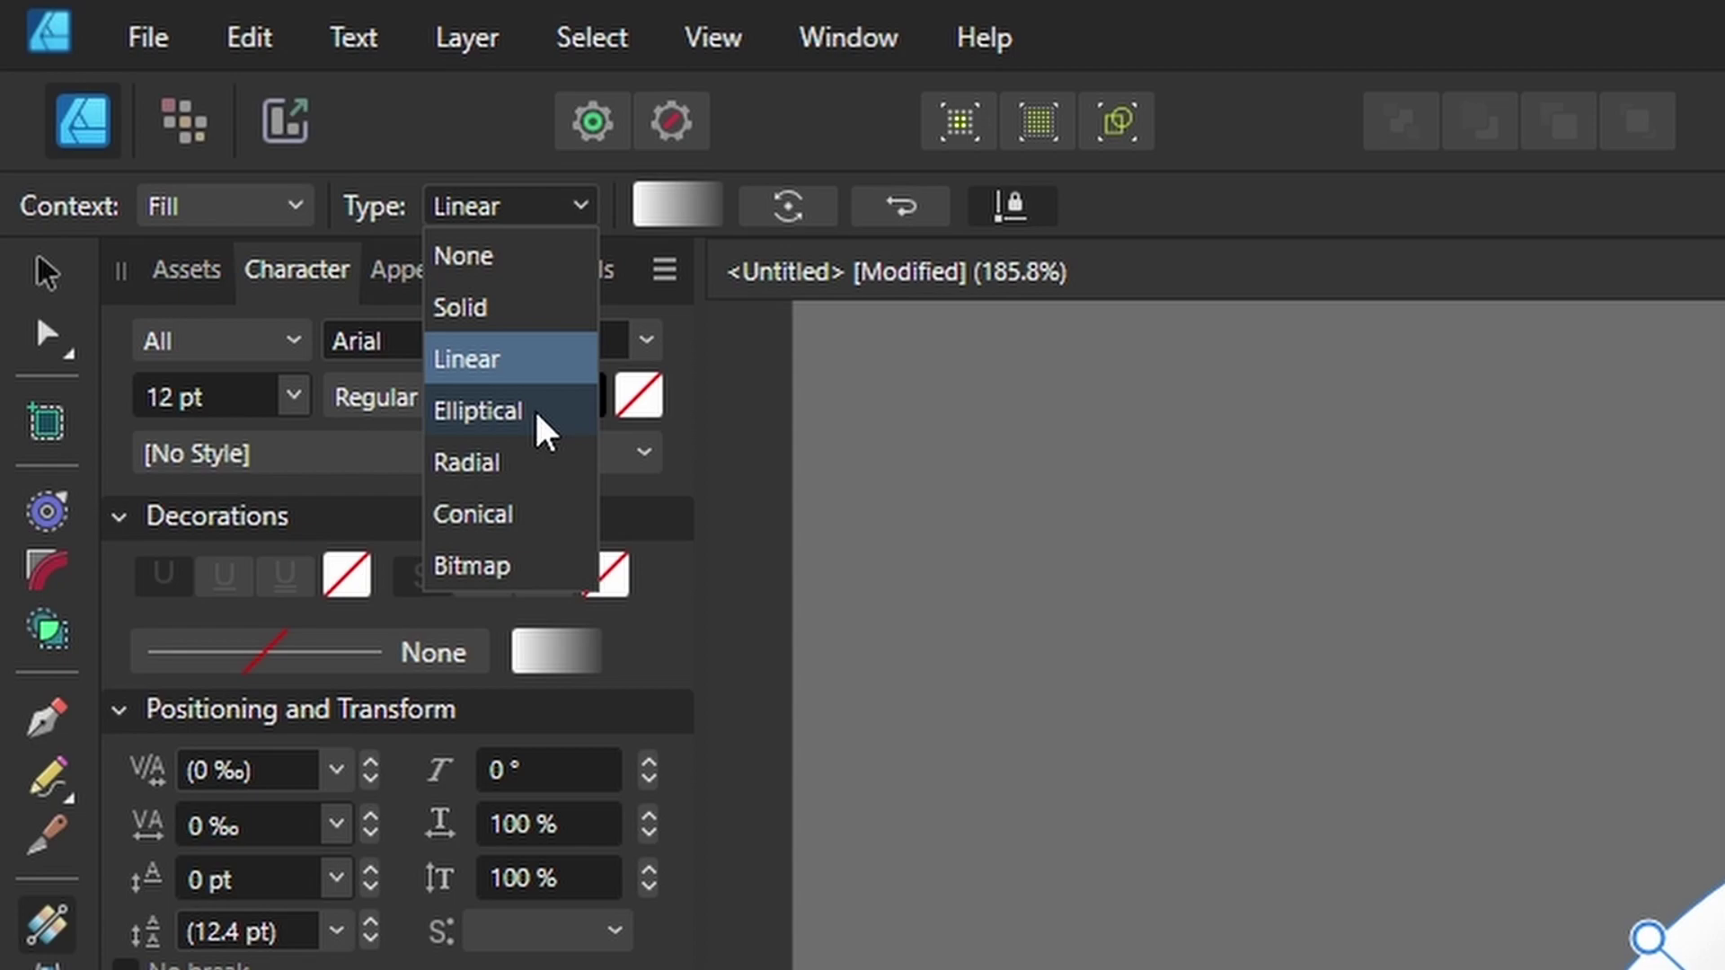
pyautogui.click(537, 414)
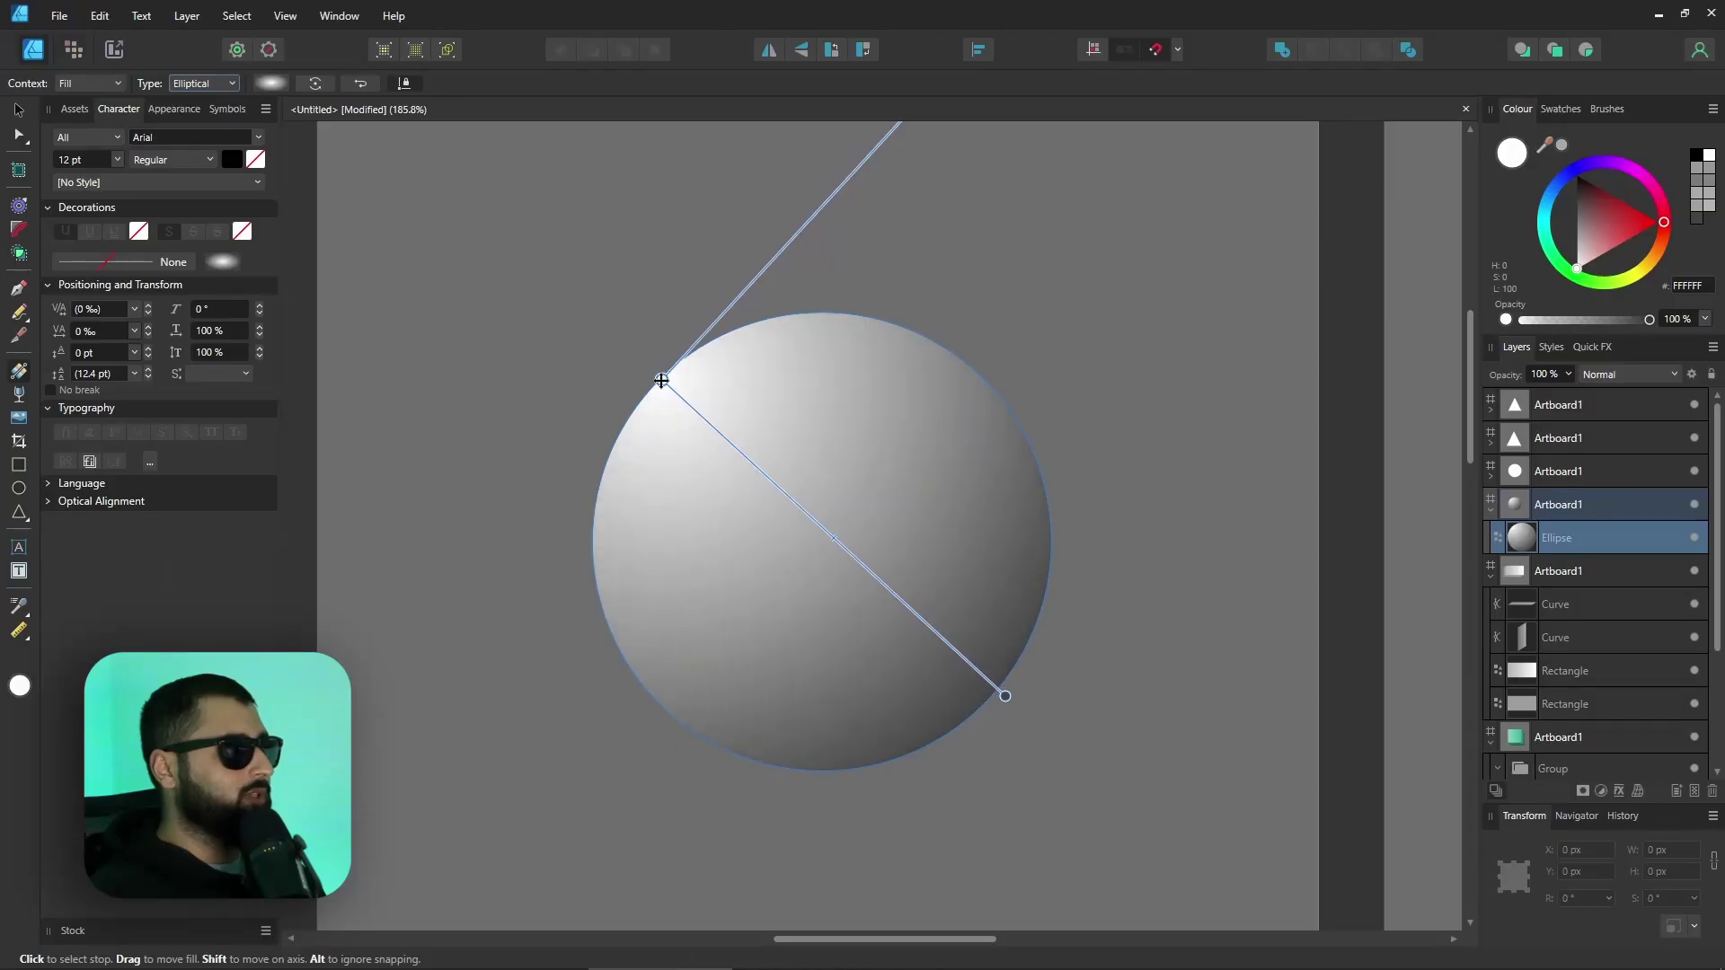
pyautogui.click(590, 352)
# - Add a black Inner Shadow to the lower circle with 100% opacity, 29.9 px radius, 12.8 px offset, 46% intensity and 135° angle
pyautogui.scroll(-5, 590, 358)
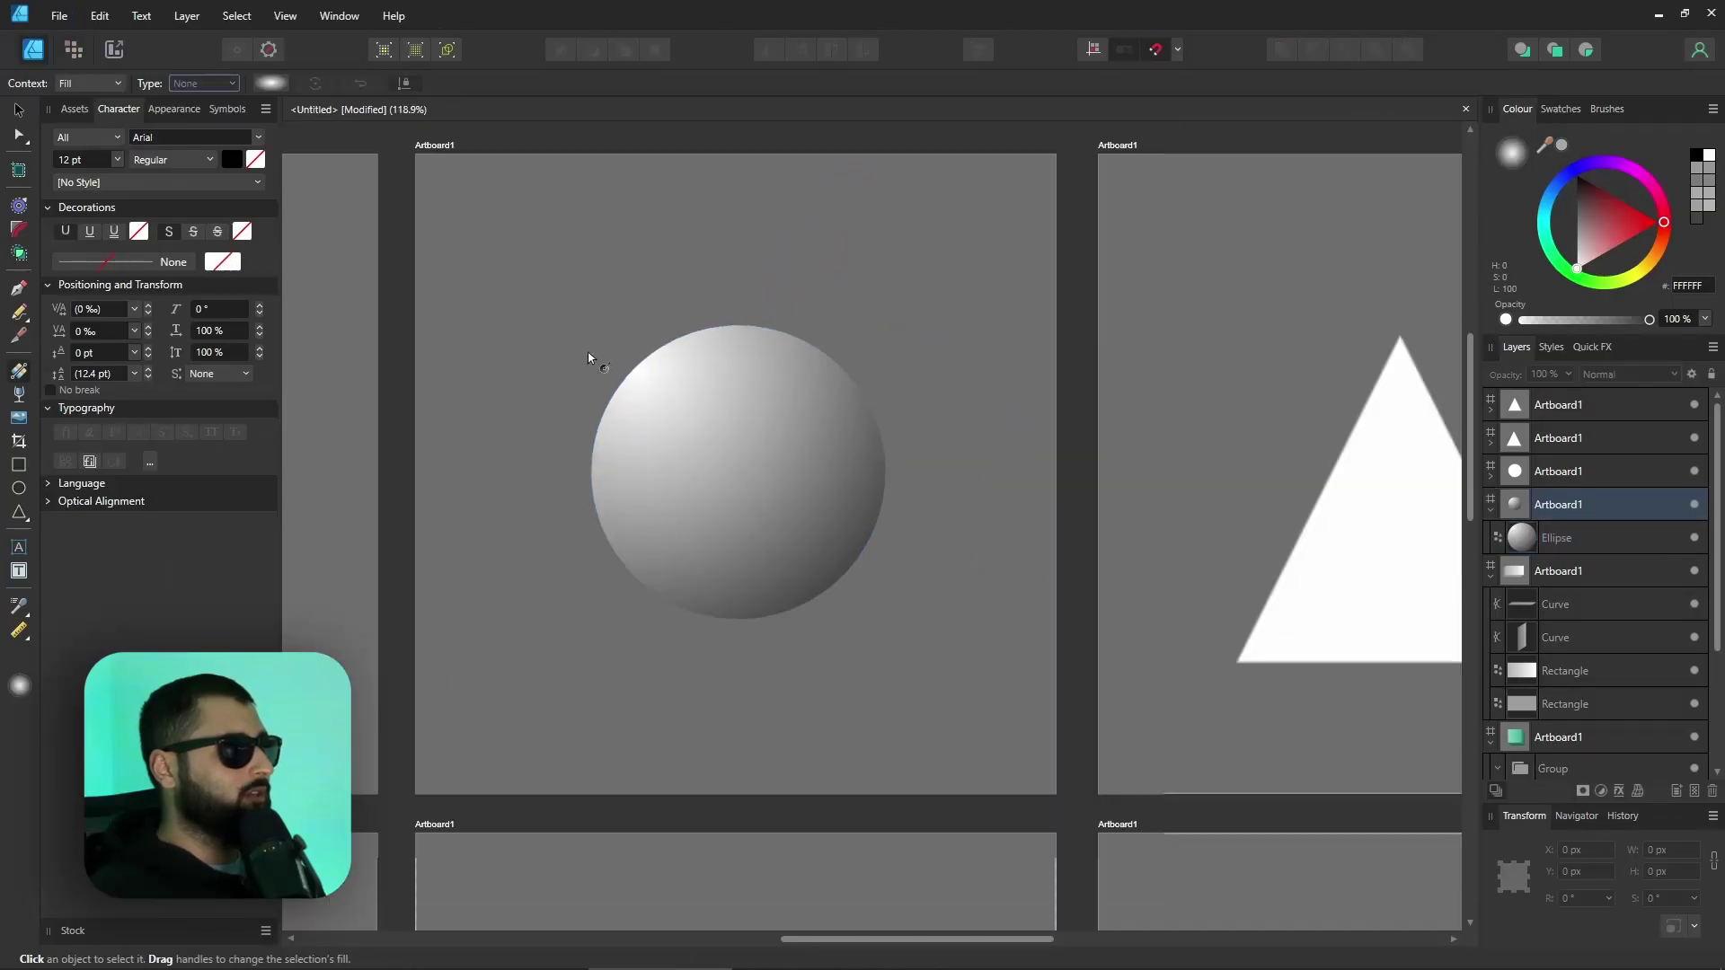
pyautogui.scroll(-2, 782, 401)
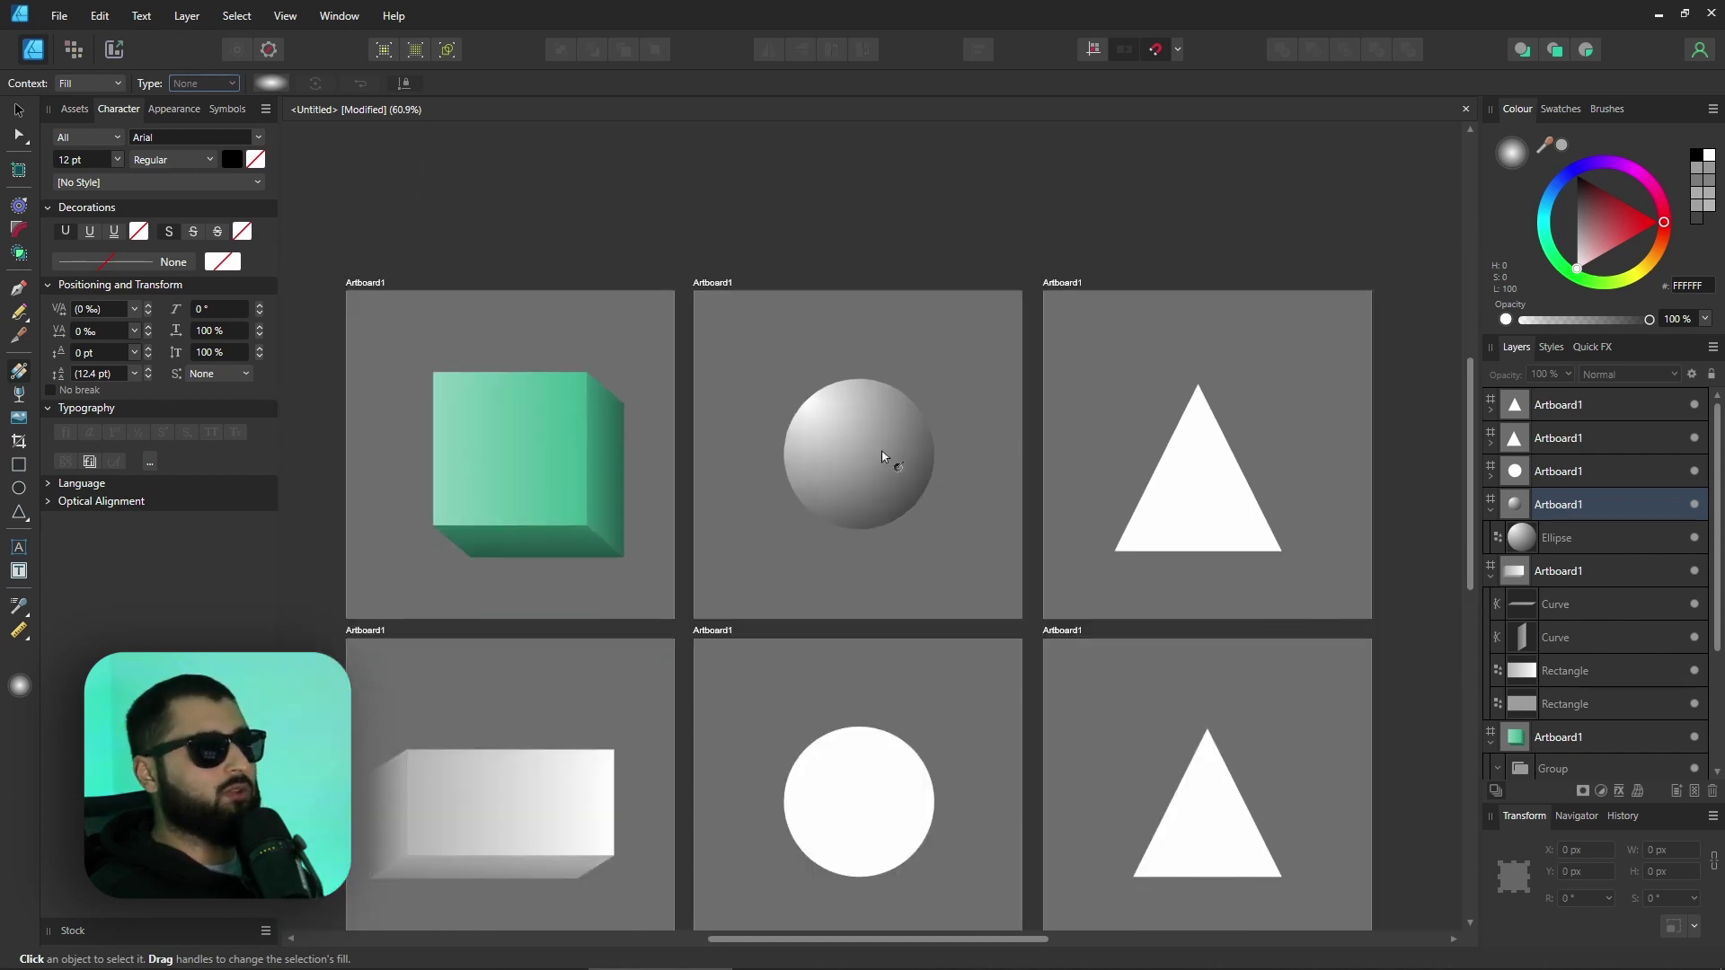
pyautogui.scroll(4, 879, 462)
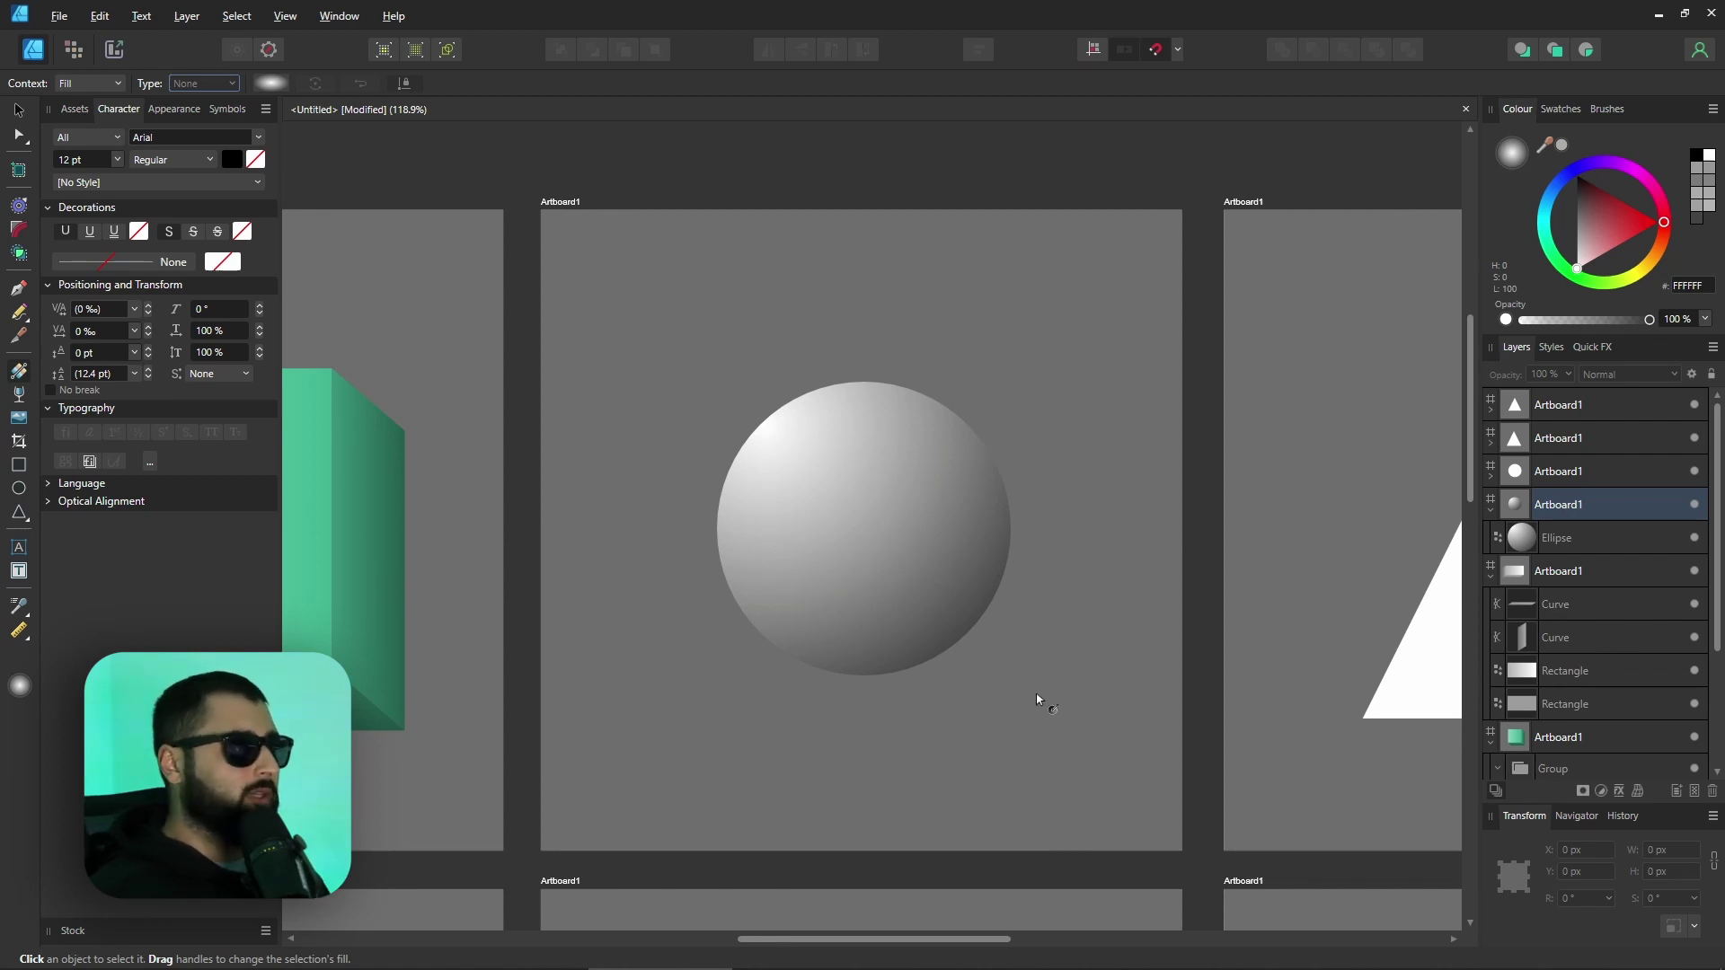
pyautogui.click(887, 570)
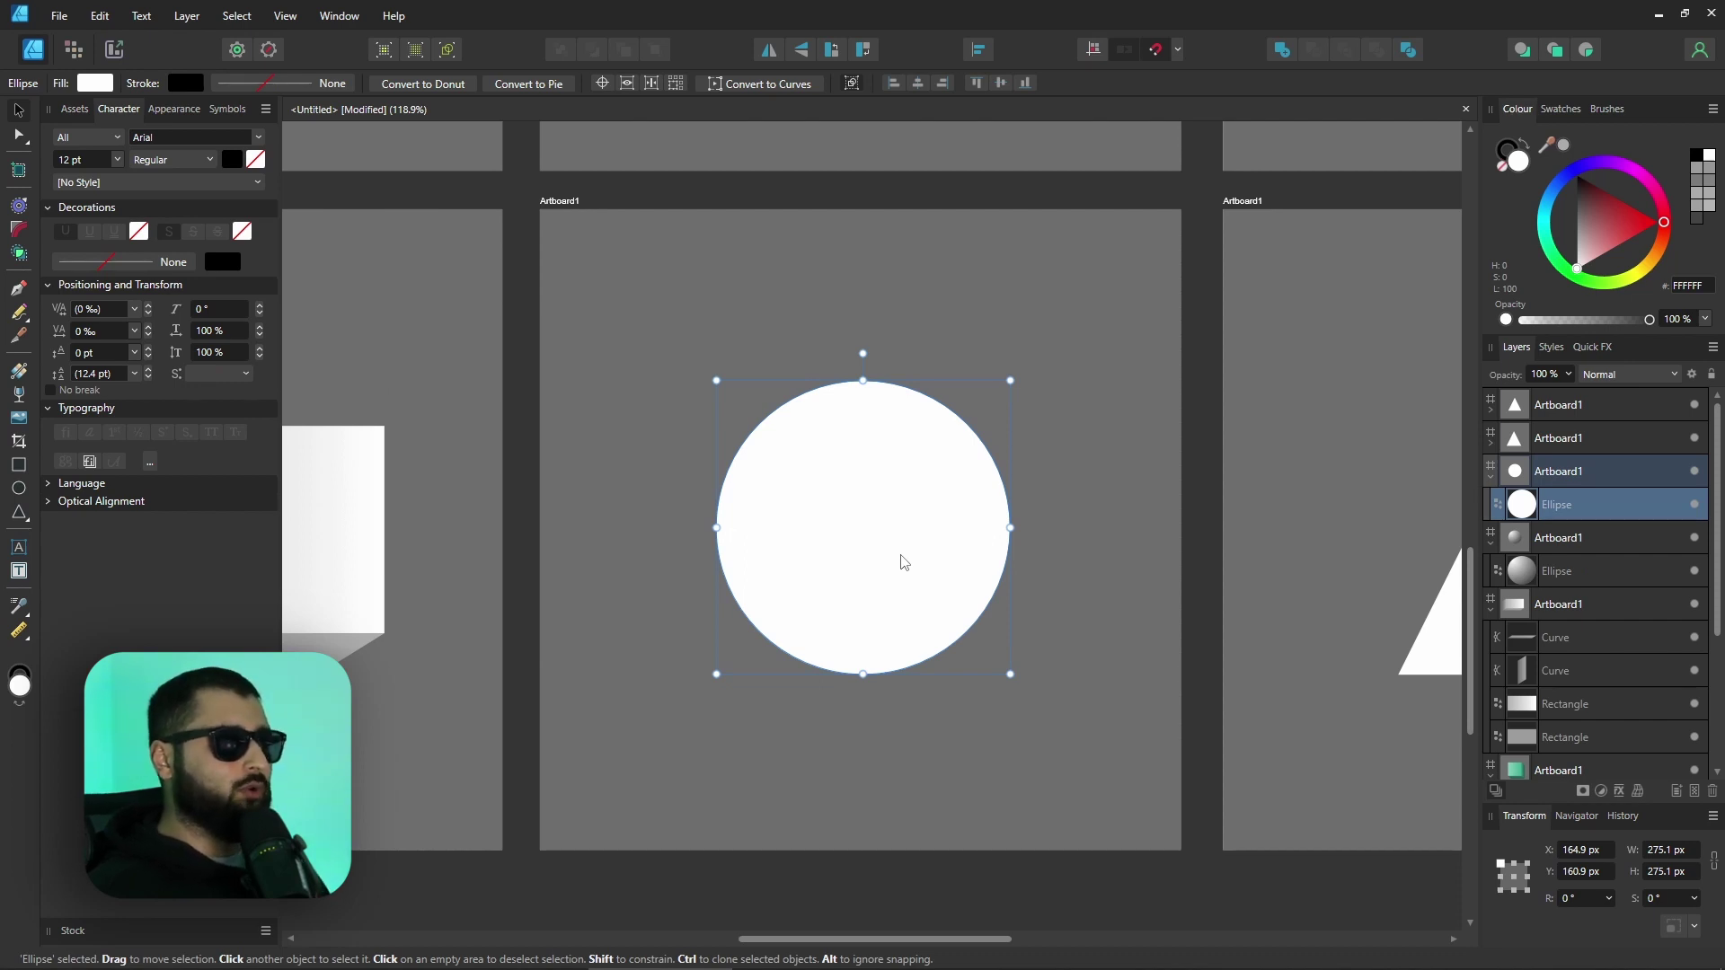
pyautogui.click(1620, 790)
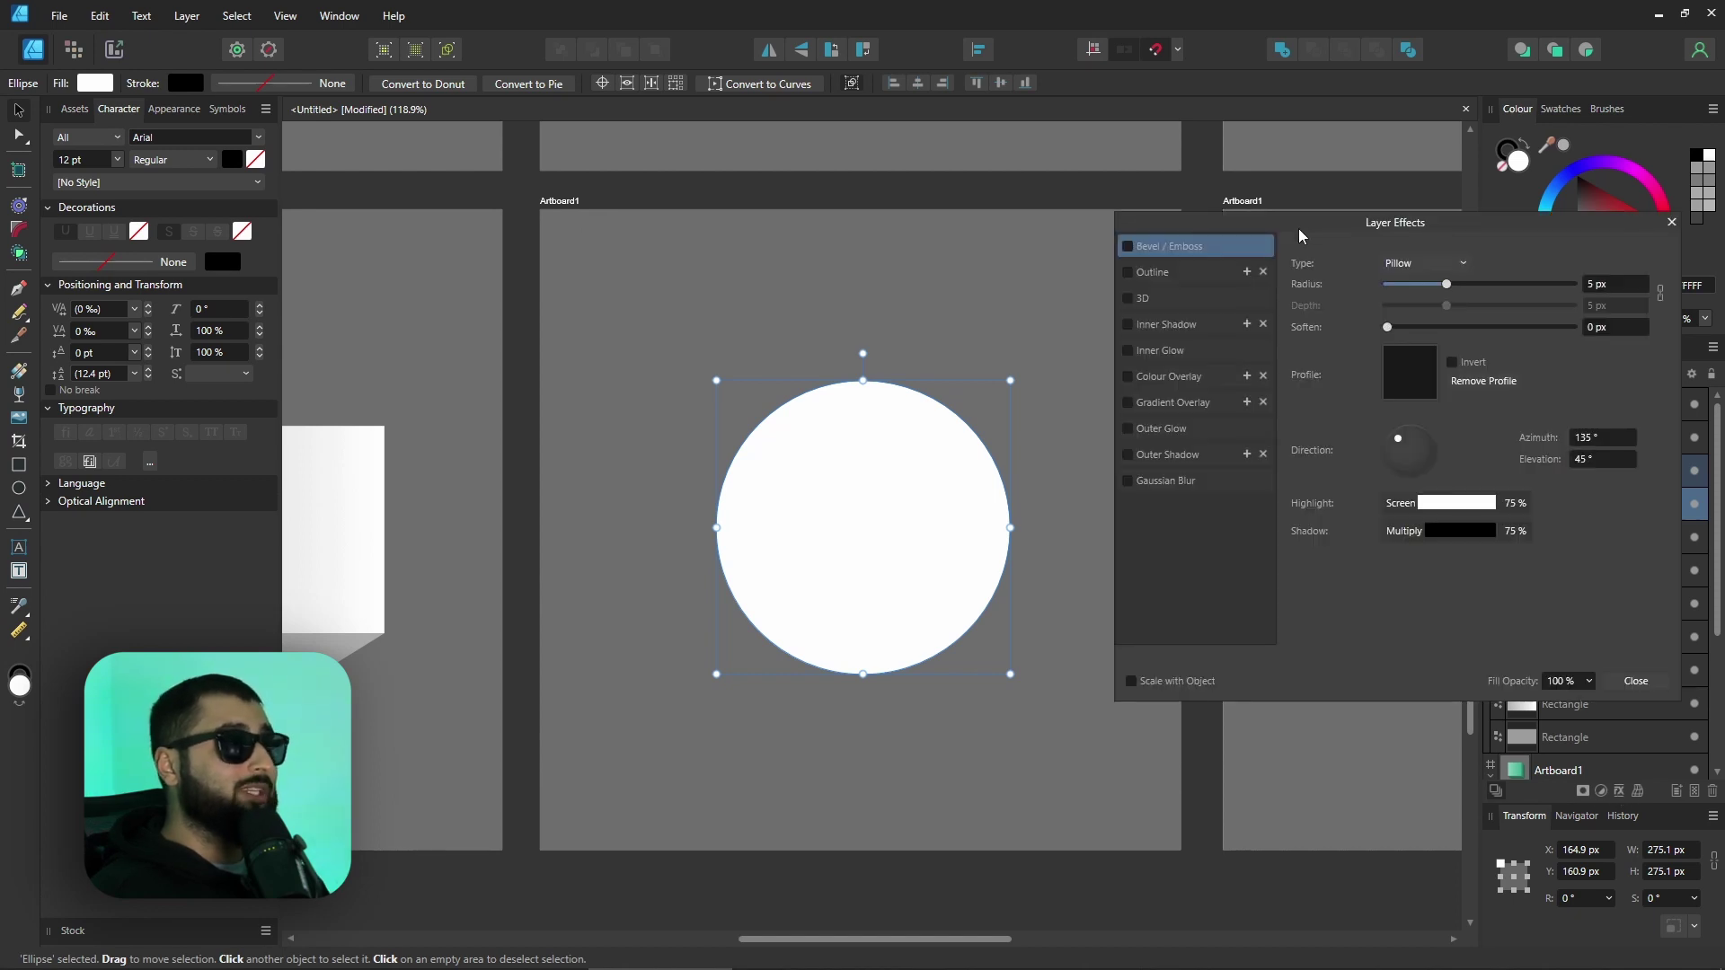
pyautogui.click(1129, 325)
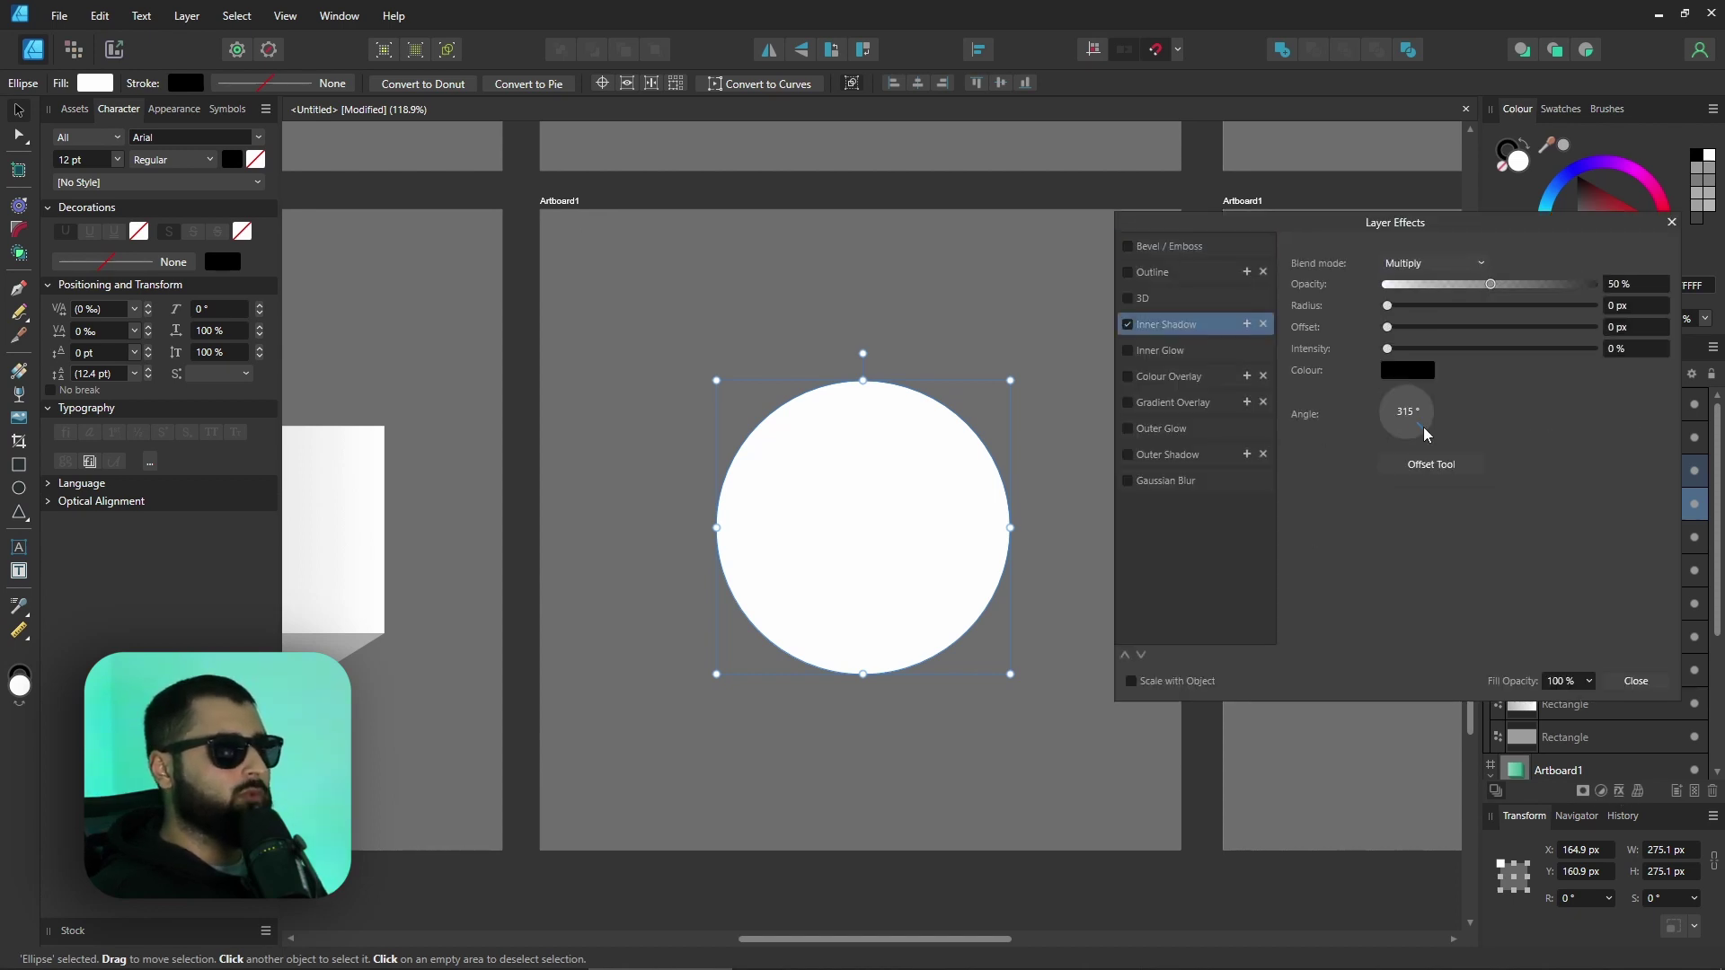
pyautogui.moveTo(1491, 284); pyautogui.dragTo(1592, 285)
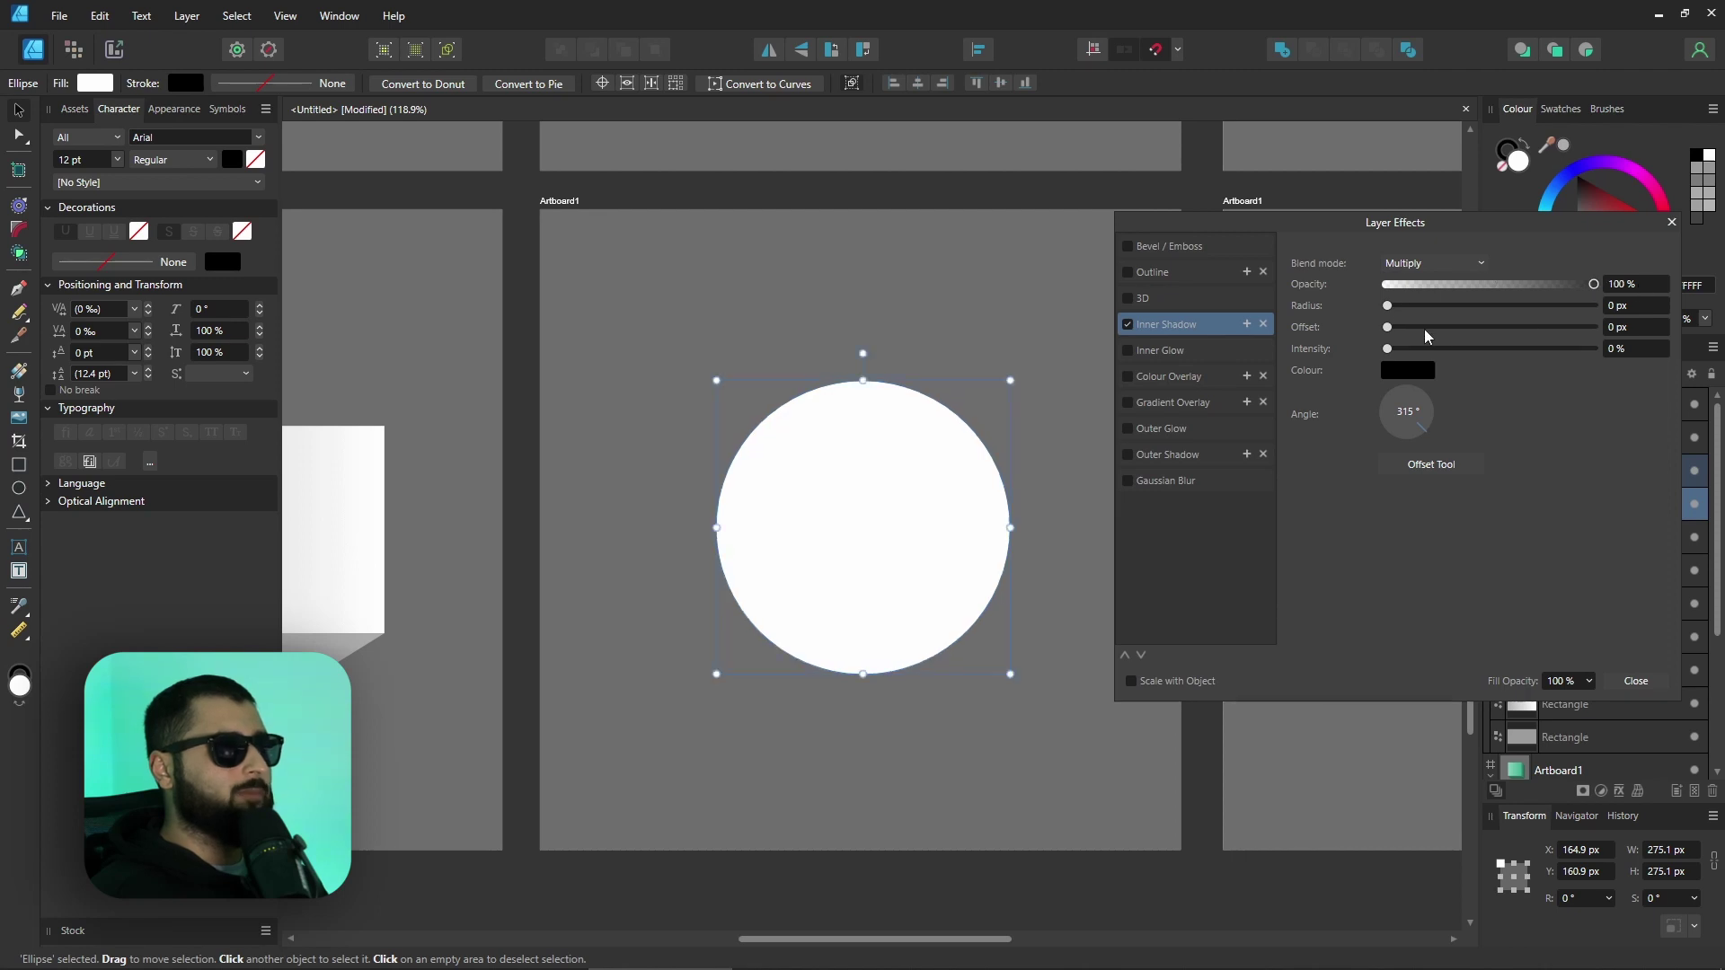
pyautogui.moveTo(1390, 310); pyautogui.dragTo(1522, 306)
pyautogui.moveTo(1387, 349); pyautogui.dragTo(1491, 327)
pyautogui.moveTo(1423, 423); pyautogui.dragTo(1382, 395)
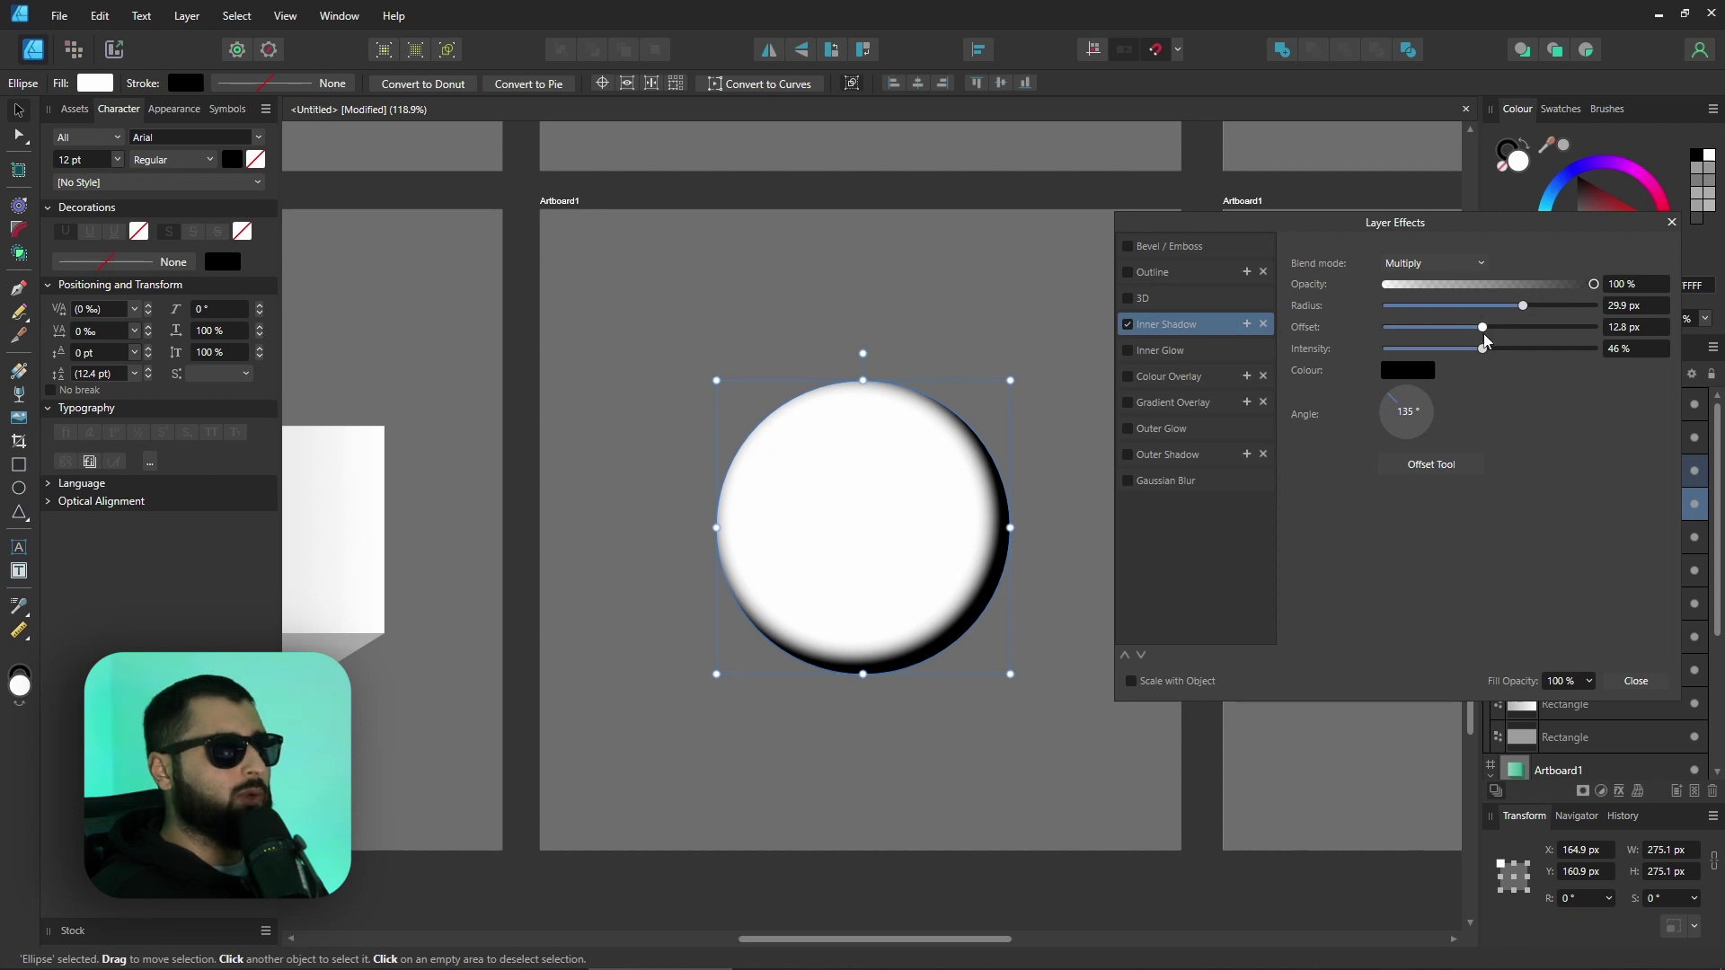
# - Soften the circle's inner shadow to 0% intensity, 42.1 px radius and 77% opacity
pyautogui.moveTo(1483, 349); pyautogui.dragTo(1380, 356)
pyautogui.moveTo(1521, 305); pyautogui.dragTo(1552, 308)
pyautogui.click(1547, 284)
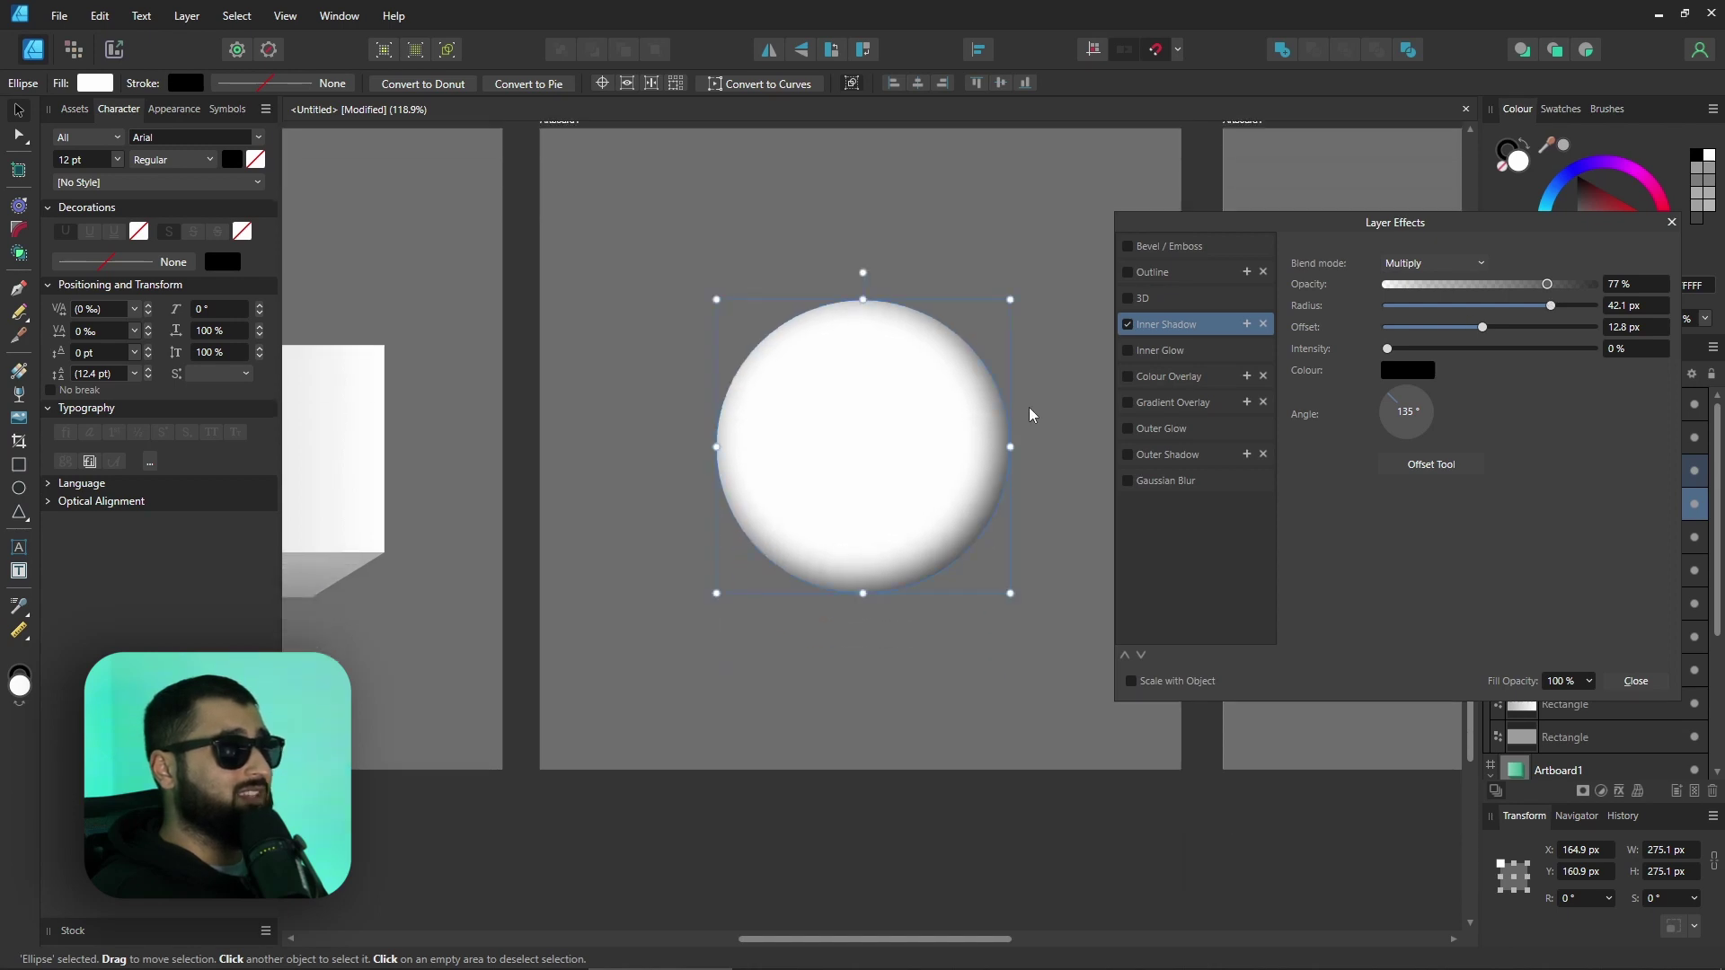
pyautogui.scroll(-5, 1025, 431)
pyautogui.scroll(2, 984, 521)
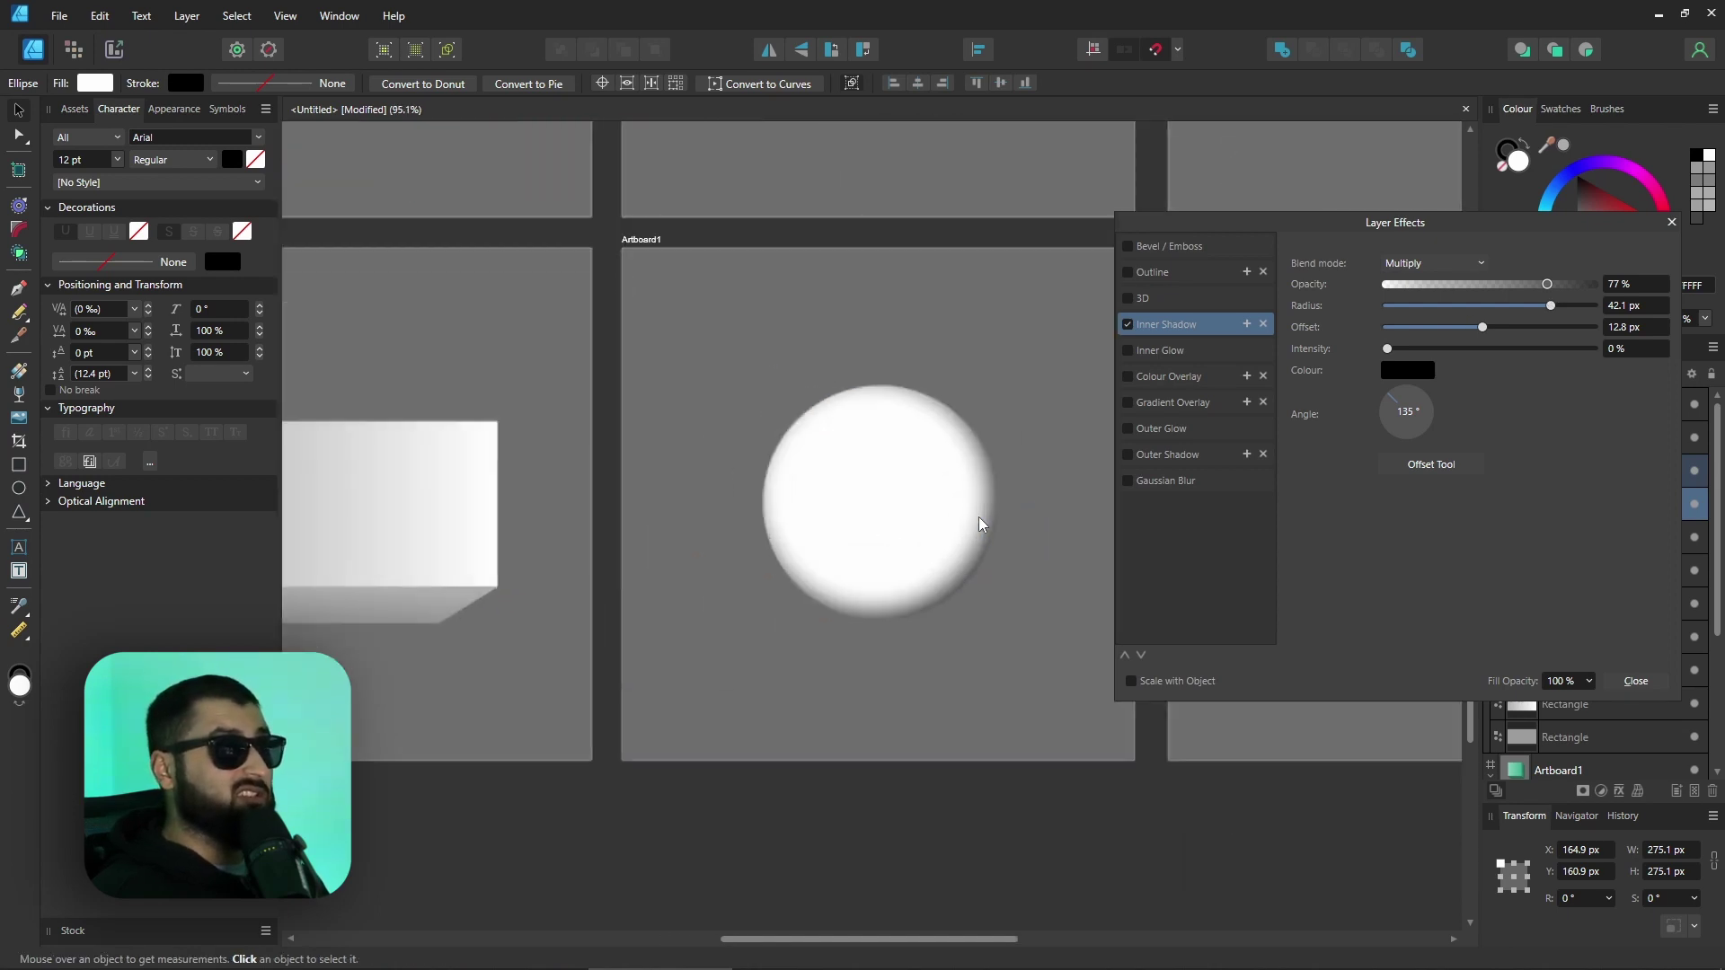
pyautogui.scroll(4, 947, 521)
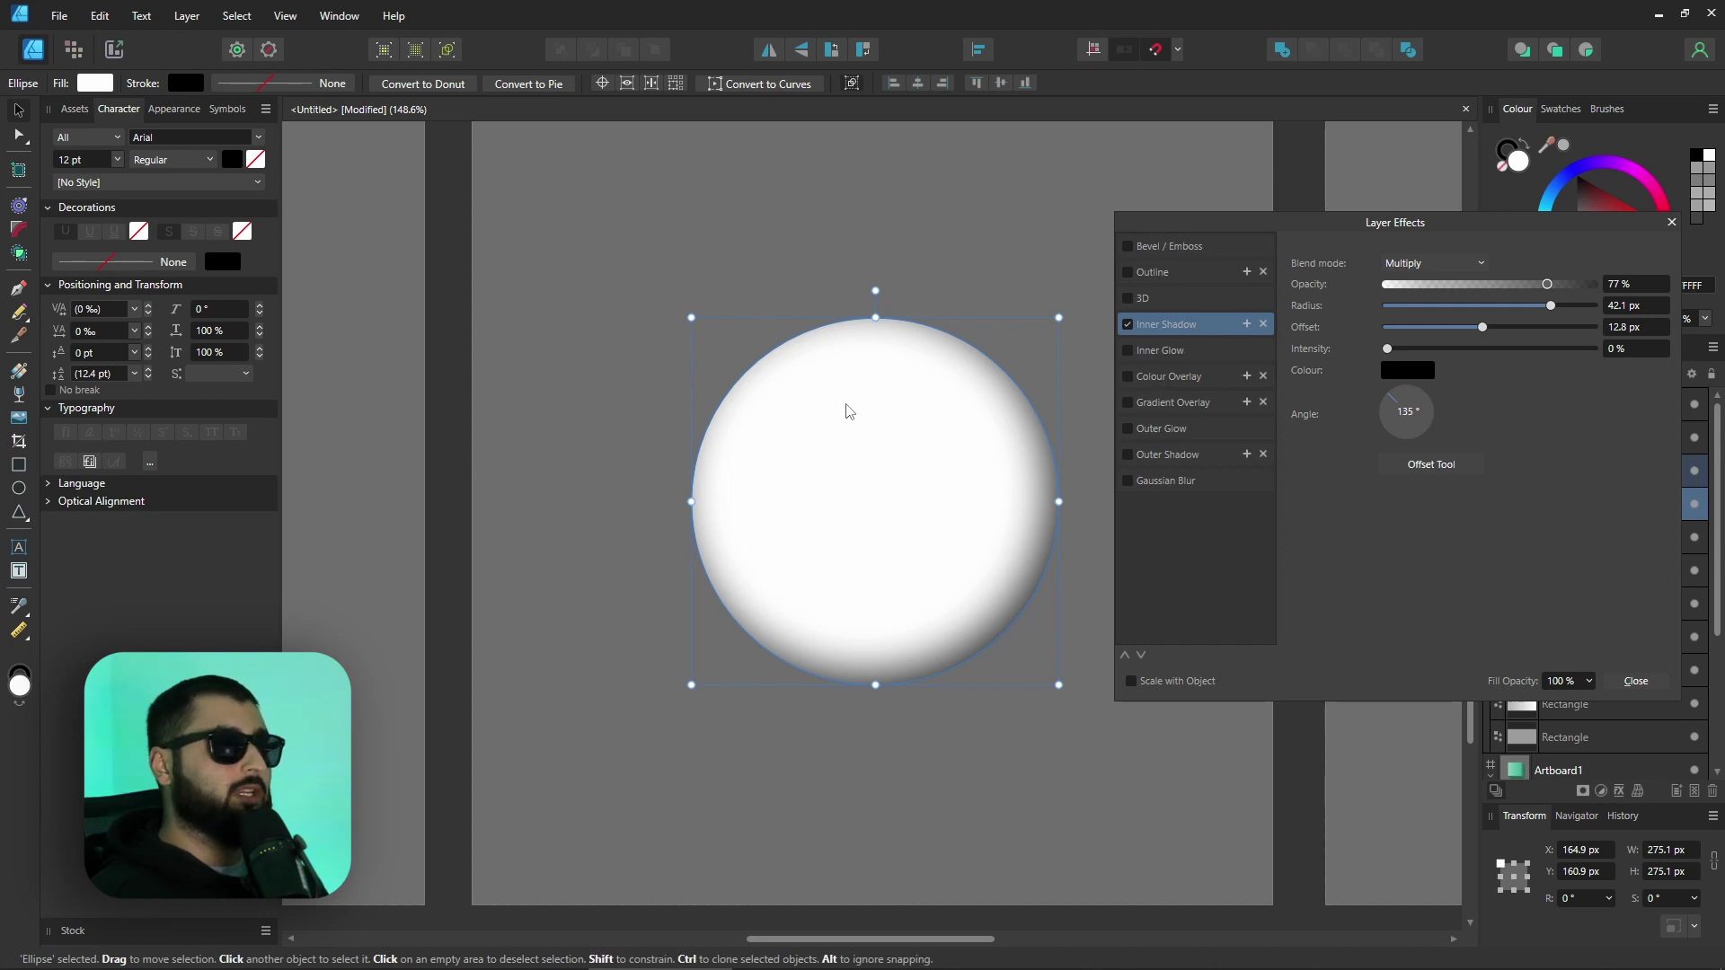
# - Add a second Inner Shadow to the circle as a white highlight with Screen blend mode, 315° angle and 100% opacity
pyautogui.click(1247, 325)
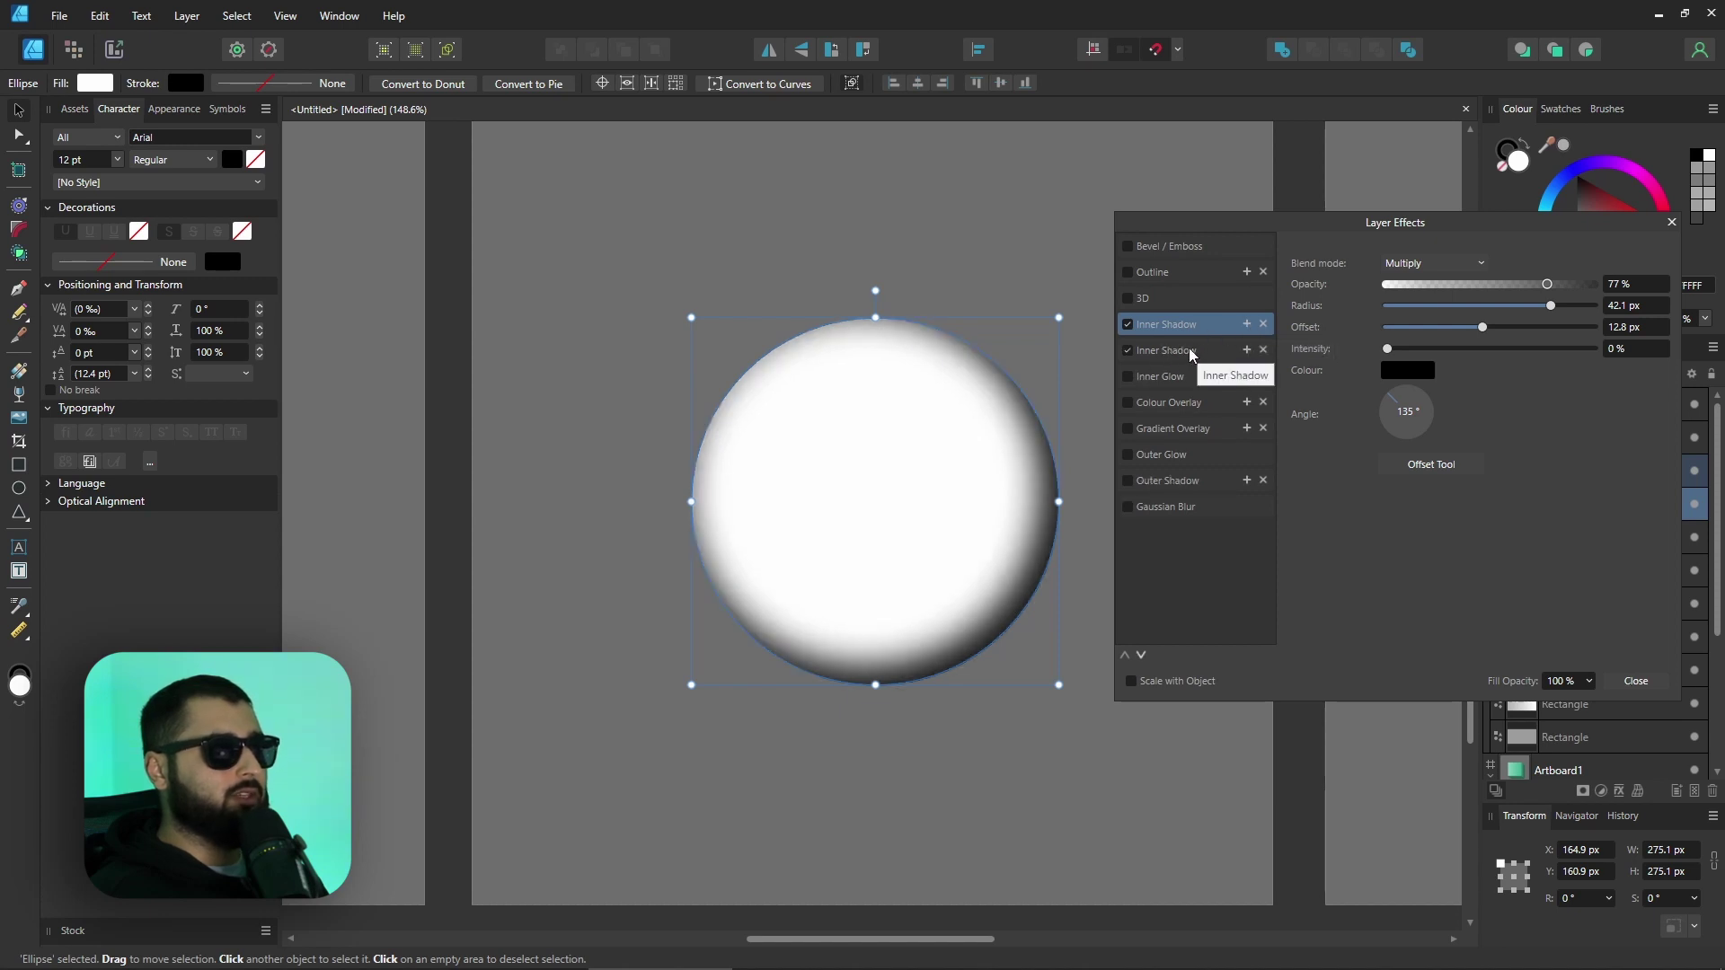
pyautogui.click(1184, 359)
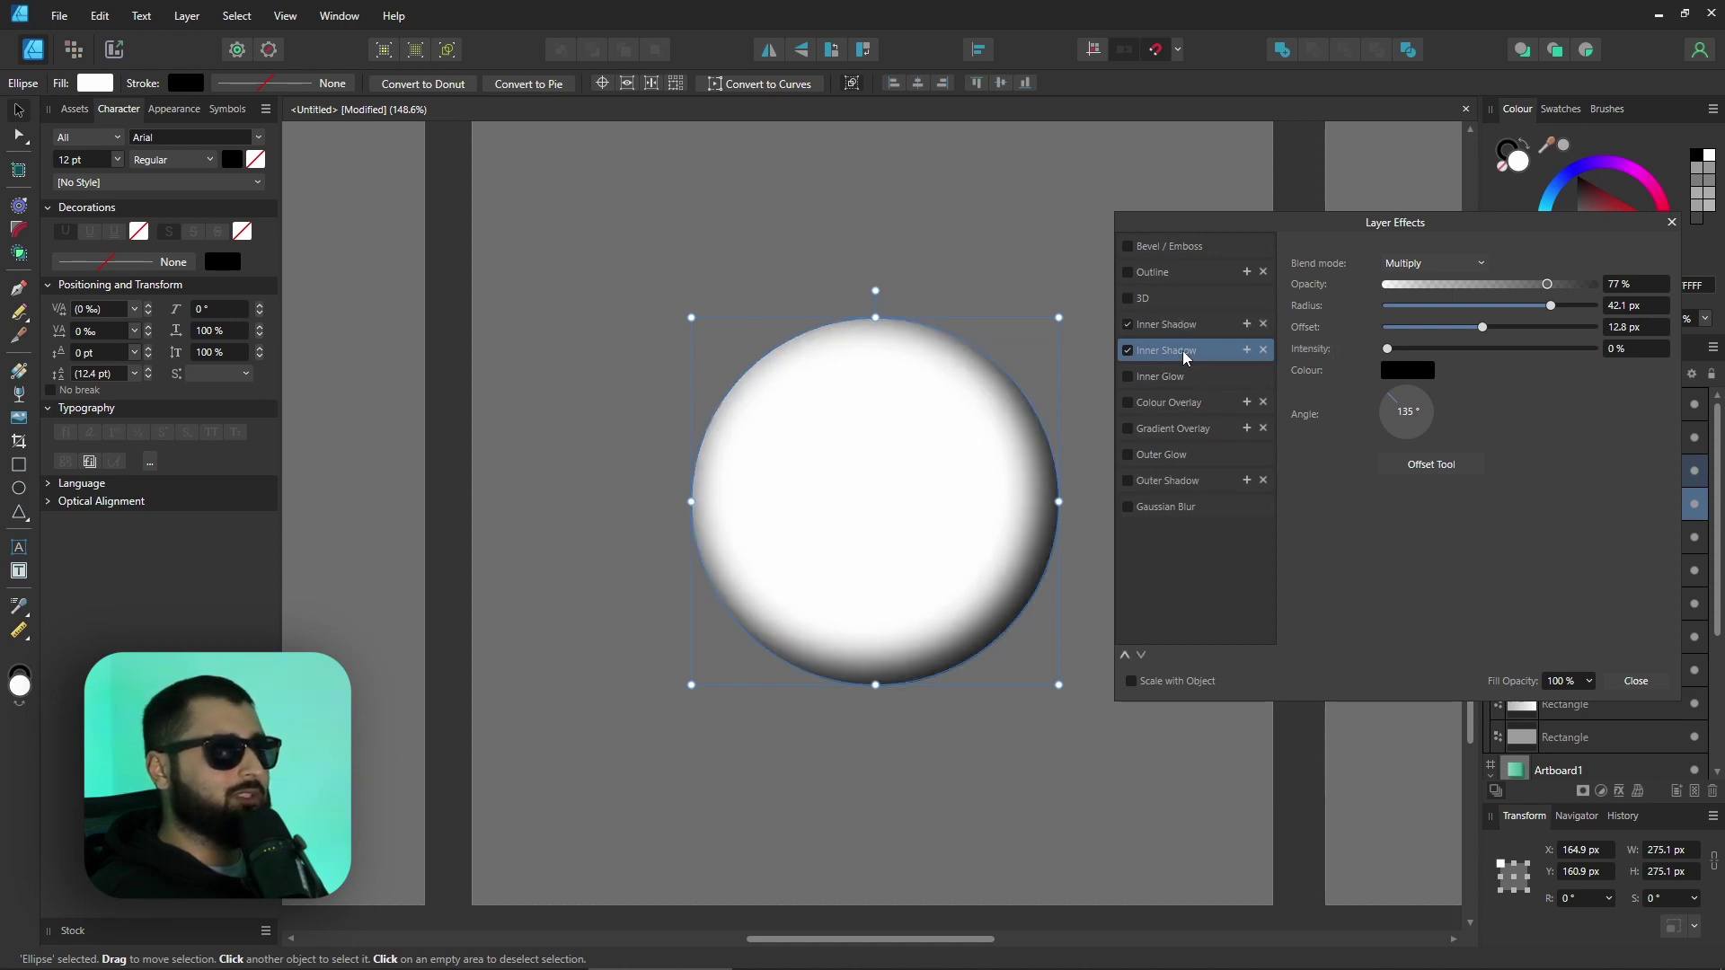
pyautogui.moveTo(1412, 418)
pyautogui.mouseDown()
pyautogui.moveTo(1404, 388)
pyautogui.moveTo(1388, 409)
pyautogui.moveTo(1428, 446)
pyautogui.moveTo(1419, 428)
pyautogui.mouseUp()
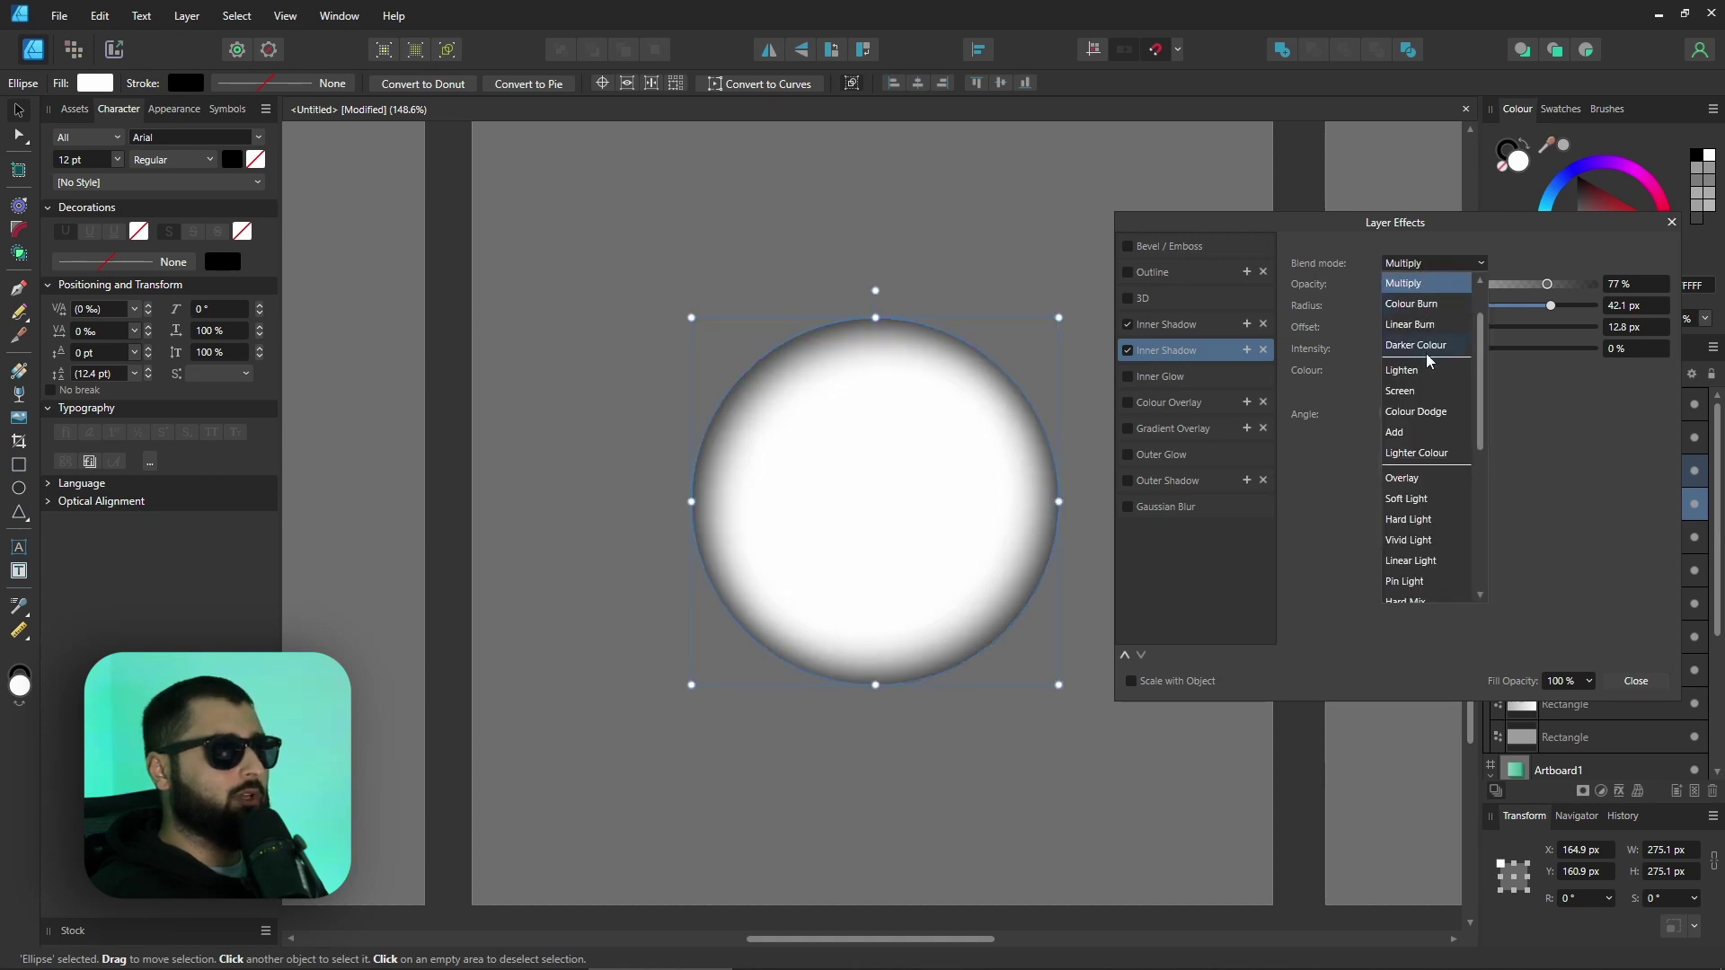
pyautogui.click(1426, 391)
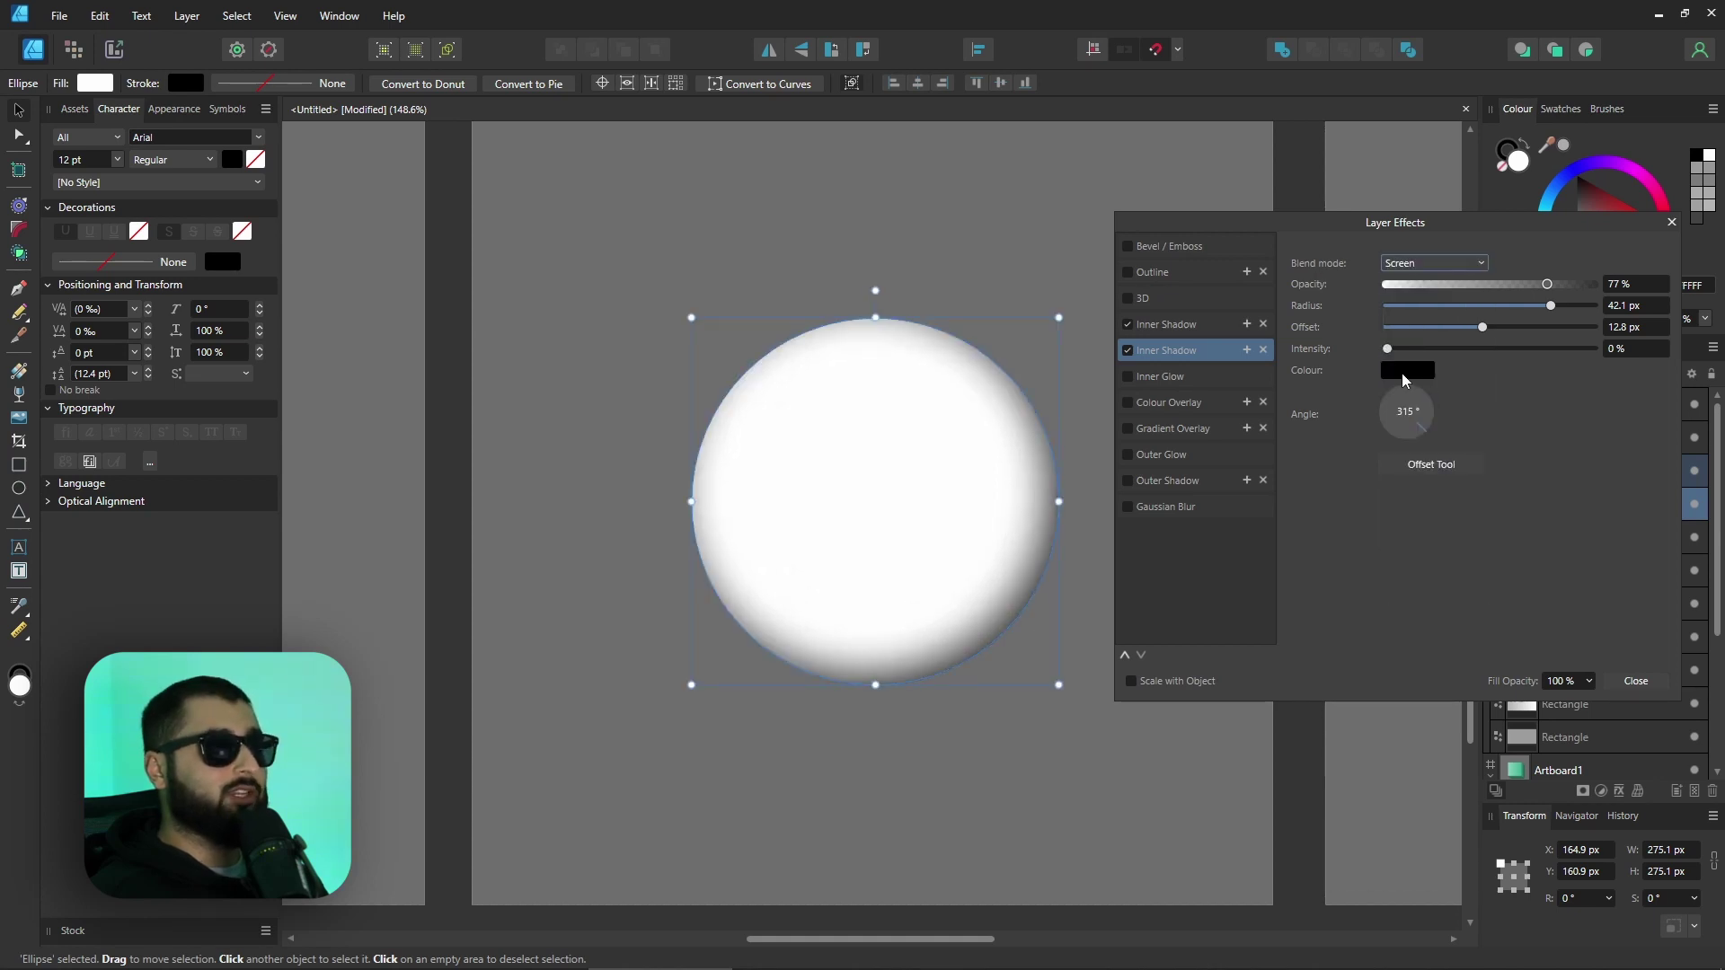
pyautogui.click(1406, 371)
pyautogui.click(1356, 586)
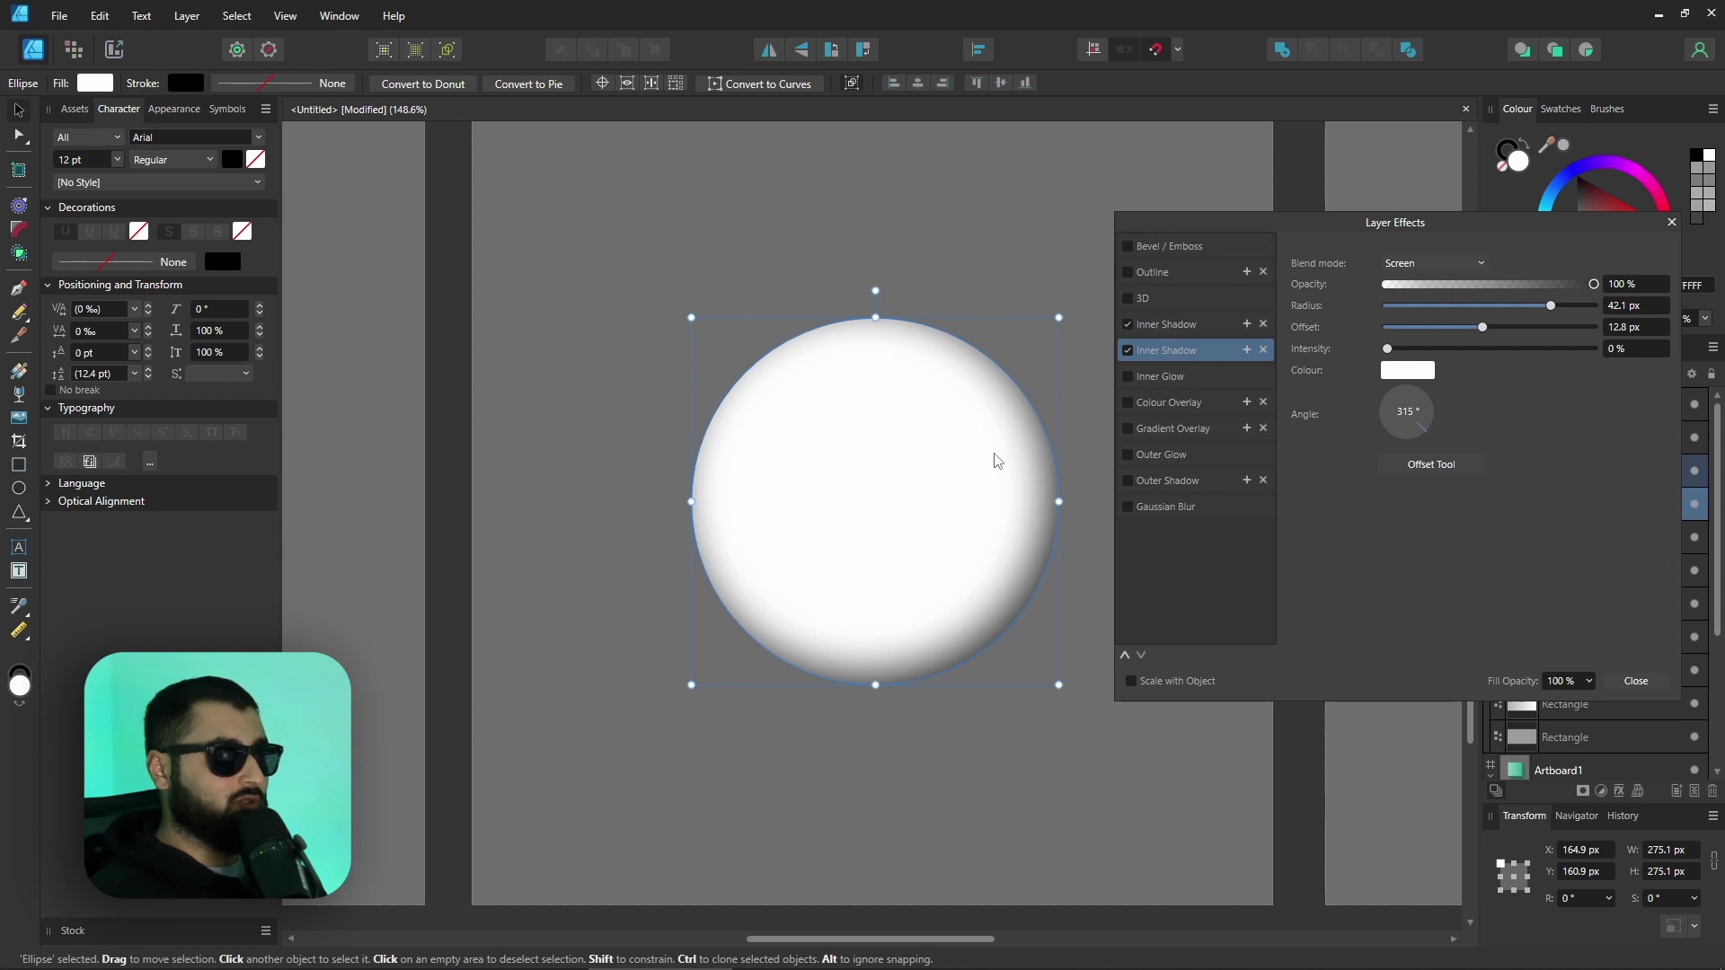
# - Fill the circle with pinkish red and refine its Screen inner shadow to 46% opacity, 19.2 px radius, 4.9 px offset and 20% intensity
pyautogui.moveTo(1593, 199); pyautogui.dragTo(1617, 194)
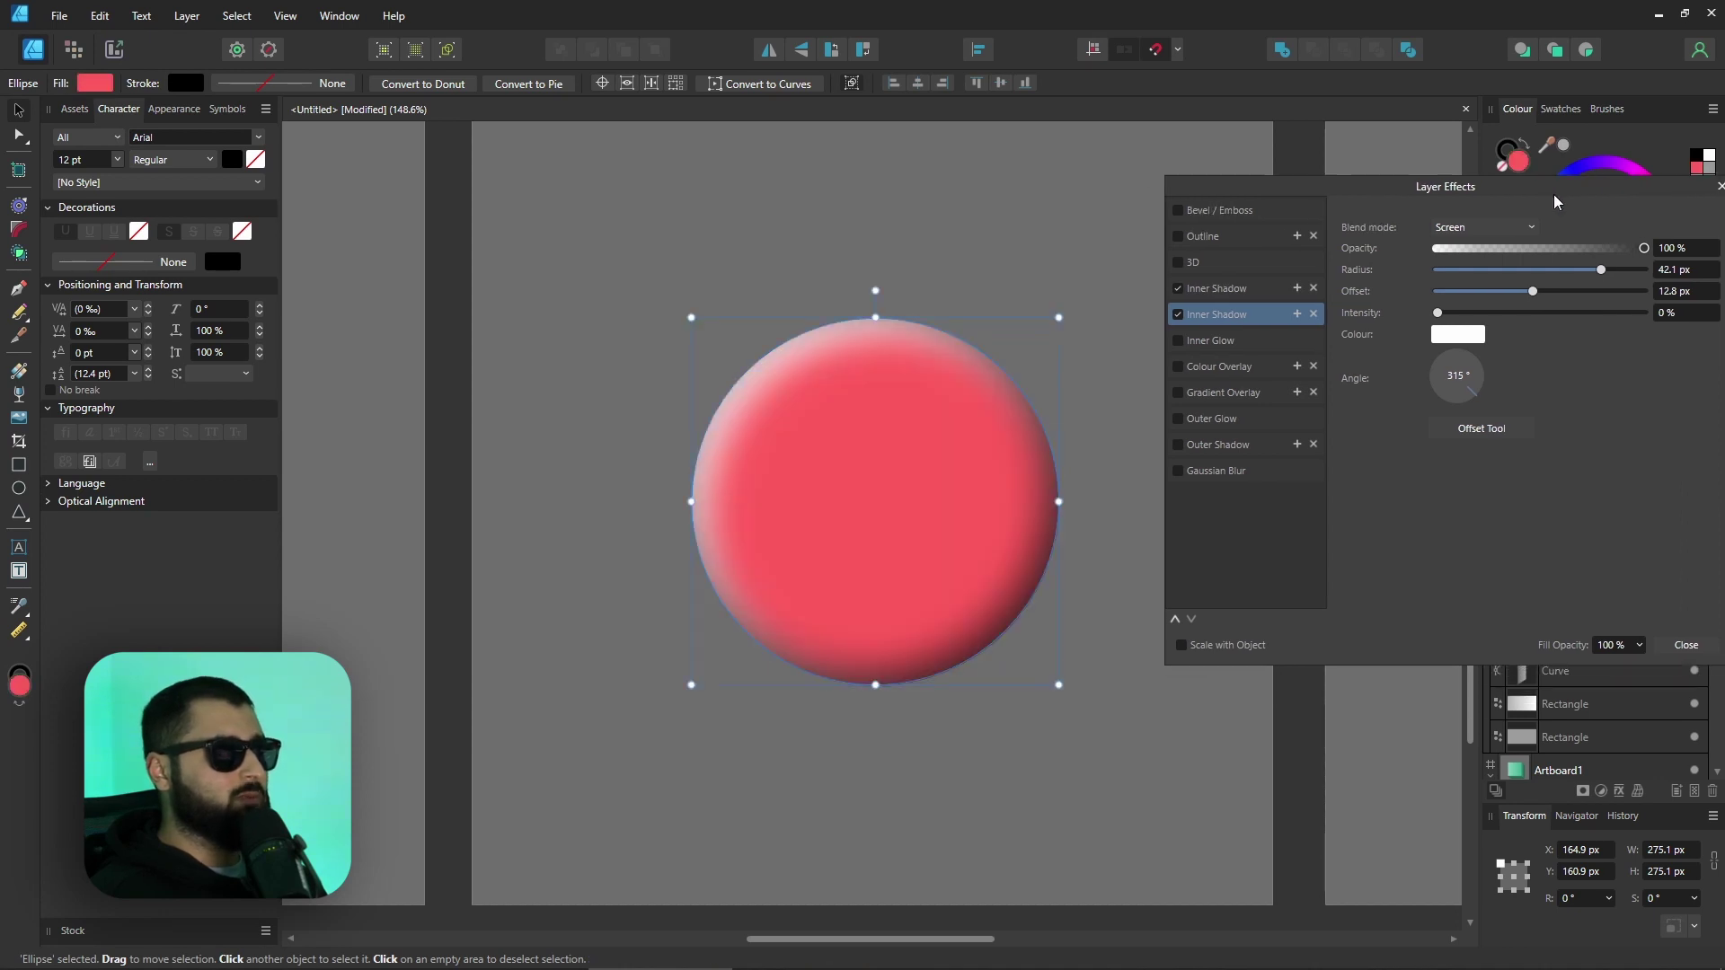
pyautogui.moveTo(1539, 285)
pyautogui.mouseDown()
pyautogui.moveTo(1516, 288)
pyautogui.moveTo(1586, 268)
pyautogui.moveTo(1560, 271)
pyautogui.moveTo(1604, 292)
pyautogui.moveTo(1563, 248)
pyautogui.moveTo(1548, 255)
pyautogui.mouseUp()
pyautogui.click(1218, 286)
pyautogui.click(1219, 312)
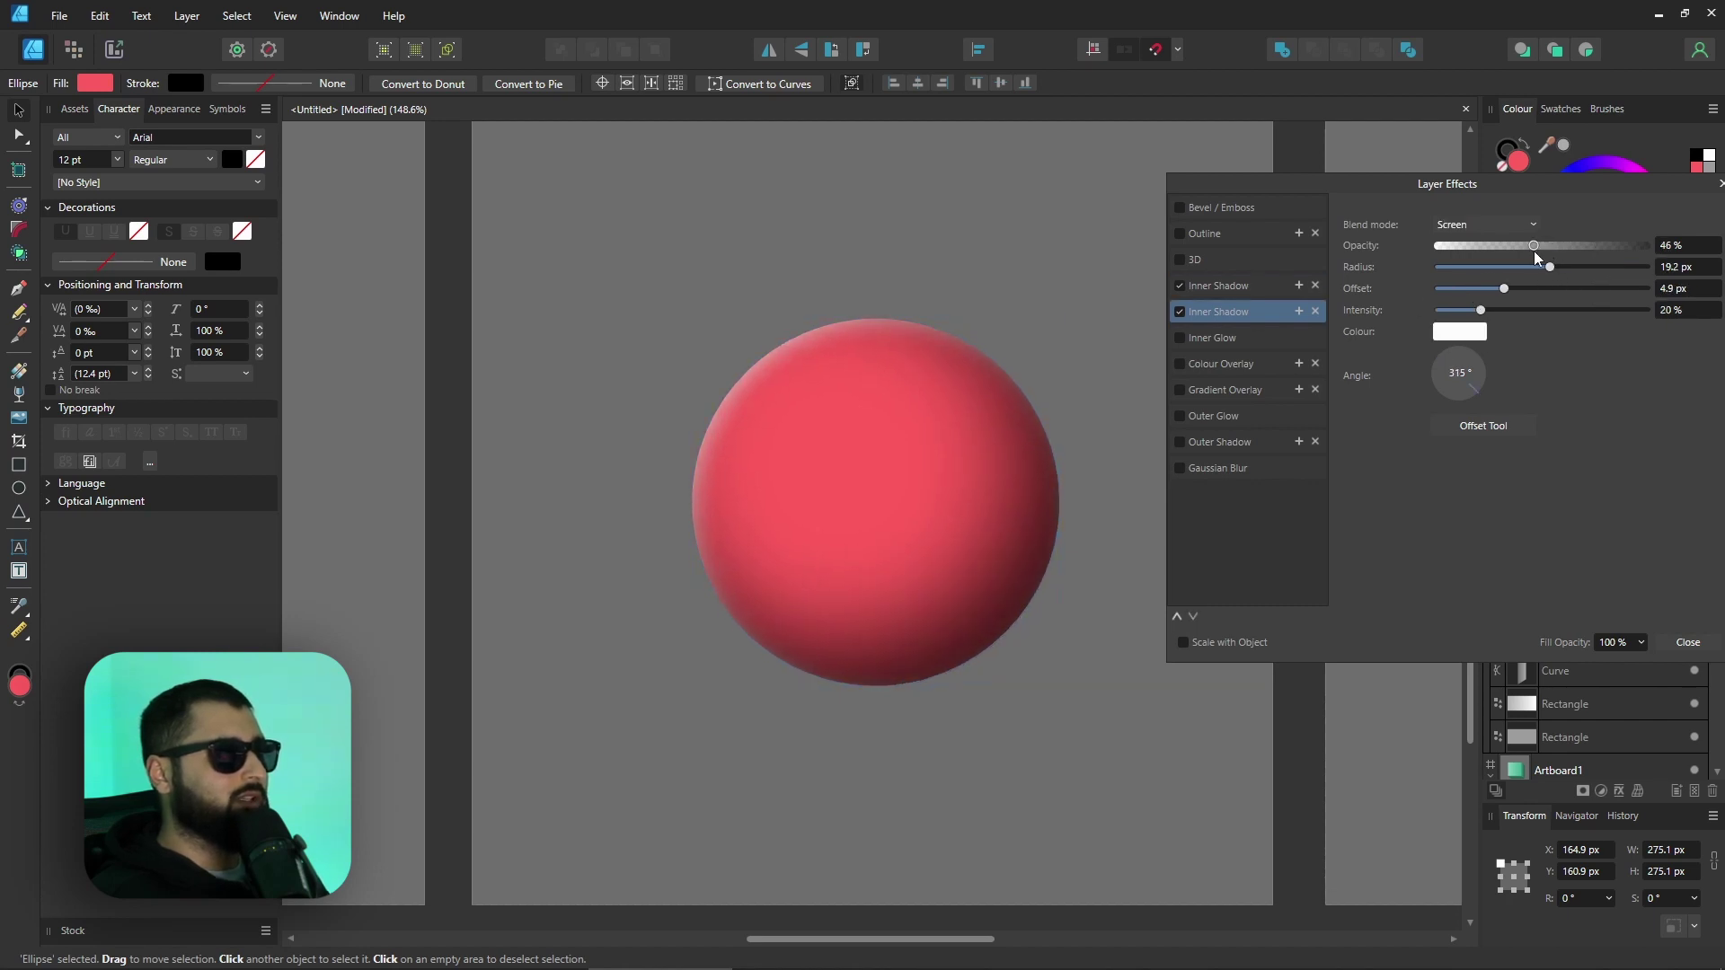
# - Deselect the red circle and review the shaded spheres and the remaining flat triangles across the artboards
pyautogui.click(1067, 309)
pyautogui.hotkey('ctrl', '0')
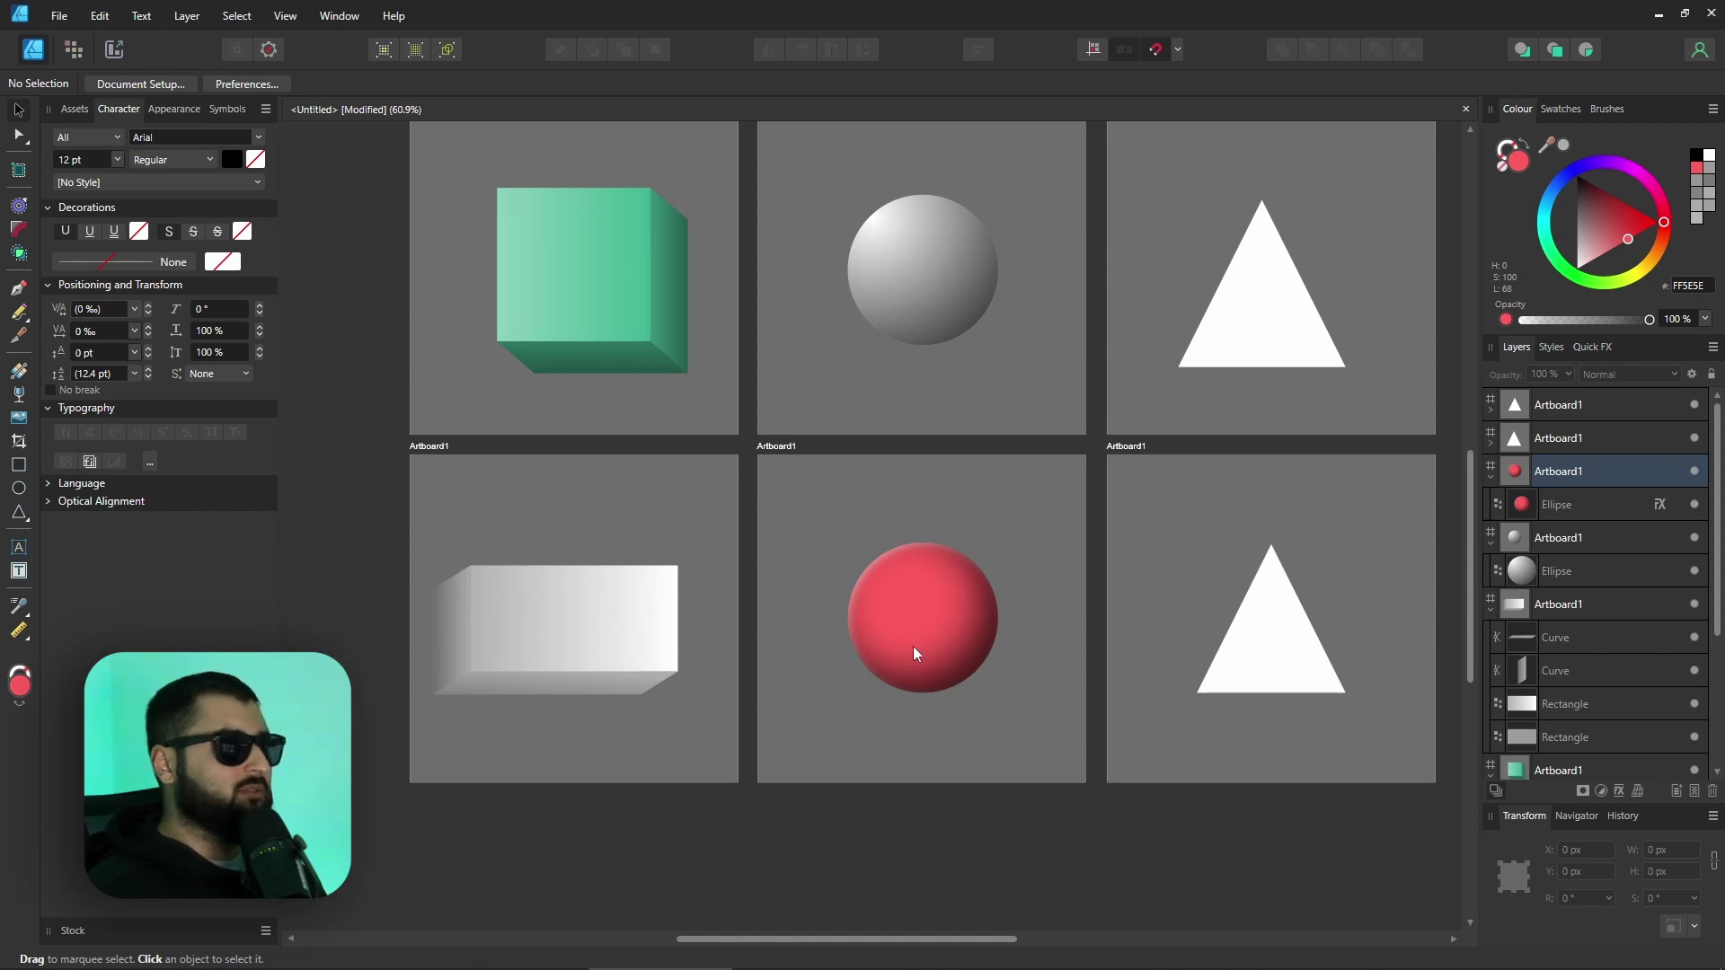
pyautogui.scroll(4, 908, 608)
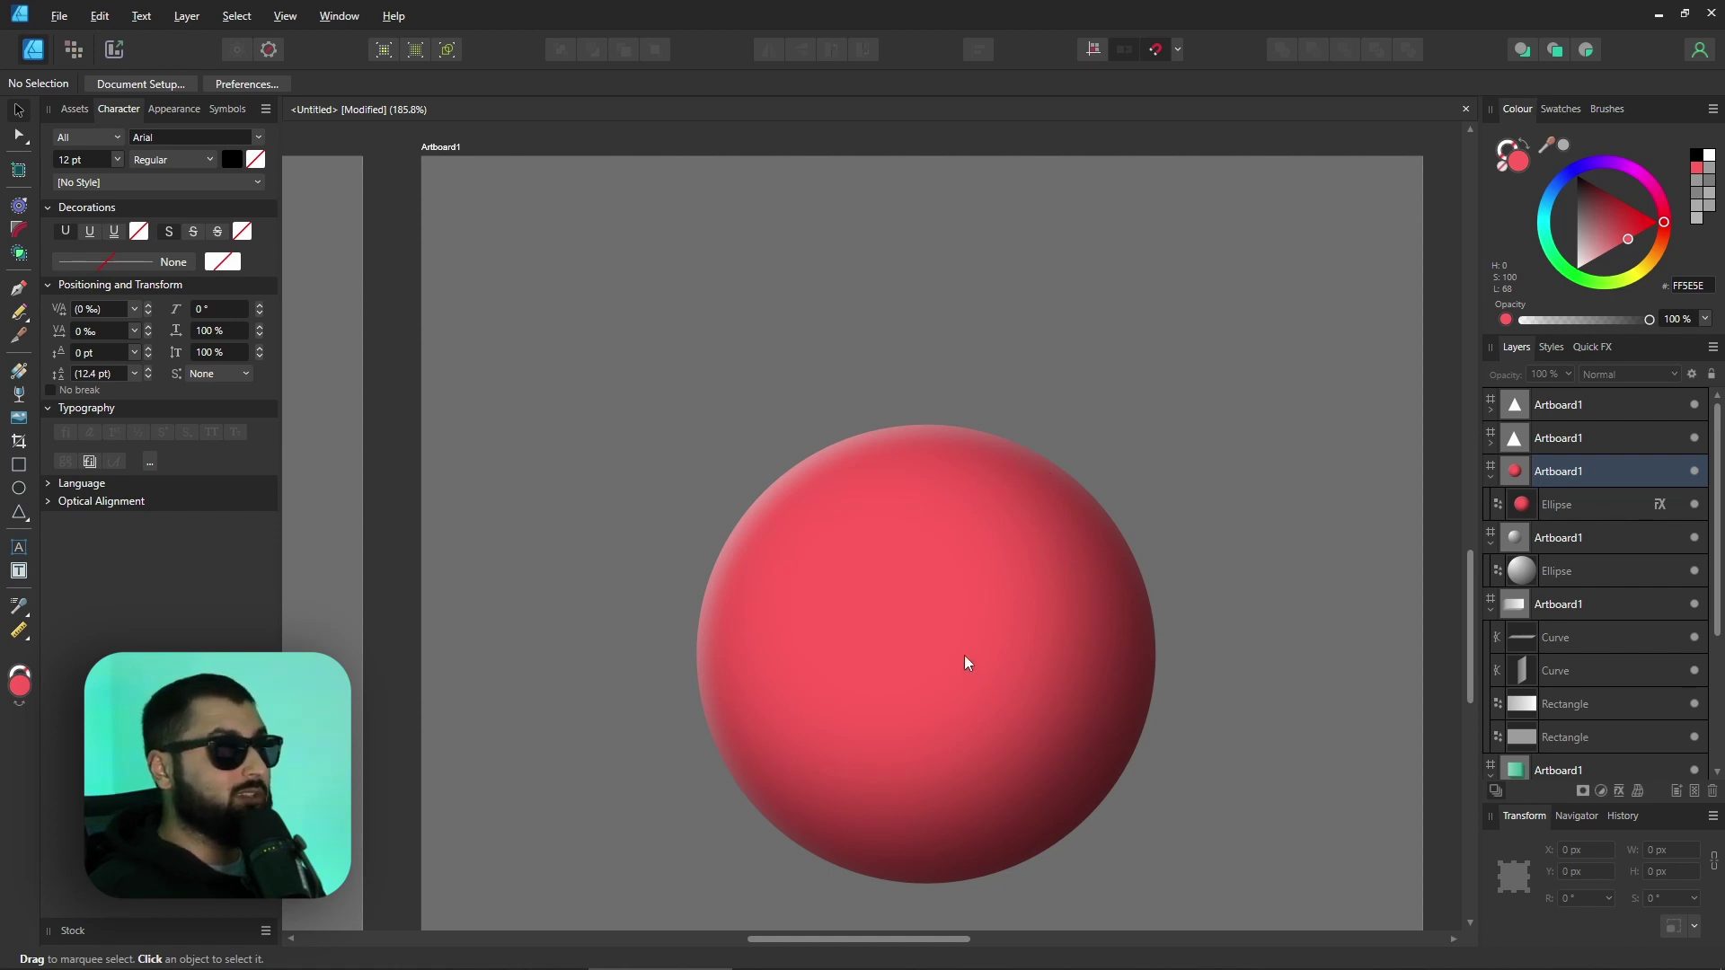
pyautogui.scroll(-4, 963, 655)
pyautogui.moveTo(1092, 650); pyautogui.dragTo(763, 652)
pyautogui.moveTo(1063, 389); pyautogui.dragTo(1041, 457)
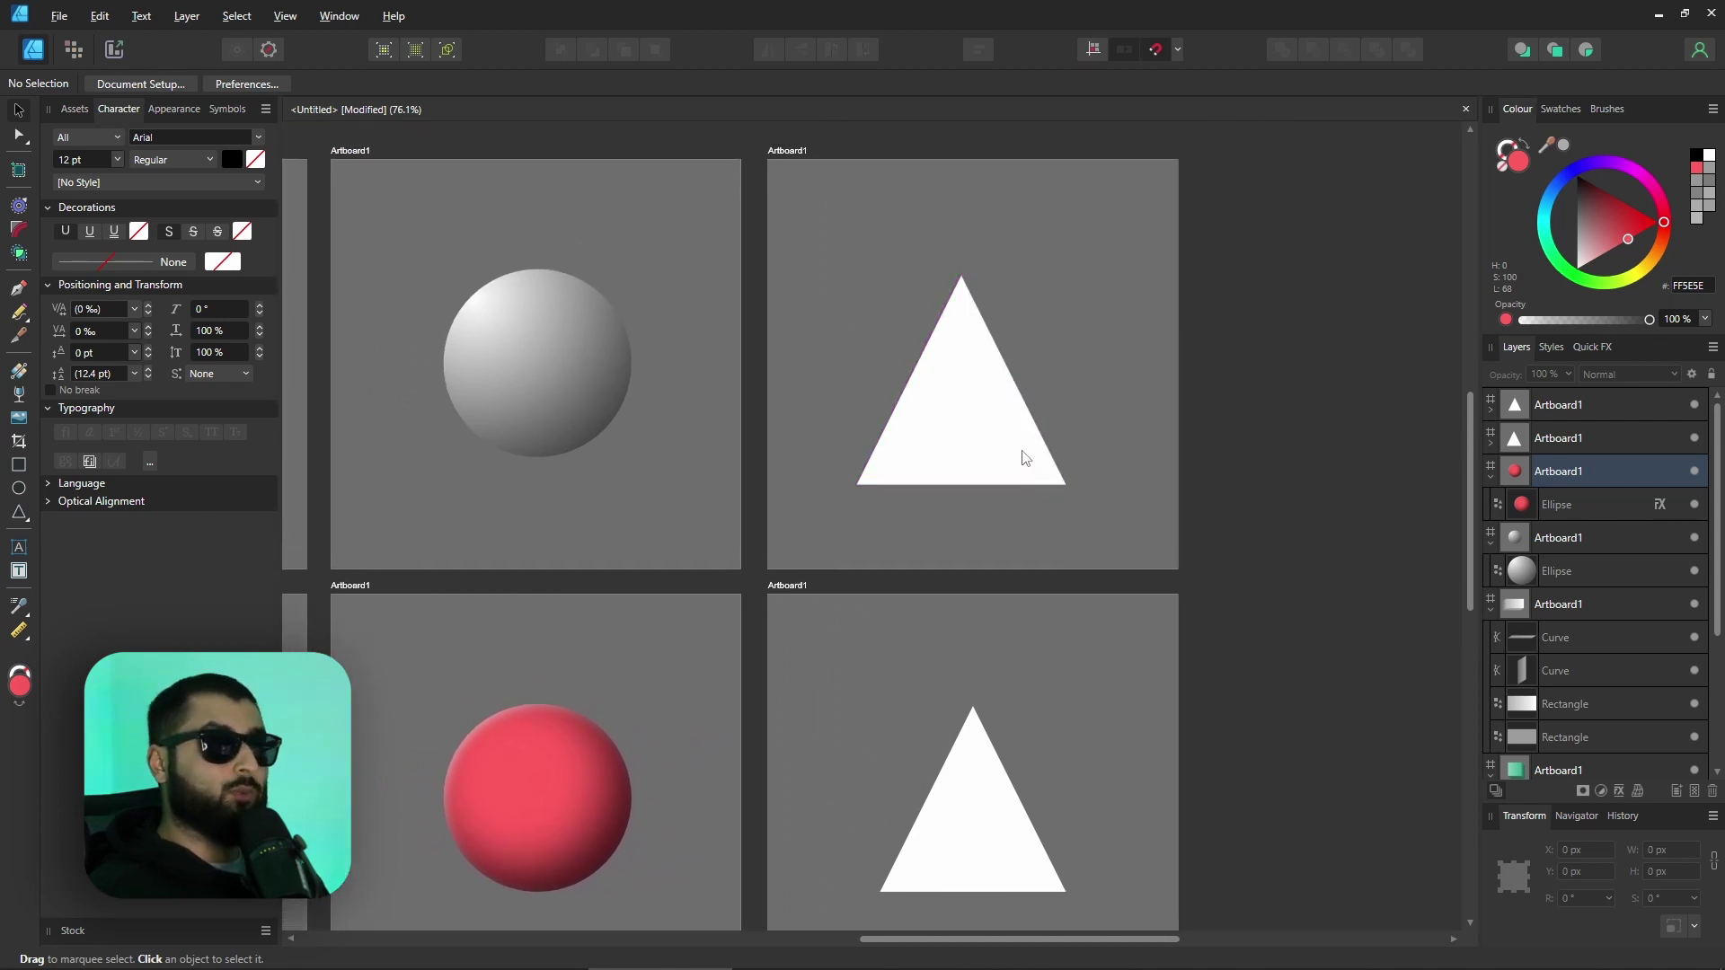
pyautogui.scroll(-3, 1054, 508)
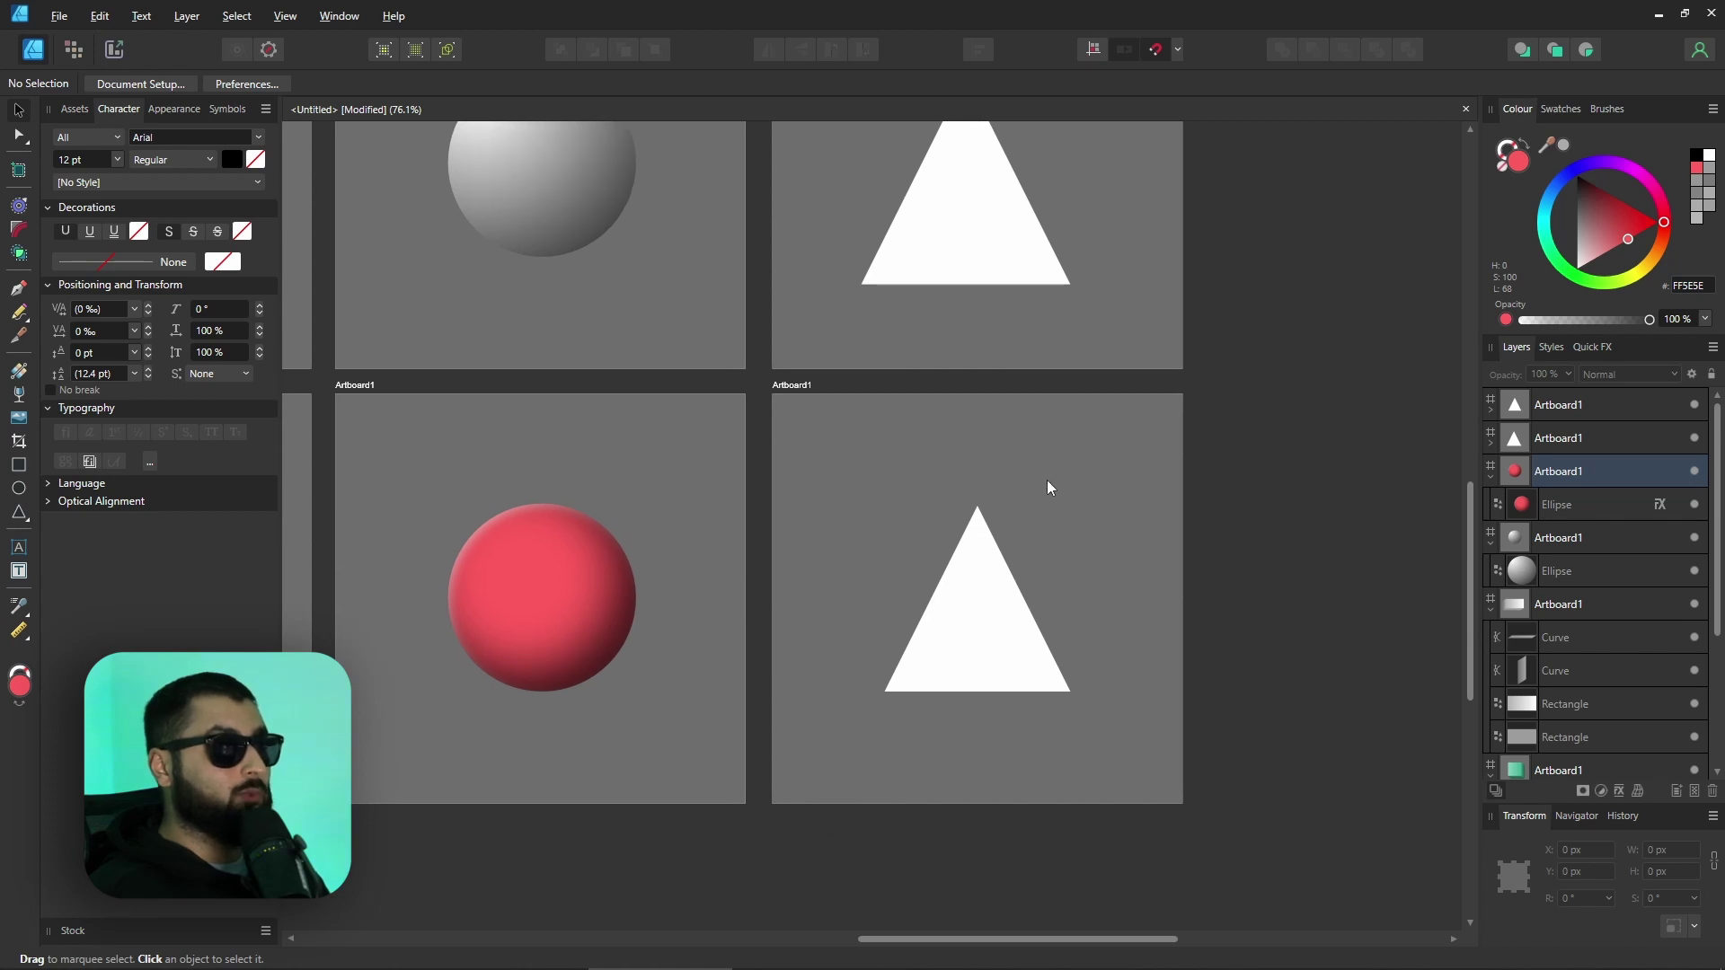
pyautogui.scroll(3, 1029, 549)
pyautogui.scroll(3, 987, 542)
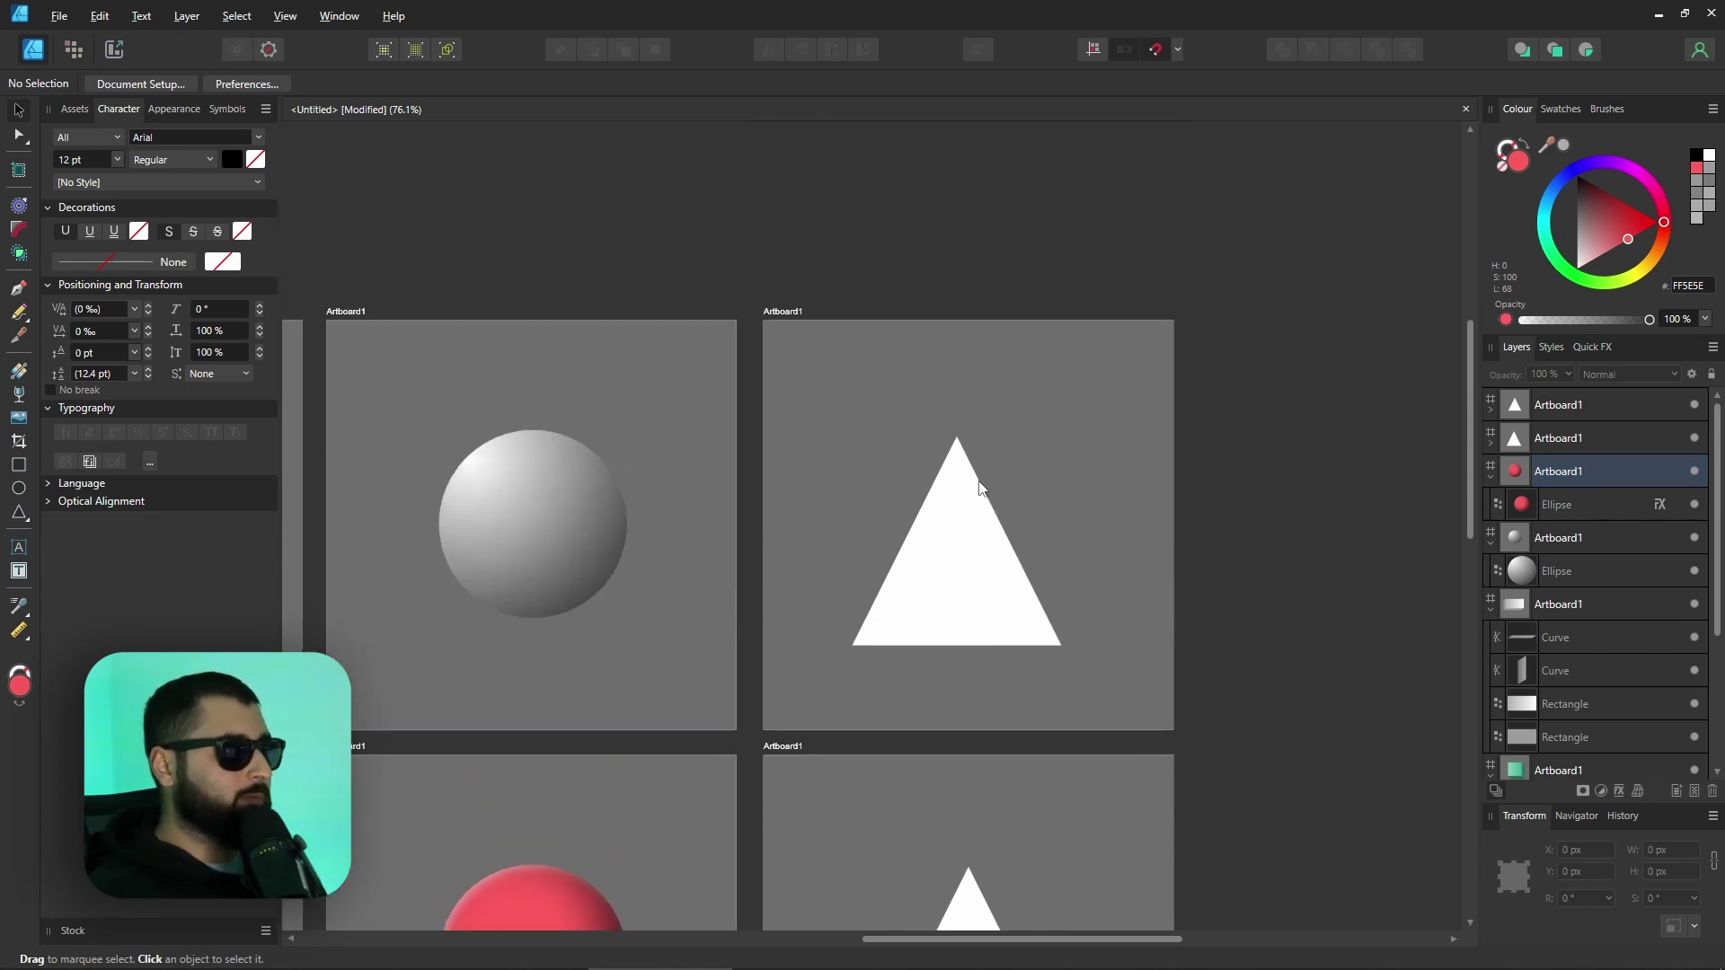
# - Duplicate the upper triangle about 75 px right and 60 px down, fill the copy with grey ACACAC and stack it behind the white original
pyautogui.scroll(1, 987, 542)
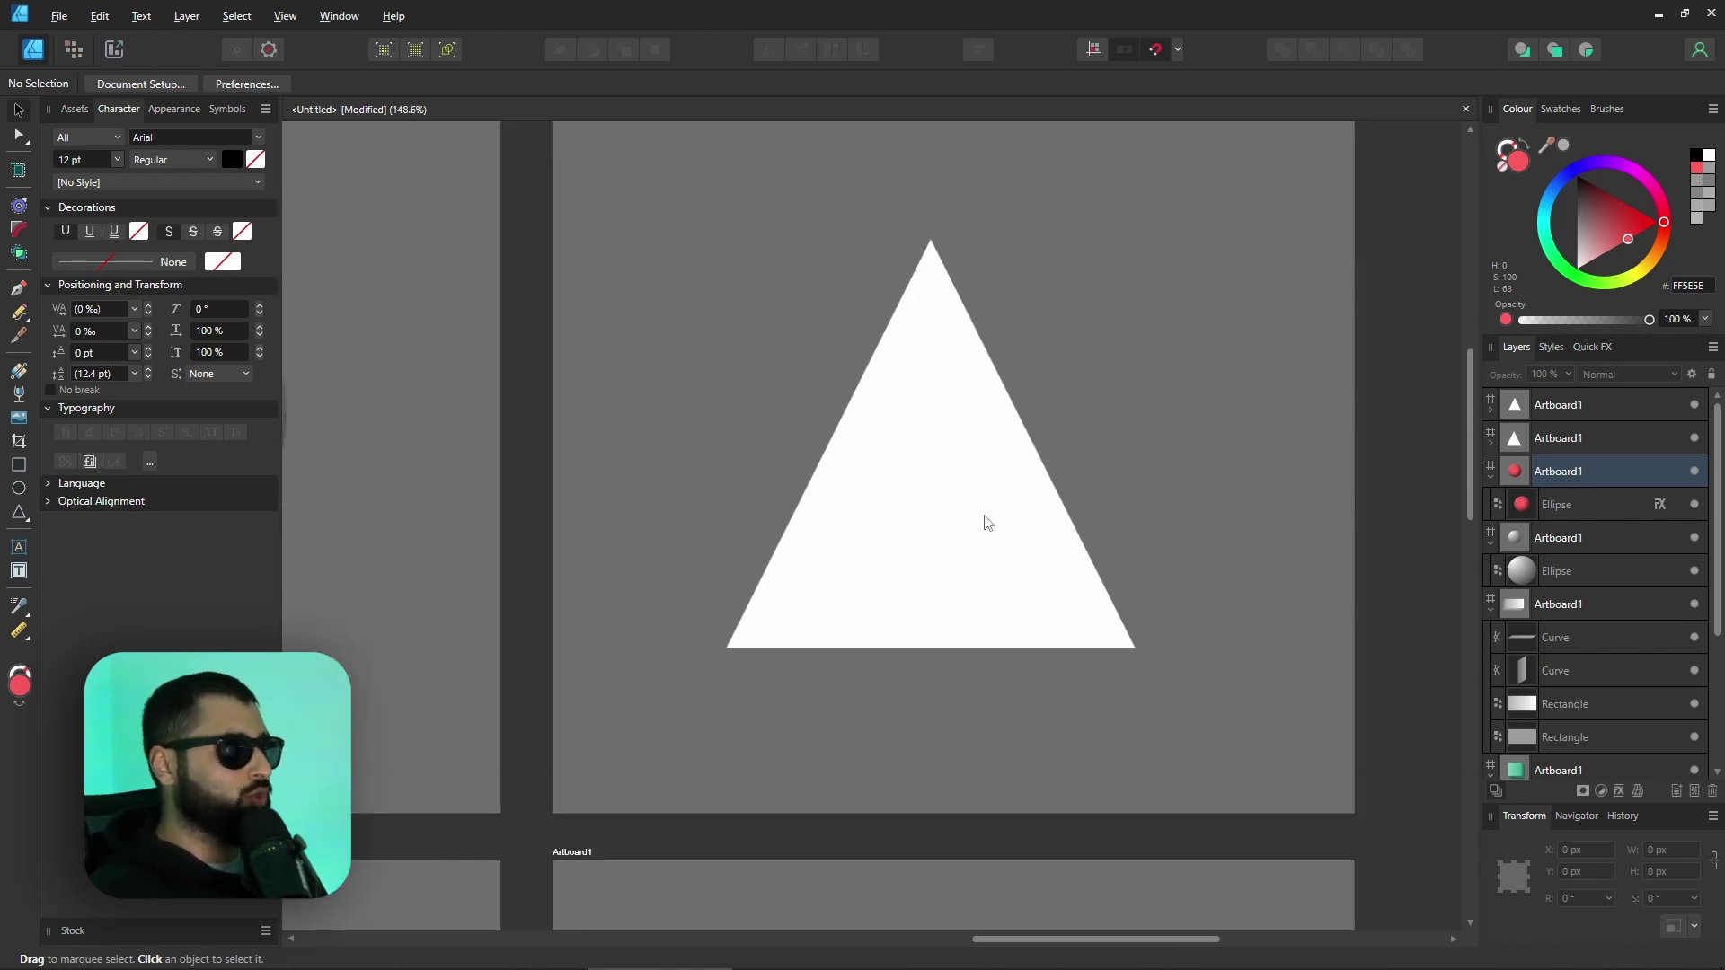
pyautogui.click(920, 433)
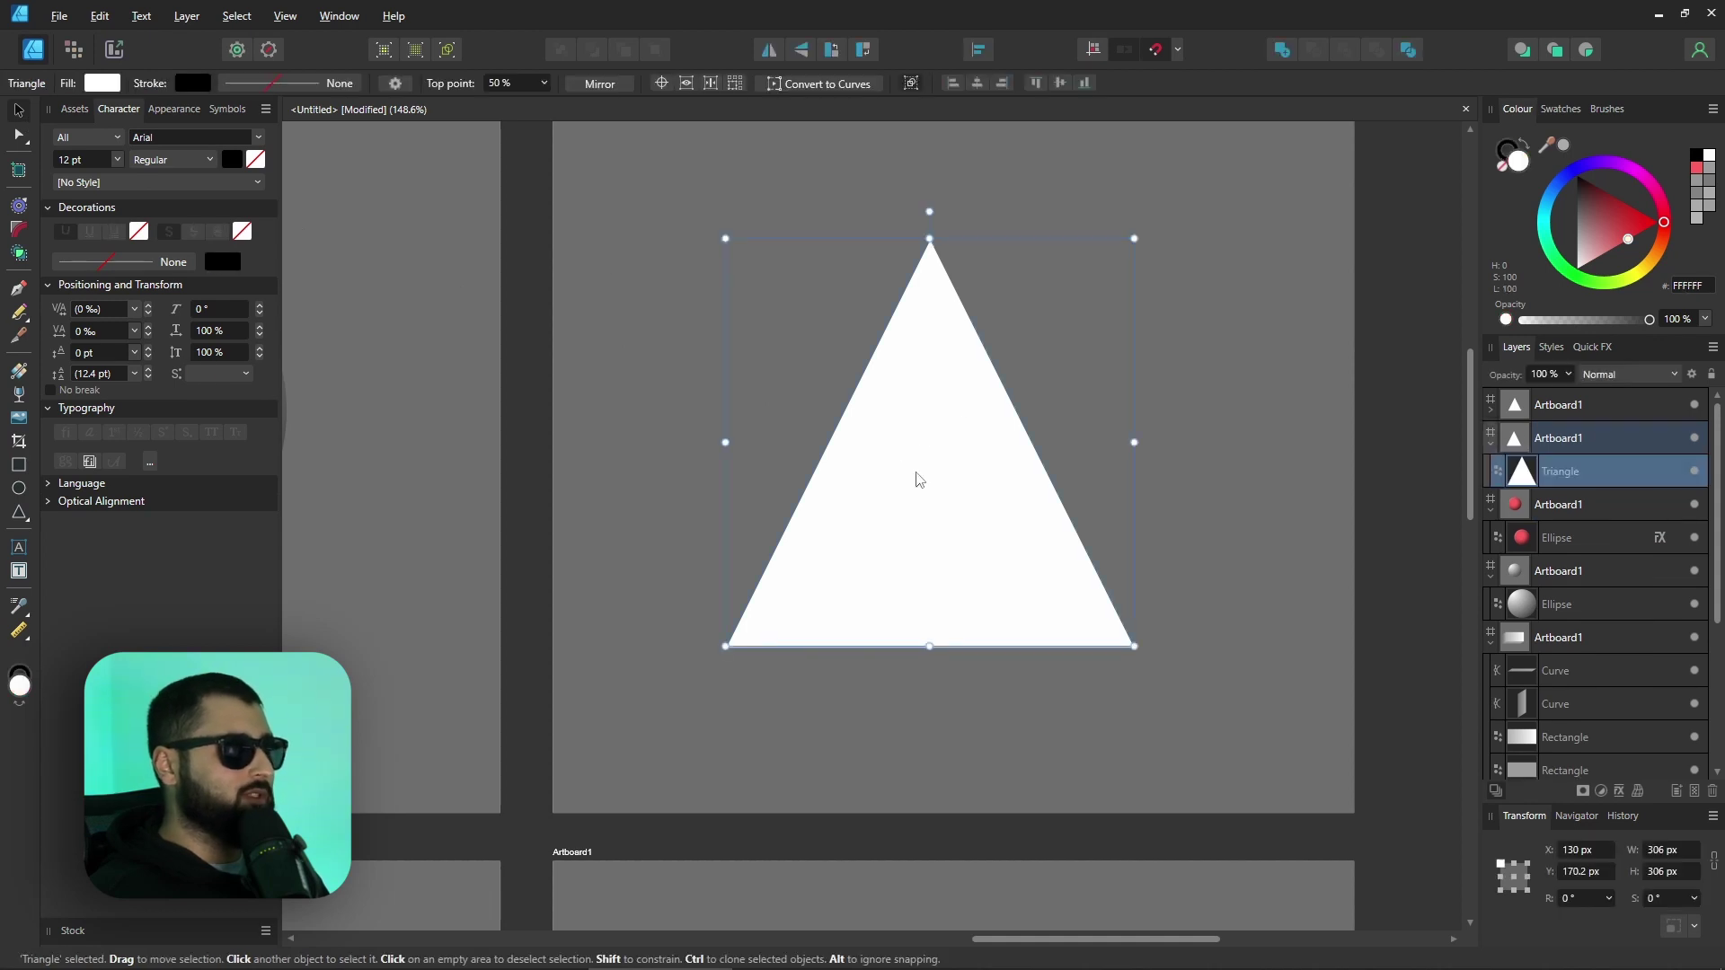
pyautogui.moveTo(945, 424); pyautogui.dragTo(1044, 504)
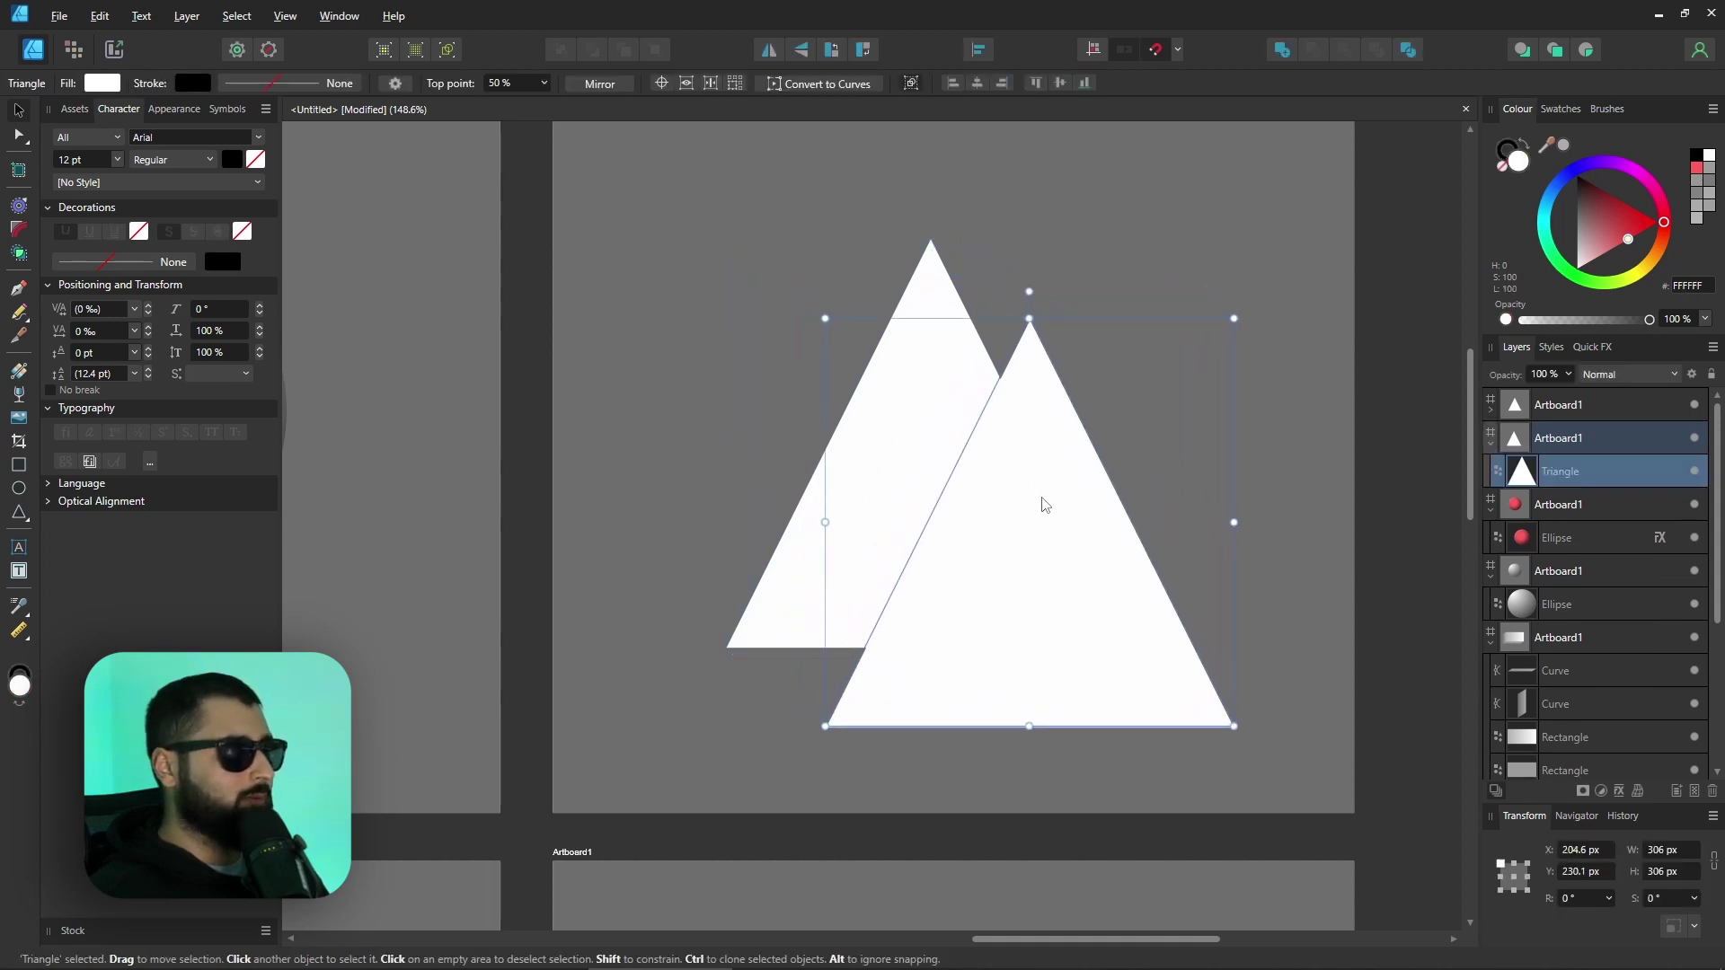
pyautogui.click(1564, 146)
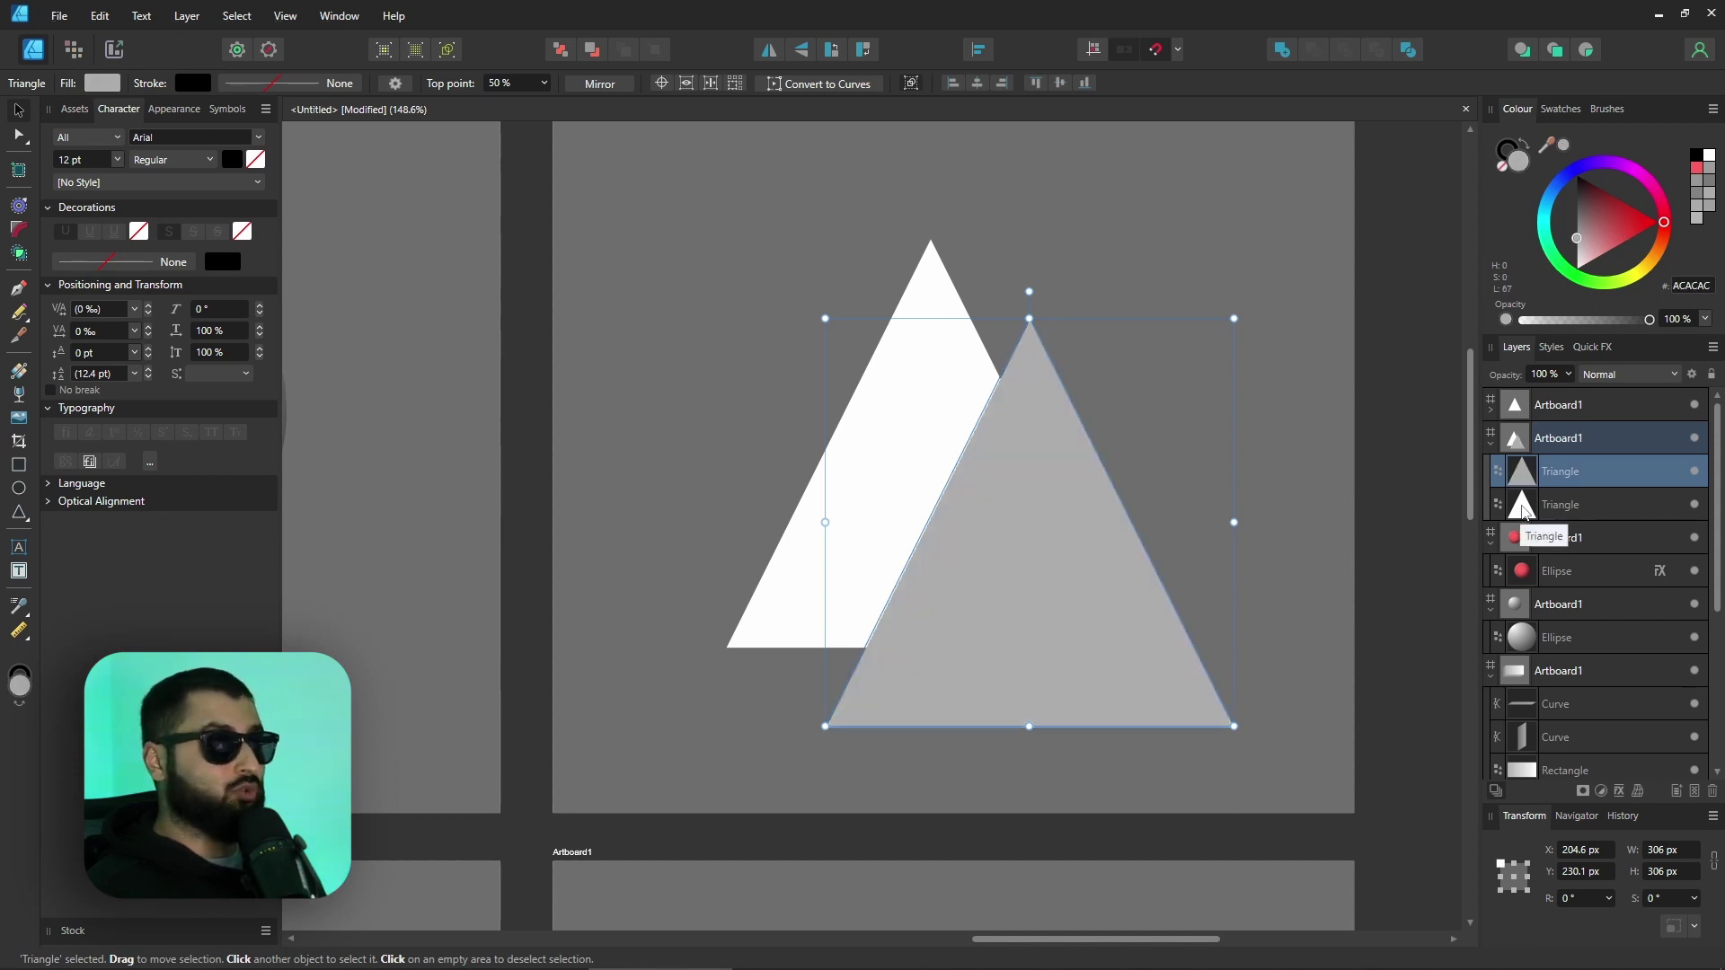
pyautogui.moveTo(1525, 512); pyautogui.dragTo(1525, 459)
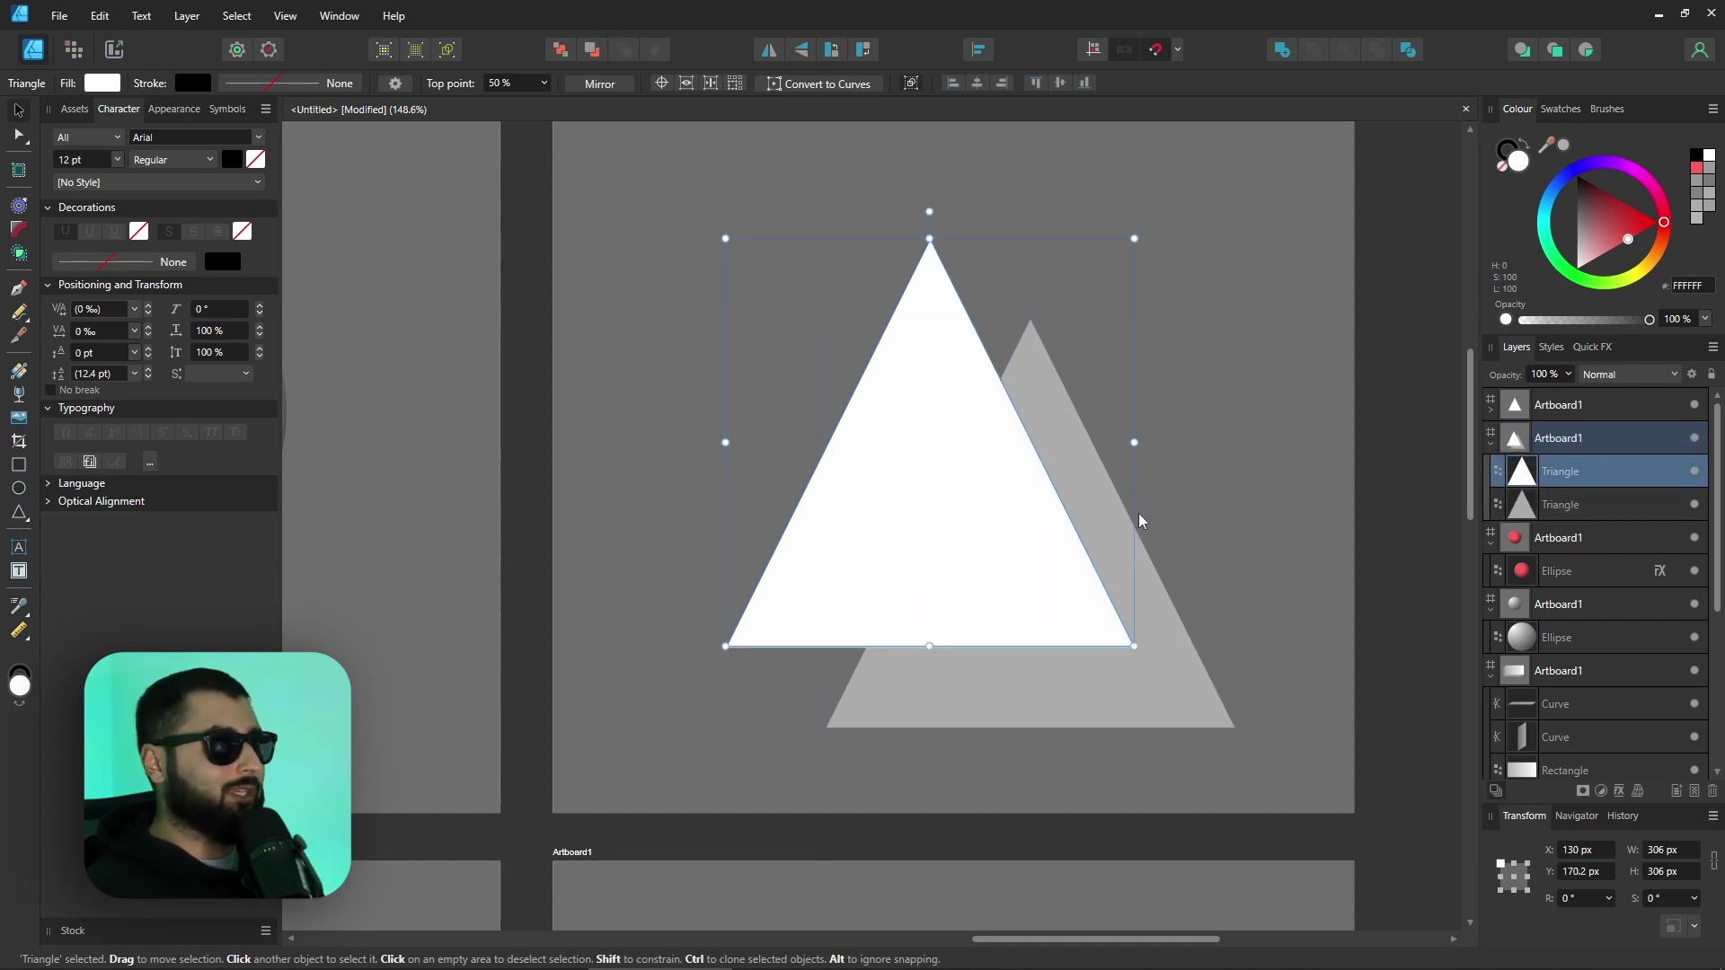
# - Draw a closed four-point Pen shape joining the right edges of both triangles and fill it with the sampled grey ACACAC
pyautogui.hotkey('ctrl', 'd')
pyautogui.click(21, 291)
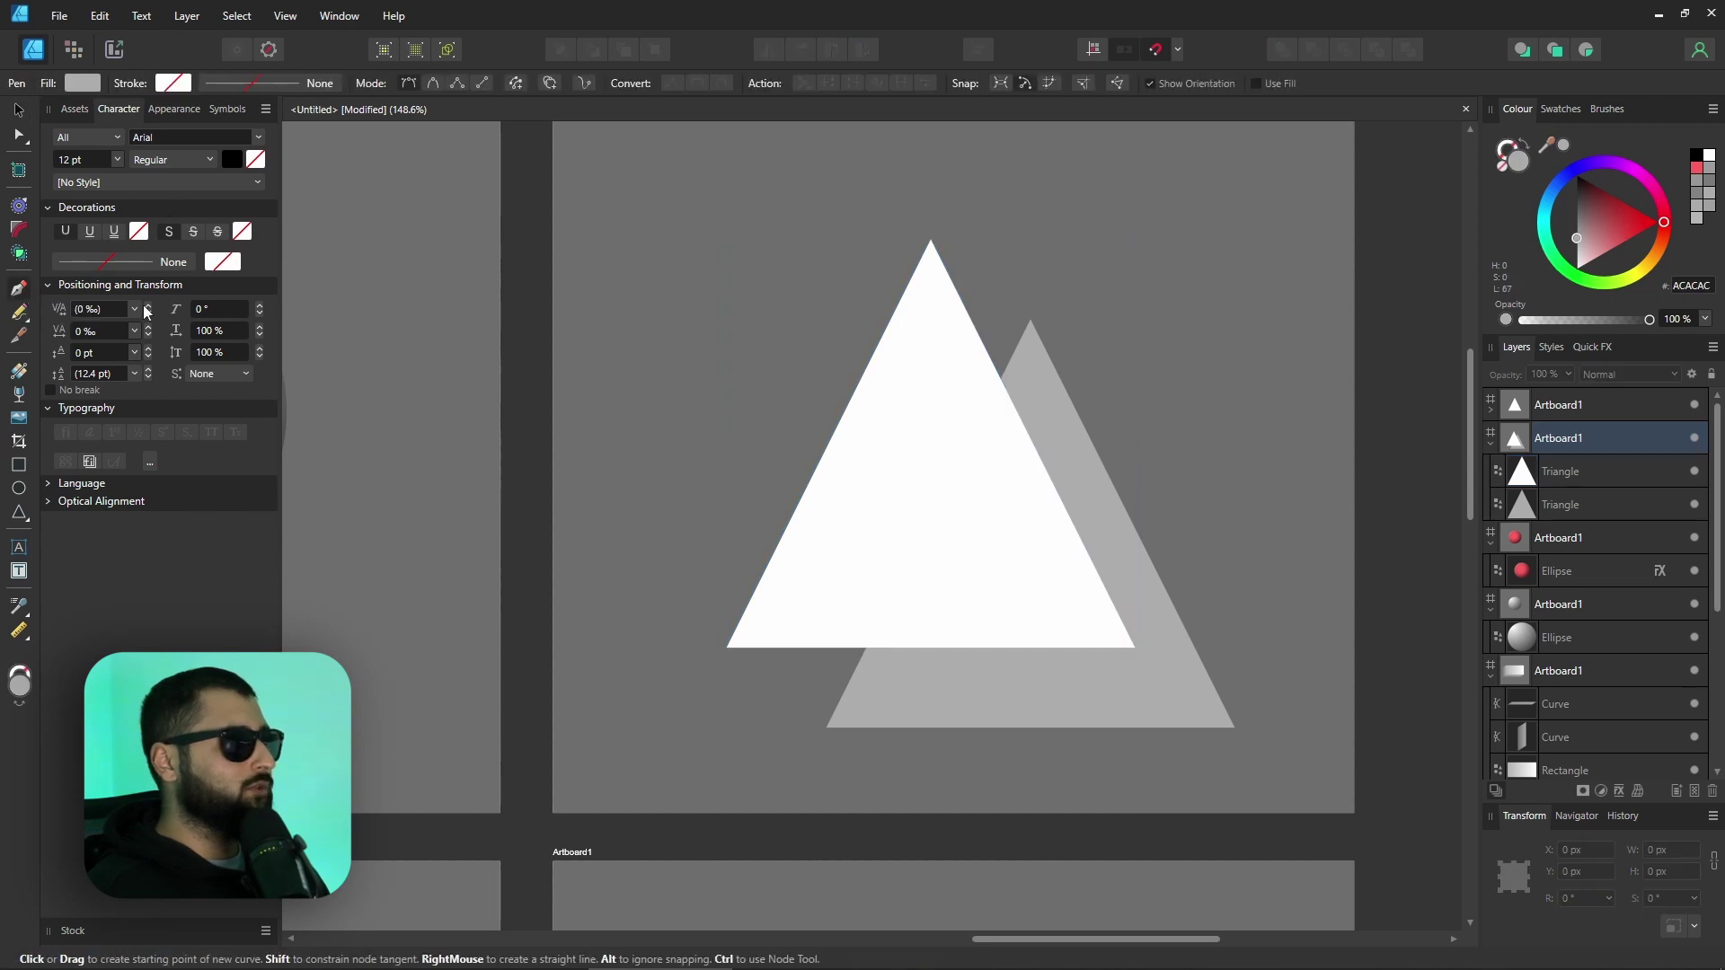
pyautogui.click(929, 240)
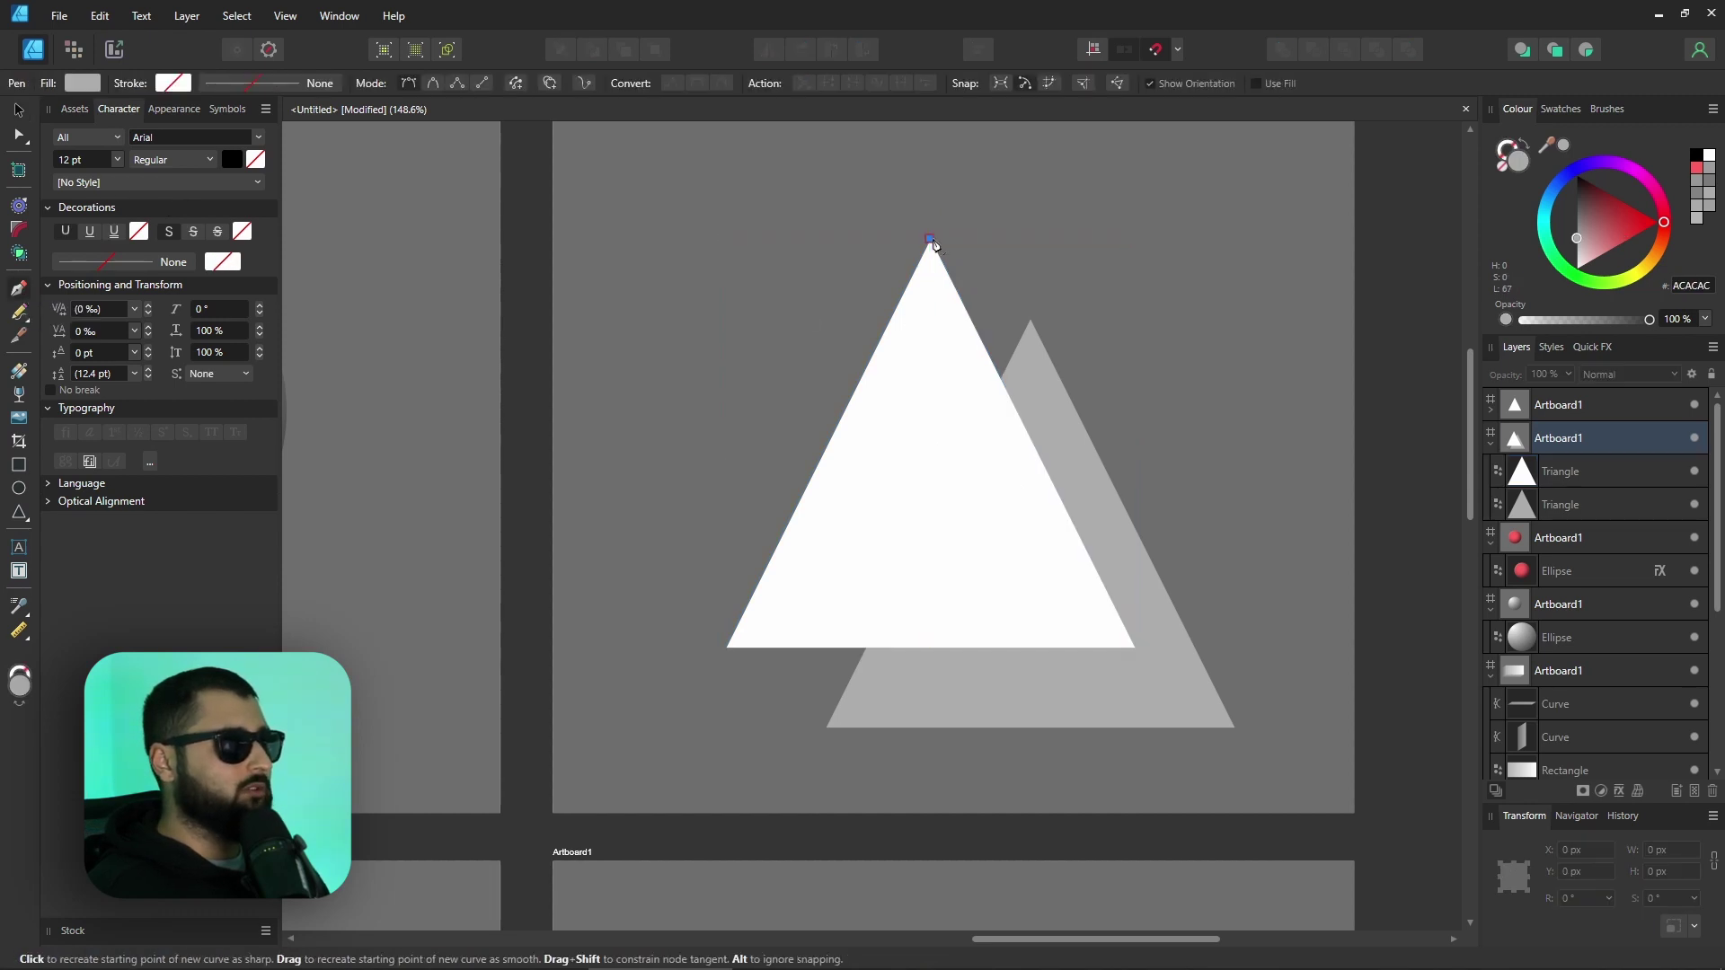
pyautogui.click(1030, 319)
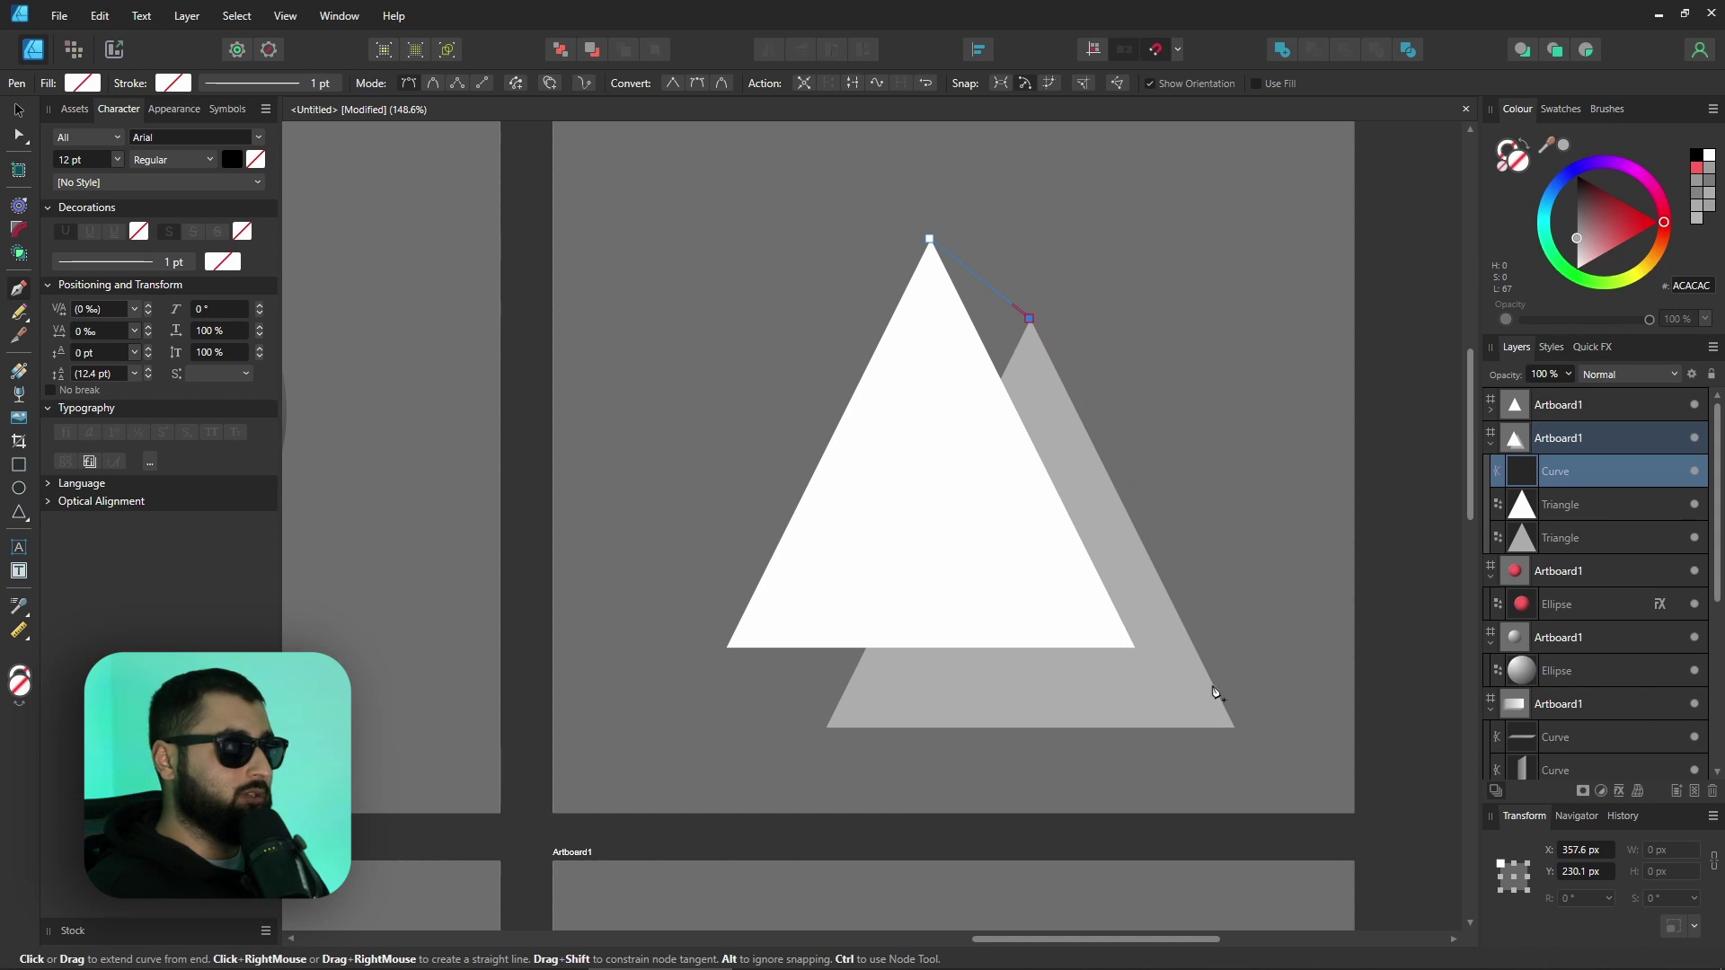
pyautogui.click(1234, 724)
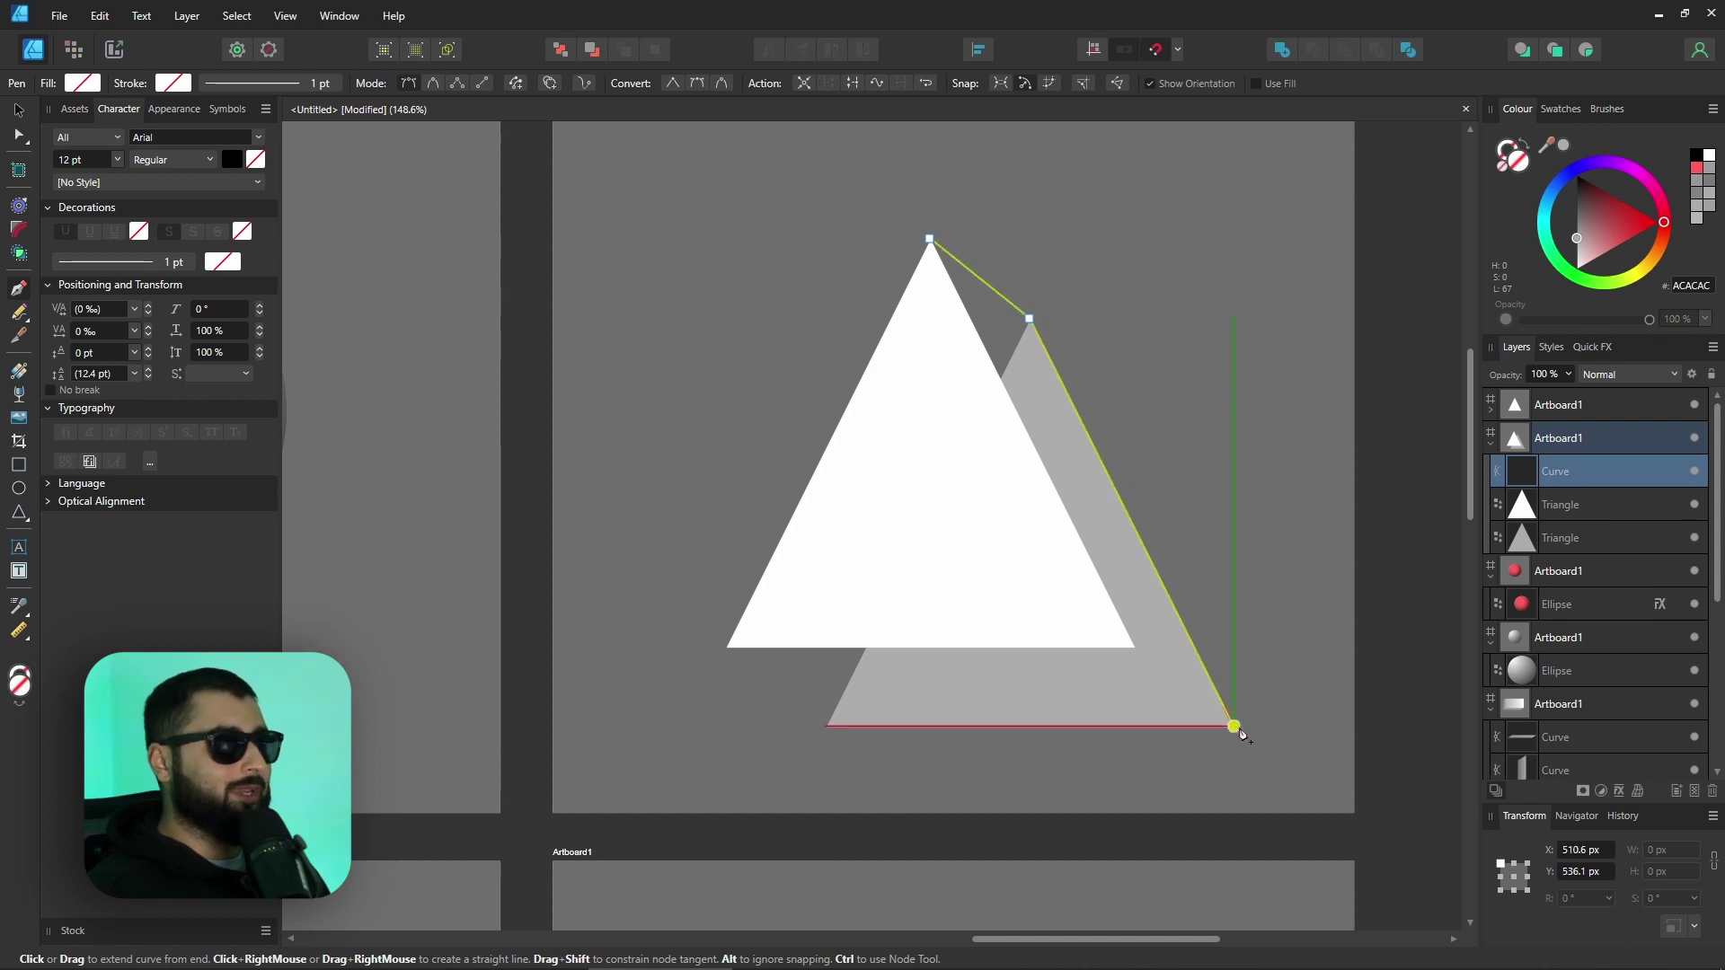
pyautogui.click(1135, 648)
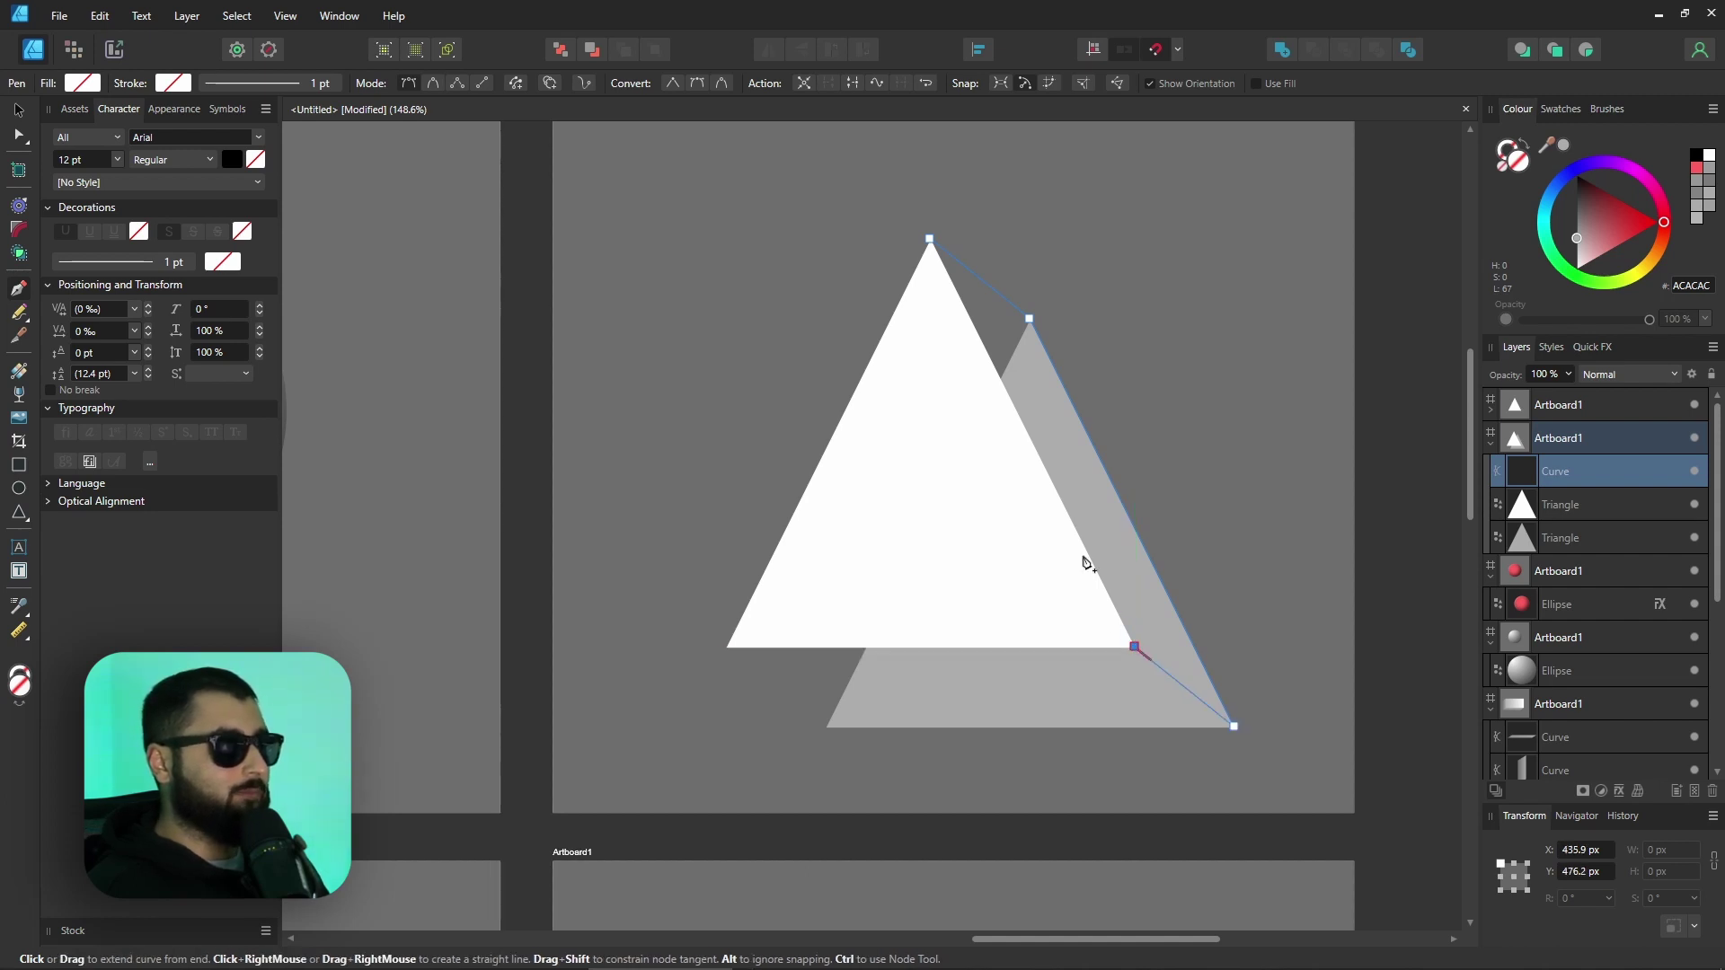
pyautogui.click(931, 245)
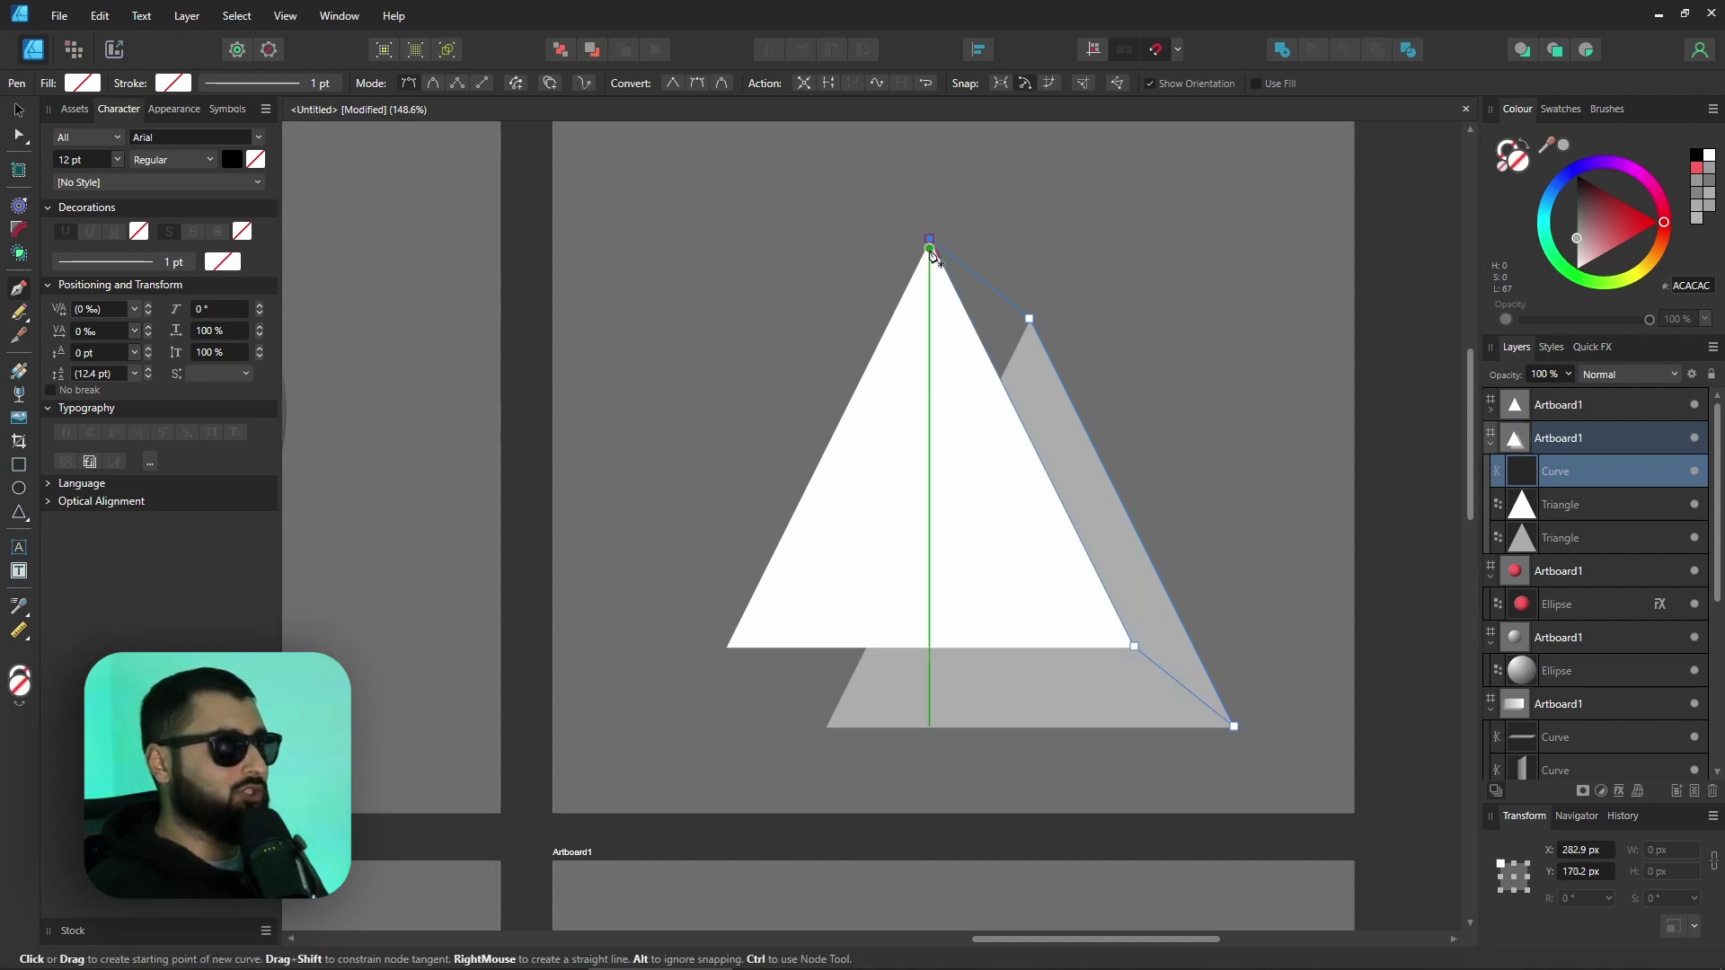
pyautogui.click(1563, 147)
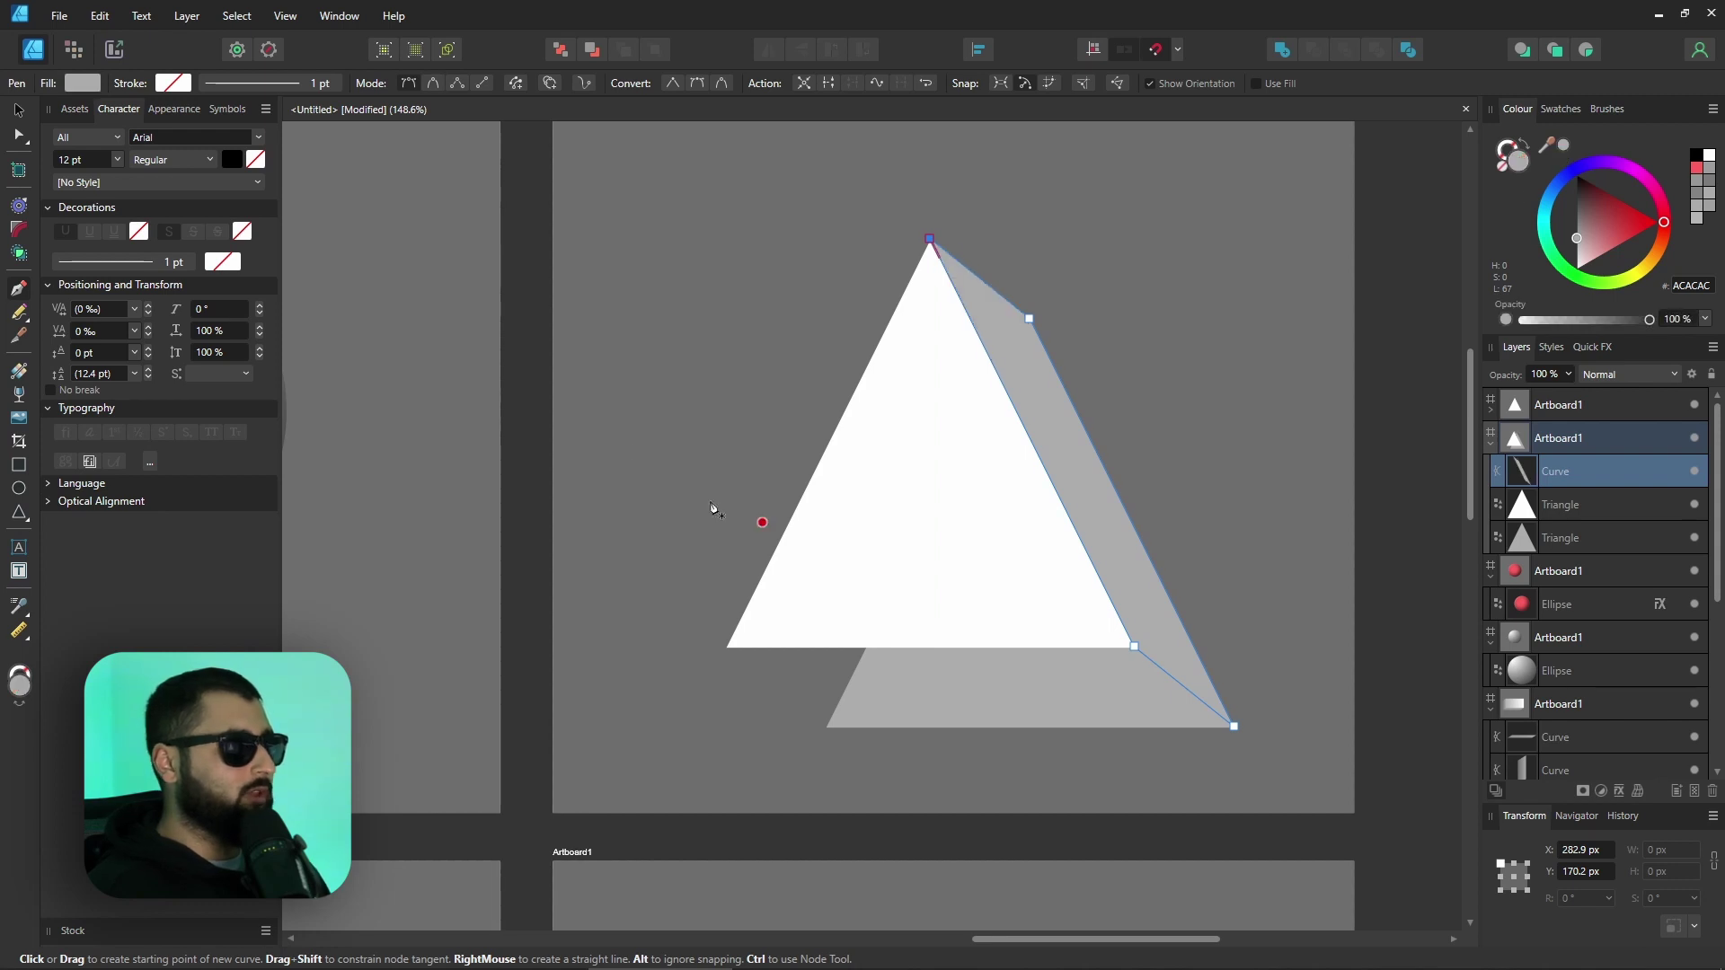
# - Draw a closed Pen shape joining the bottom edges of both triangles, fill it with the sampled grey ACACAC and deselect it
pyautogui.hotkey('ctrl', 'd')
pyautogui.click(726, 647)
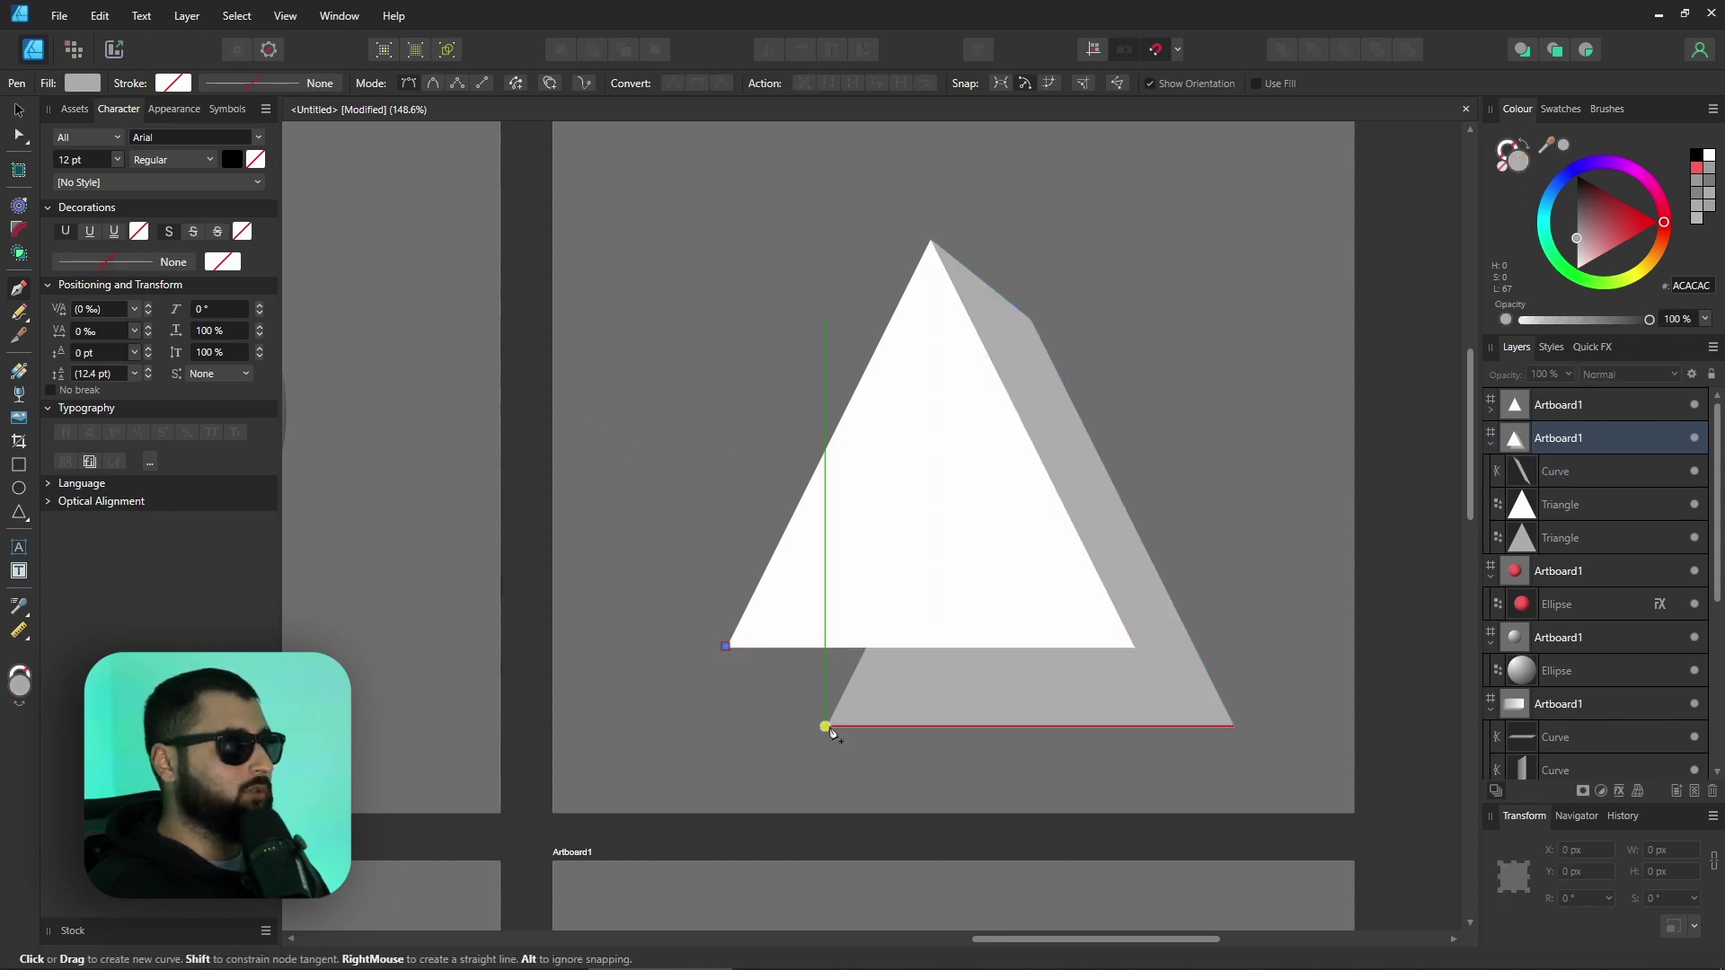
pyautogui.click(824, 726)
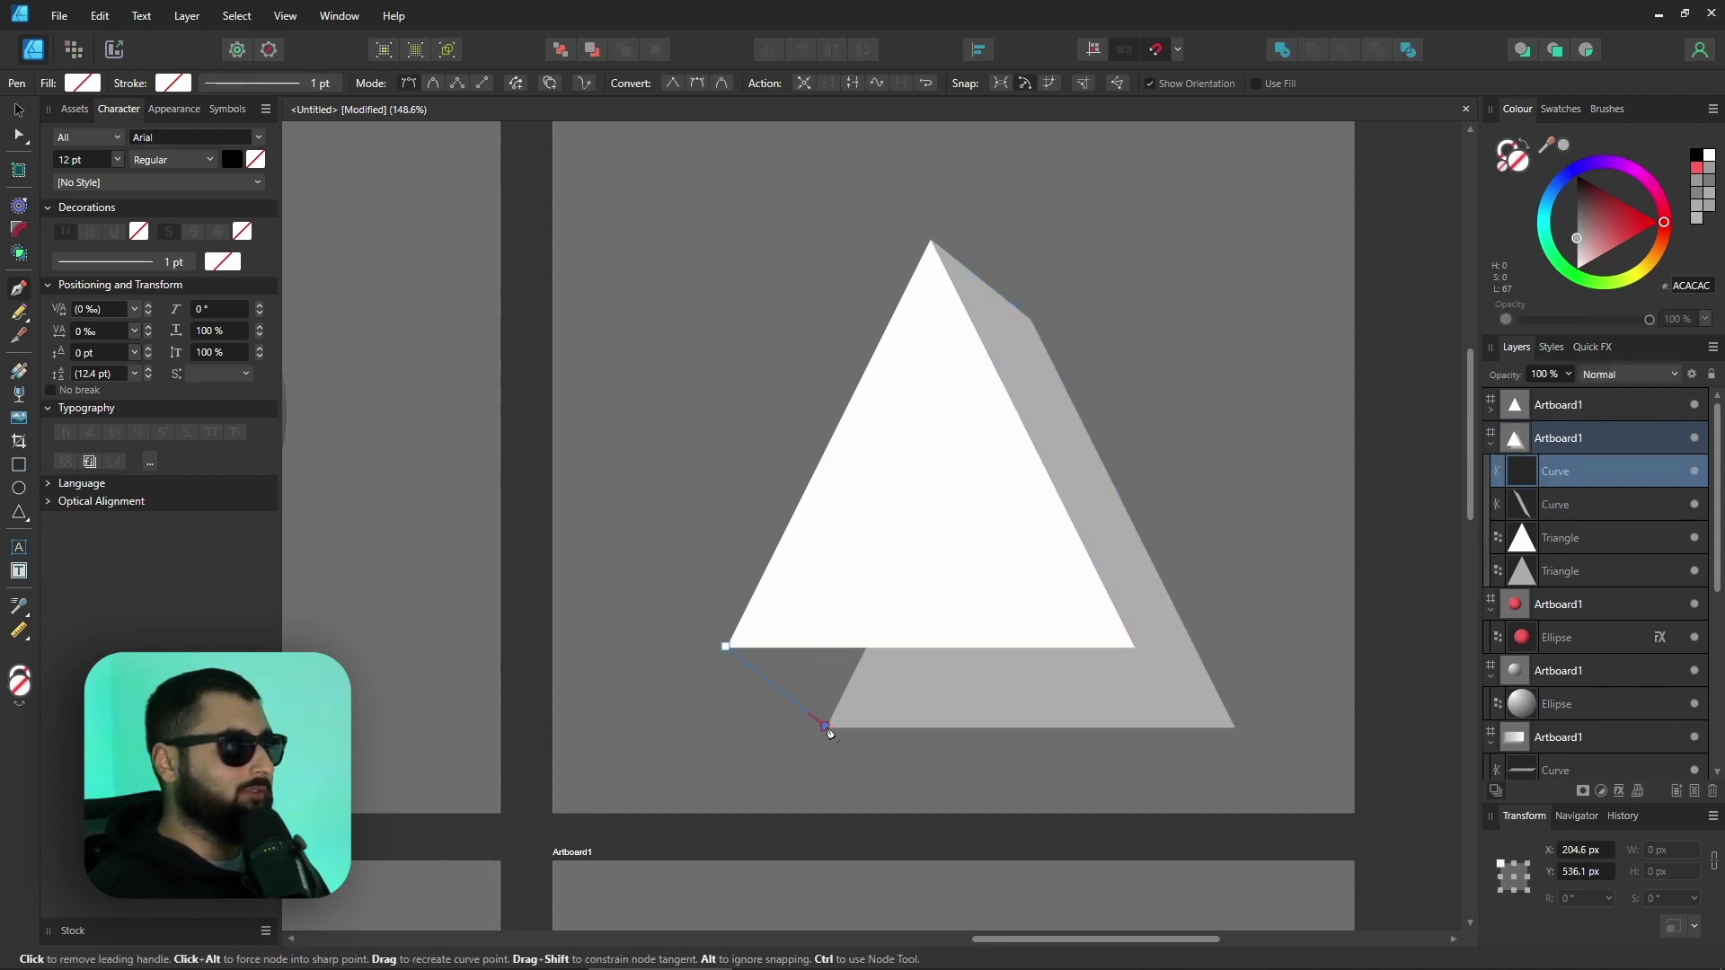
pyautogui.click(1234, 726)
pyautogui.click(1134, 647)
pyautogui.click(725, 647)
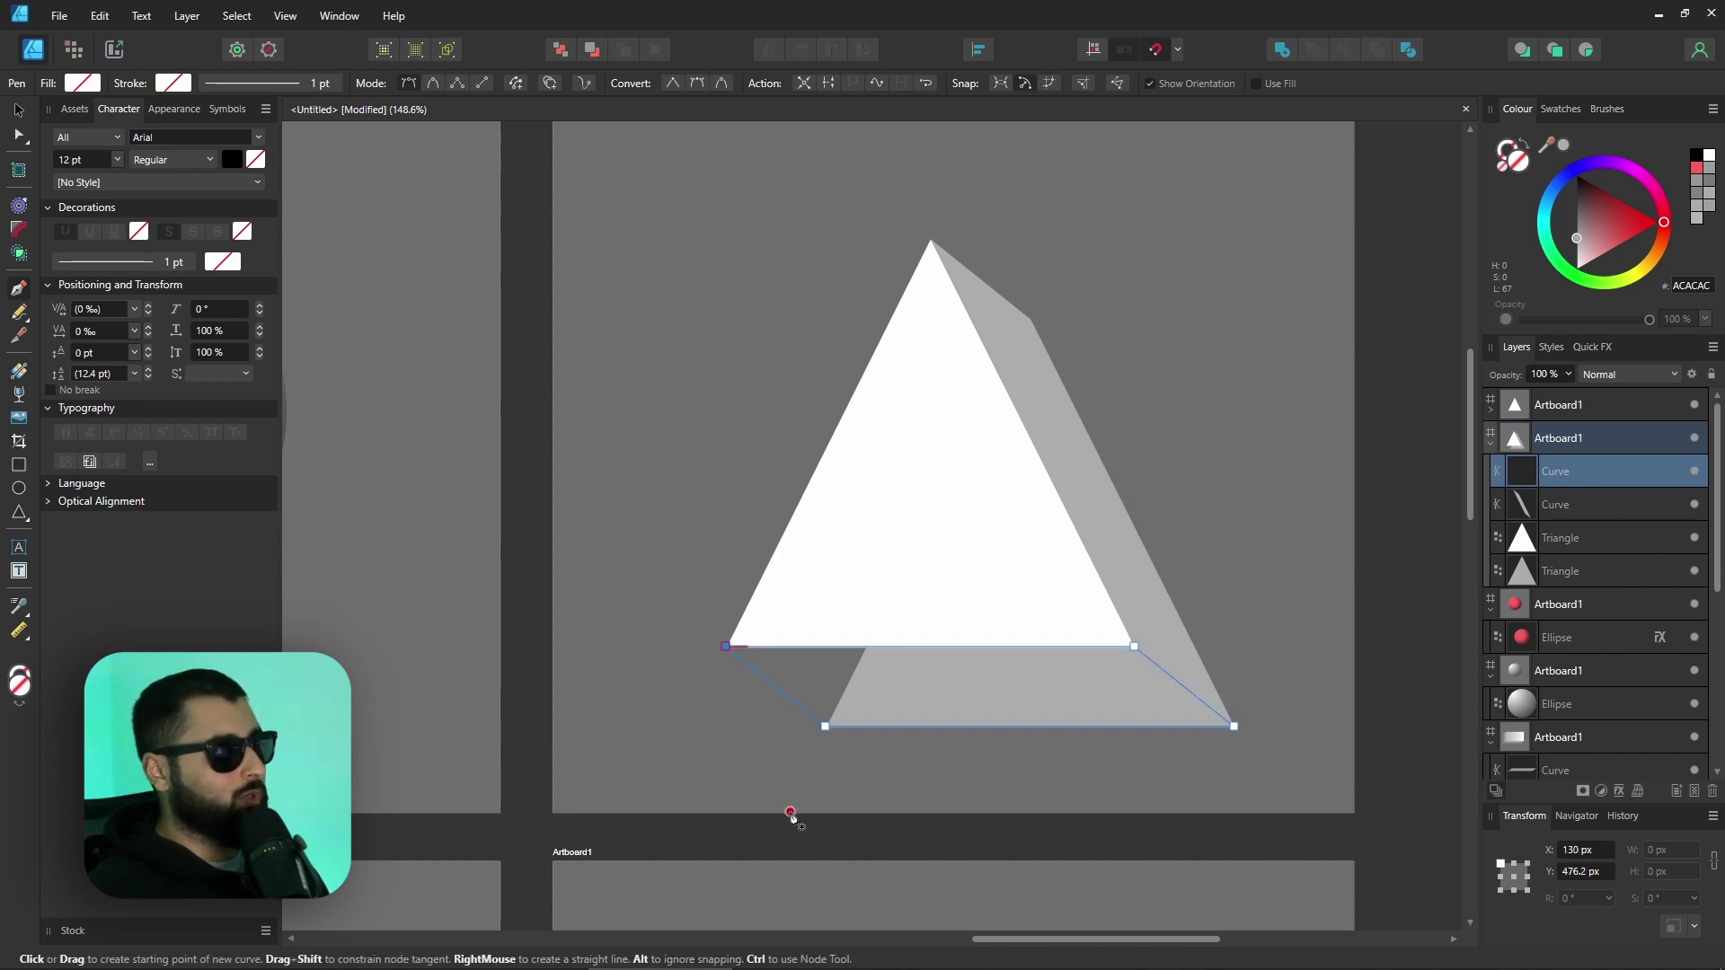
pyautogui.click(1565, 150)
pyautogui.click(20, 117)
pyautogui.click(719, 415)
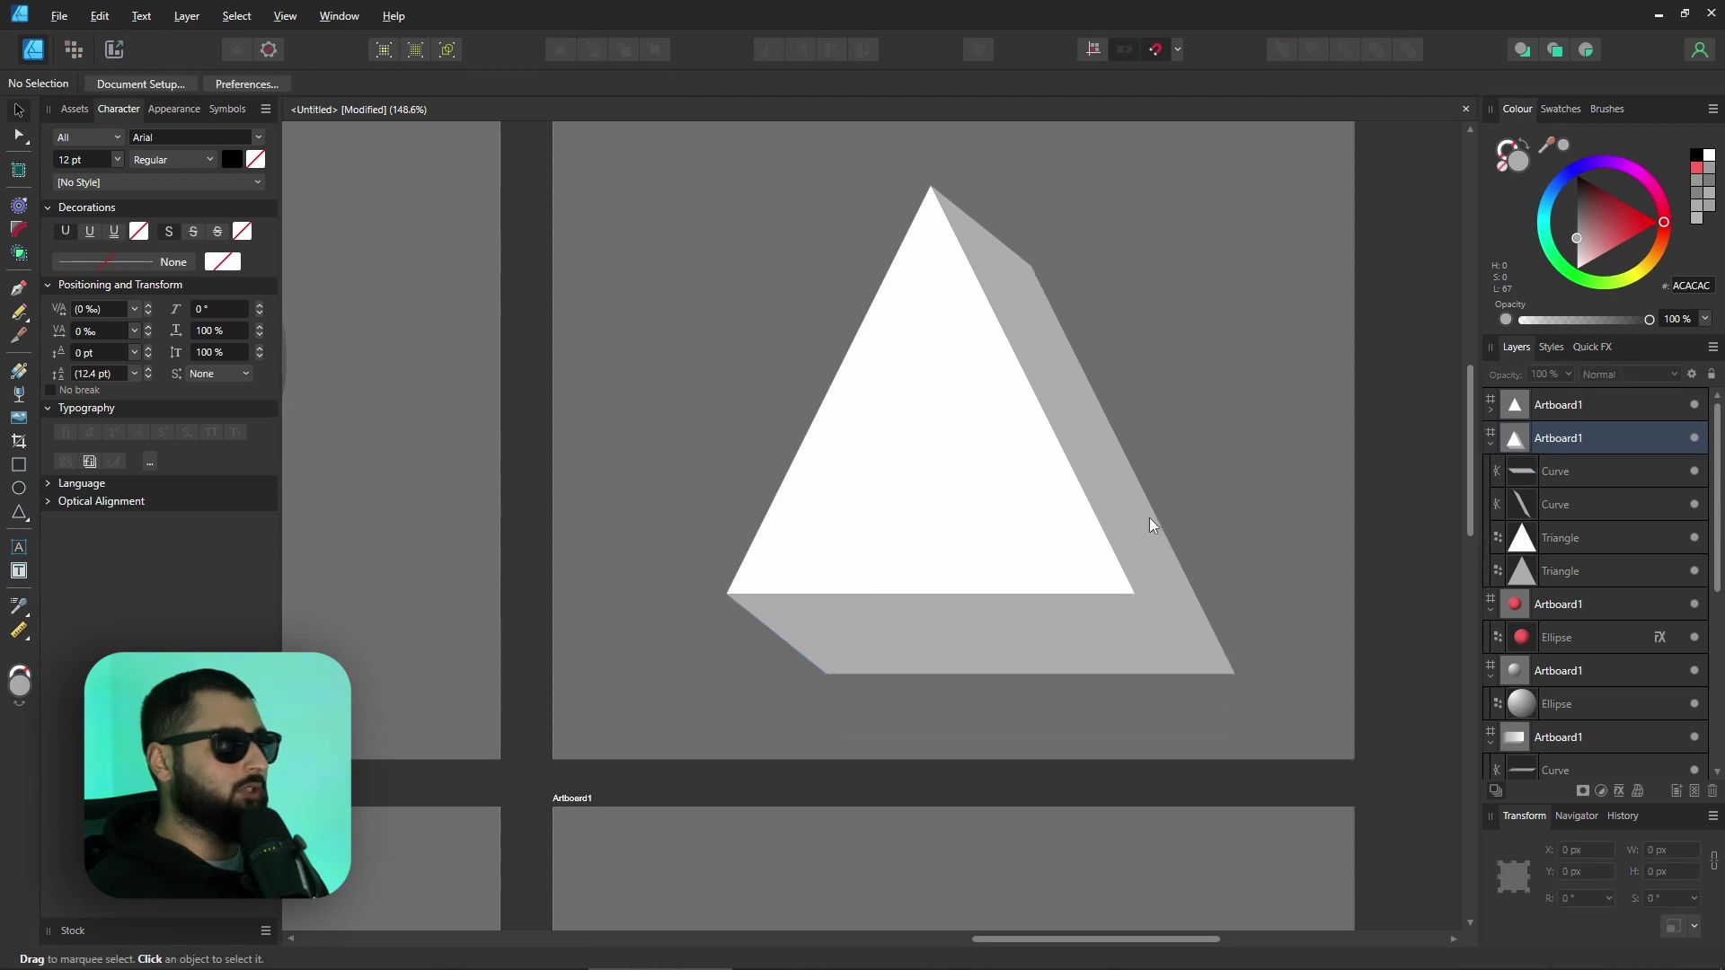
# - Darken the extruded triangle's bottom face to grey 828282 and deselect it
pyautogui.scroll(-4, 1150, 518)
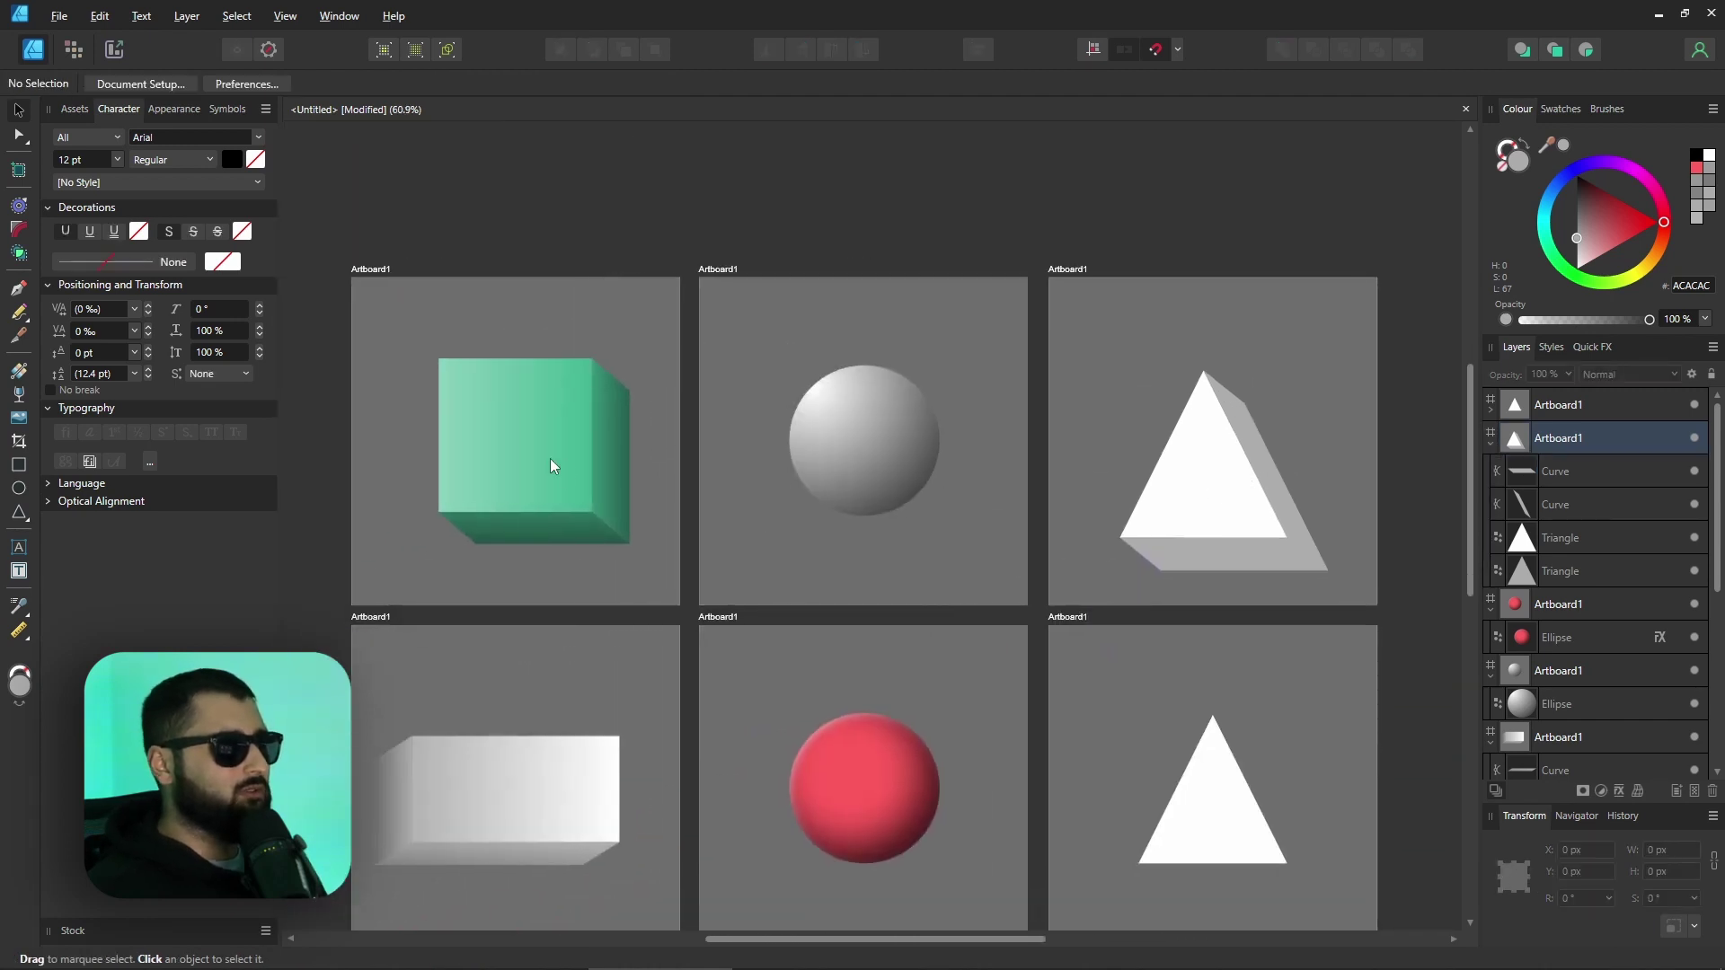
pyautogui.scroll(5, 919, 508)
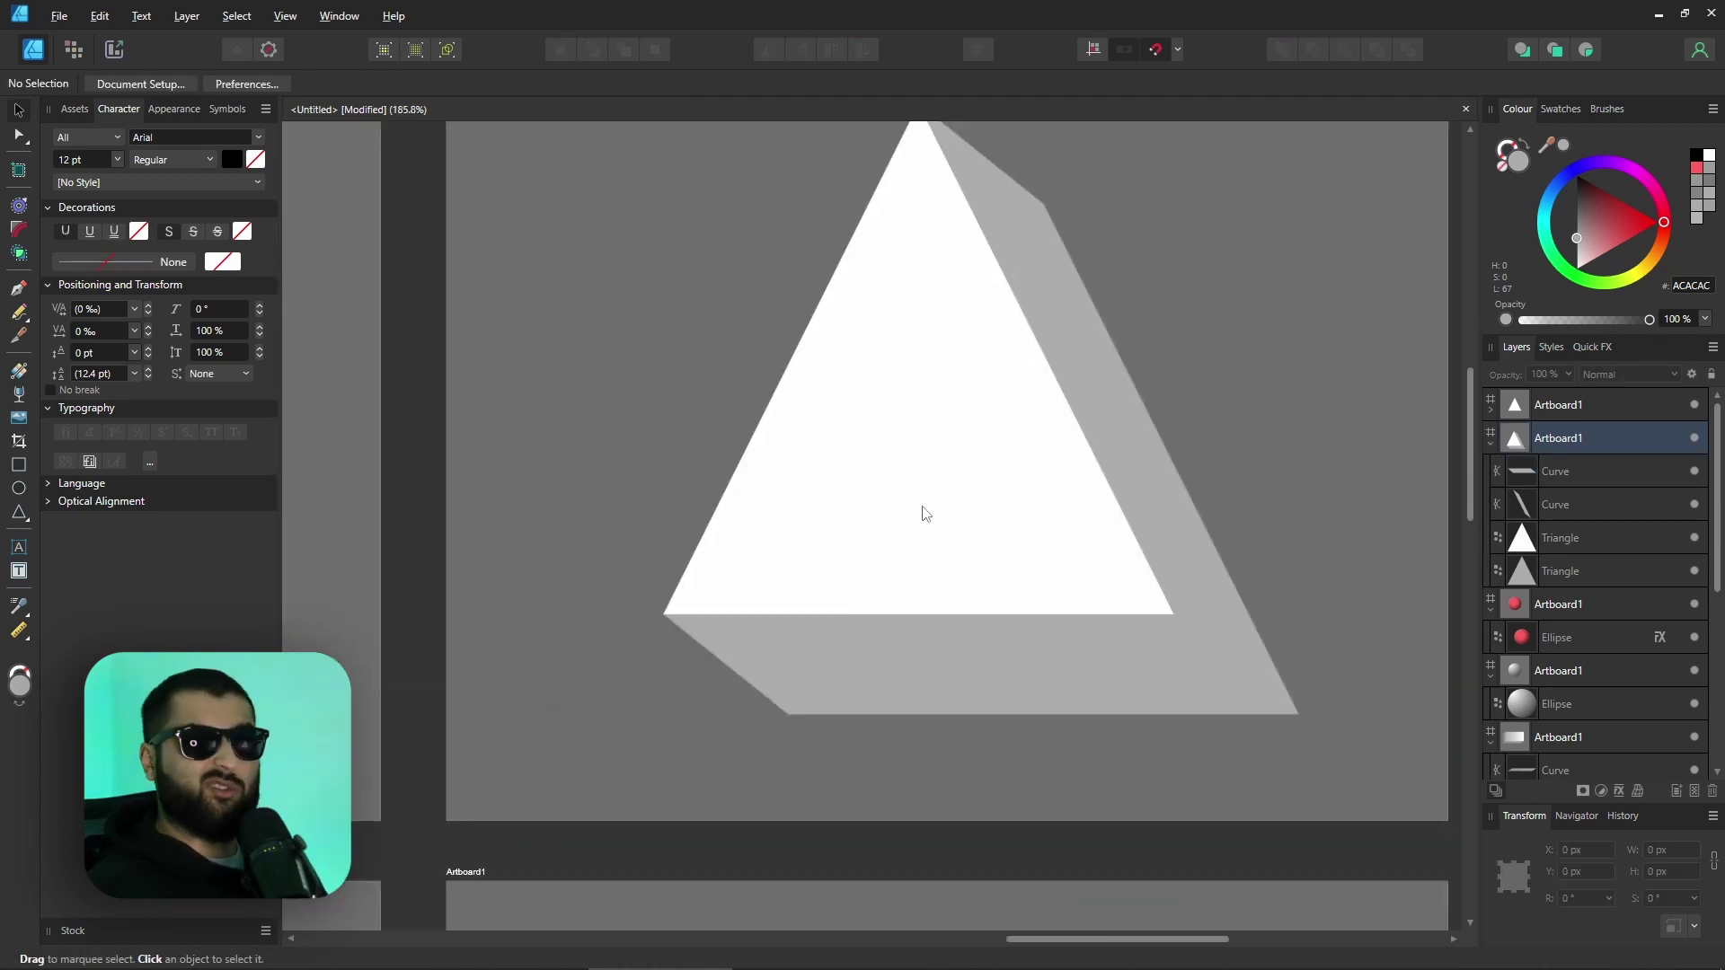
pyautogui.doubleClick(984, 645)
pyautogui.scroll(-2, 984, 645)
pyautogui.moveTo(1576, 213)
pyautogui.mouseDown()
pyautogui.moveTo(1583, 231)
pyautogui.moveTo(1571, 224)
pyautogui.mouseUp()
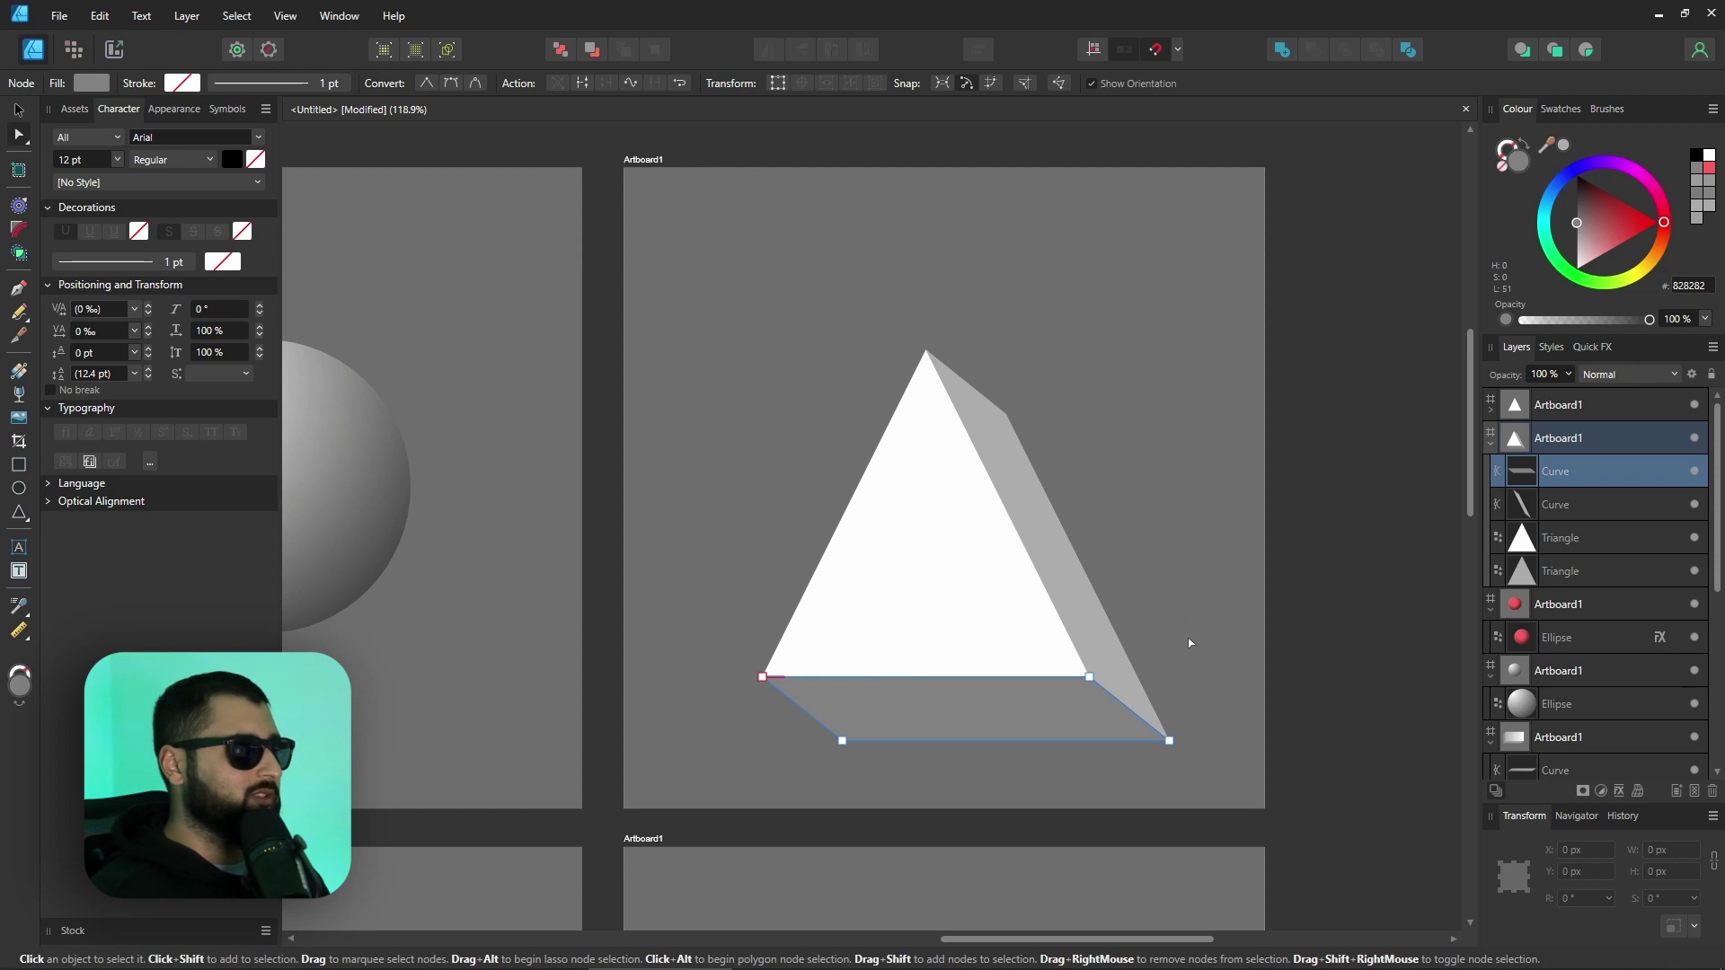
pyautogui.press('v')
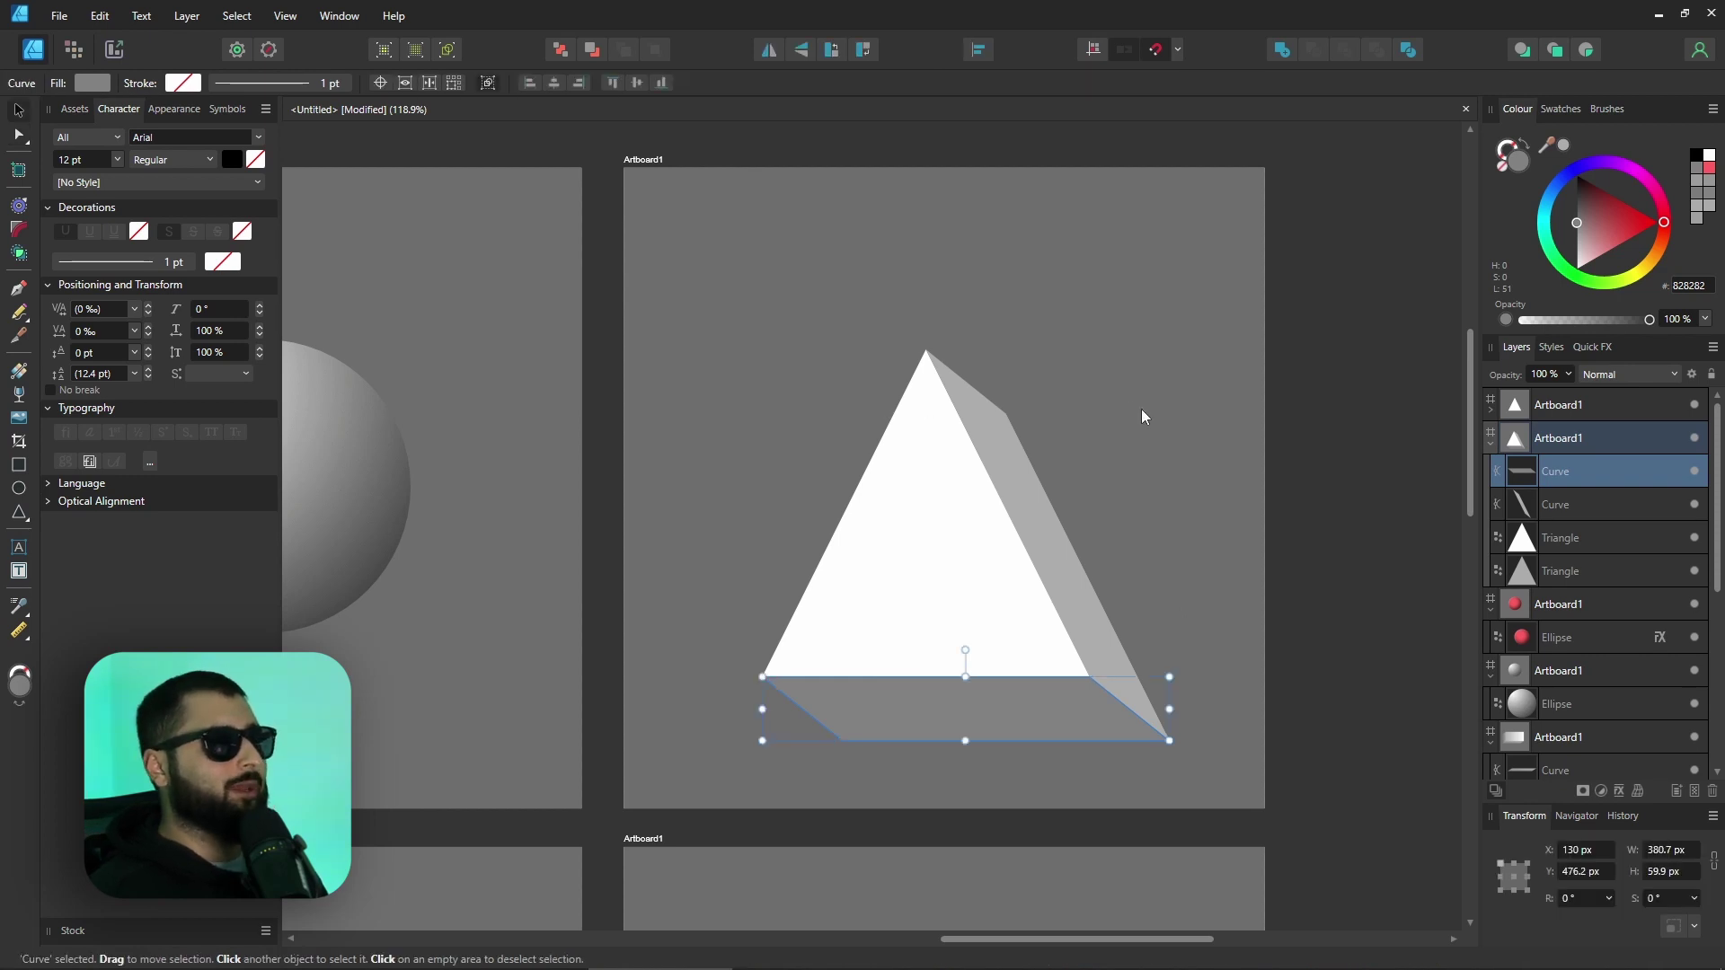
pyautogui.click(1141, 408)
# - Rotate the white triangle on the lower artboard 180° so it points downward
pyautogui.scroll(-6, 1134, 377)
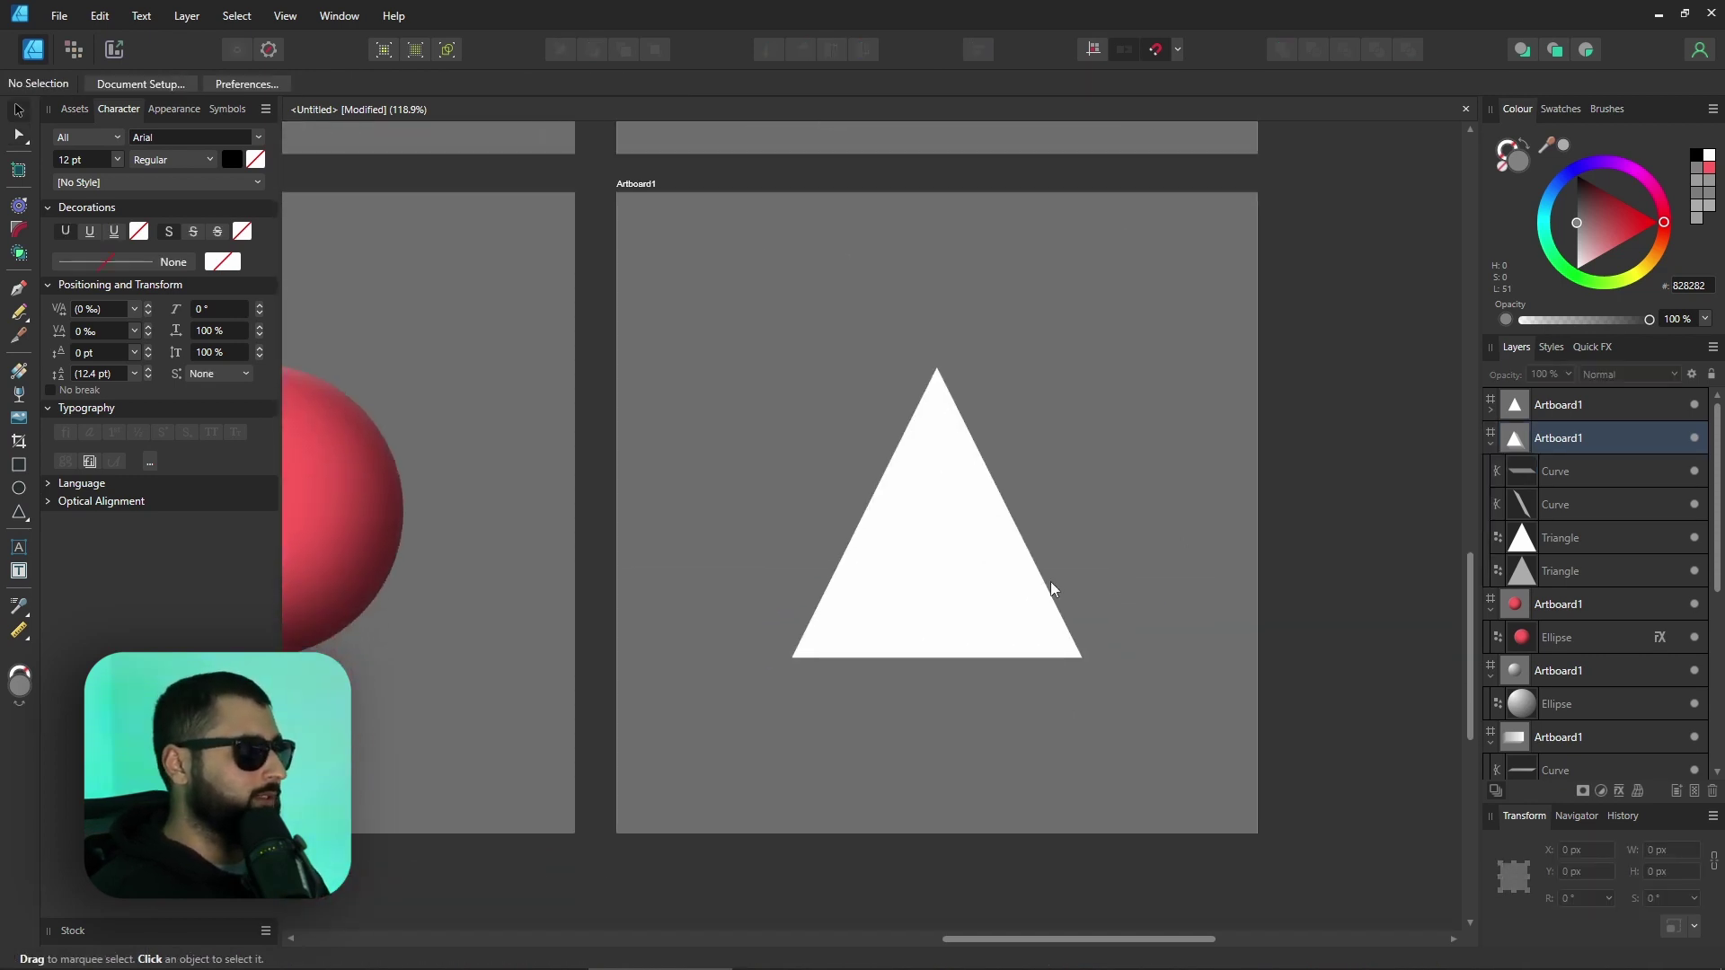
pyautogui.click(986, 589)
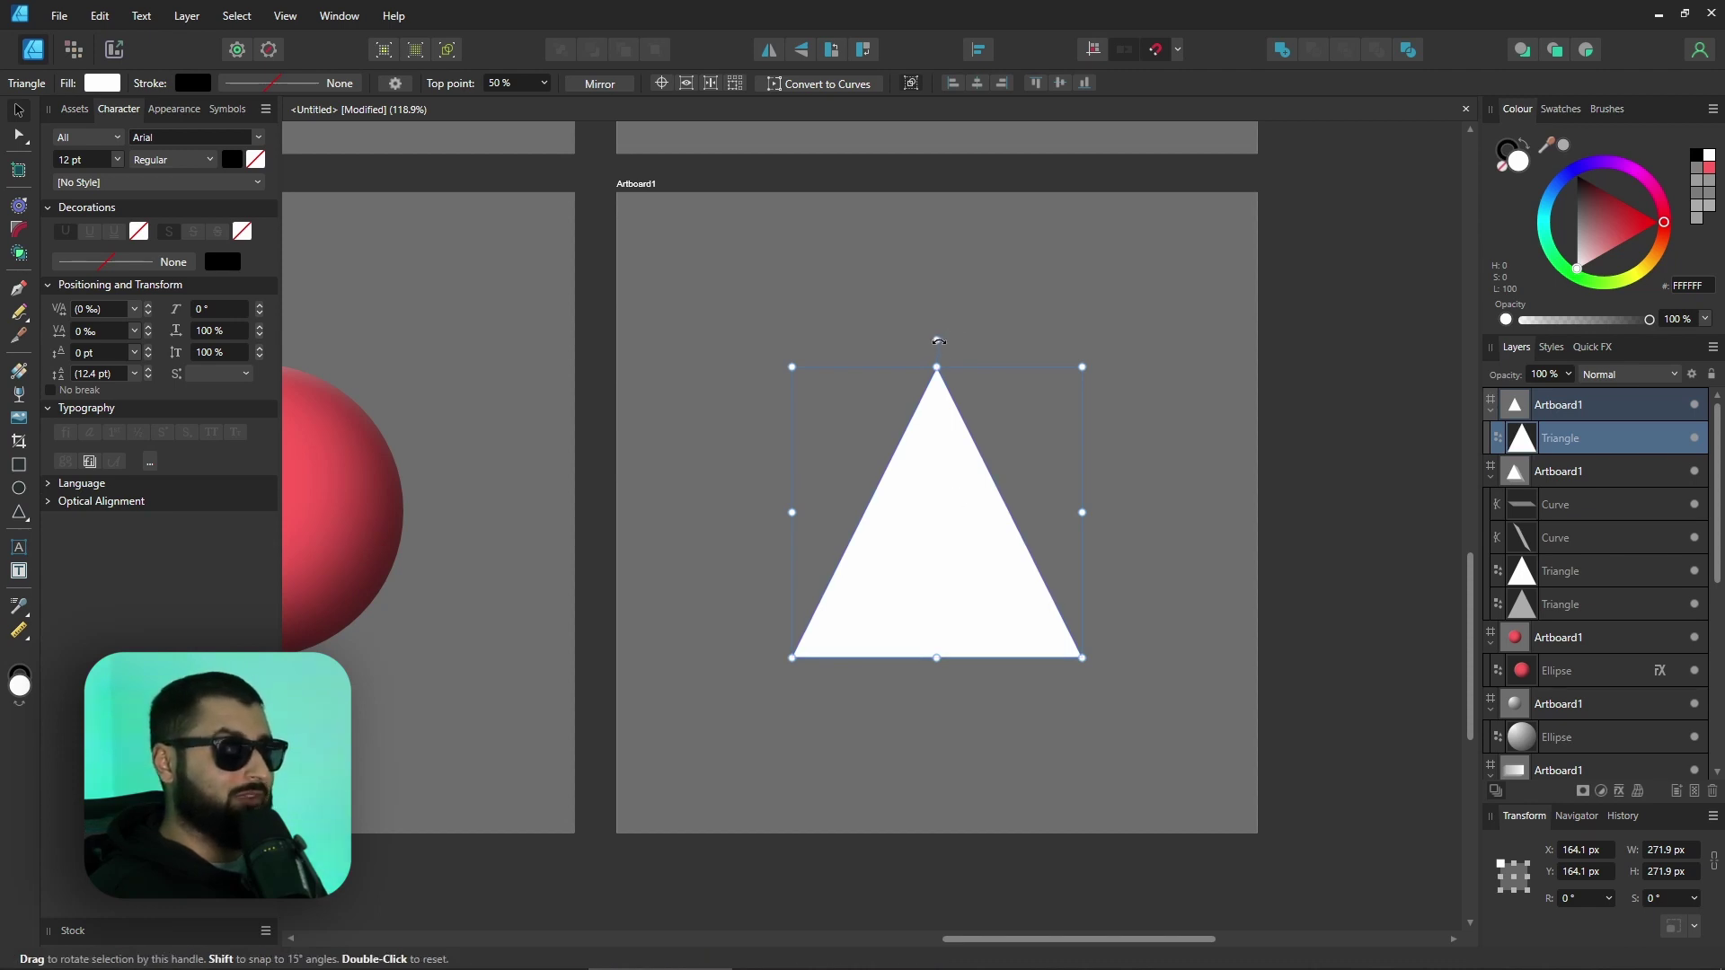
pyautogui.moveTo(940, 339); pyautogui.dragTo(976, 739)
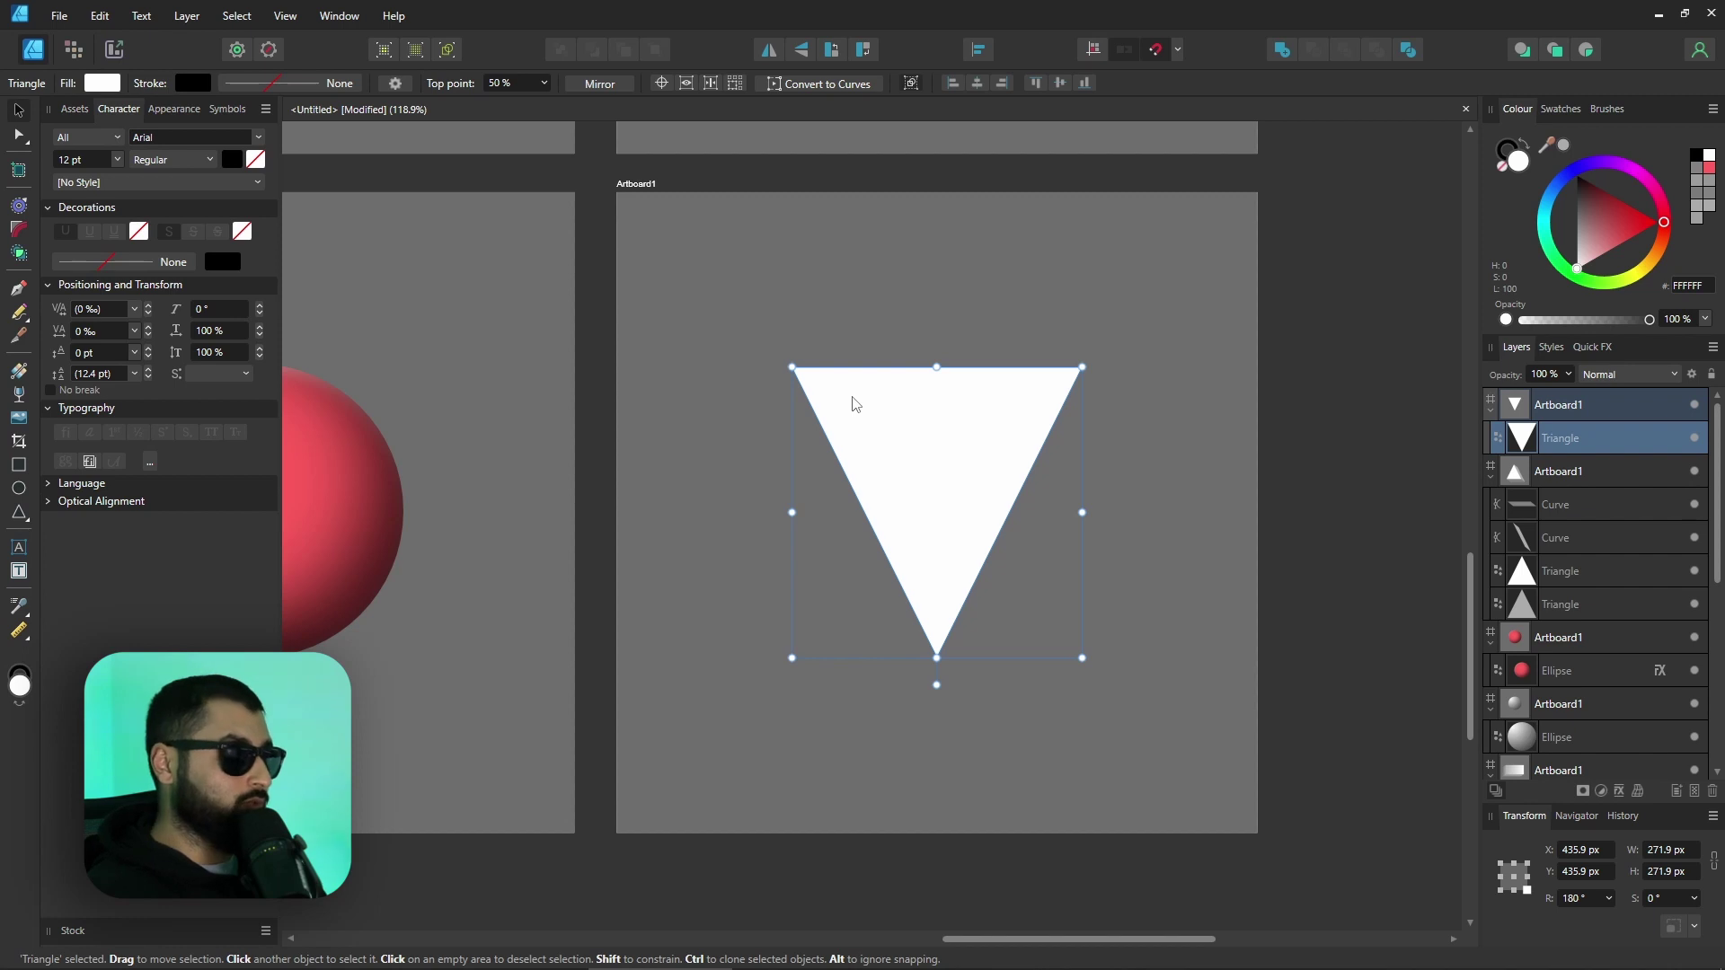
# - Draw a grey 828282 ellipse about 272 by 51 px, centred on the inverted triangle's top edge and matching its width
pyautogui.click(20, 492)
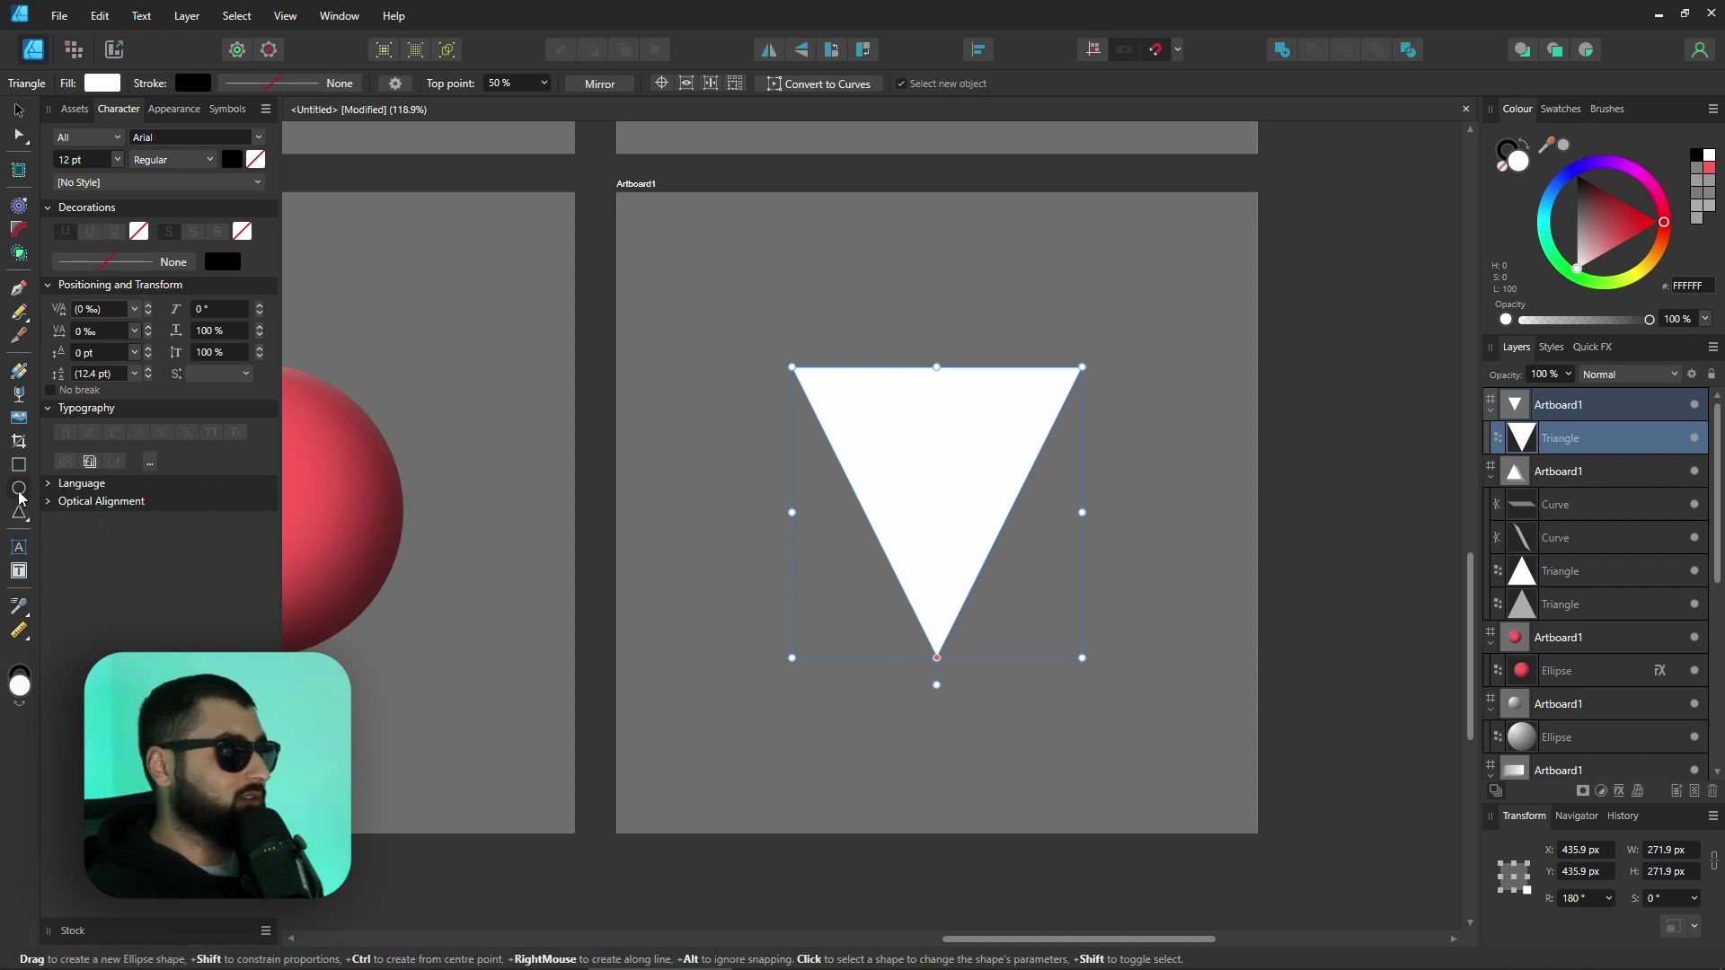
pyautogui.scroll(3, 936, 368)
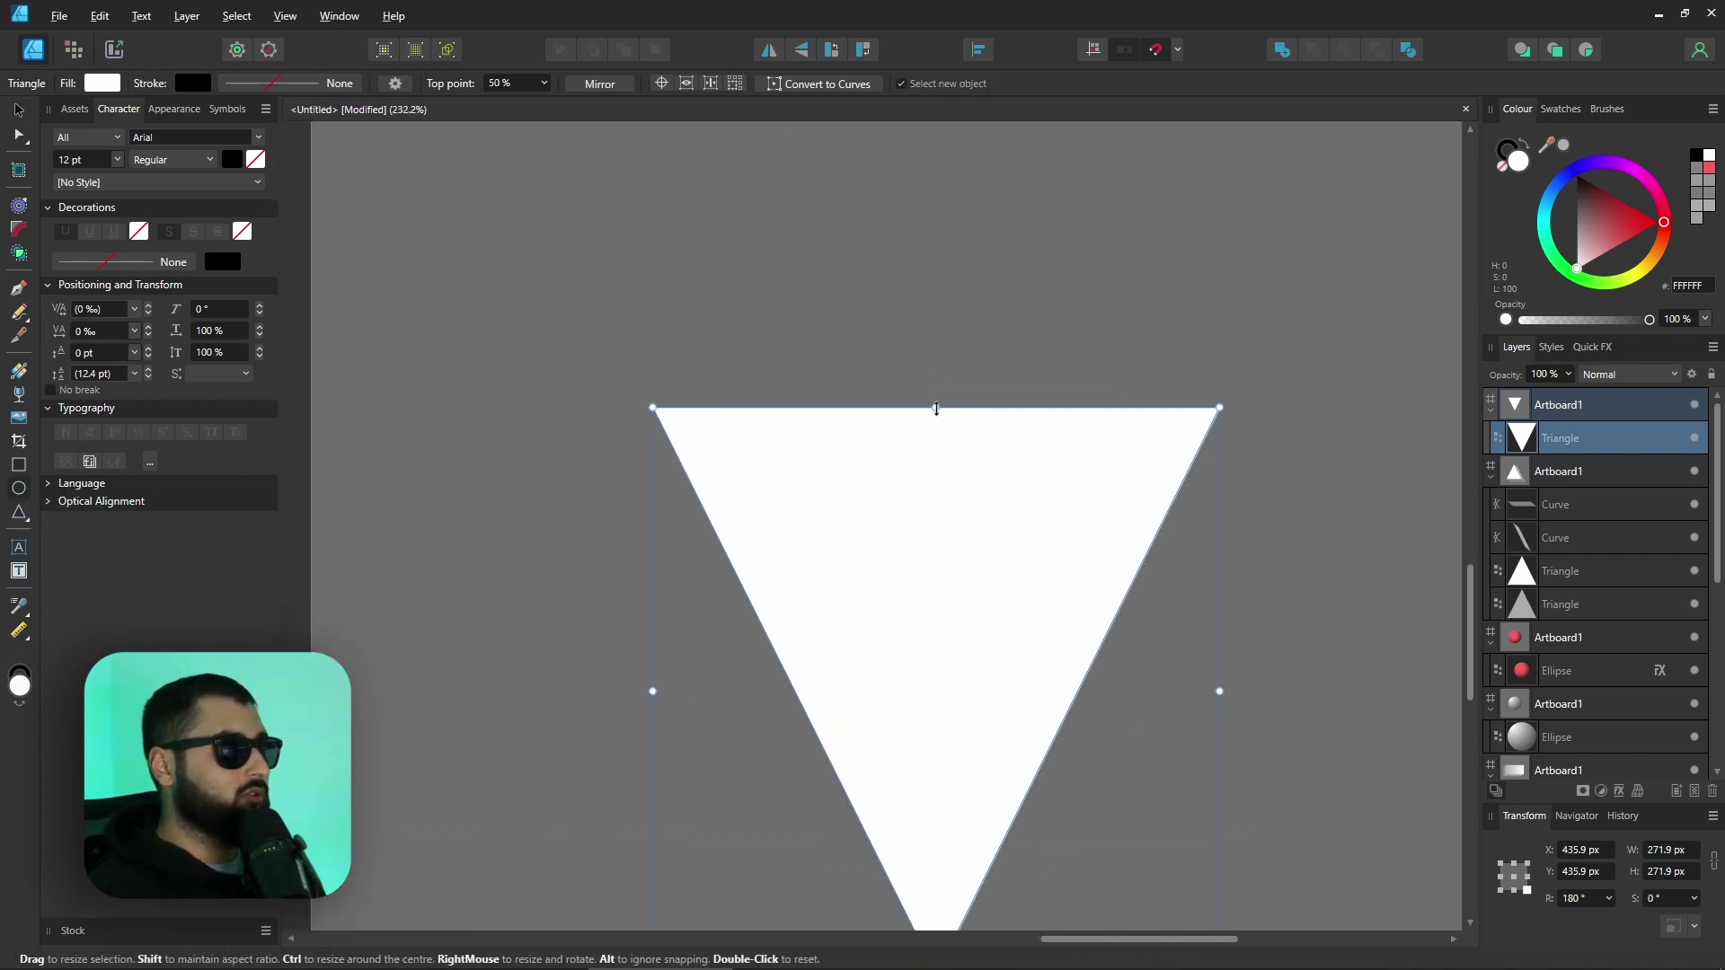
pyautogui.moveTo(935, 409); pyautogui.dragTo(935, 409)
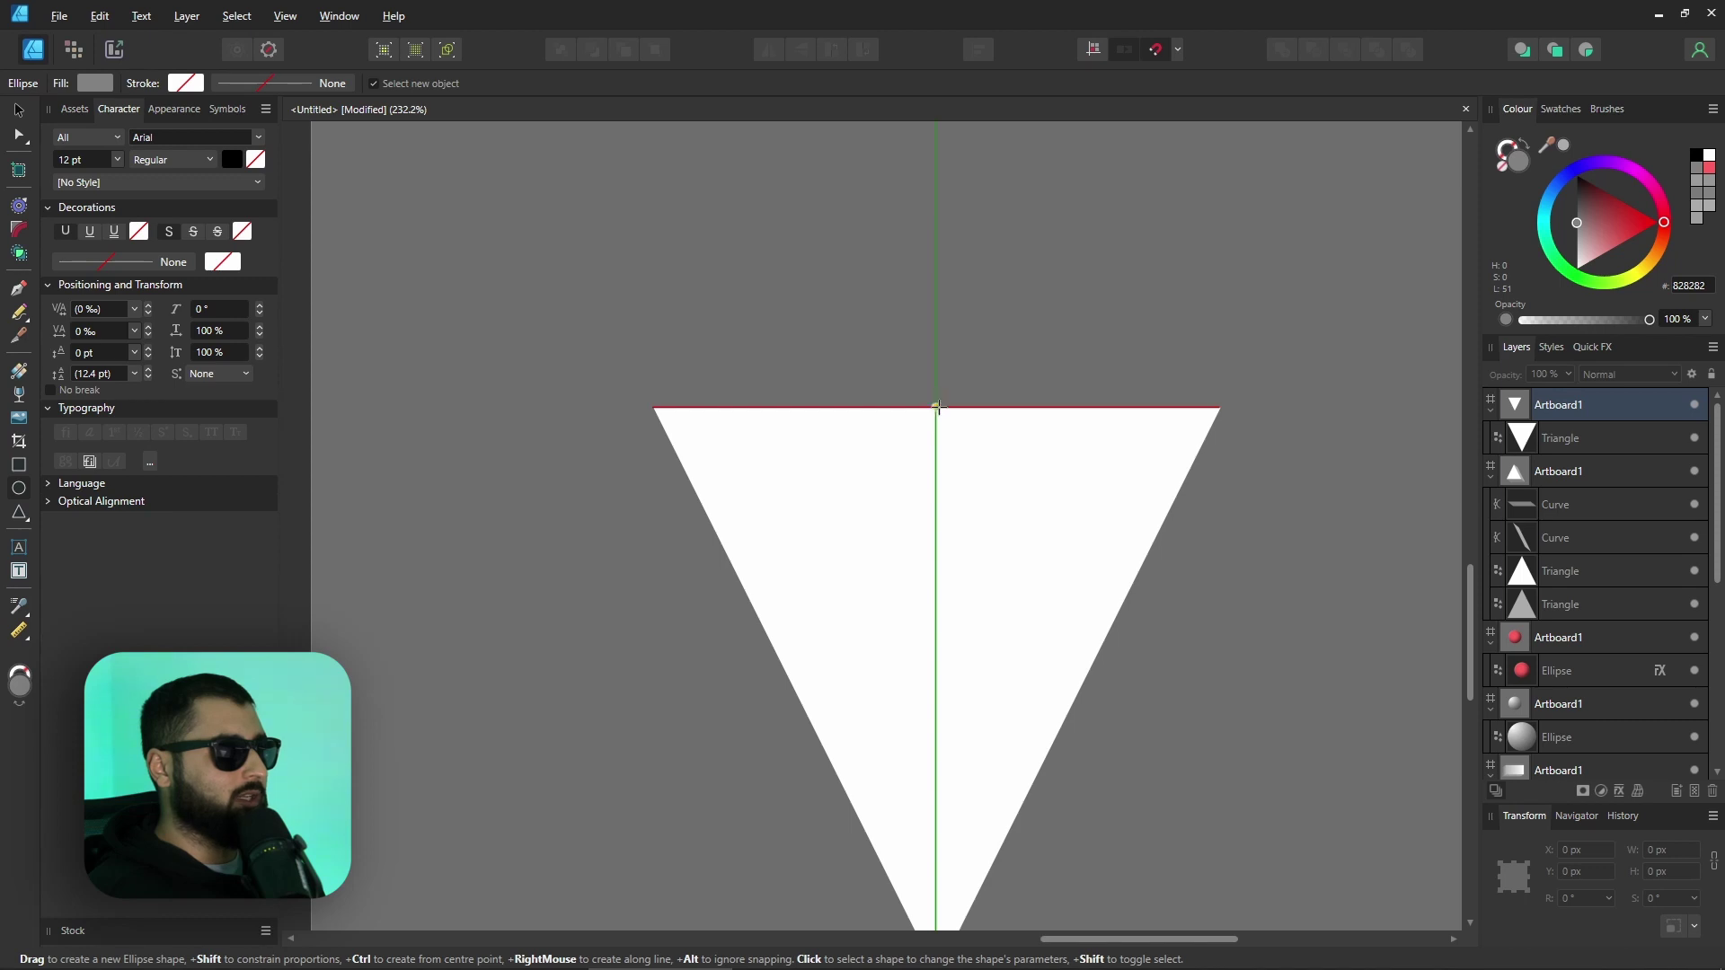
pyautogui.moveTo(934, 407); pyautogui.dragTo(1224, 455)
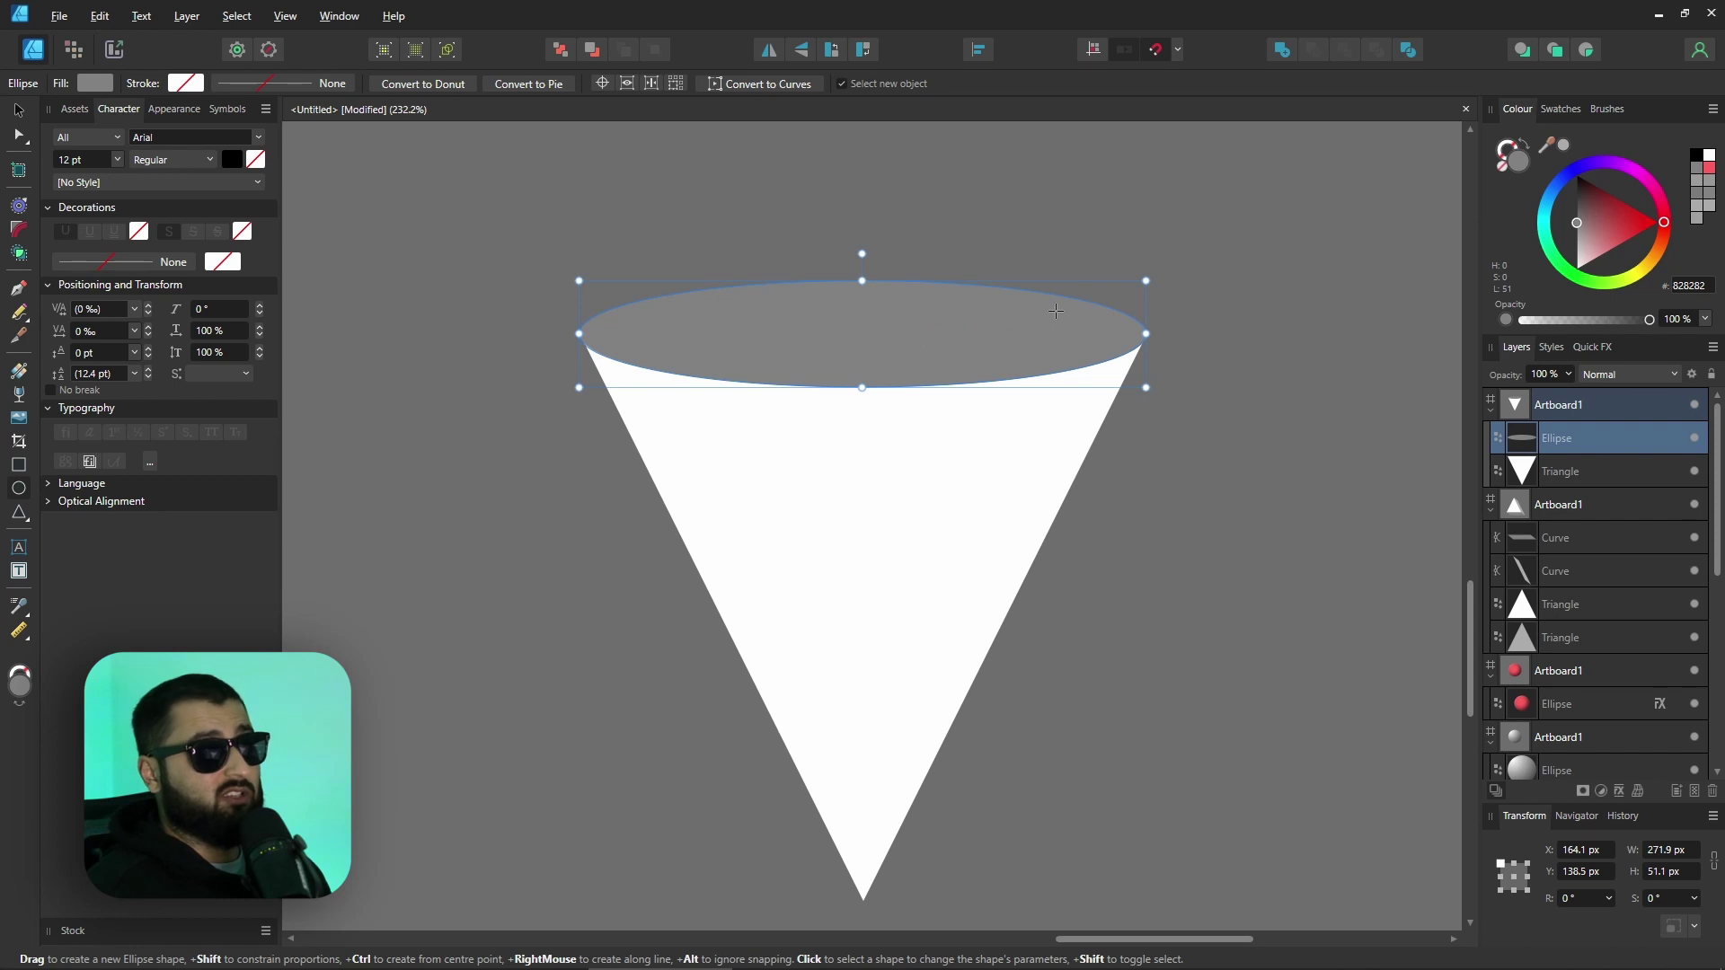
pyautogui.scroll(-5, 1061, 310)
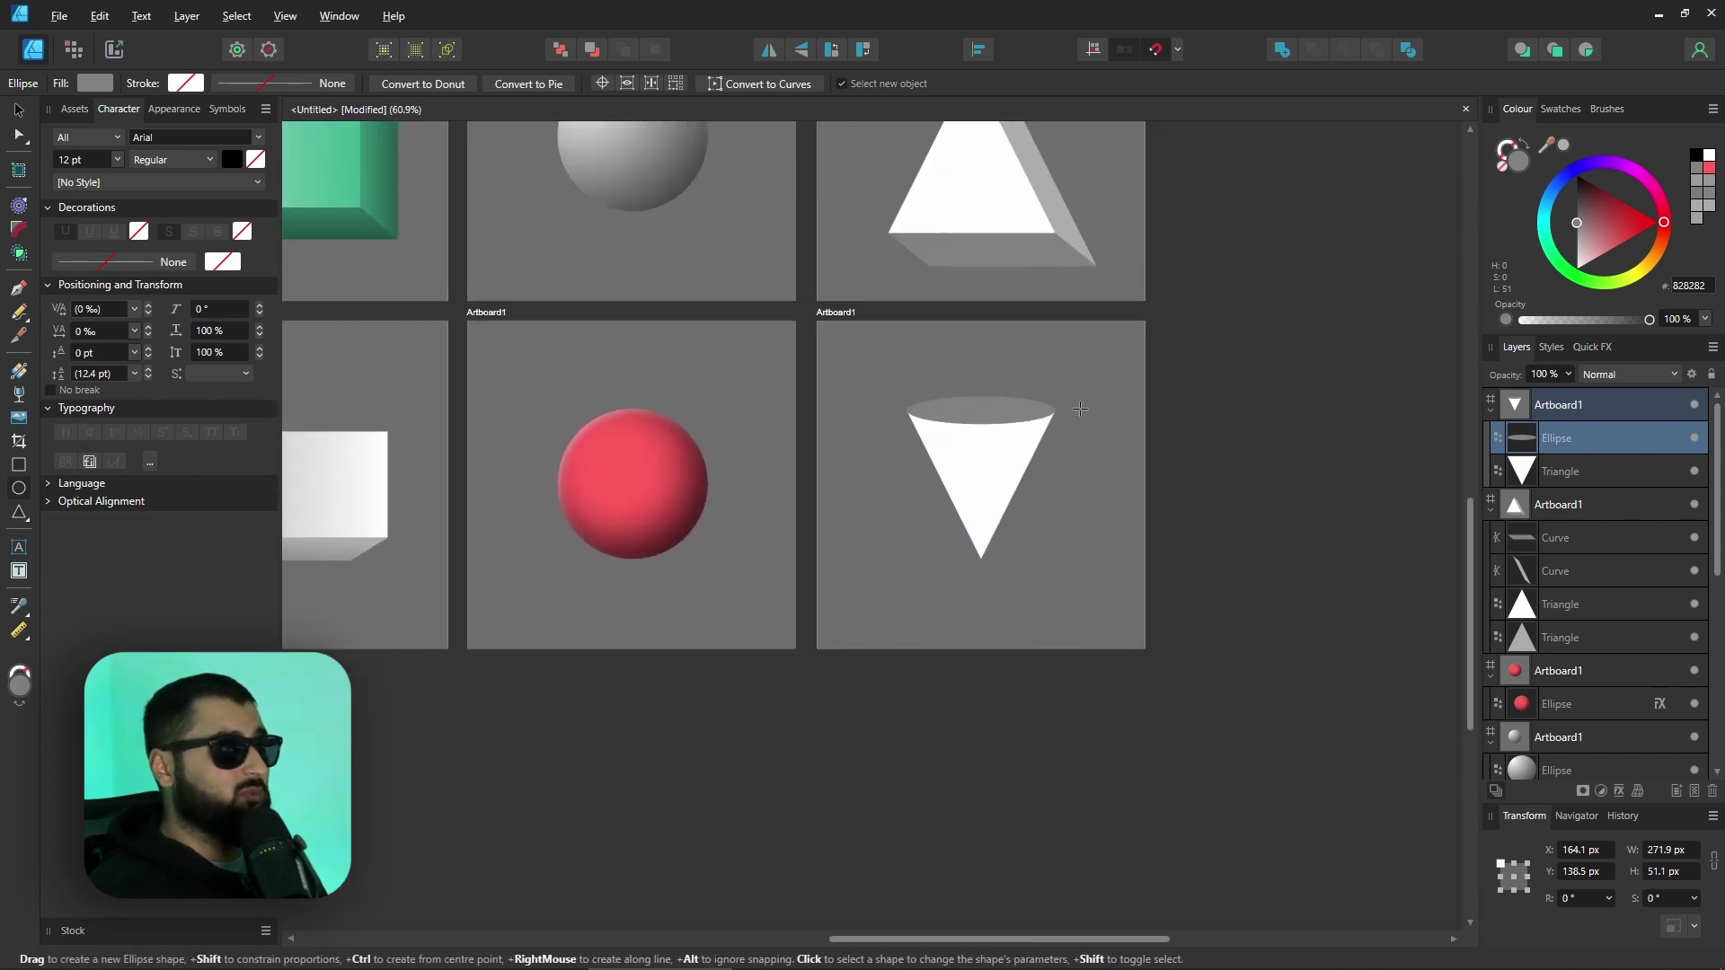
pyautogui.click(1161, 553)
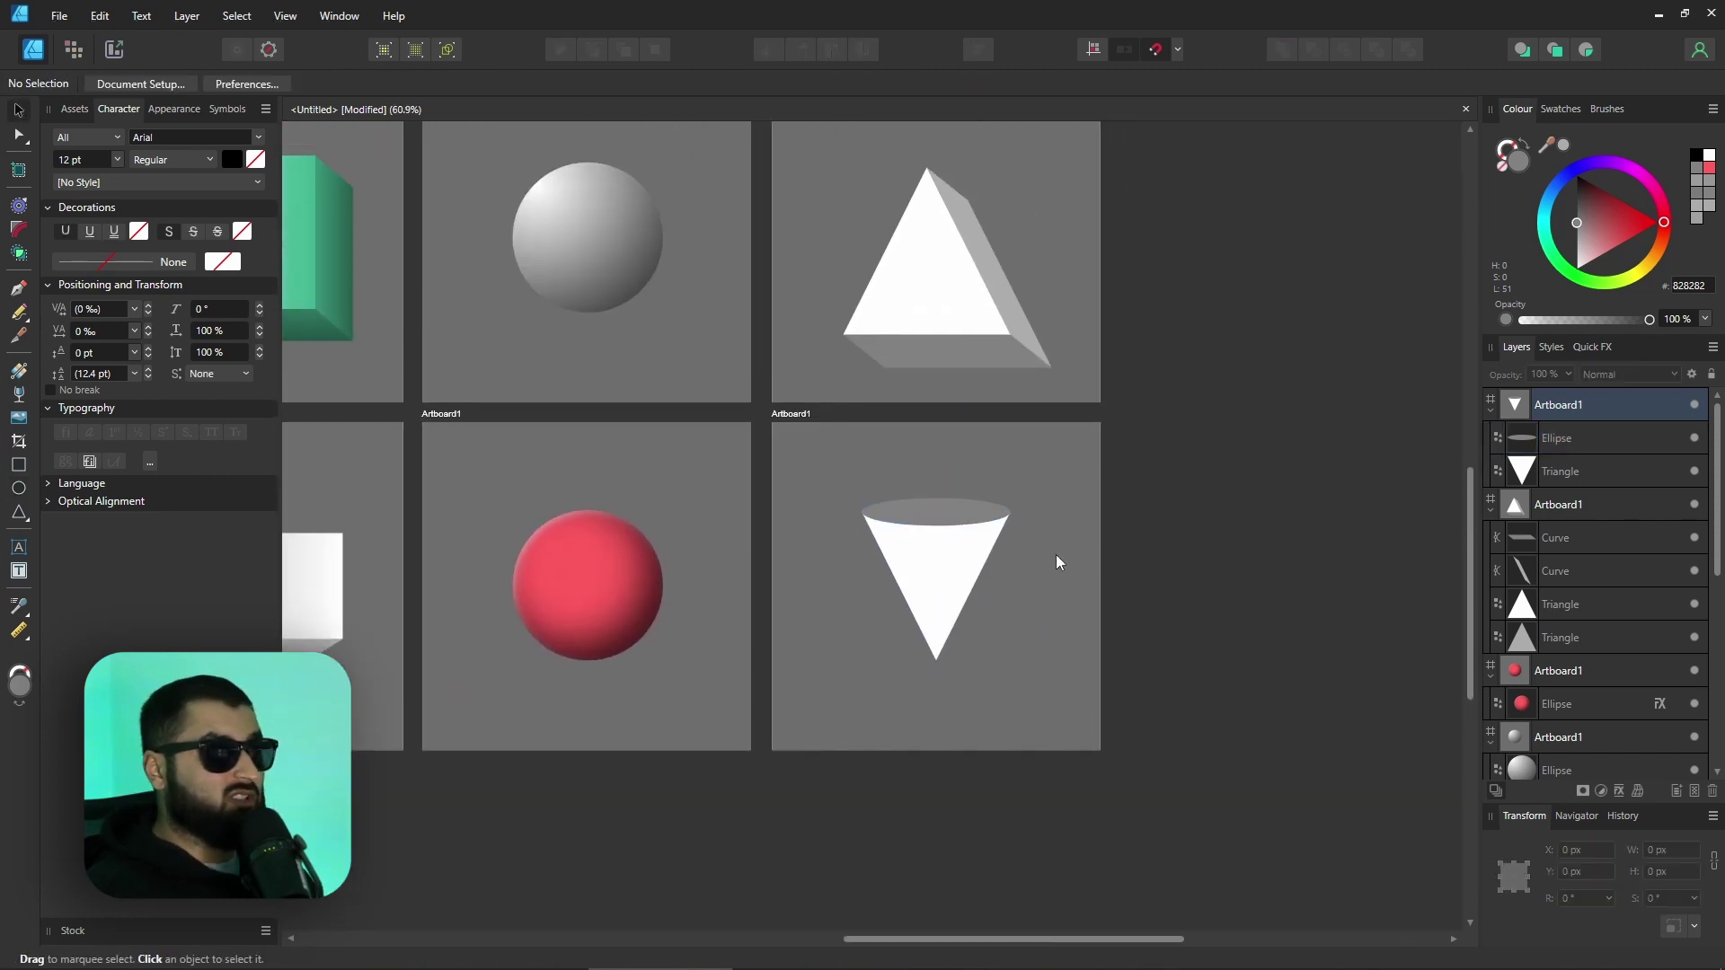
# - Apply an elliptical white-to-light-grey gradient to the inverted triangle, with its highlight near the upper-left edge and shading towards the right side
pyautogui.click(976, 523)
pyautogui.scroll(5, 955, 585)
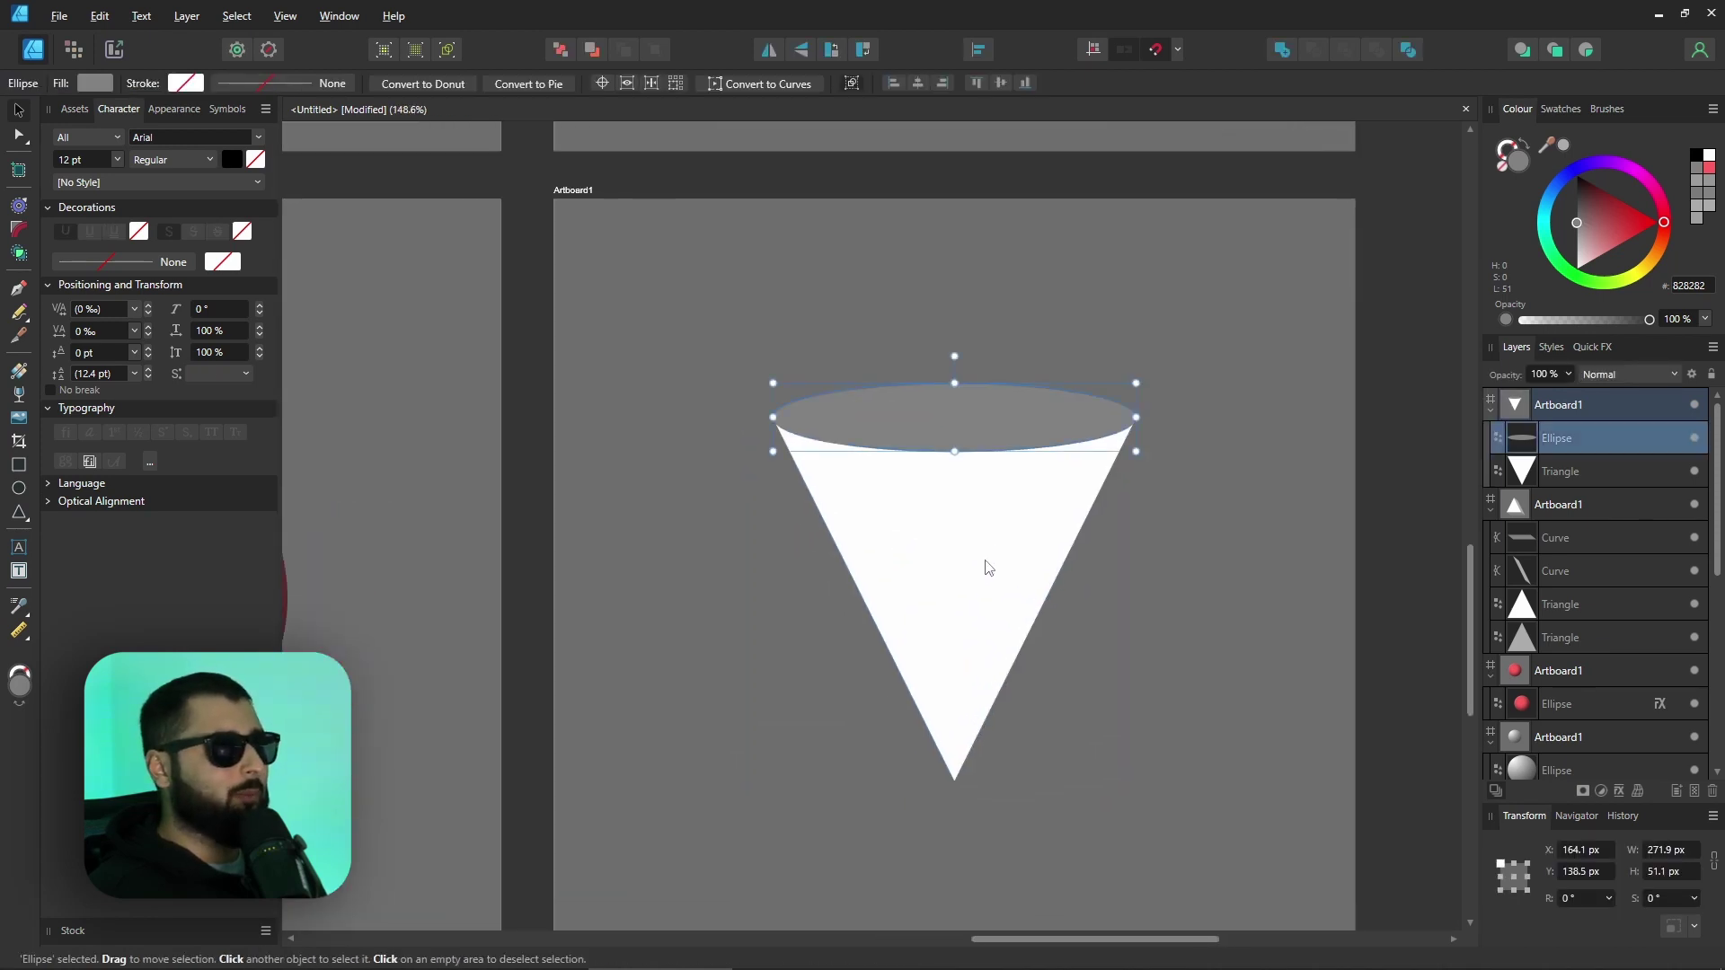
pyautogui.scroll(1, 982, 566)
pyautogui.click(928, 573)
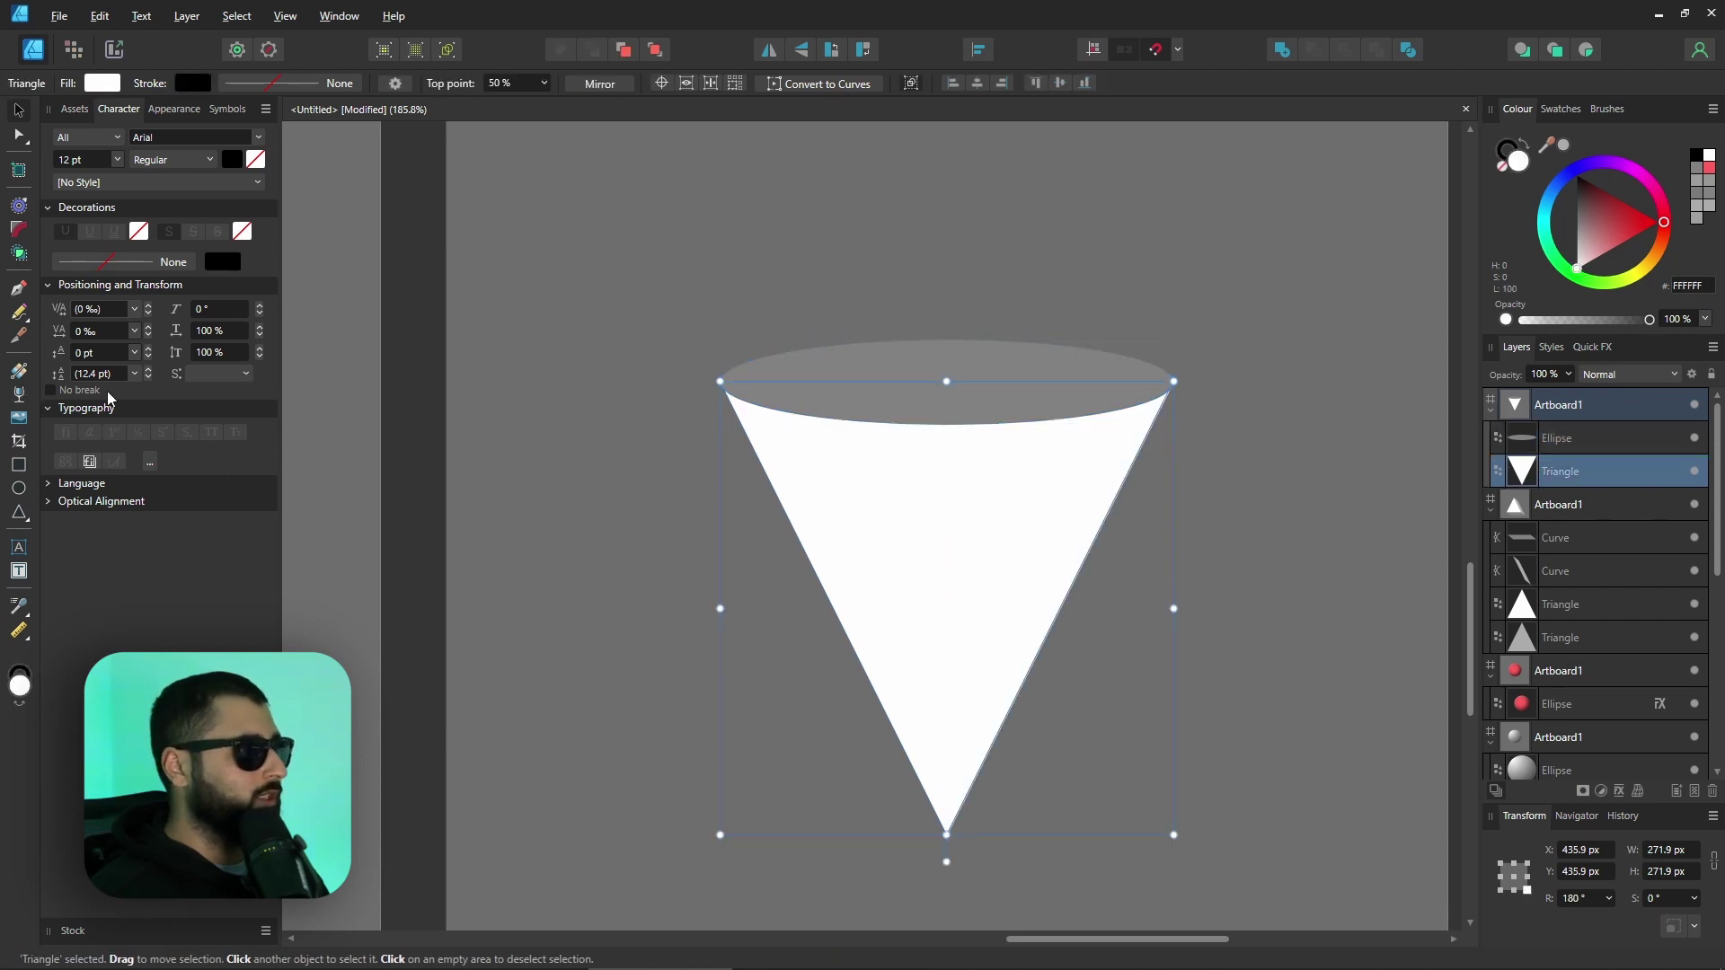
pyautogui.click(18, 371)
pyautogui.moveTo(826, 605); pyautogui.dragTo(1088, 608)
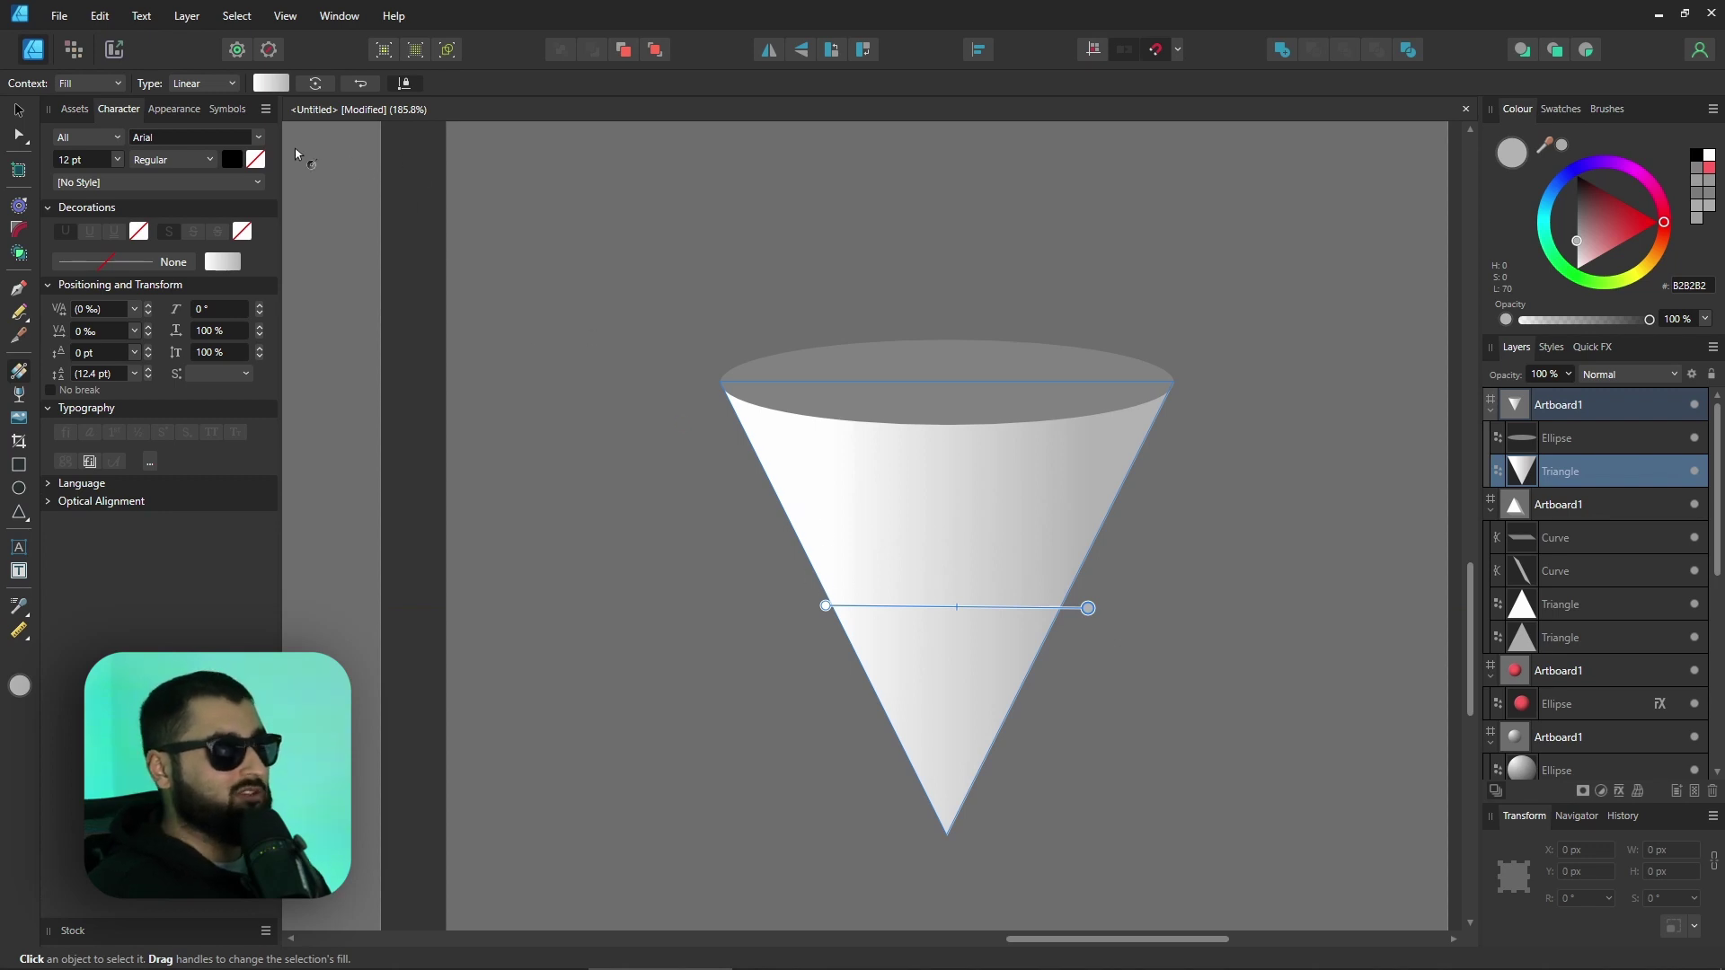
pyautogui.click(205, 83)
pyautogui.click(202, 144)
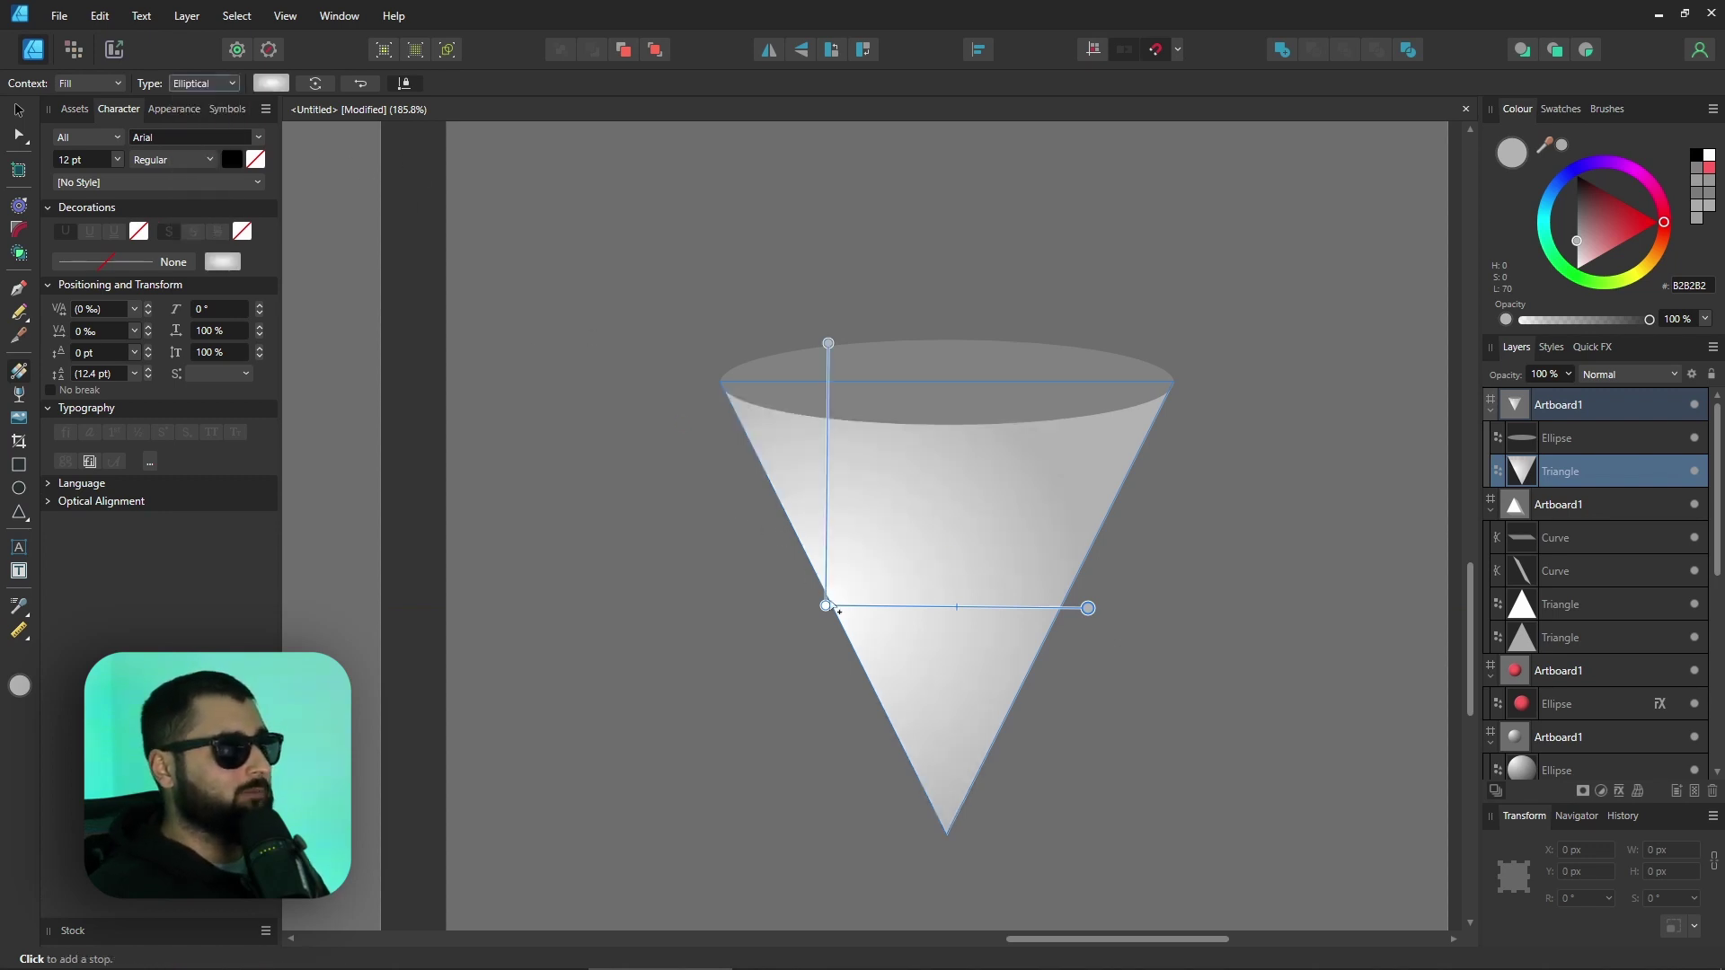
pyautogui.moveTo(826, 605); pyautogui.dragTo(760, 460)
pyautogui.moveTo(902, 297); pyautogui.dragTo(1078, 381)
# - Give the ellipse on top of the cone an elliptical grey gradient starting at its left end and running diagonally down past the cone
pyautogui.click(913, 370)
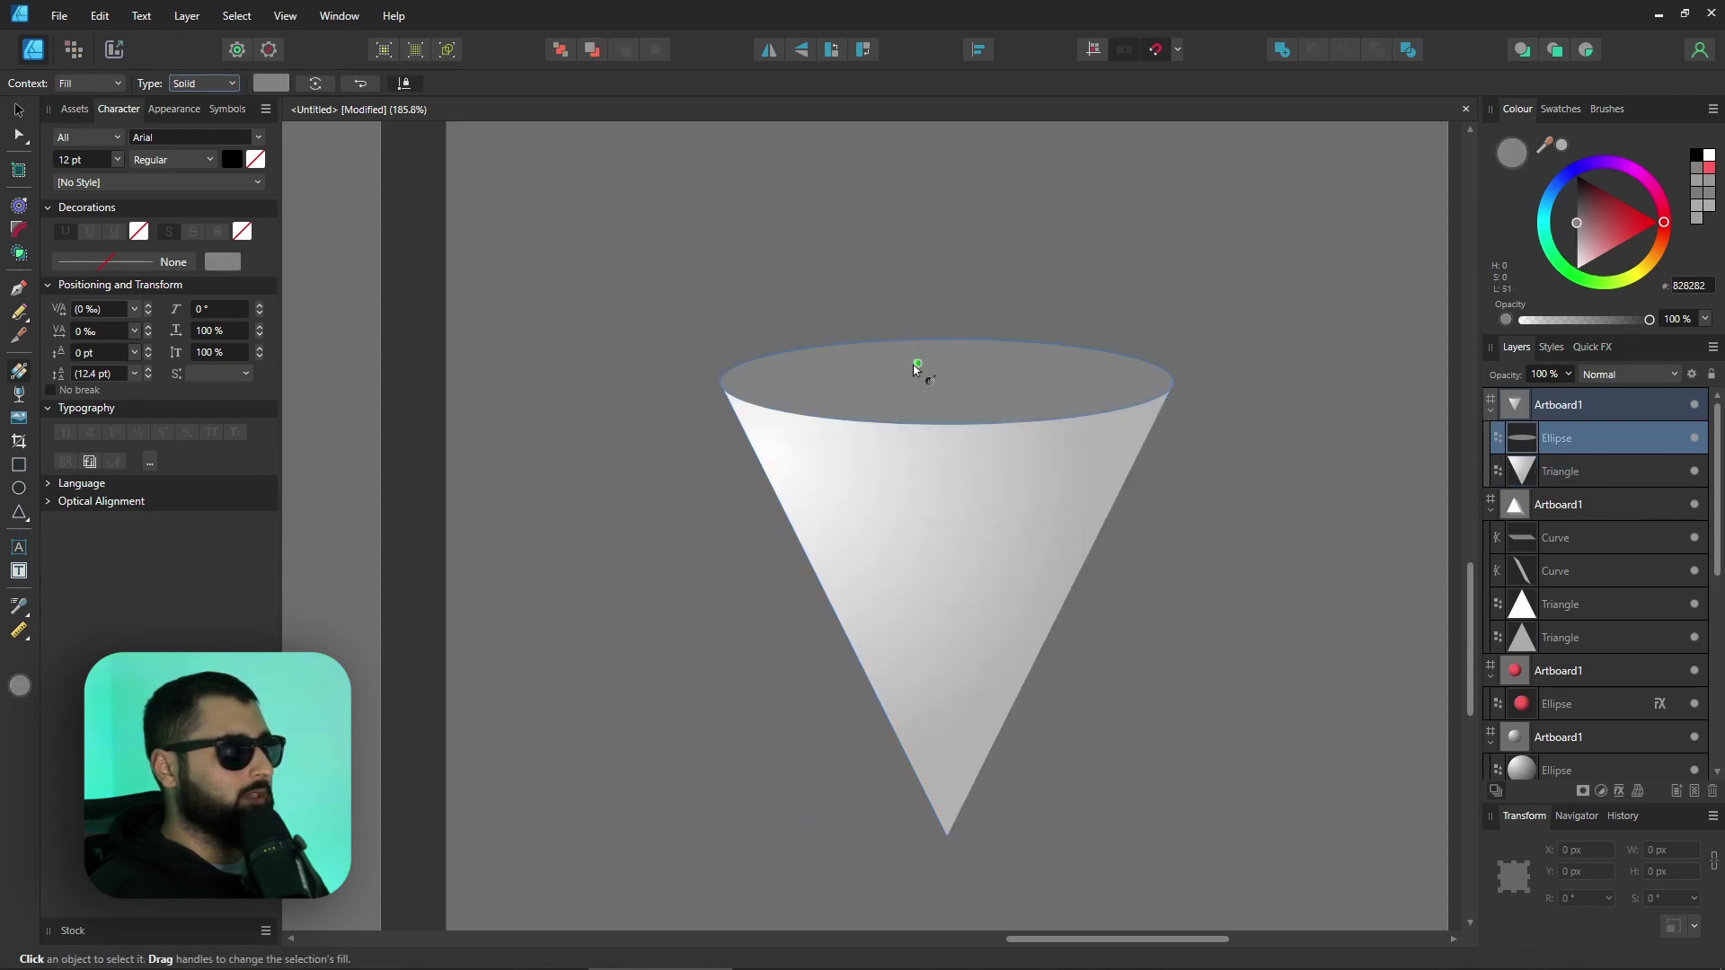
pyautogui.moveTo(719, 382); pyautogui.dragTo(1070, 829)
pyautogui.click(204, 83)
pyautogui.click(219, 170)
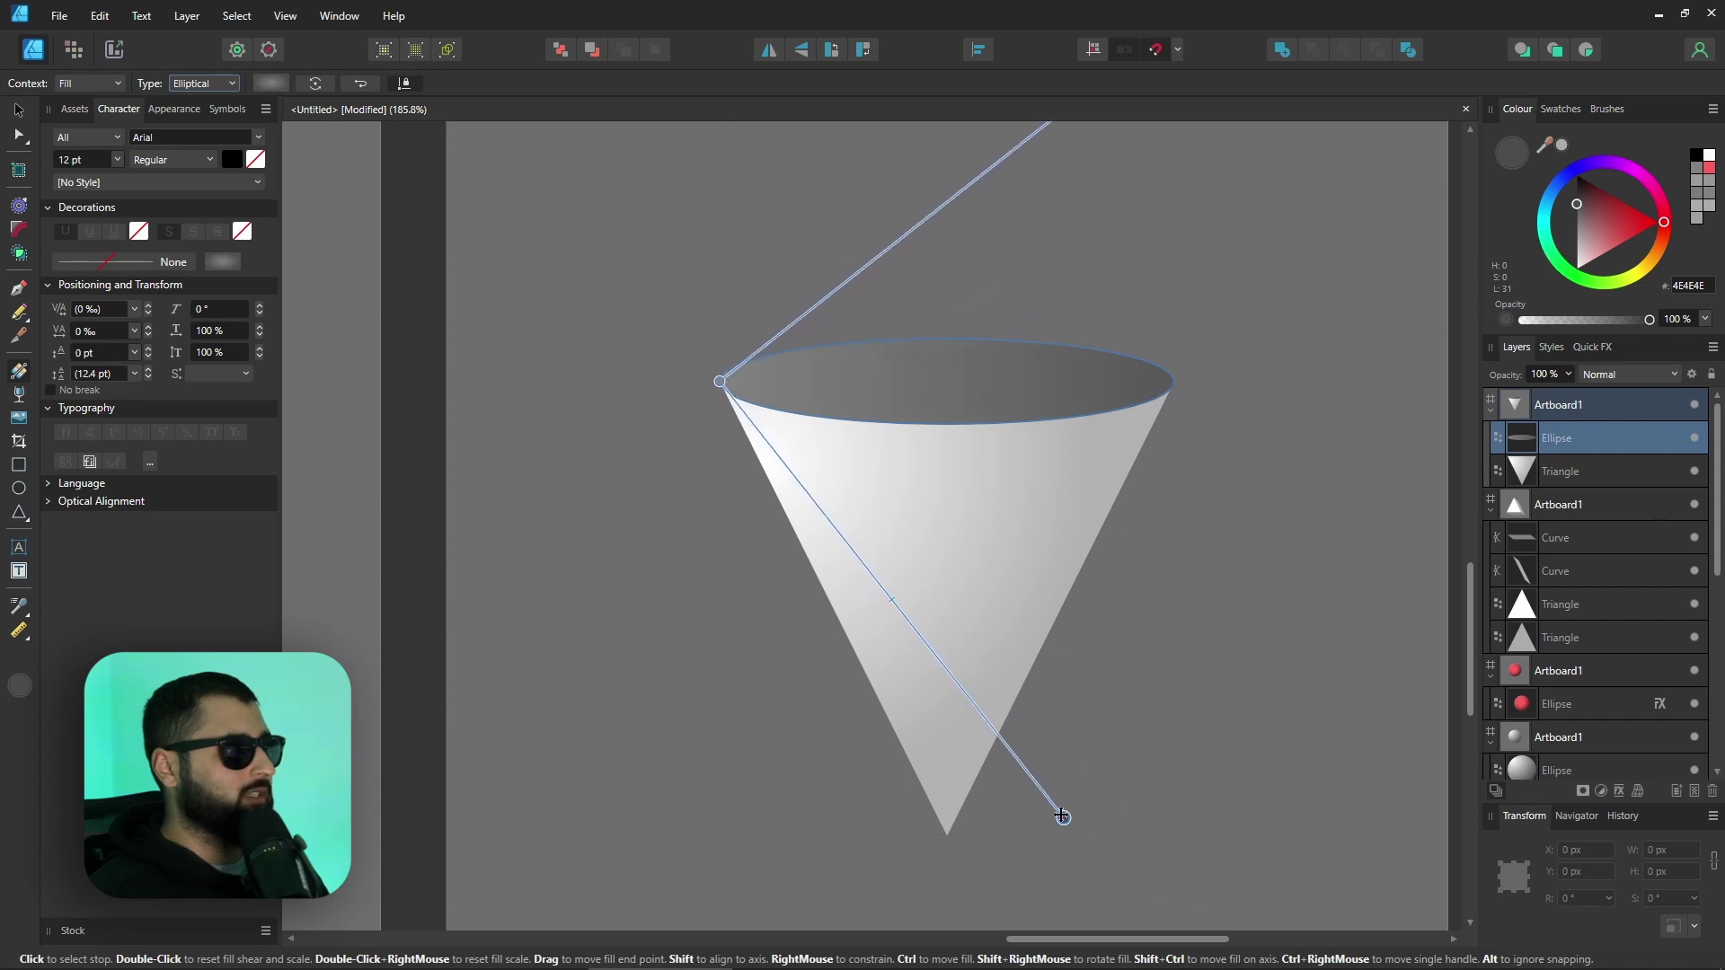
# - Lighten the ellipse's gradient stops to grey 989898 at the start and 656565 at the end, and deselect it
pyautogui.click(271, 82)
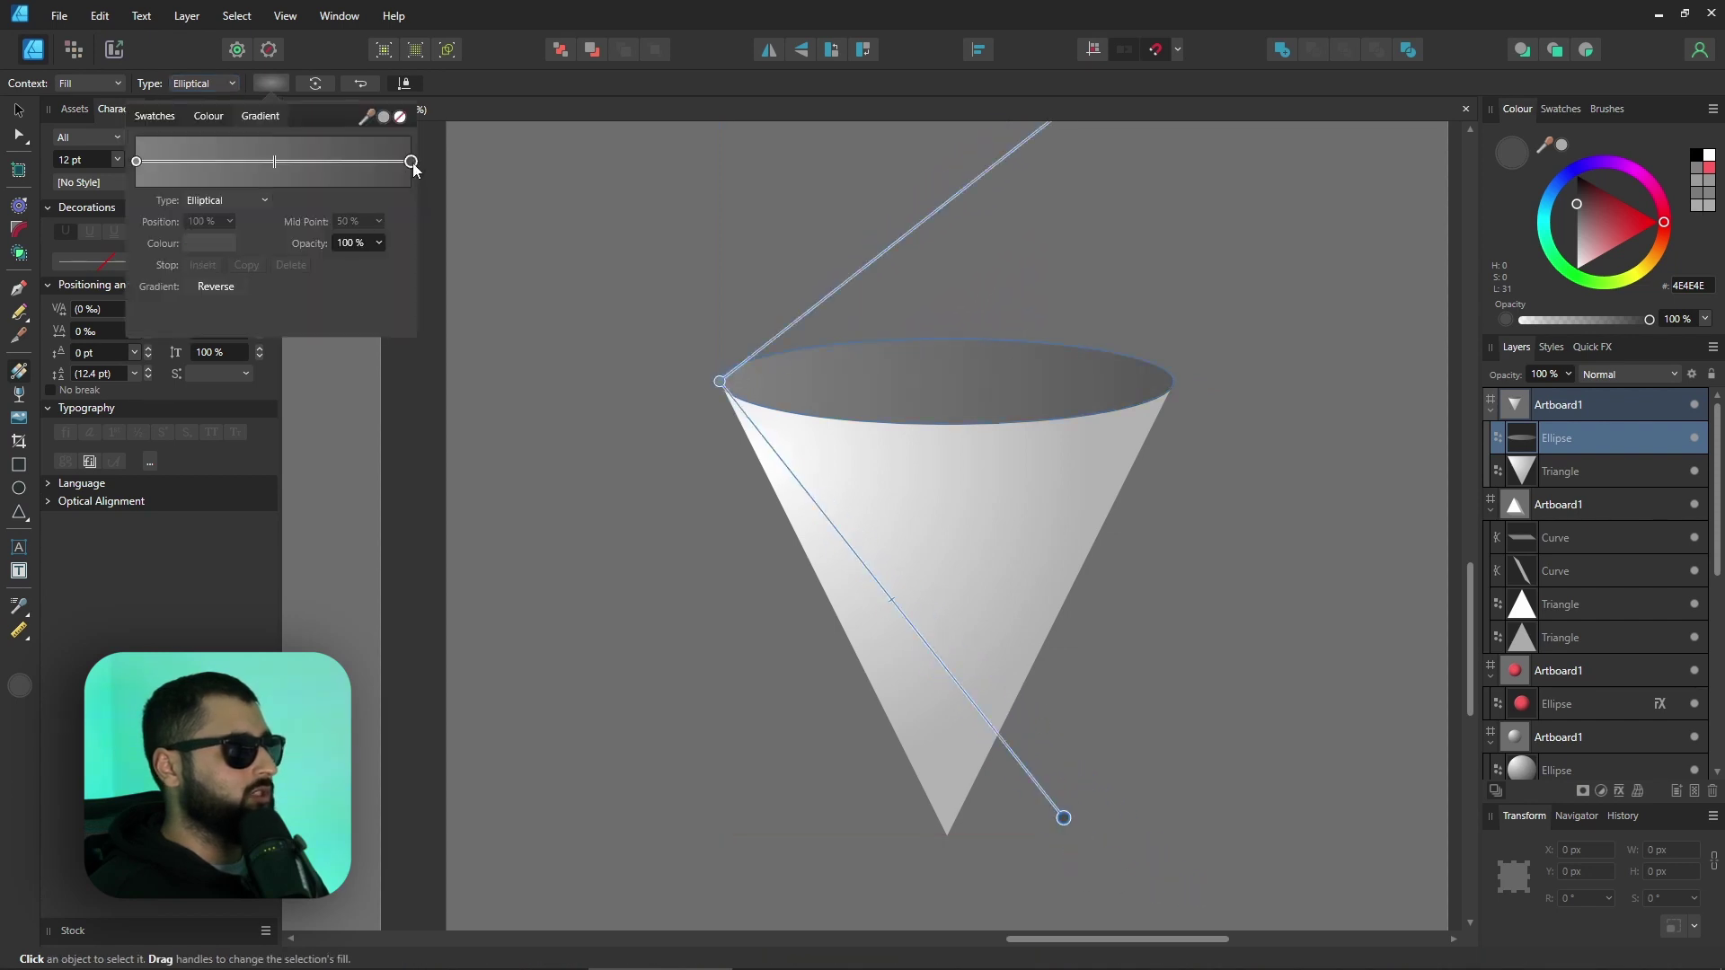
pyautogui.click(223, 246)
pyautogui.moveTo(181, 342); pyautogui.dragTo(181, 361)
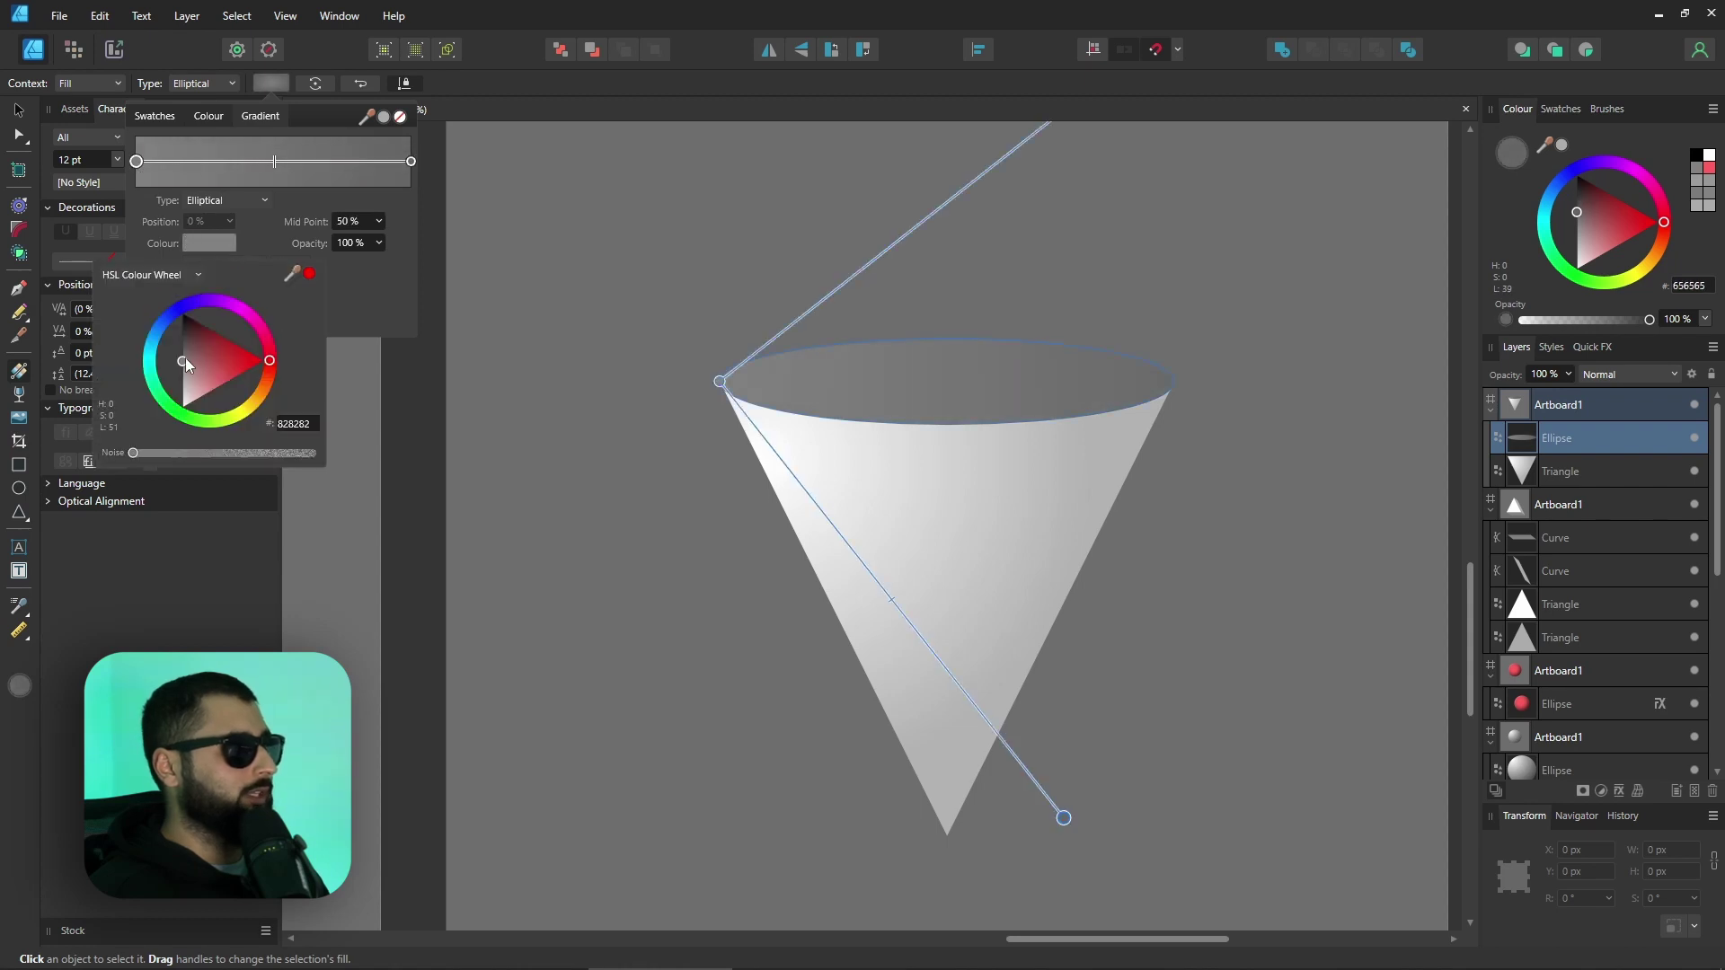
pyautogui.click(697, 458)
# - Group the cone's ellipse and triangle, and rotate the group 180° so the cone stands with its tip up
pyautogui.scroll(-5, 697, 458)
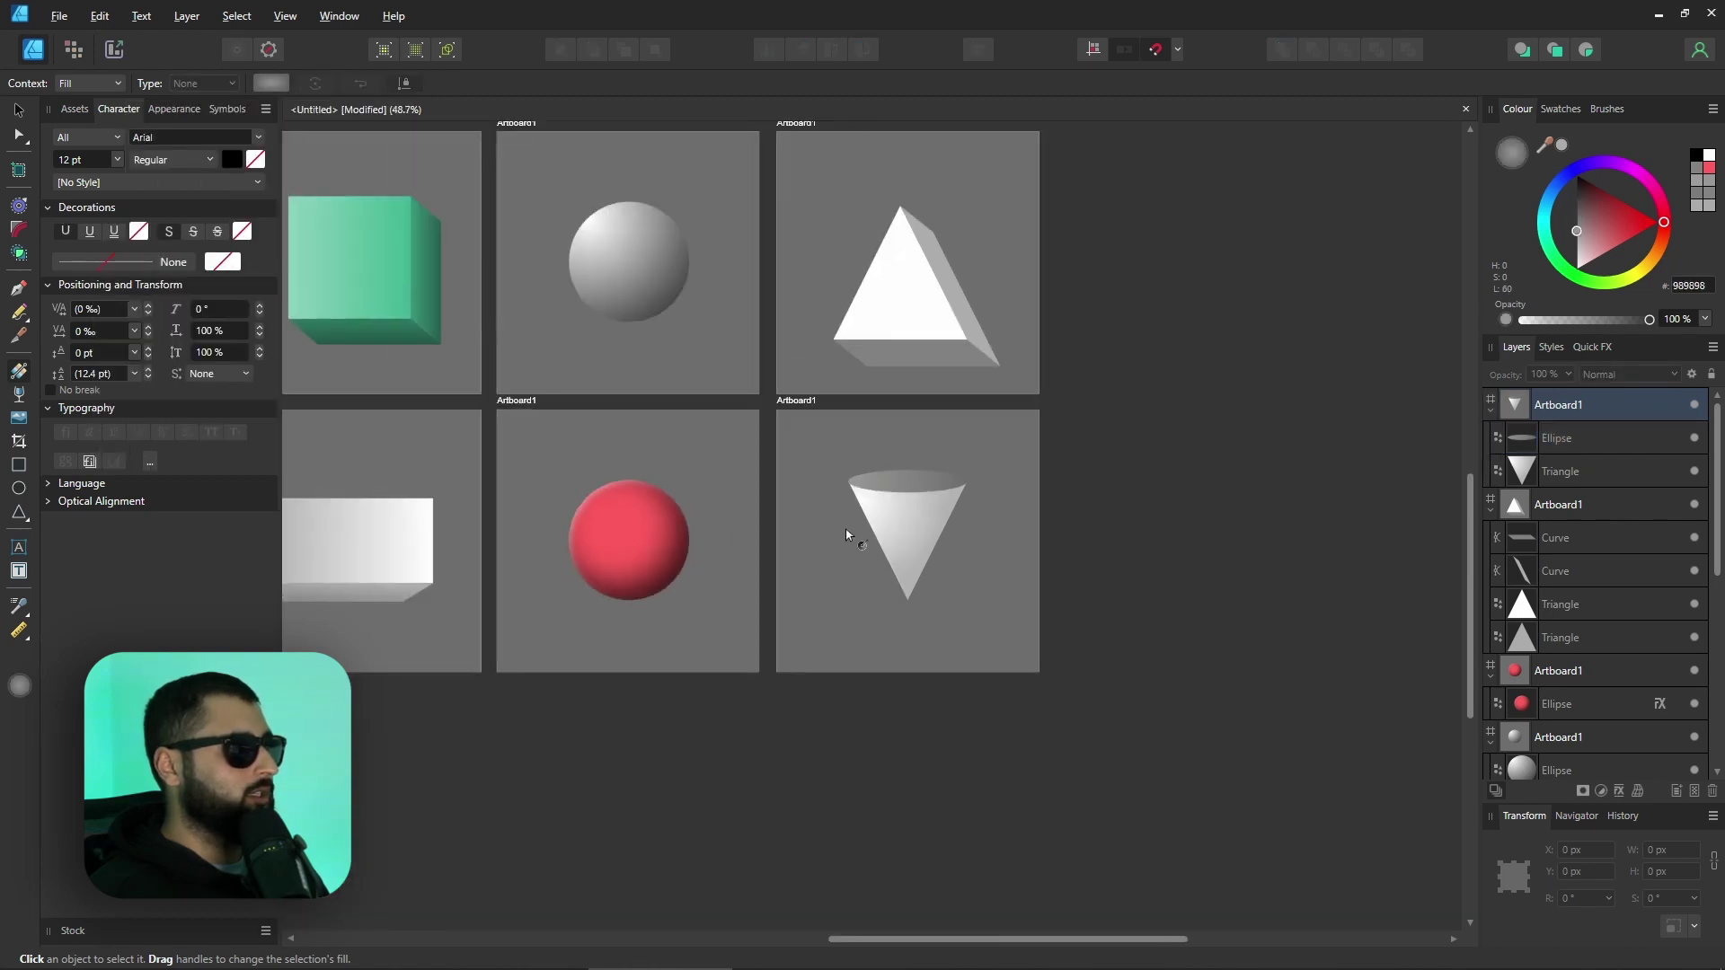
pyautogui.scroll(5, 988, 557)
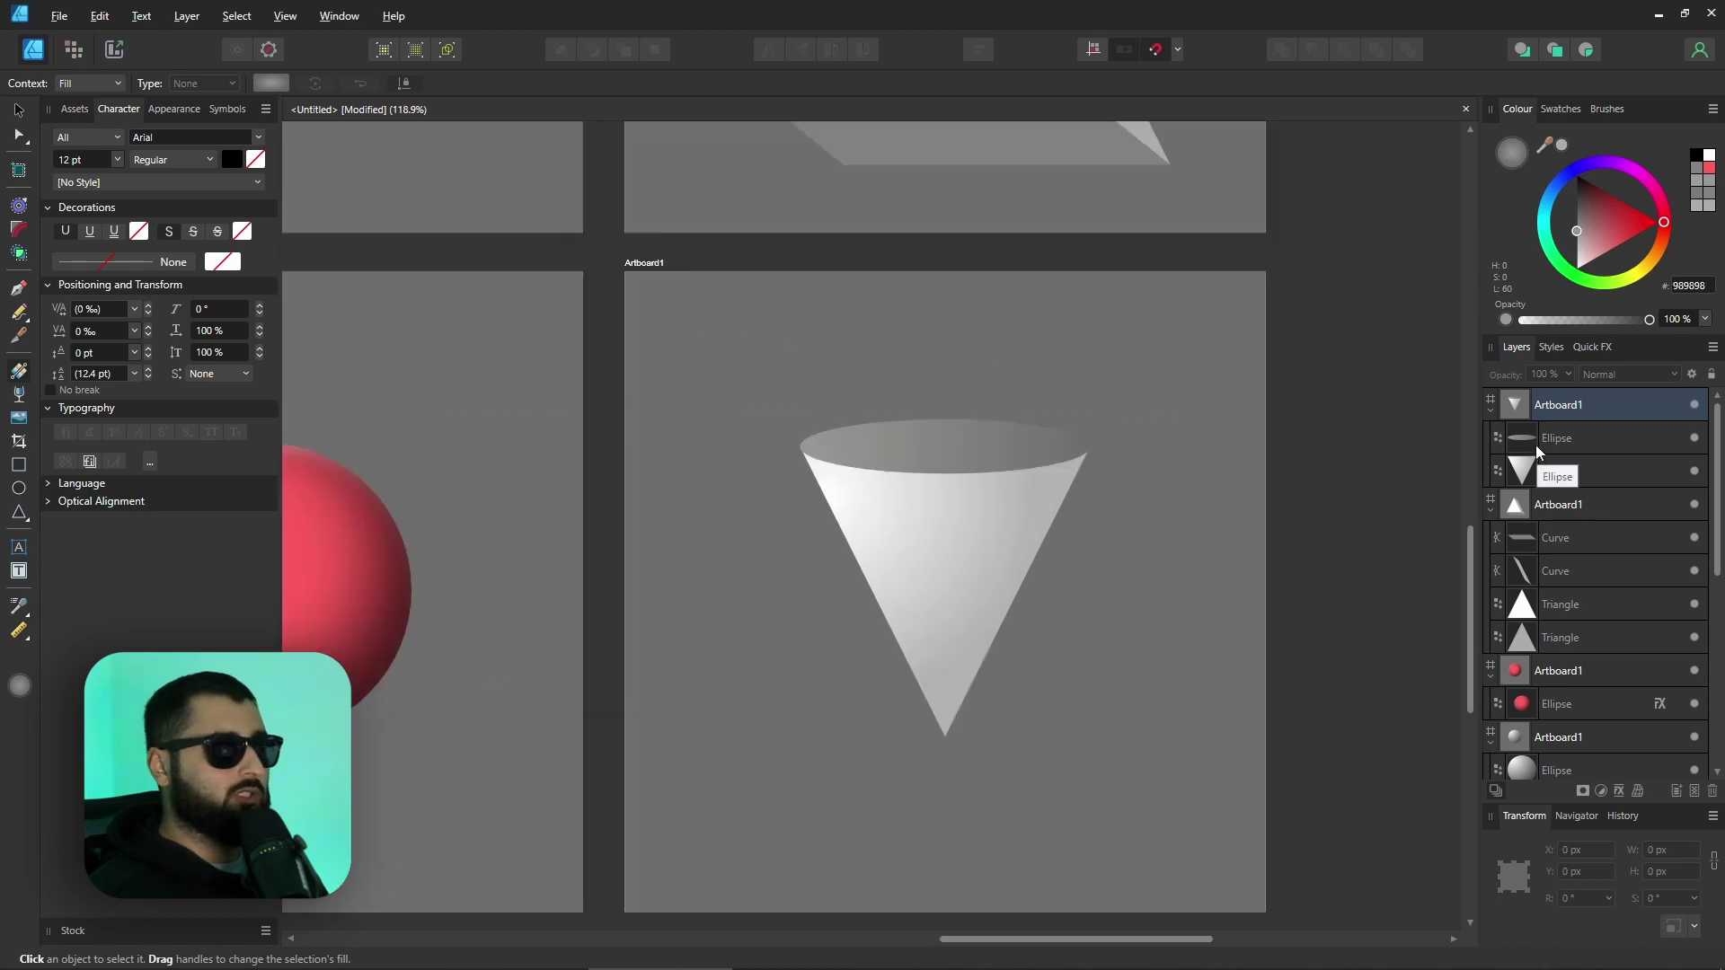
pyautogui.click(1536, 444)
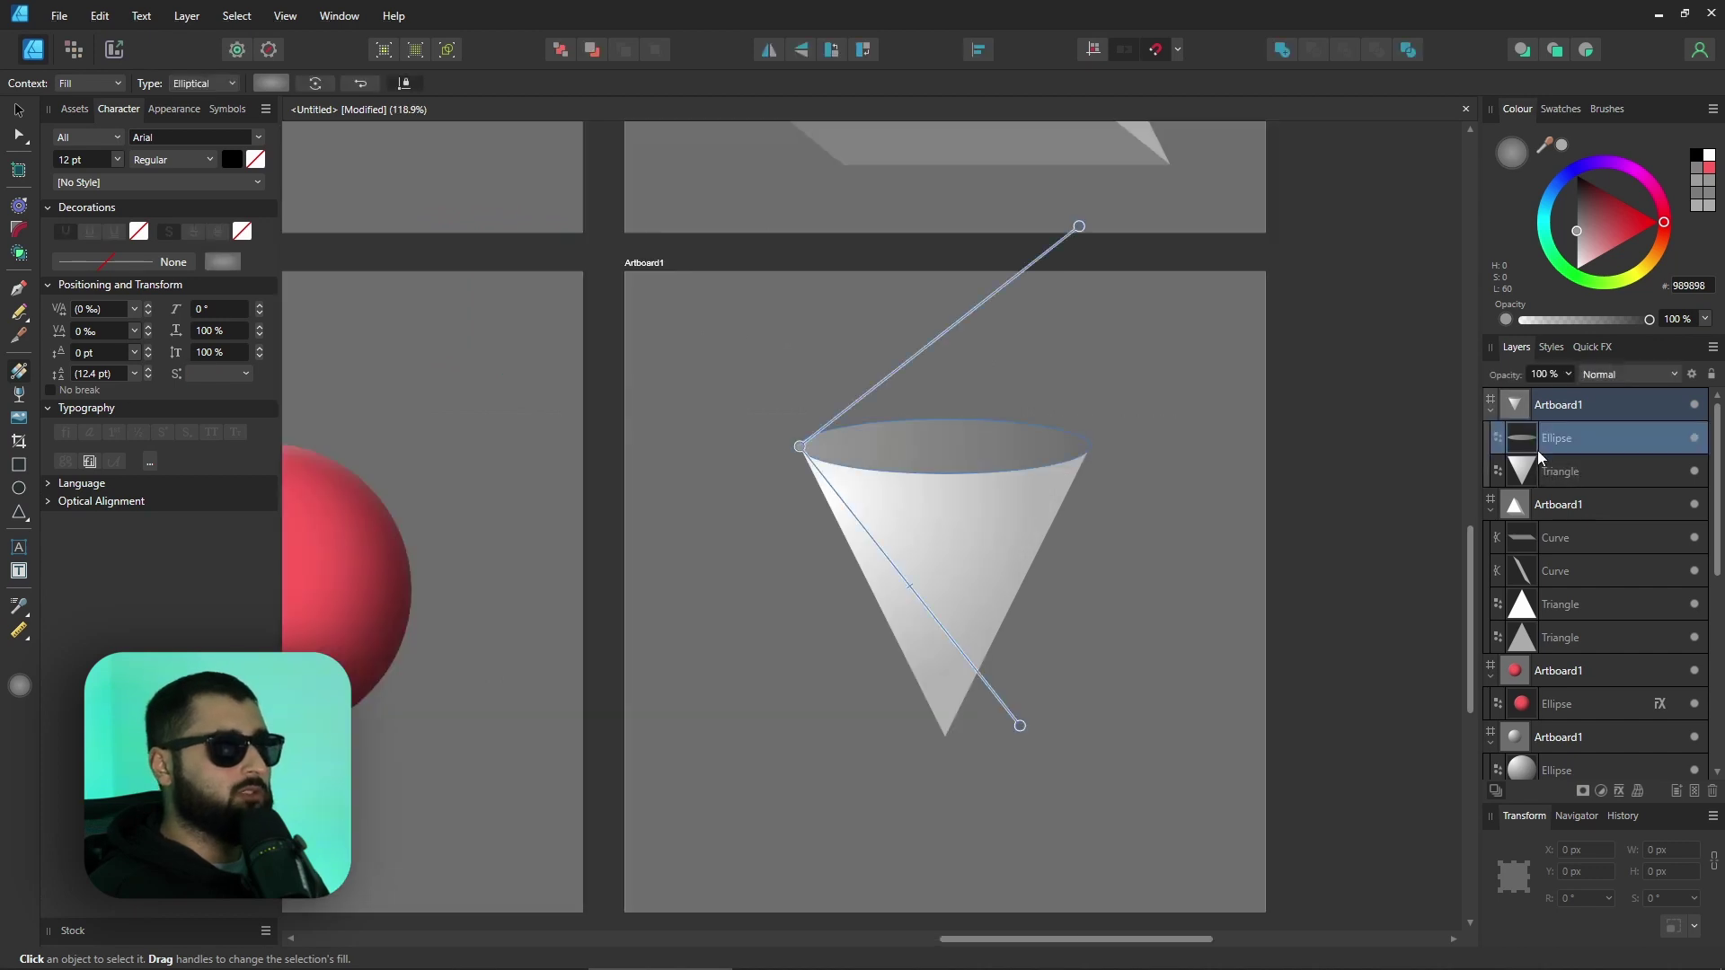
pyautogui.keyDown('shift'); pyautogui.click(1525, 474); pyautogui.keyUp('shift')
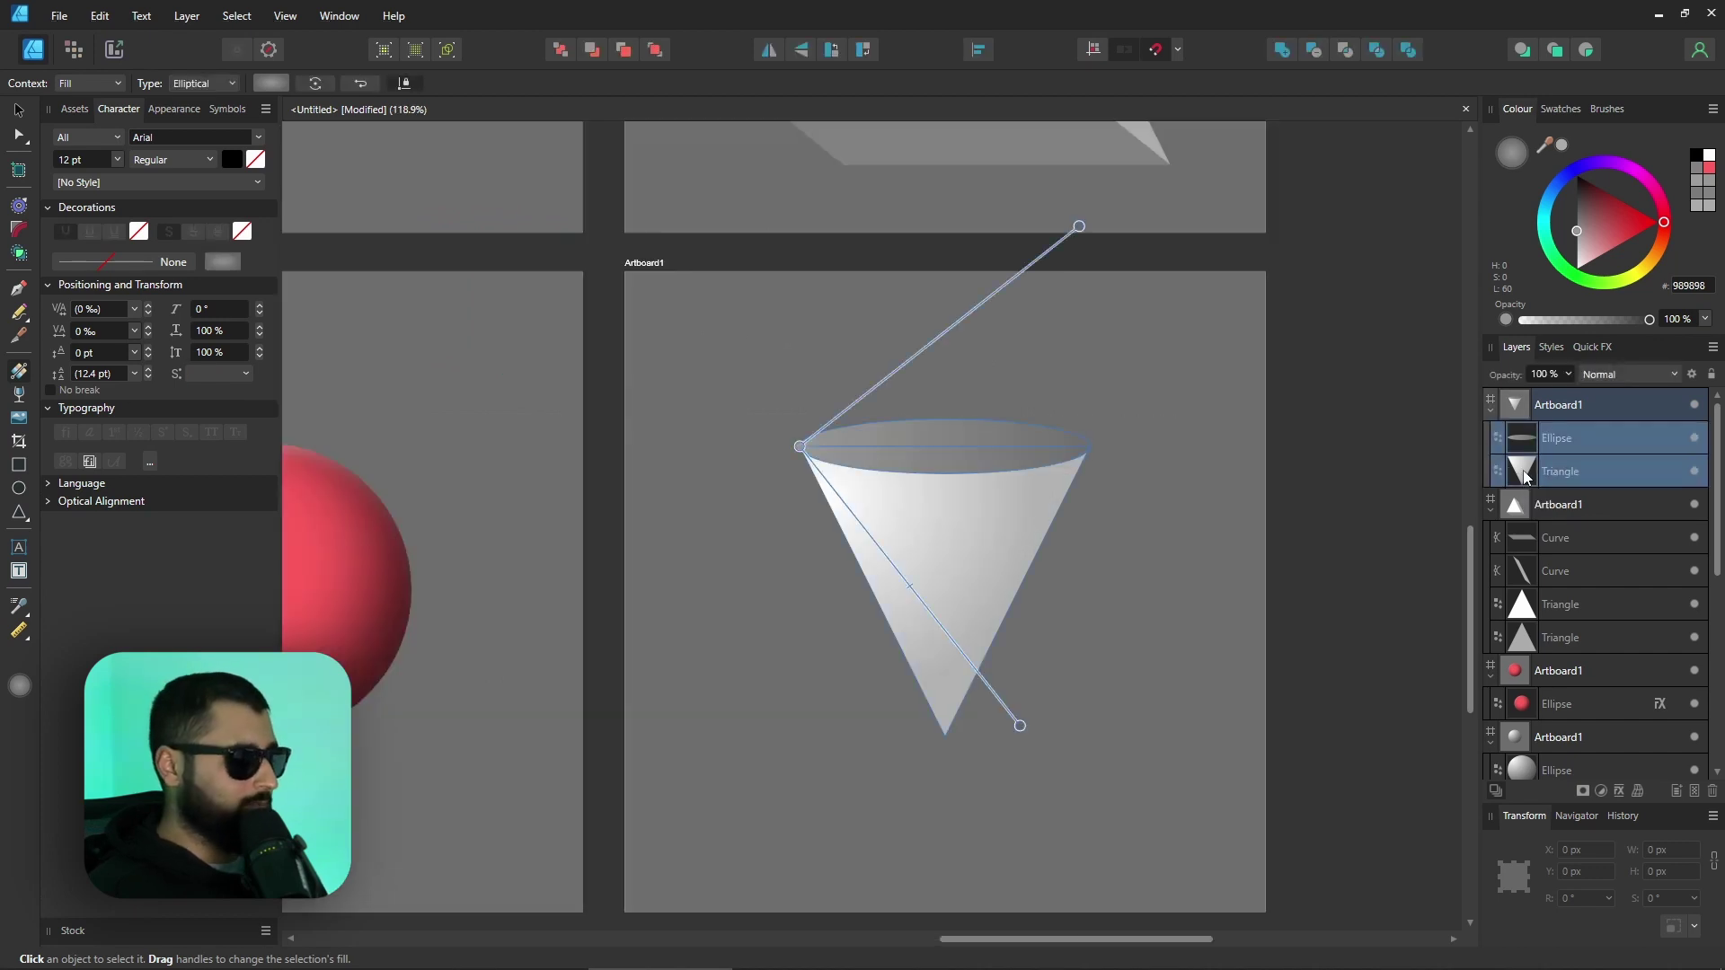
pyautogui.hotkey('ctrl', 'g')
pyautogui.press('v')
pyautogui.moveTo(1114, 575); pyautogui.dragTo(993, 754)
pyautogui.moveTo(1094, 389); pyautogui.dragTo(1114, 584)
# - Enlarge the cone group proportionally to about 259 by 283 px
pyautogui.scroll(1, 1132, 503)
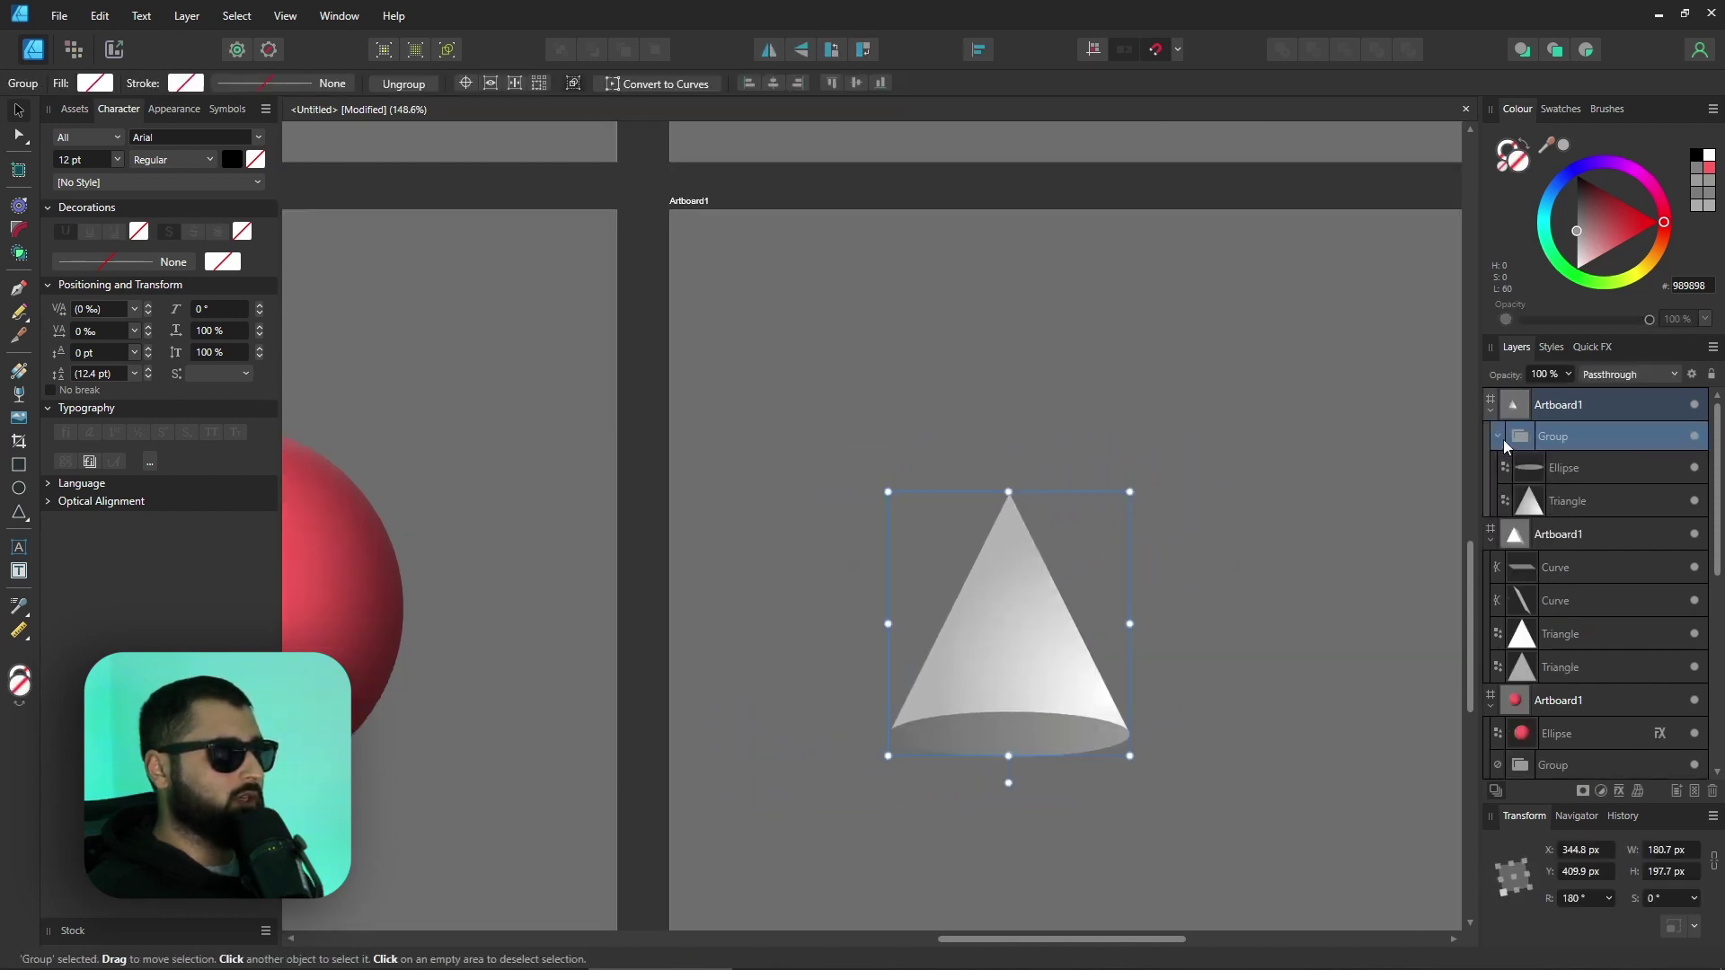
pyautogui.moveTo(1141, 491); pyautogui.dragTo(1243, 378)
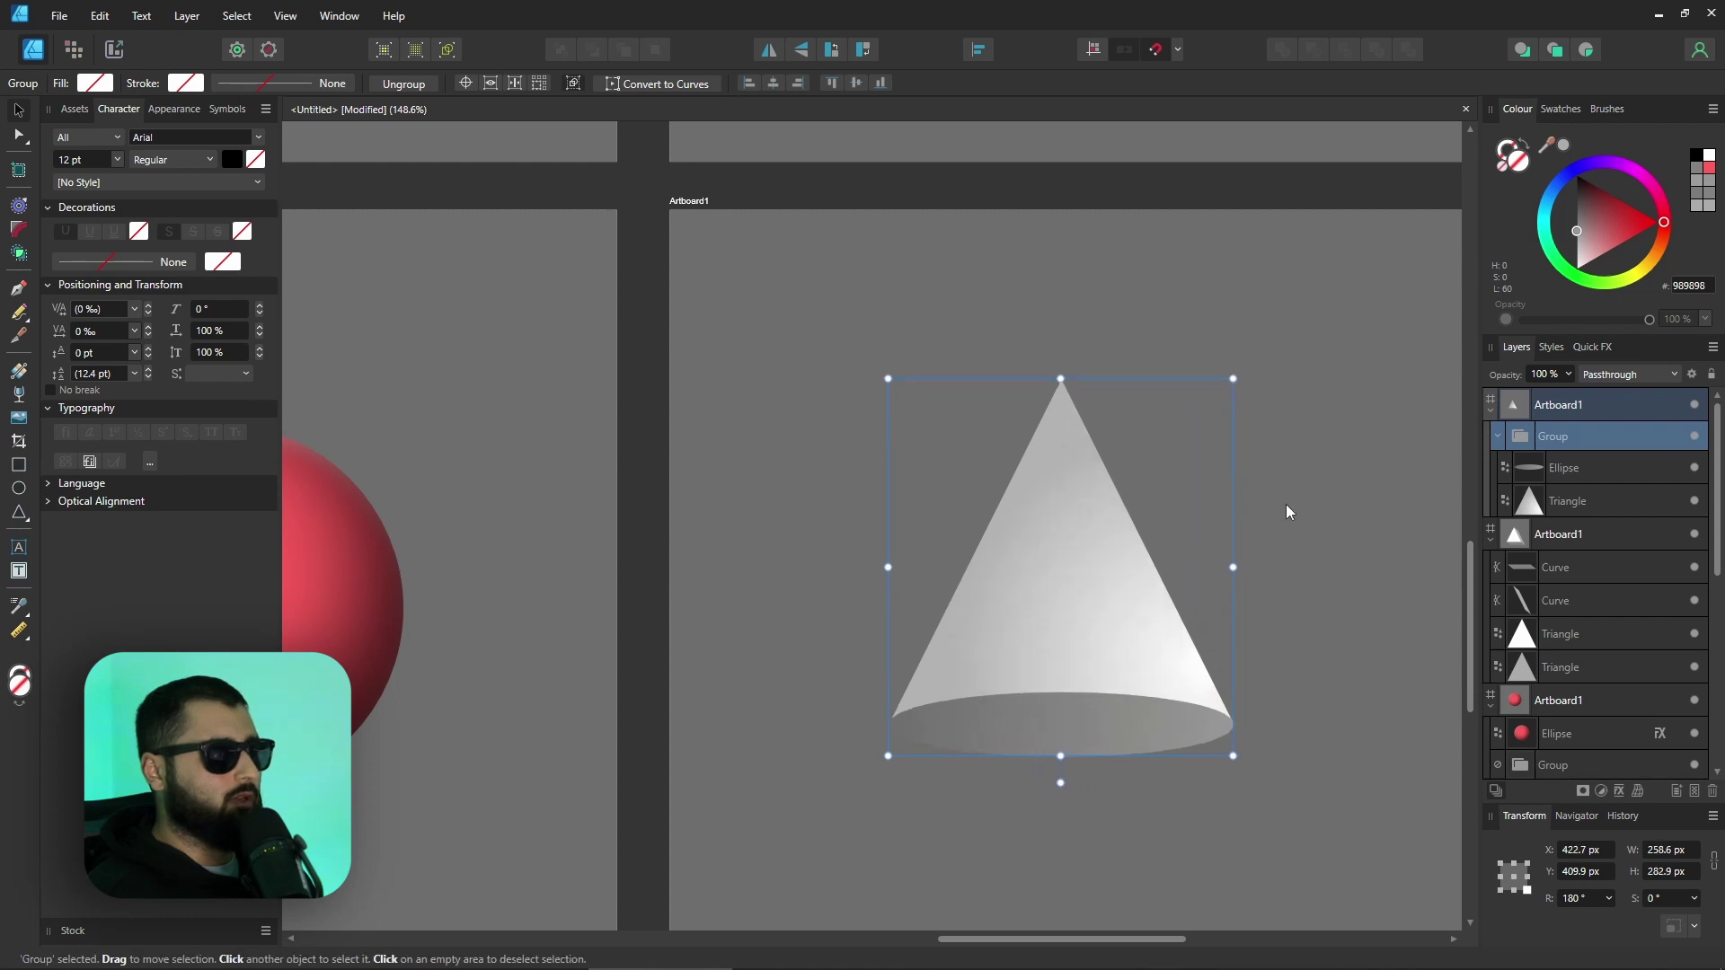
pyautogui.scroll(-1, 1287, 510)
pyautogui.scroll(-4, 1286, 510)
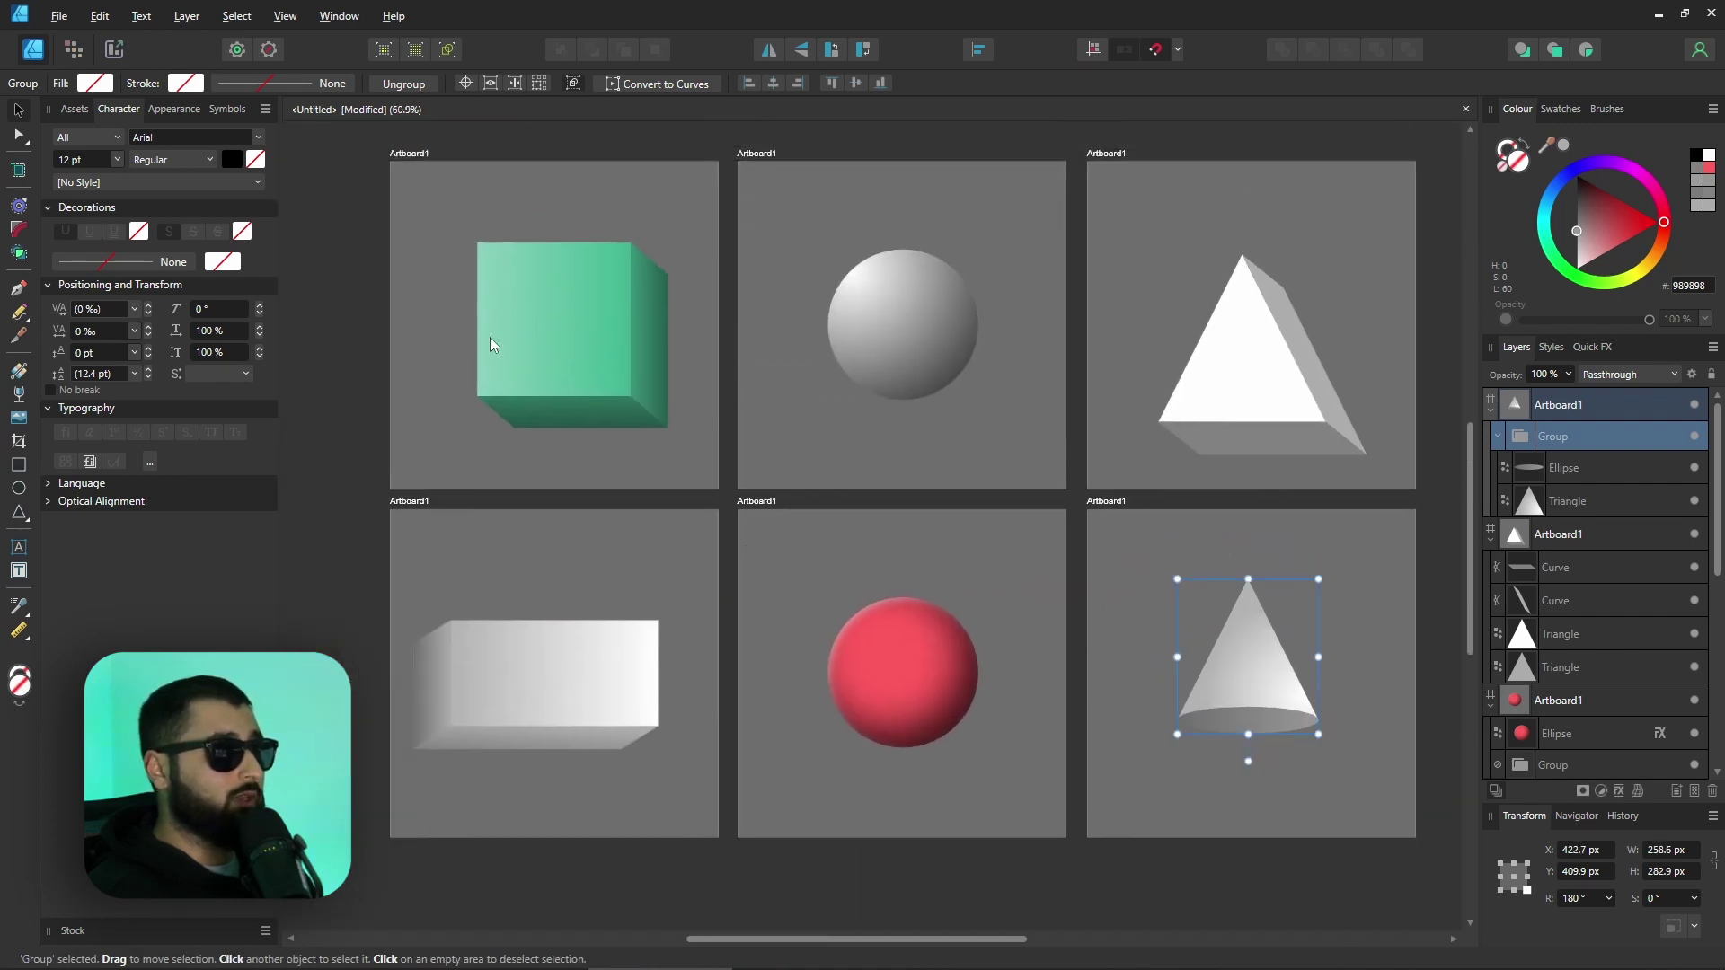